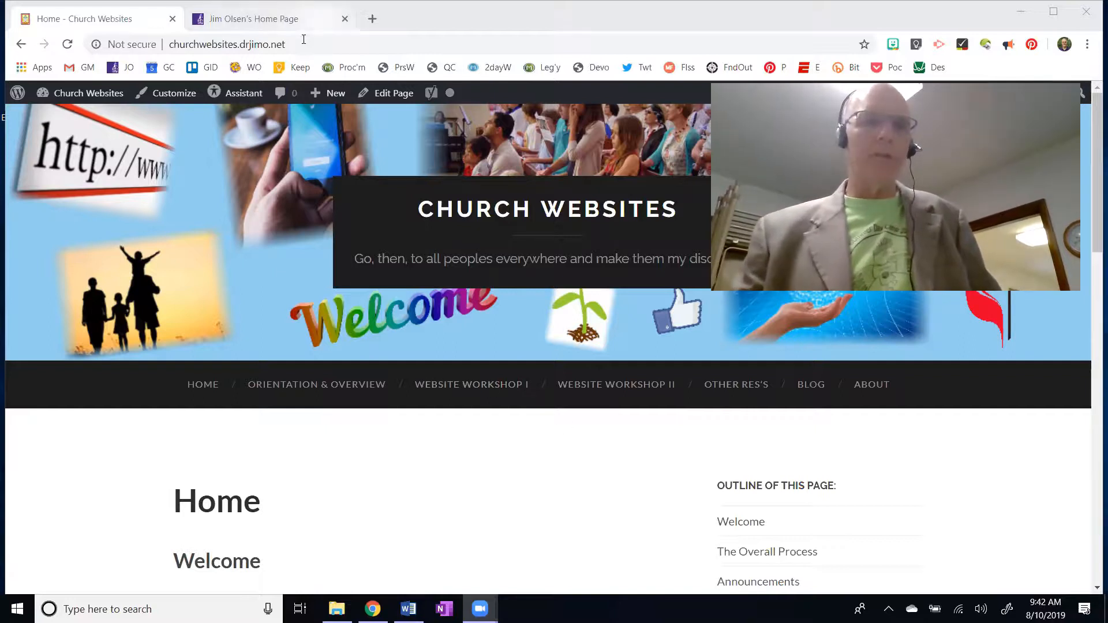
- Reload the Church Websites home page and review its Welcome, Overall Process and Announcements sections
click(298, 44)
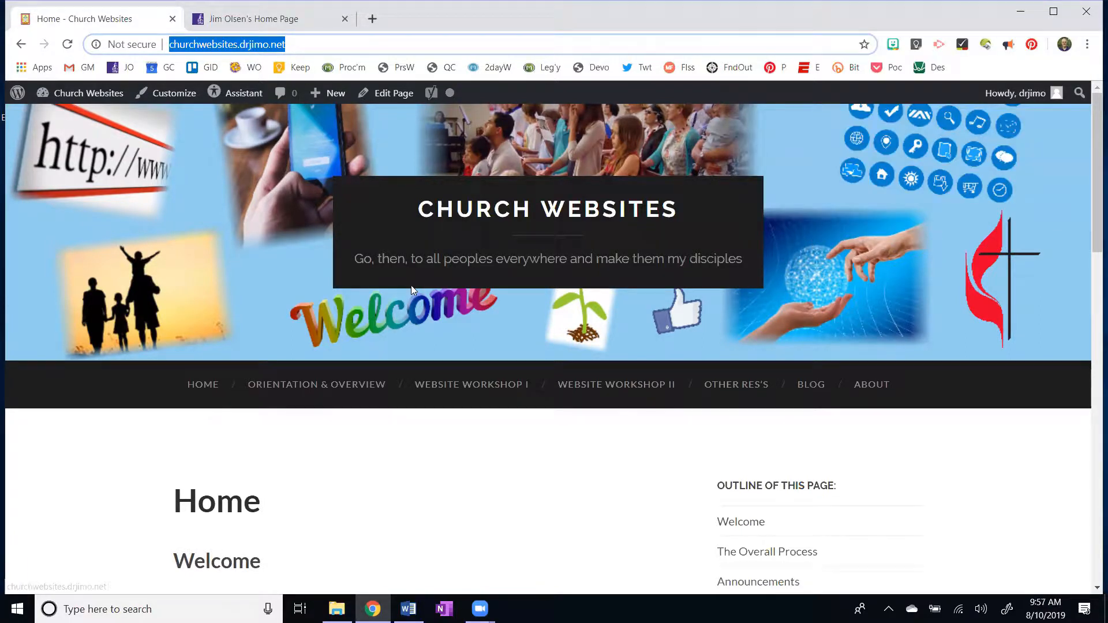
click(203, 385)
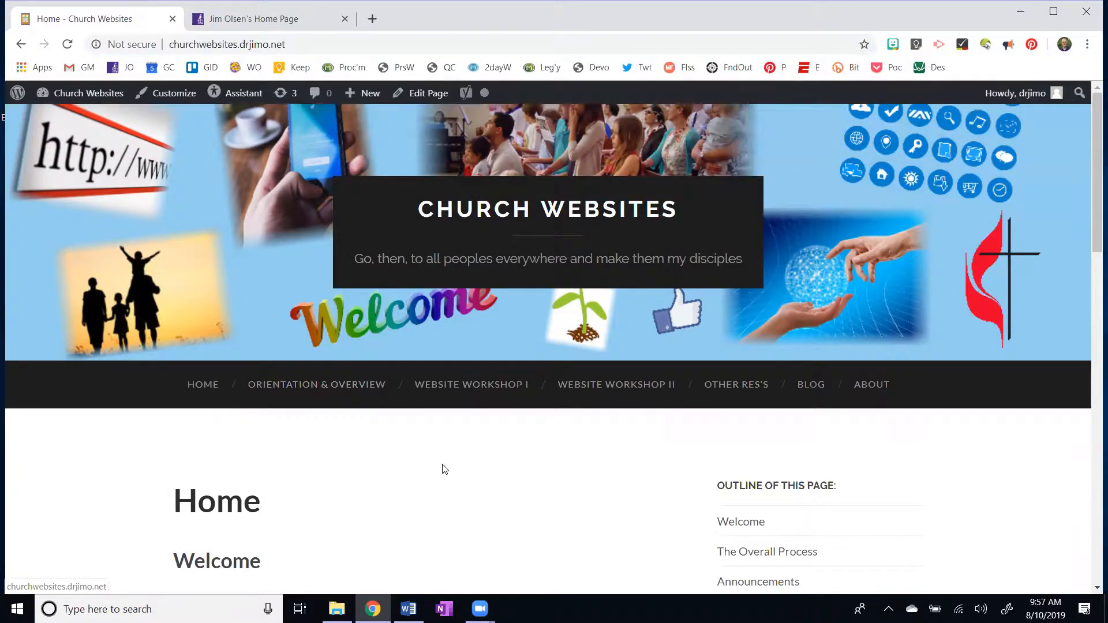
scroll(438, 462, down, 3)
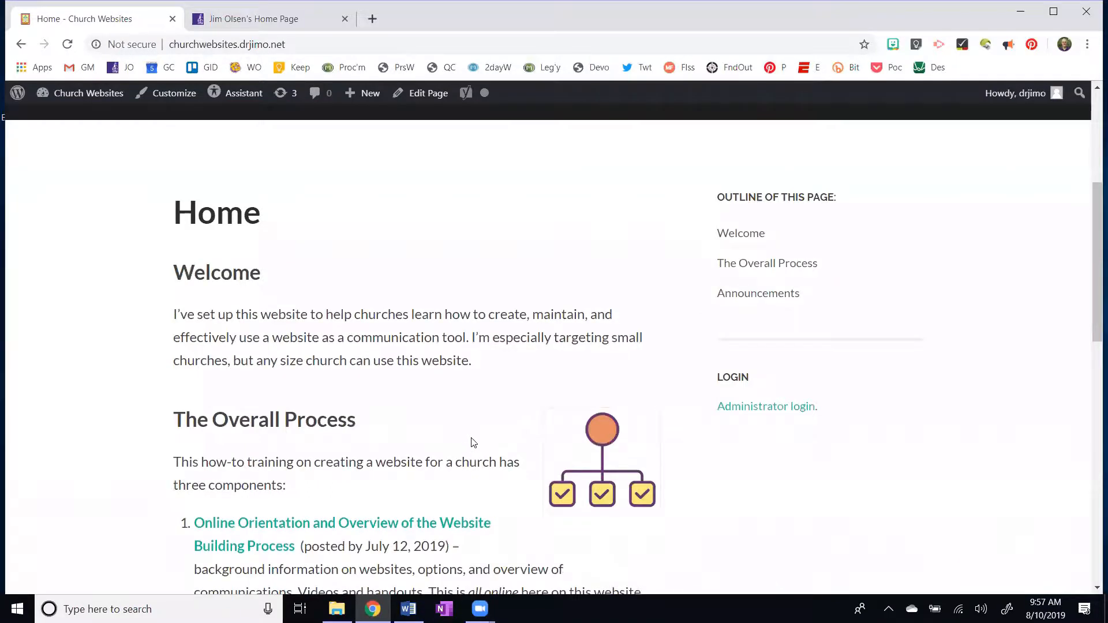
scroll(425, 378, down, 3)
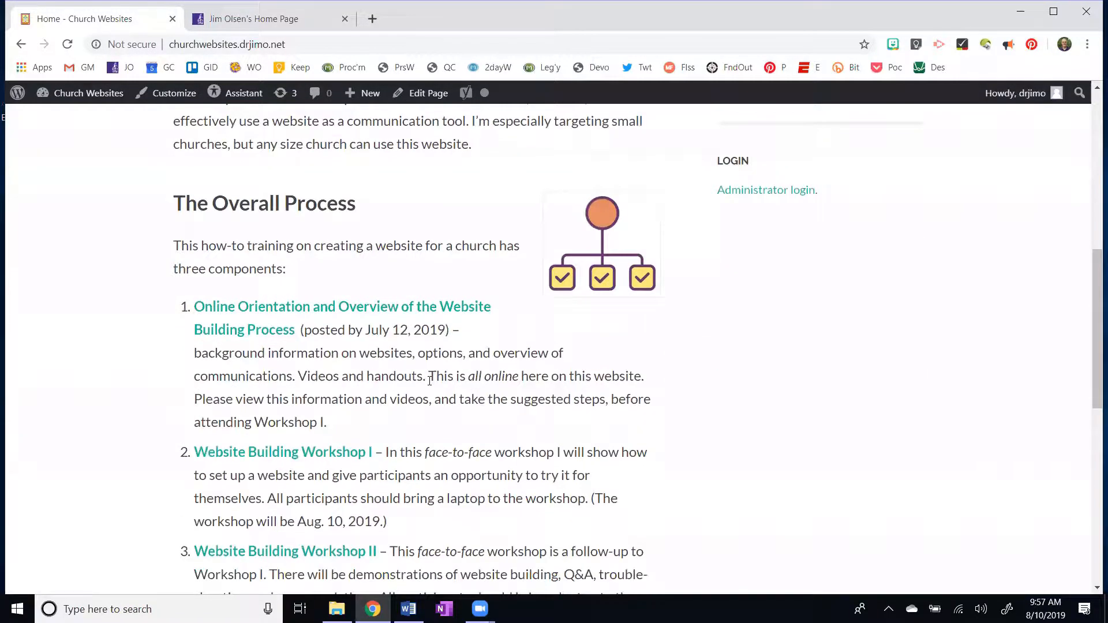
scroll(433, 388, down, 2)
scroll(433, 389, down, 4)
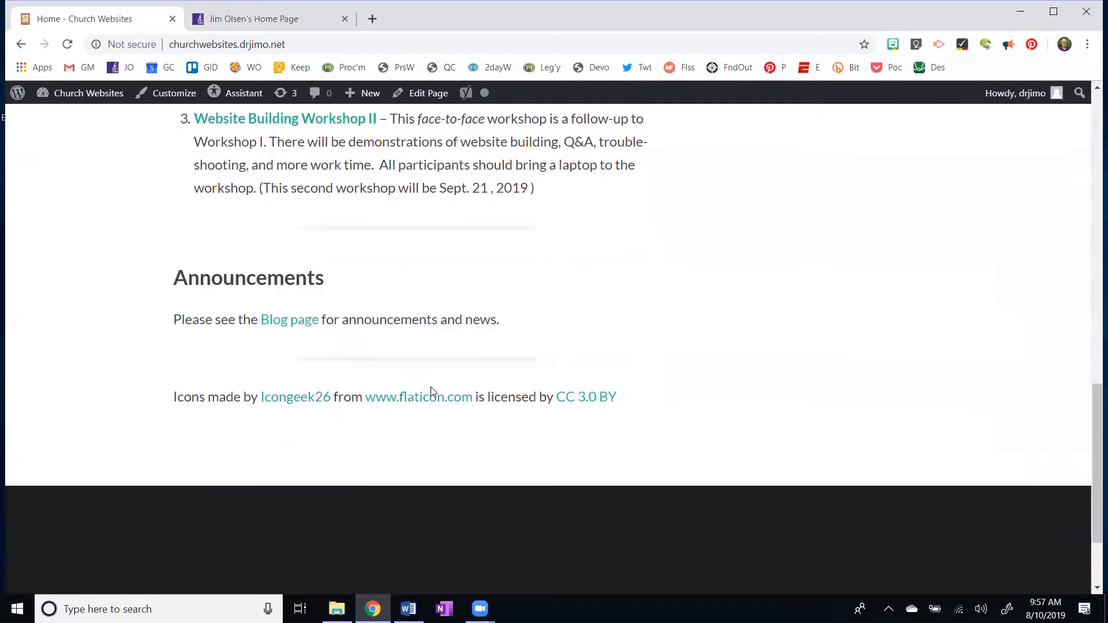
scroll(433, 387, up, 7)
scroll(437, 388, up, 5)
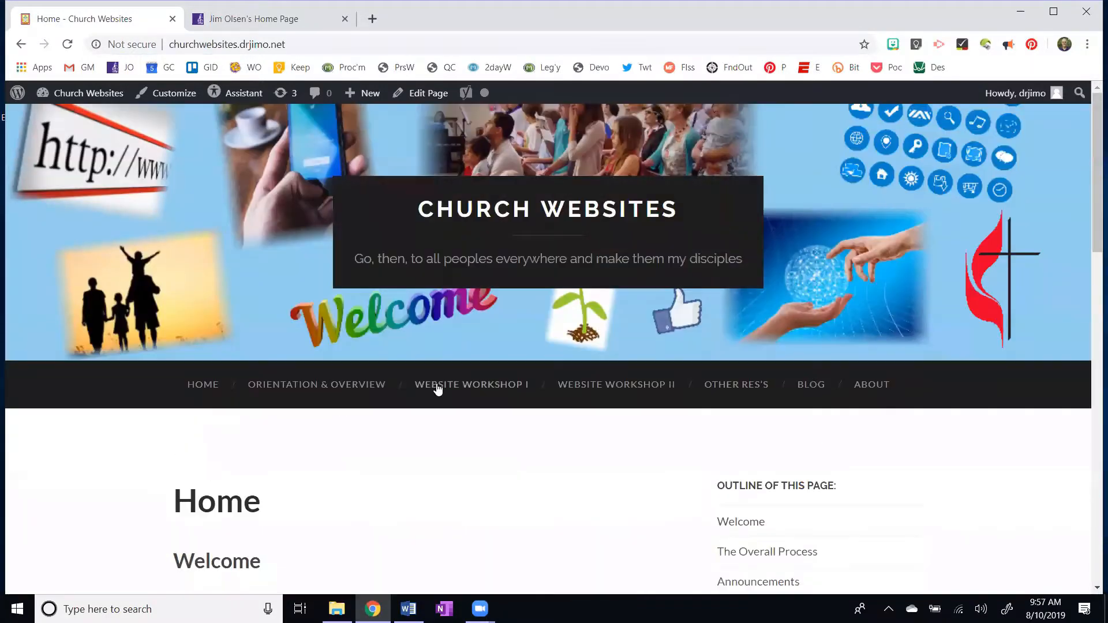
- Open the Orientation & Overview page and read from the top 6 reasons through to the example church websites
click(337, 385)
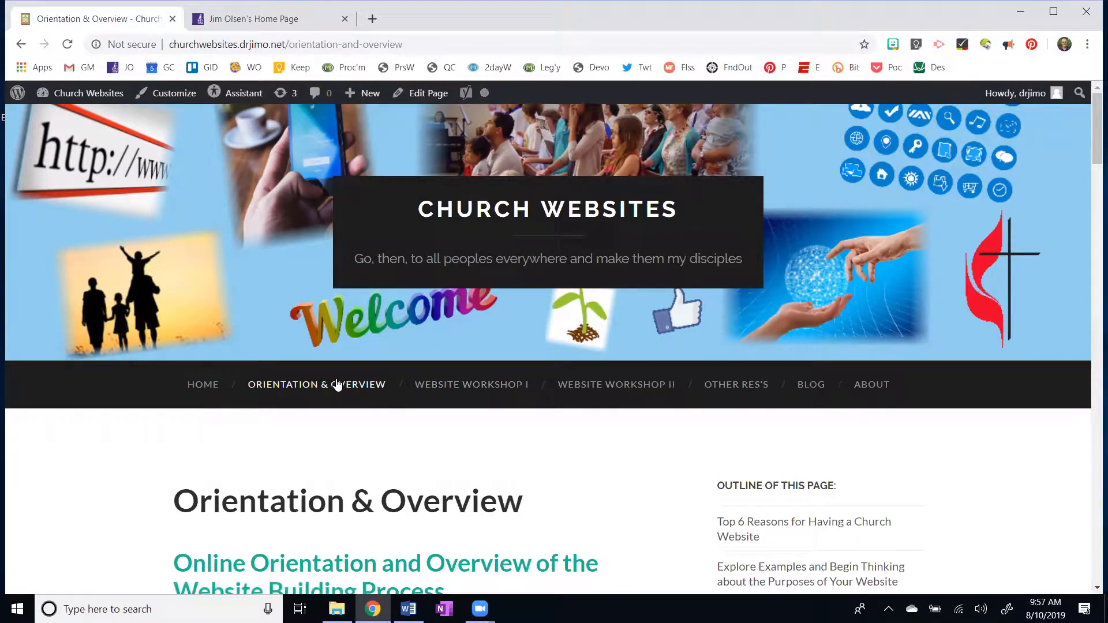
scroll(432, 354, down, 3)
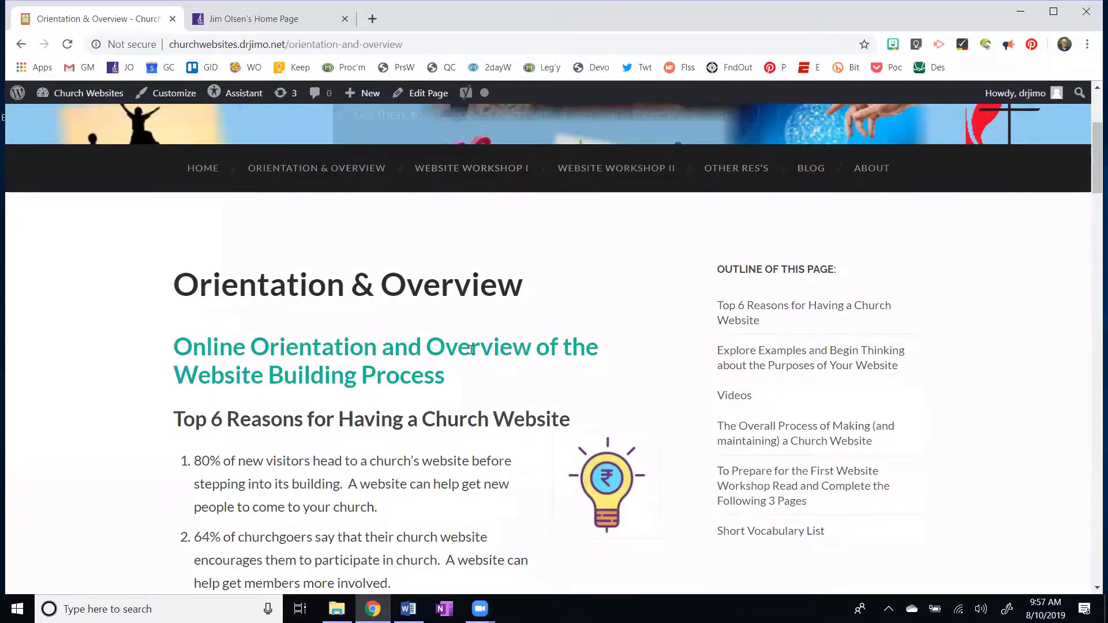
scroll(481, 338, down, 3)
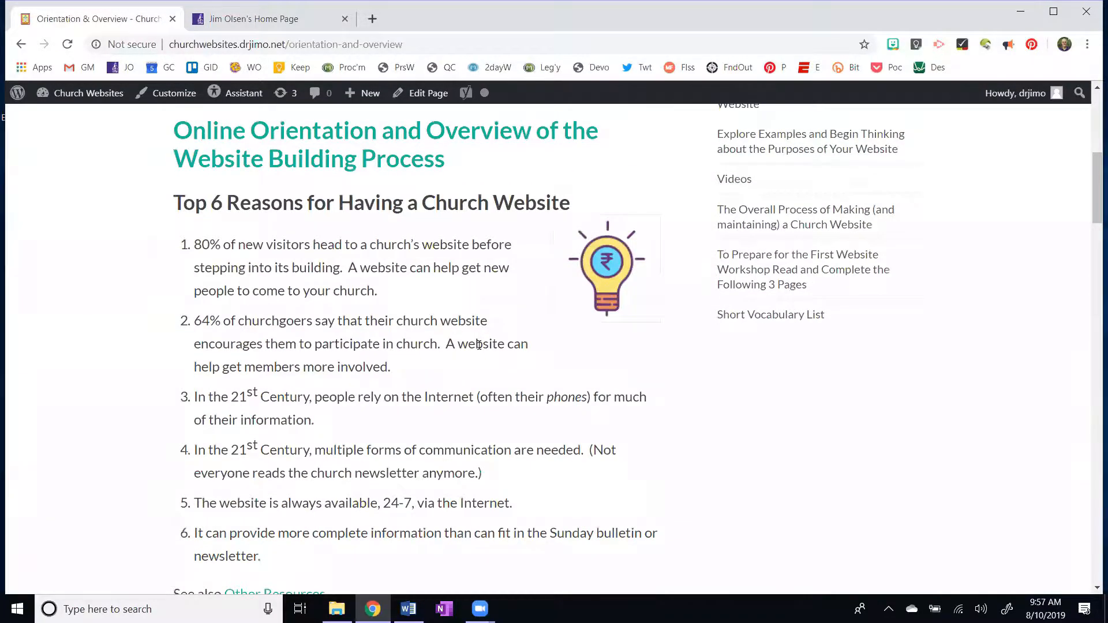
scroll(493, 355, down, 5)
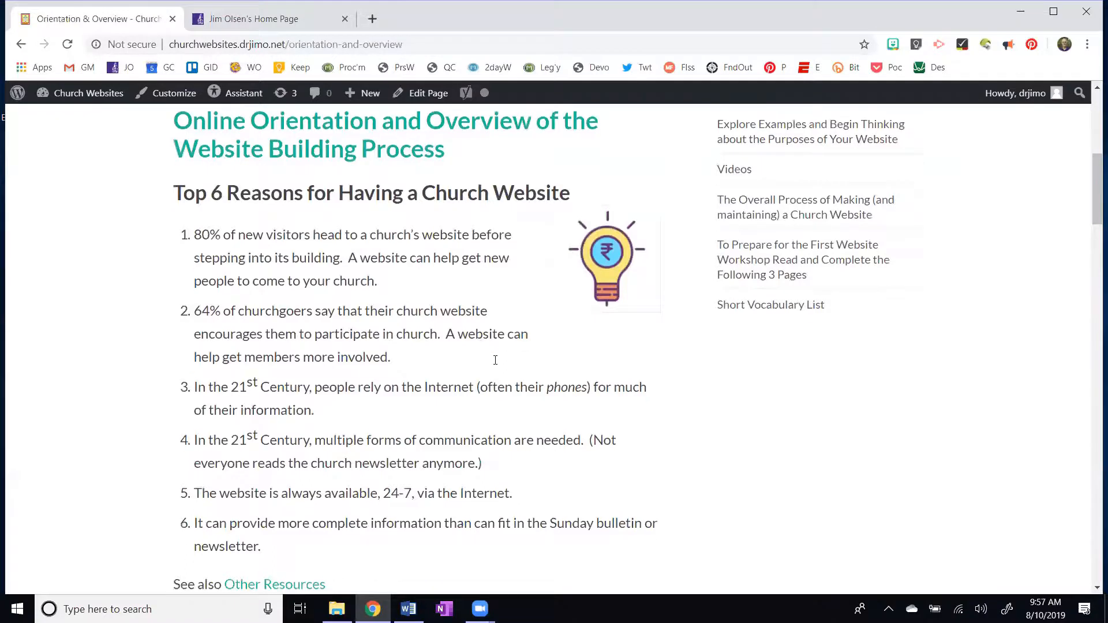
scroll(482, 354, down, 3)
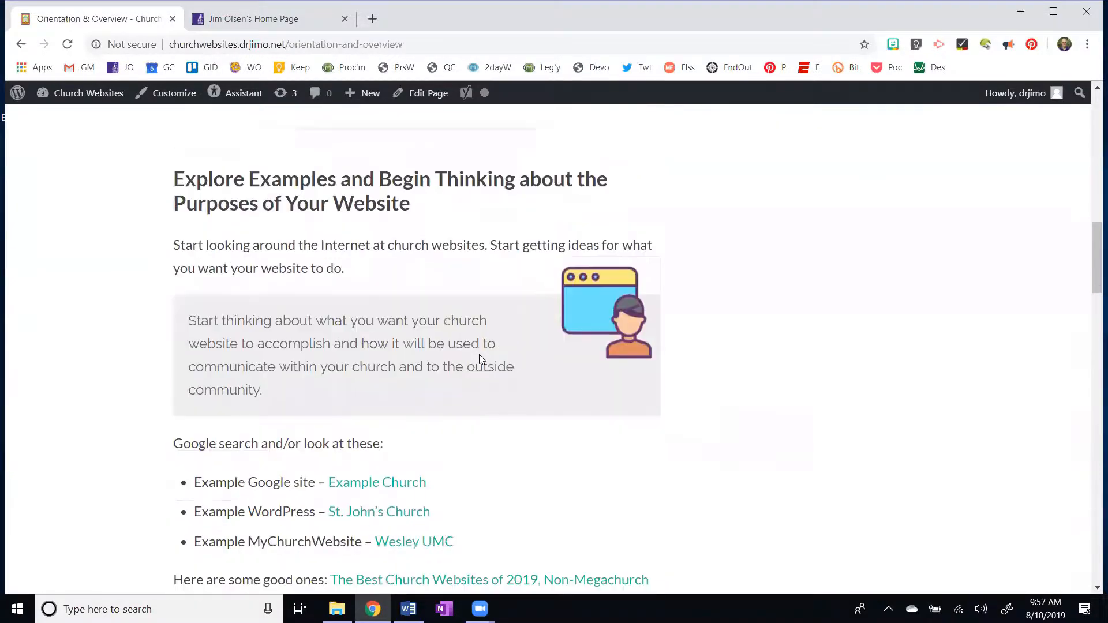
scroll(405, 362, down, 2)
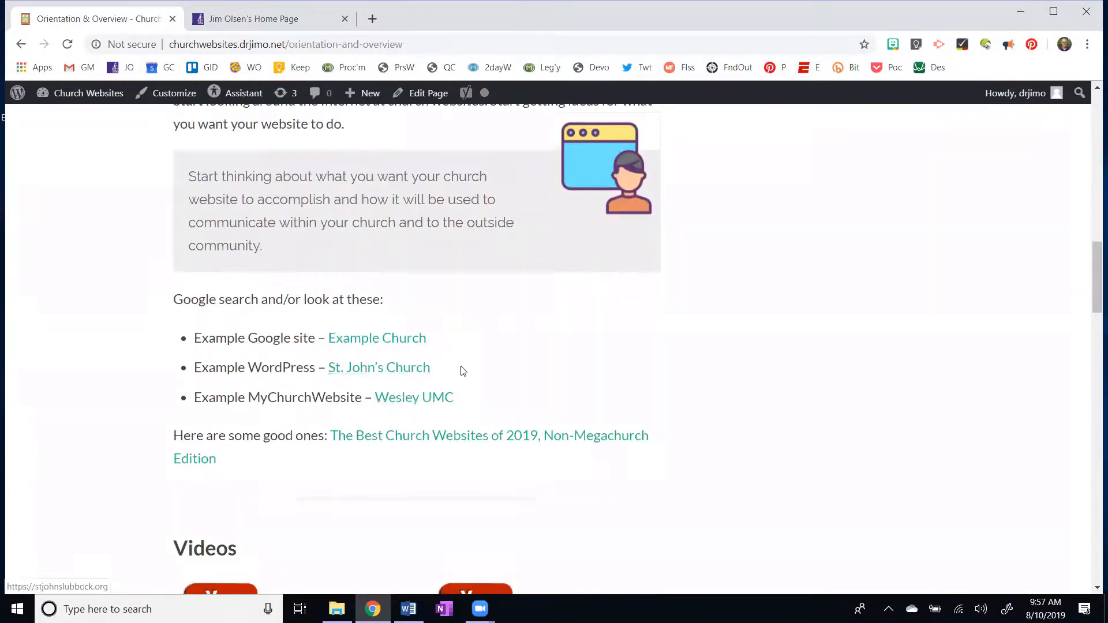
scroll(459, 366, down, 1)
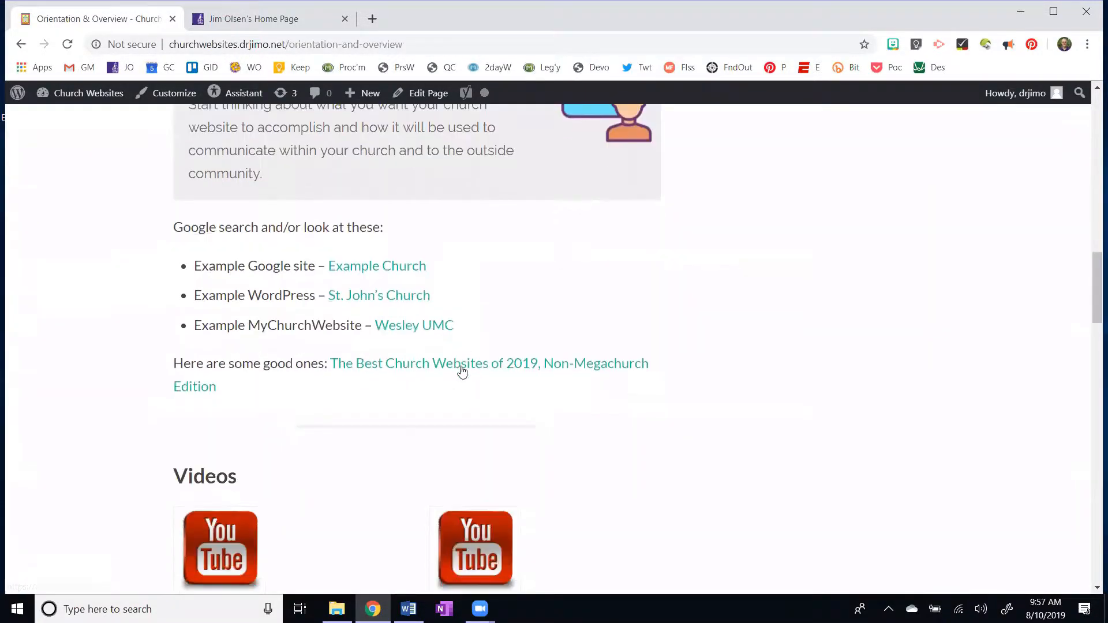
- View the Example Church, St. John's Church and Wesley UMC example sites, returning to the Orientation & Overview page after each
click(358, 267)
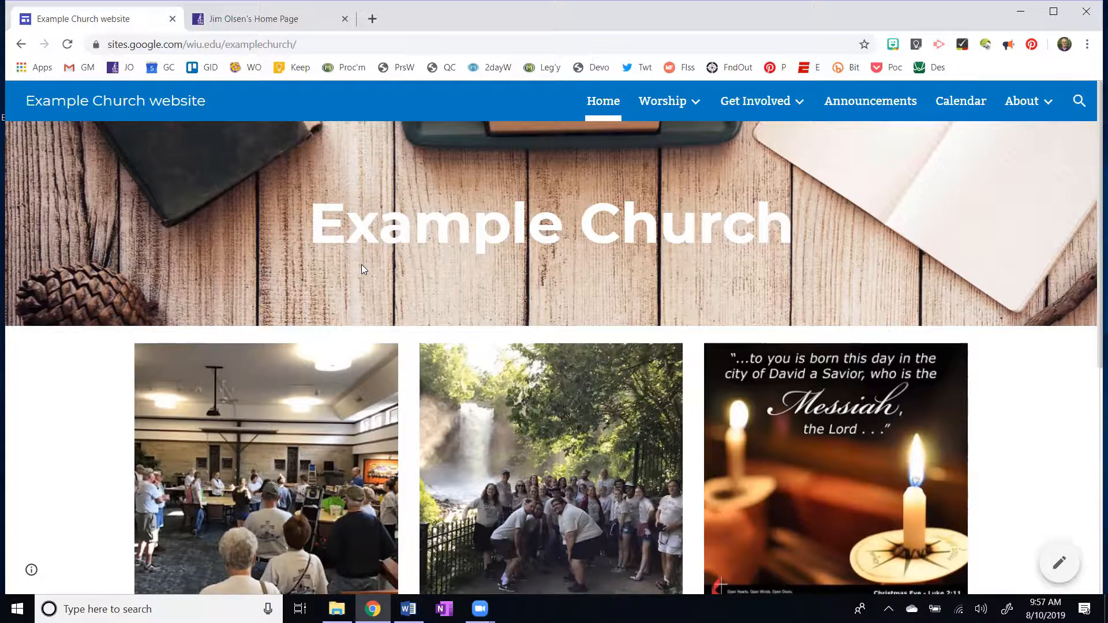
click(20, 44)
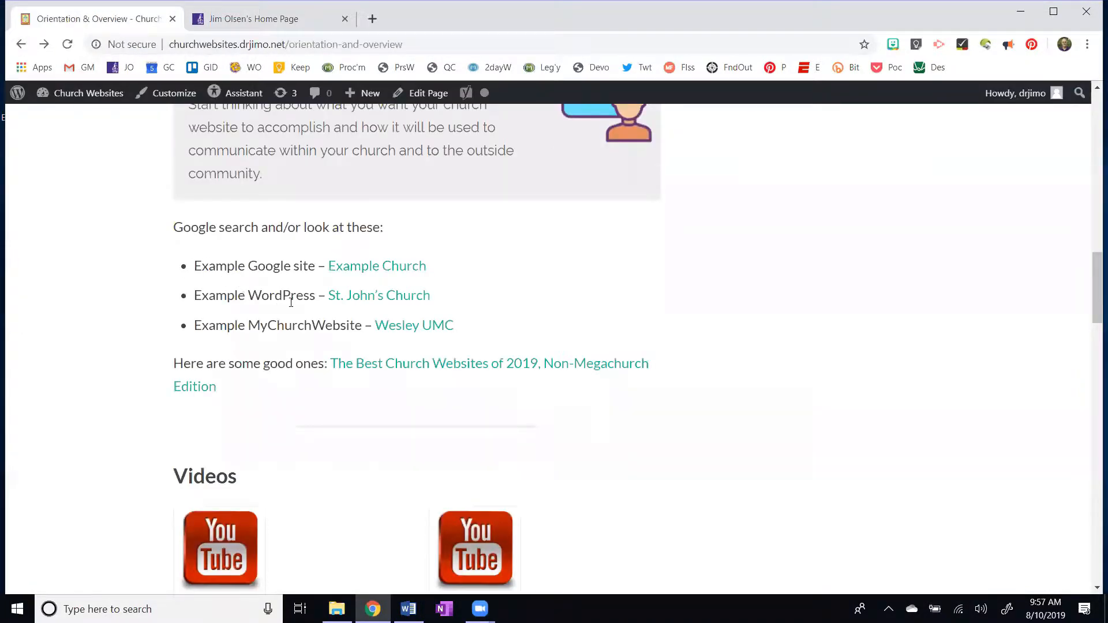
click(355, 296)
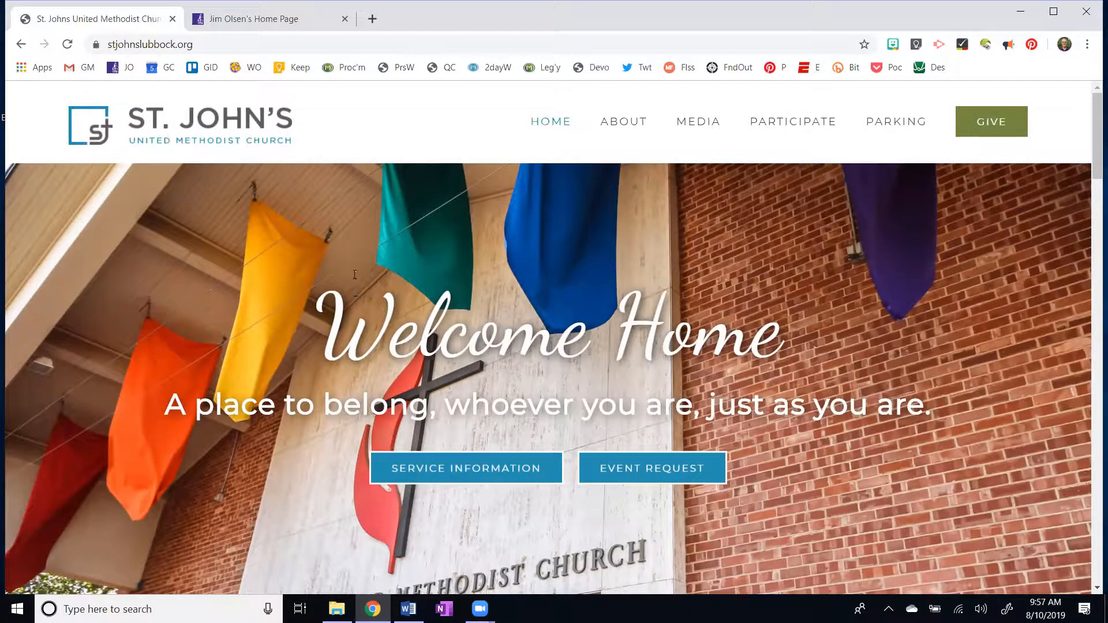
click(22, 44)
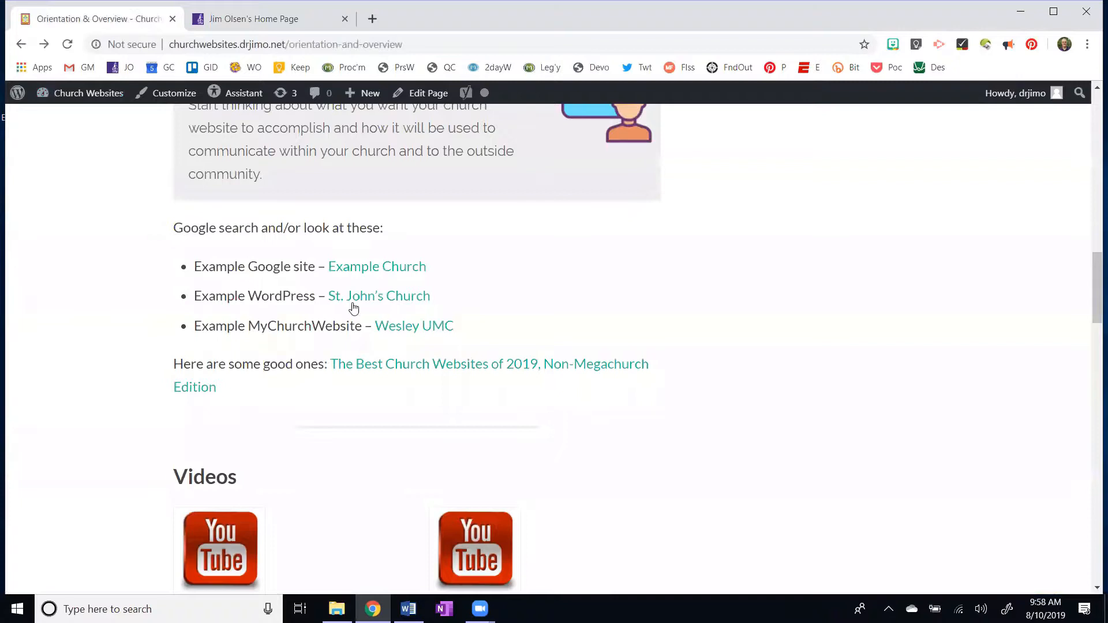
click(417, 331)
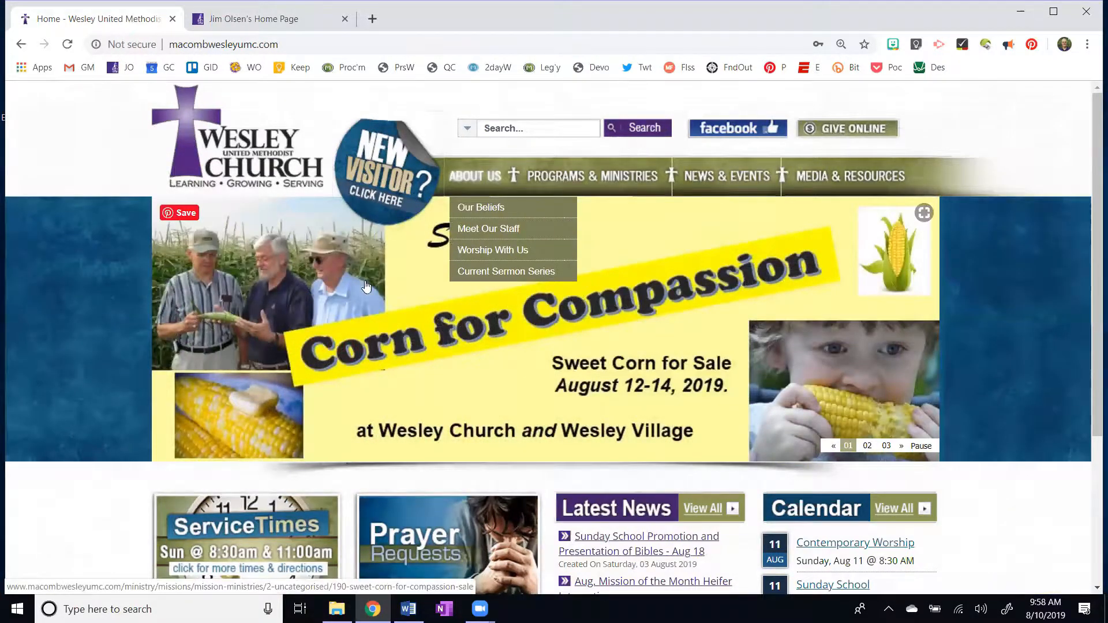
click(21, 46)
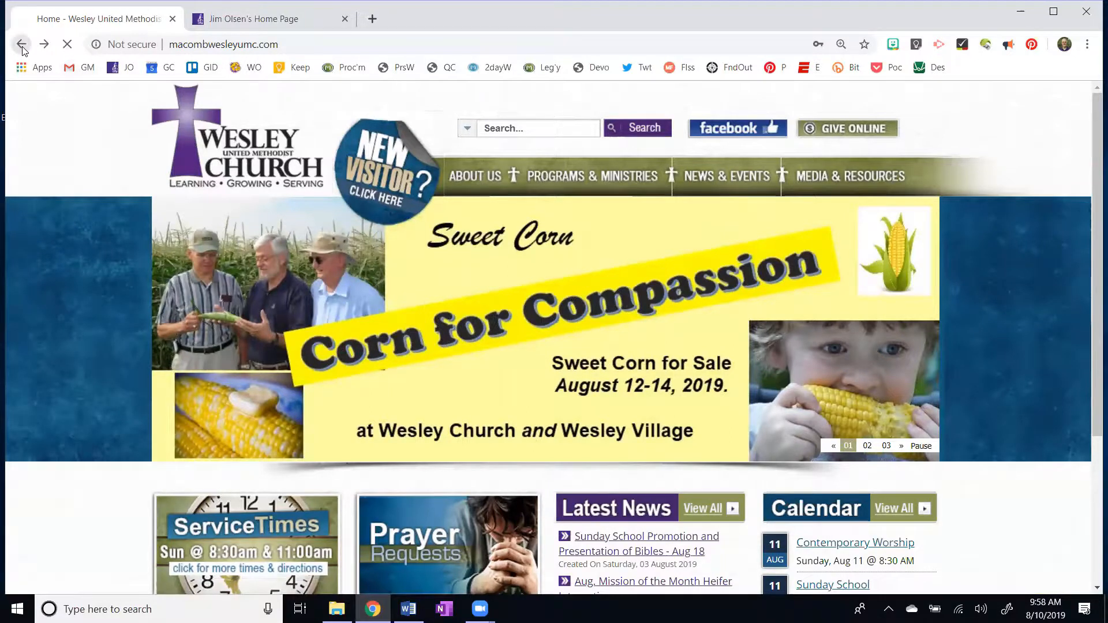
- Look over the Videos and Overall Process sections of the Orientation & Overview page
scroll(239, 242, down, 5)
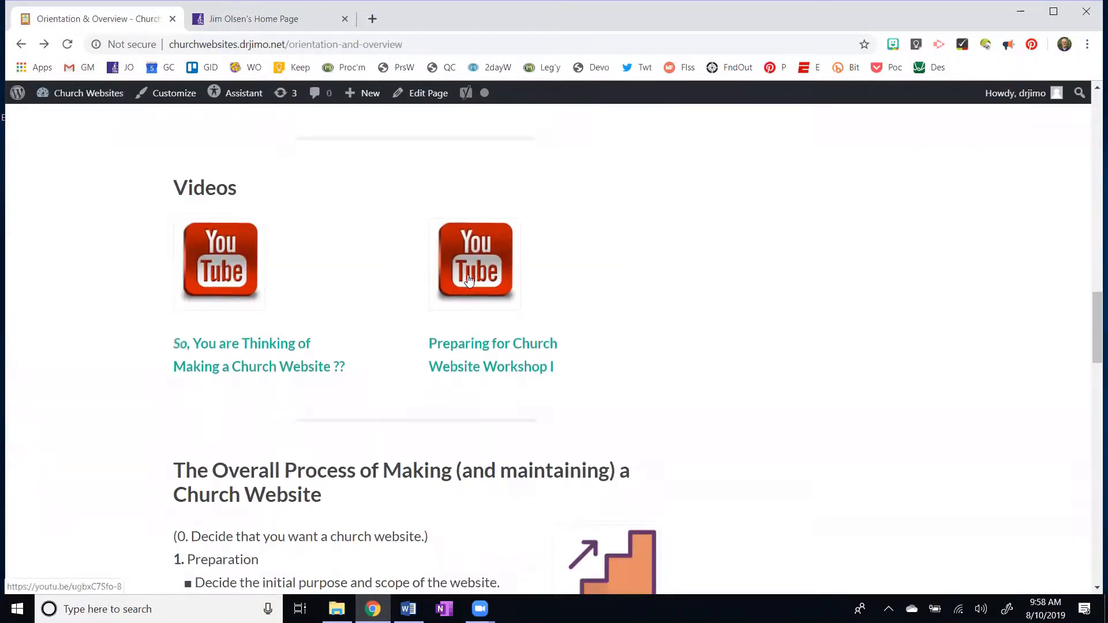
scroll(469, 281, down, 5)
scroll(469, 280, up, 15)
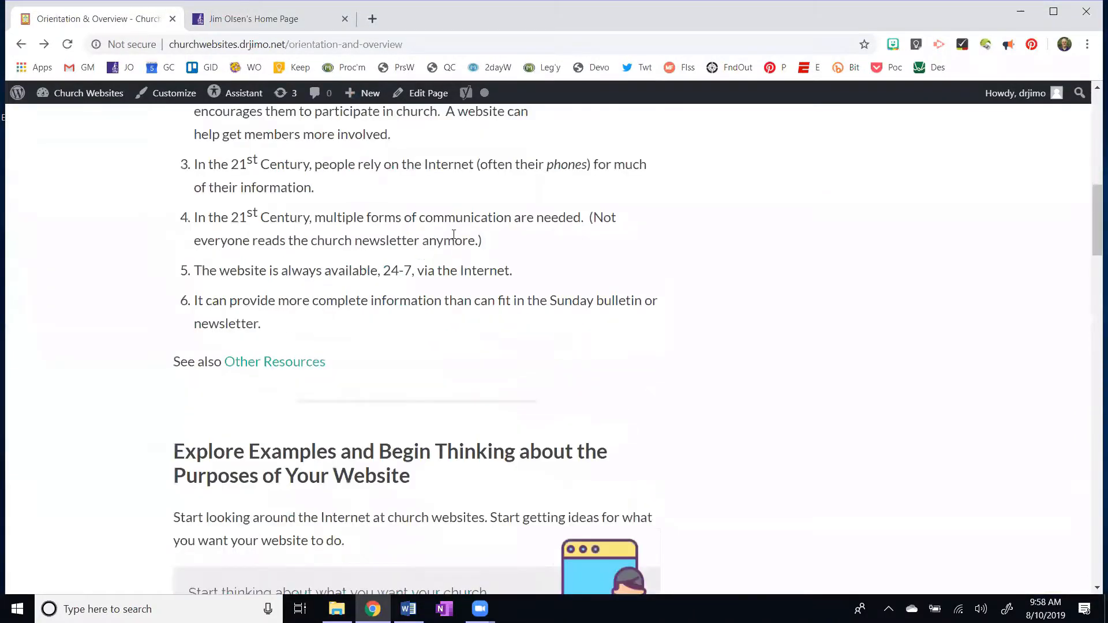
scroll(453, 234, up, 15)
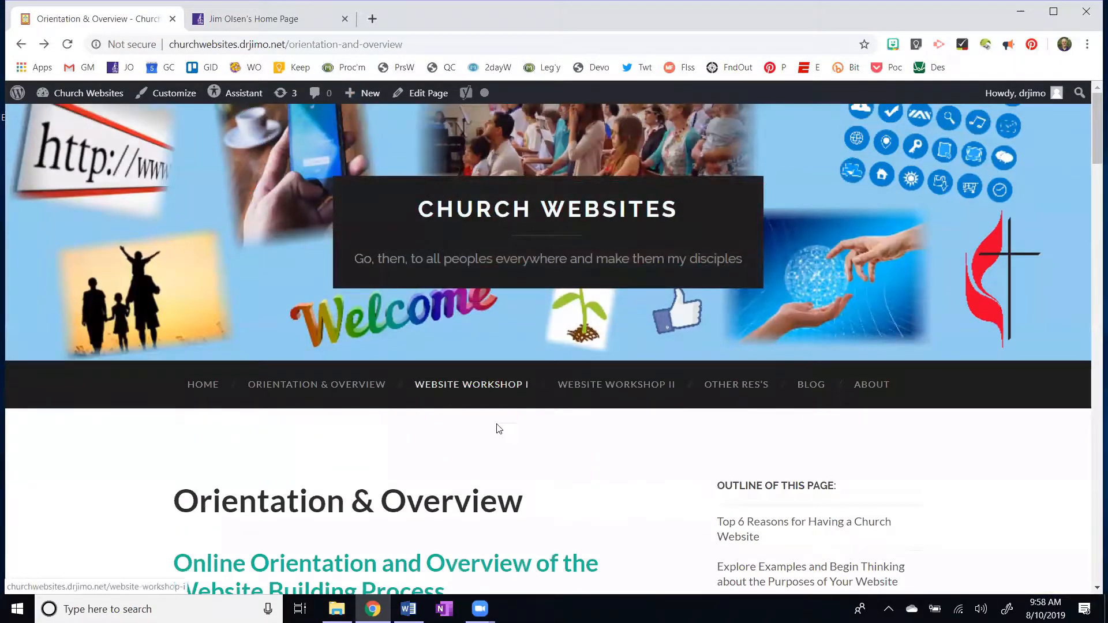
- Open the Website Workshop I page and review the workshop details, registration section and handouts list
click(479, 392)
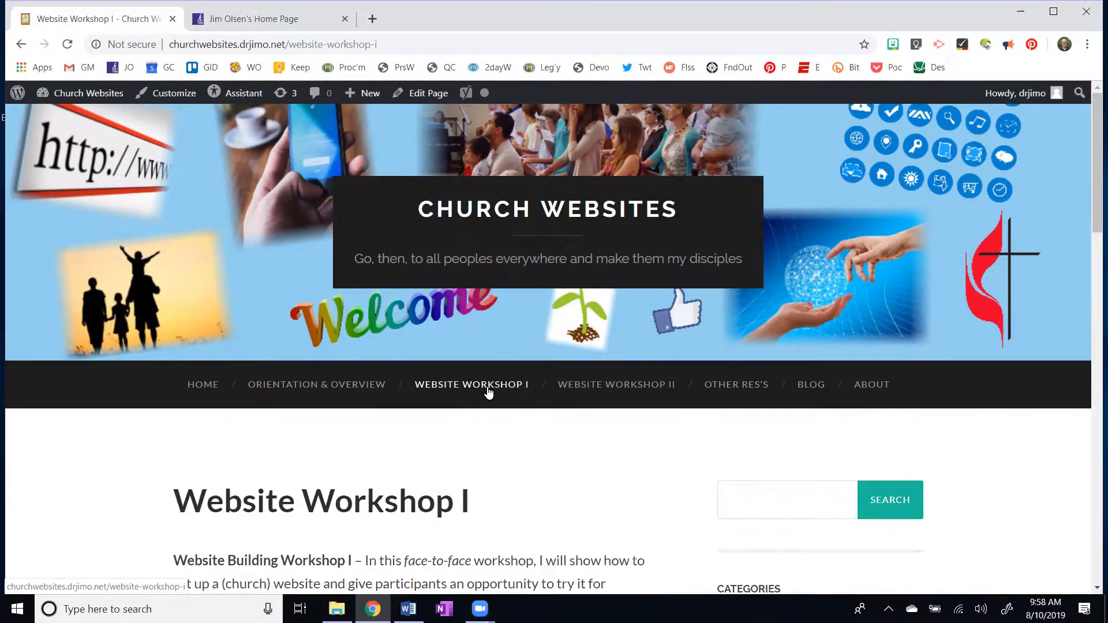
scroll(413, 441, down, 7)
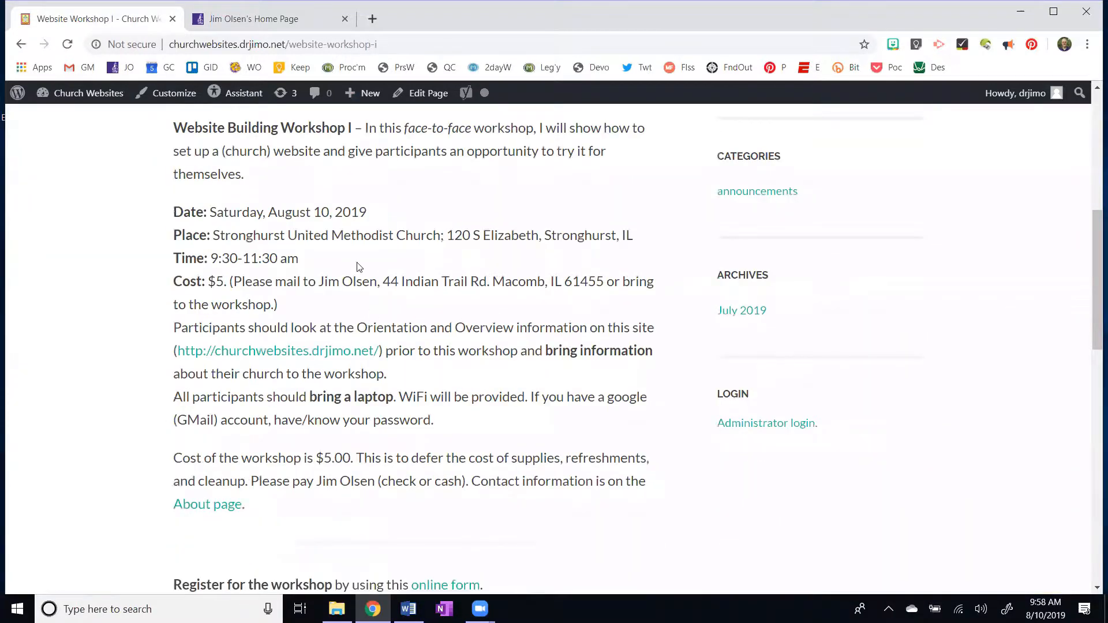
scroll(410, 303, down, 5)
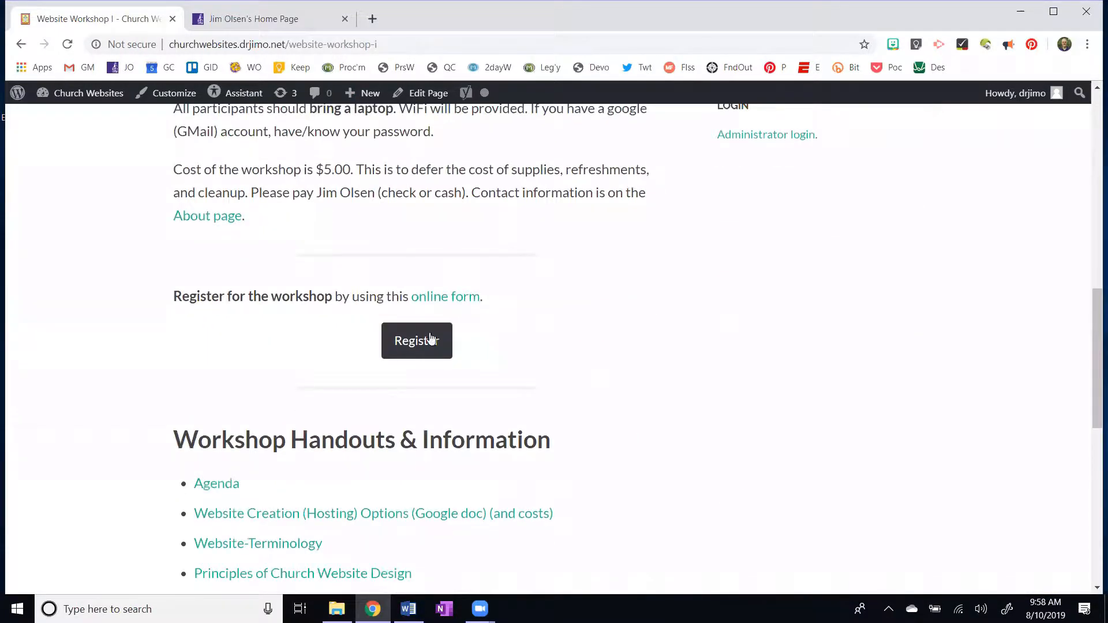
scroll(439, 352, down, 4)
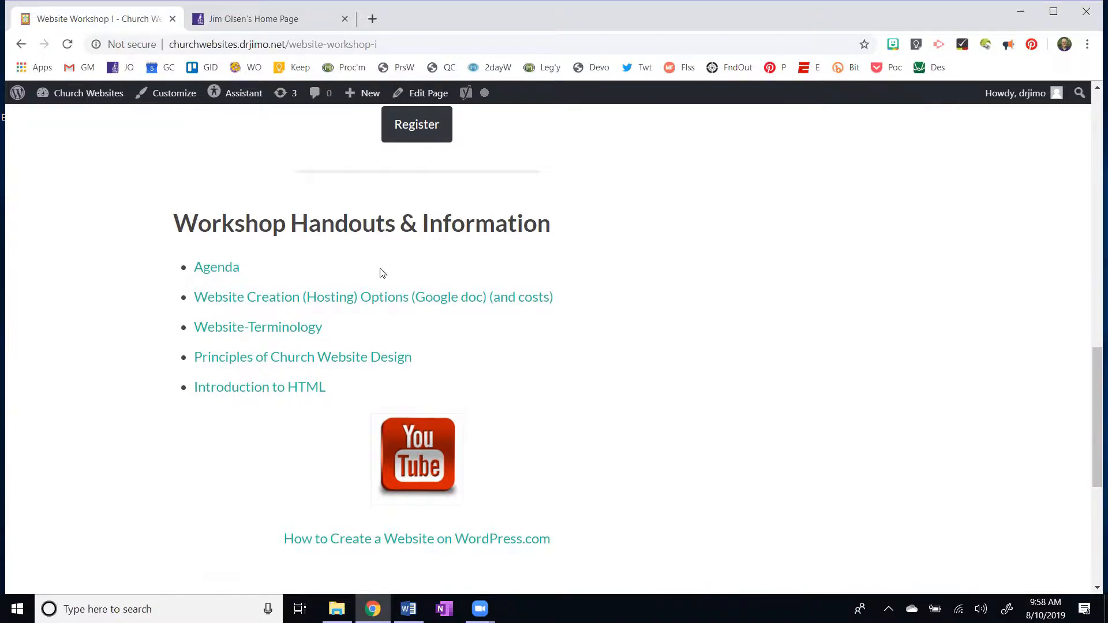
- Open the Website Creation (Hosting) Options handout and examine its table comparing cost, how each option works, advantages and shortcomings
click(371, 308)
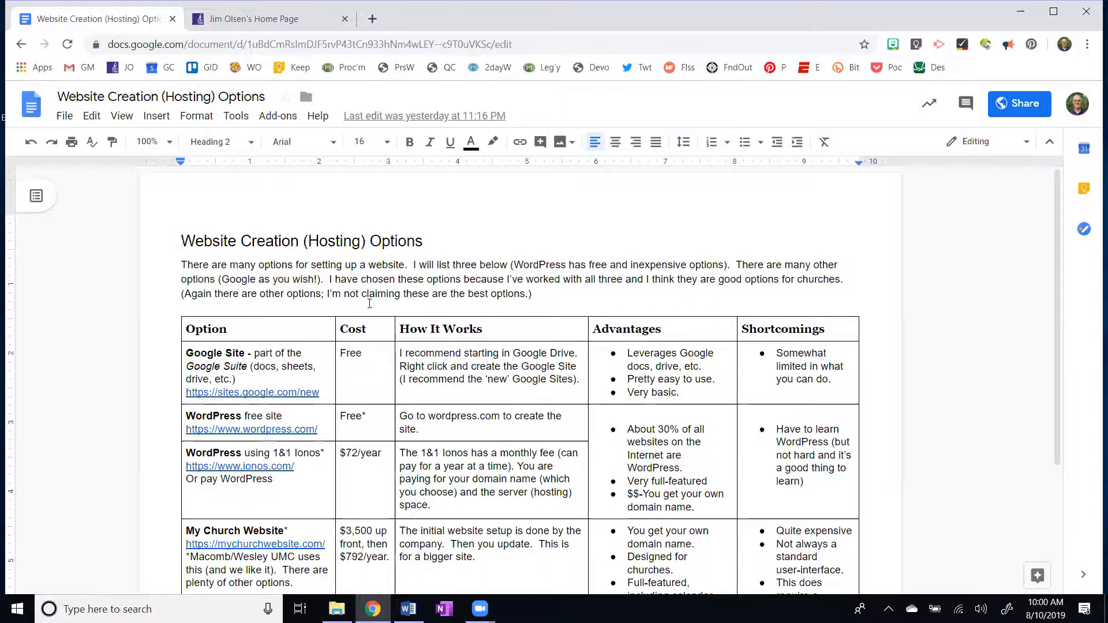
scroll(372, 303, down, 1)
scroll(375, 305, down, 1)
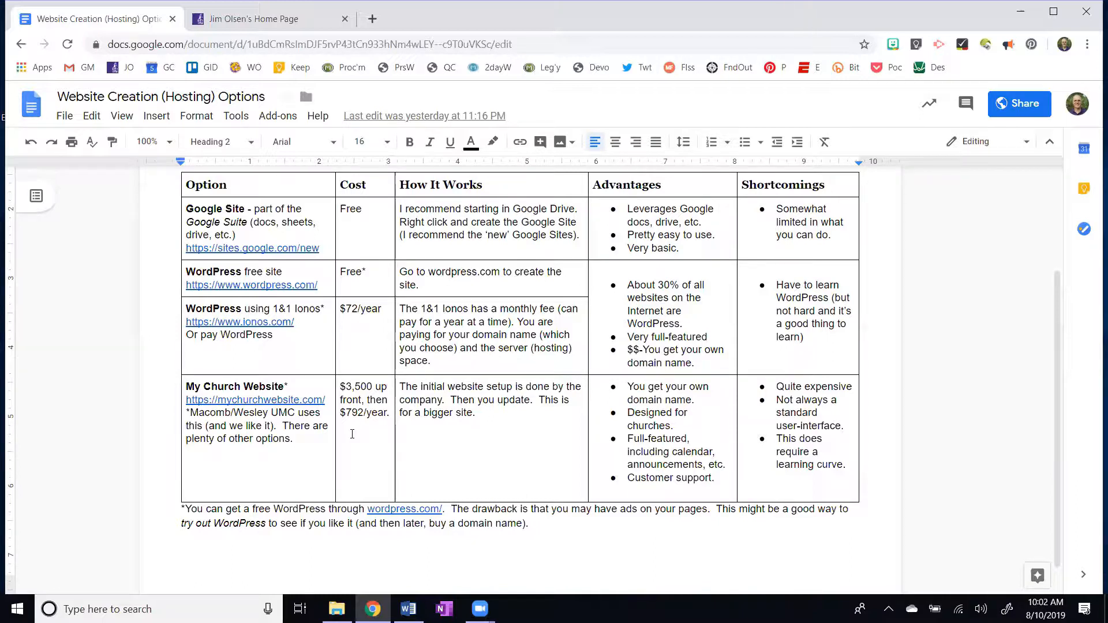
scroll(351, 433, up, 3)
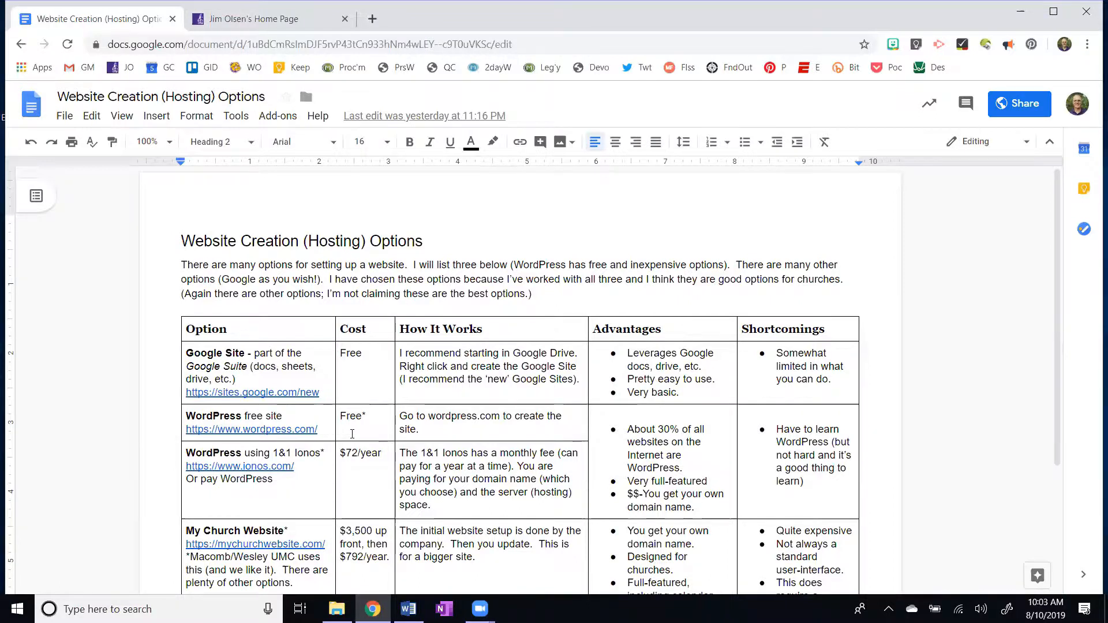
scroll(480, 473, down, 3)
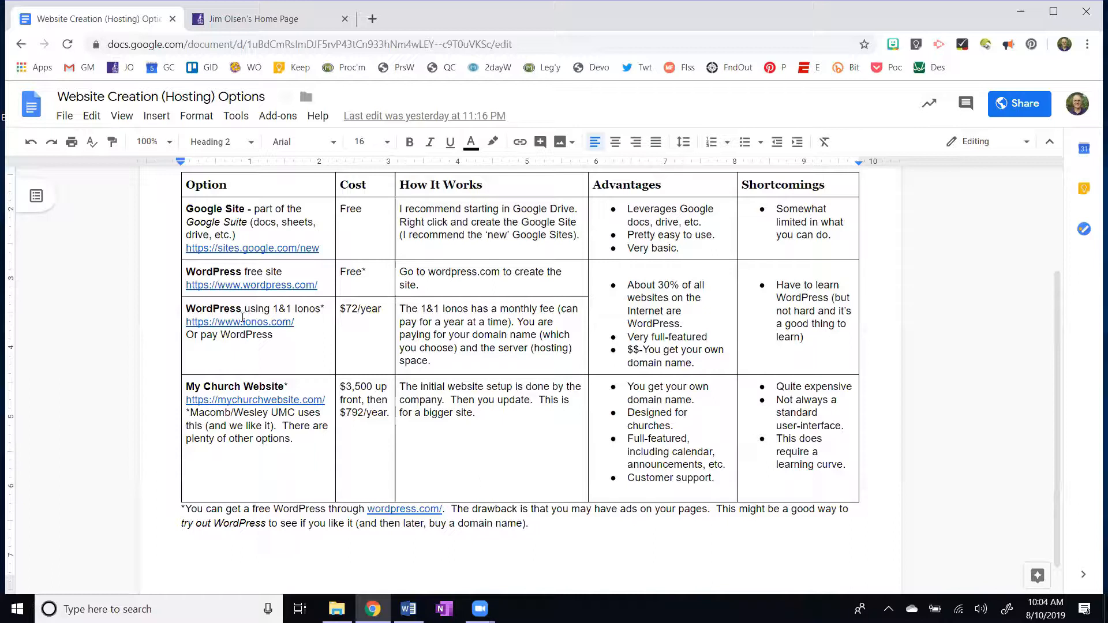
- Load drjimo.net in the second browser tab, and return the first tab from the hosting options document to the Website Workshop I handouts
click(248, 22)
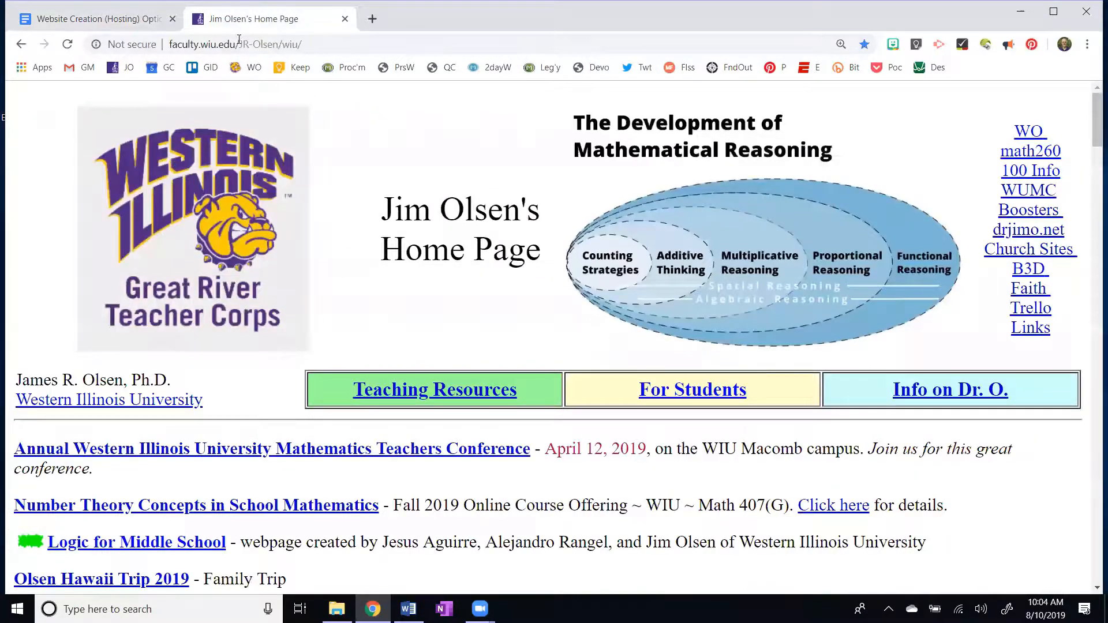
click(239, 41)
text(drjimo.net)
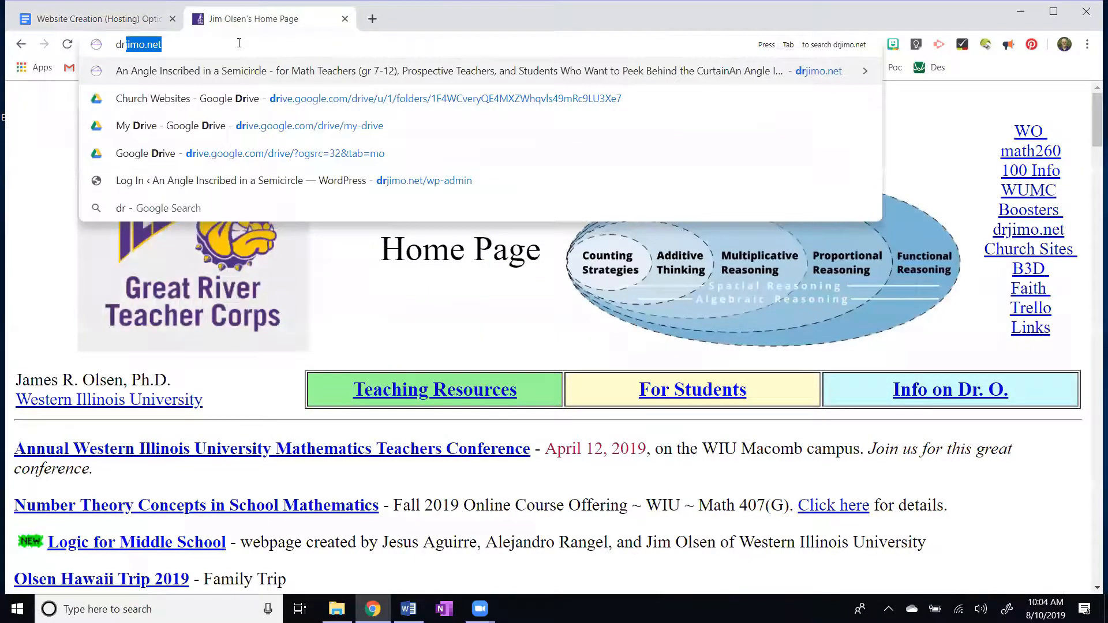
key(Return)
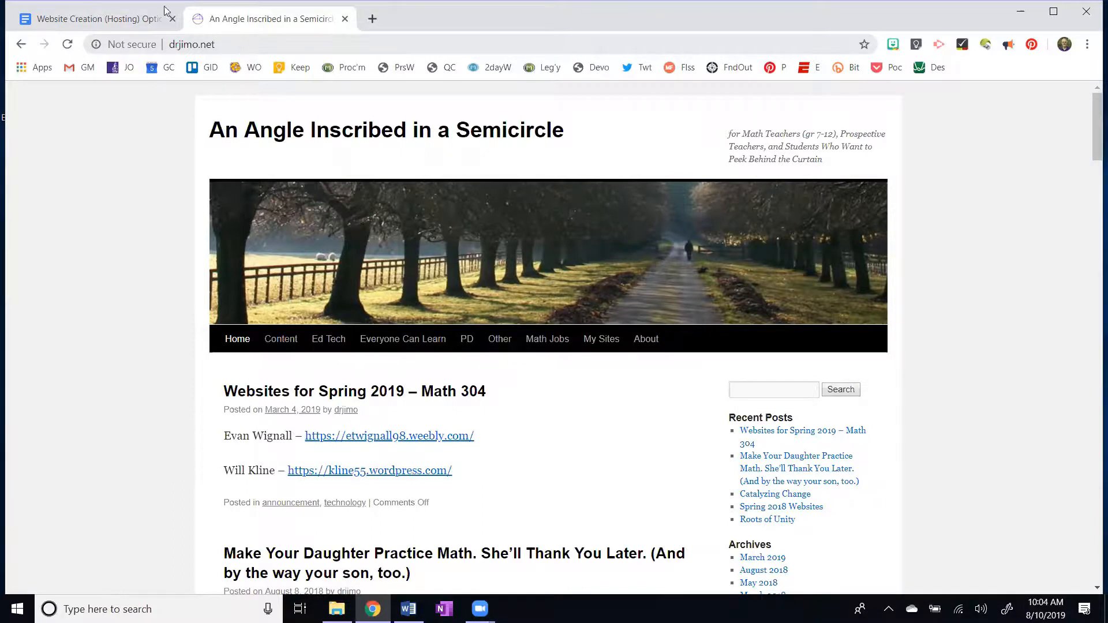
click(80, 21)
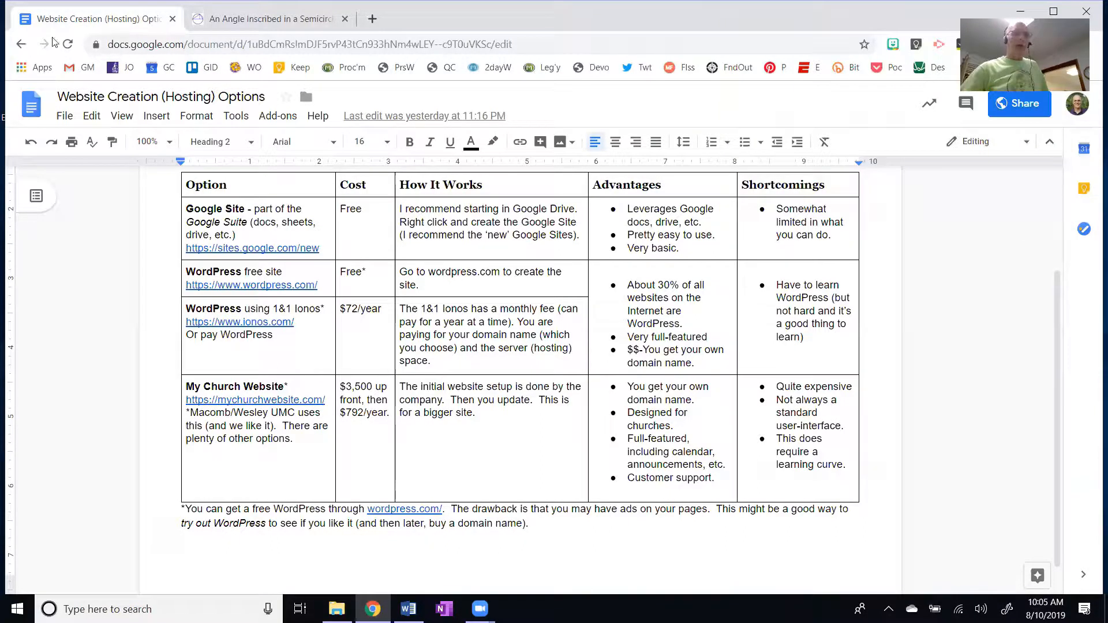
click(20, 46)
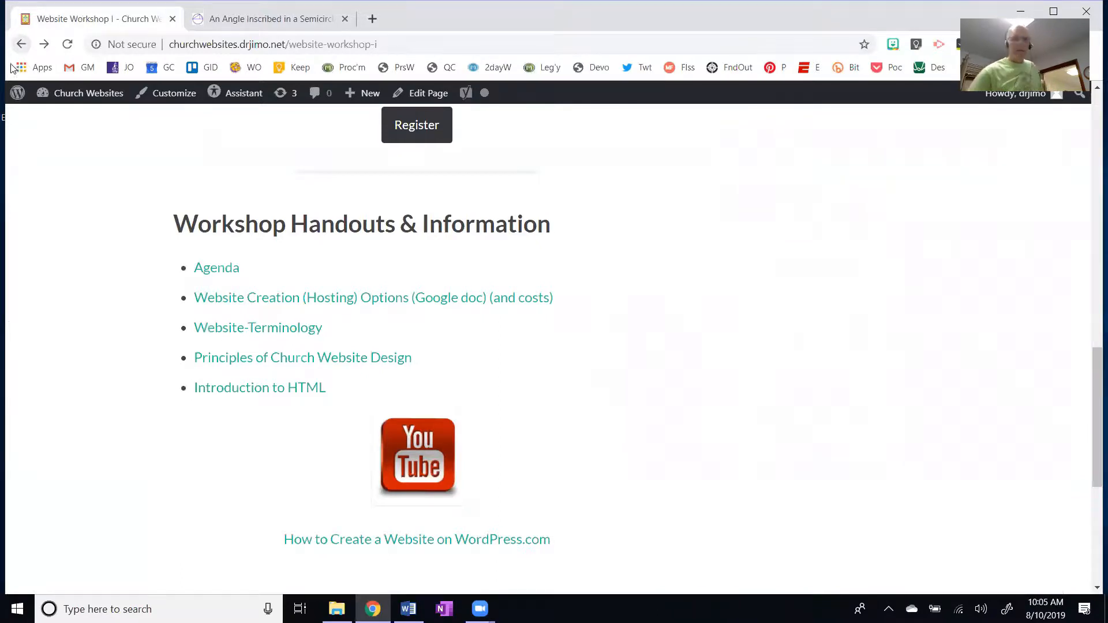
- Open the workshop Agenda handout, look over its items and highlight the agenda item on creating a Google Site
click(213, 271)
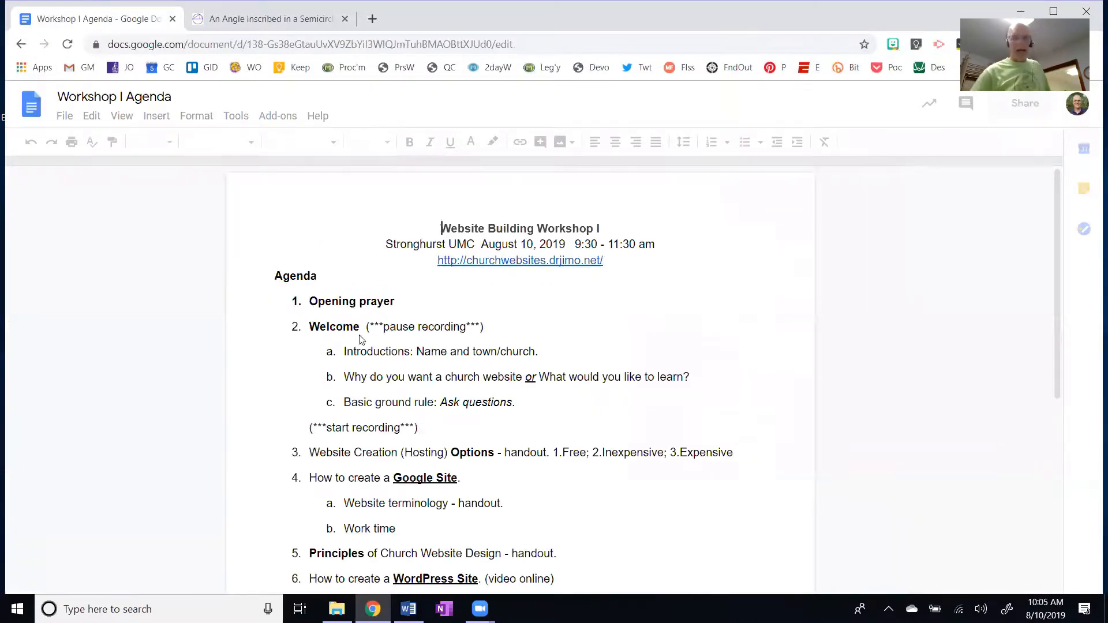
scroll(584, 415, down, 4)
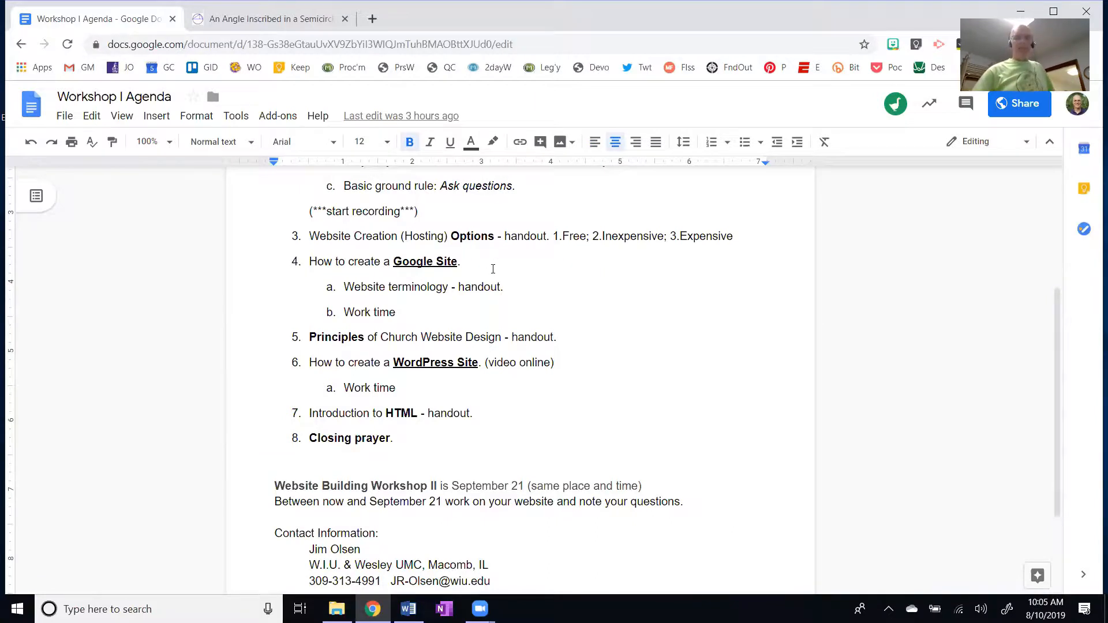
drag(476, 264, 374, 265)
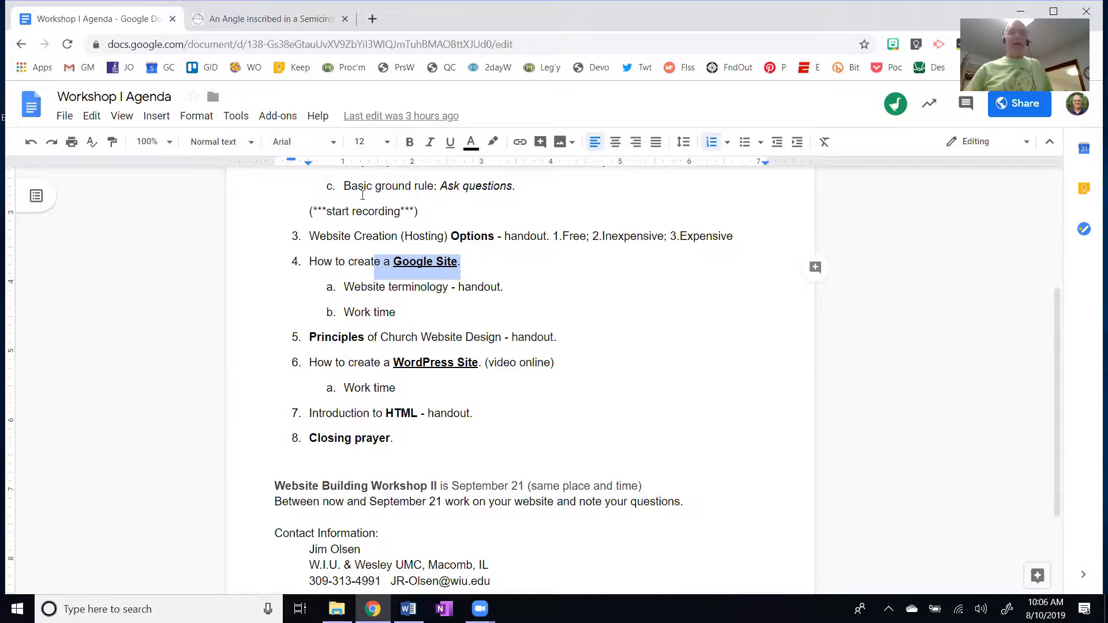
- Load wiu.edu in a new browser tab and go from the university site to the Gmail inbox
click(372, 19)
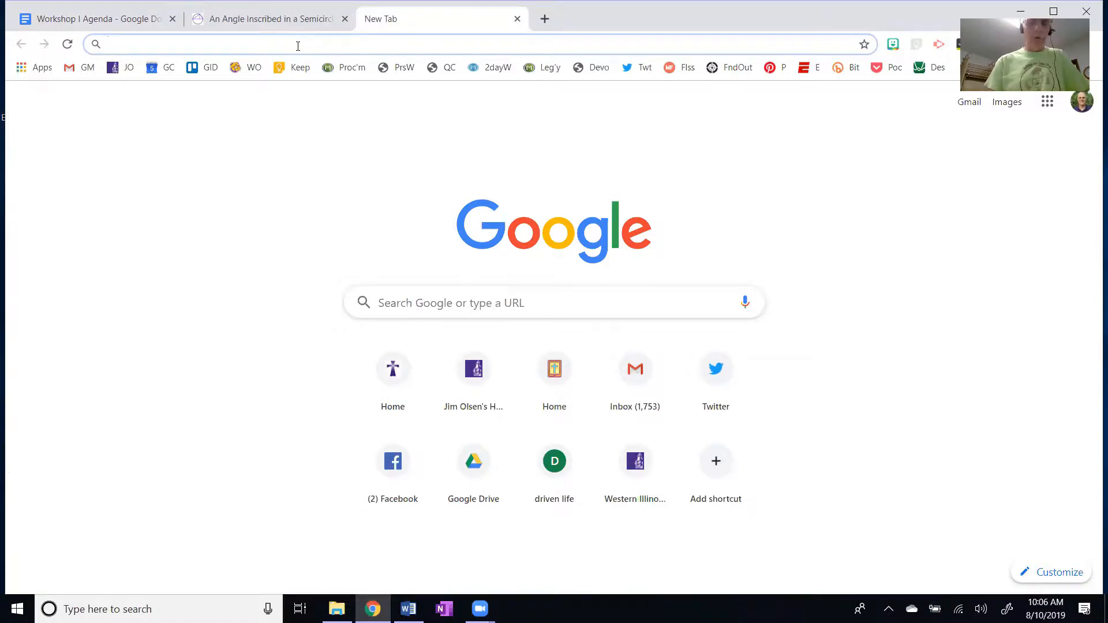
text(wiu)
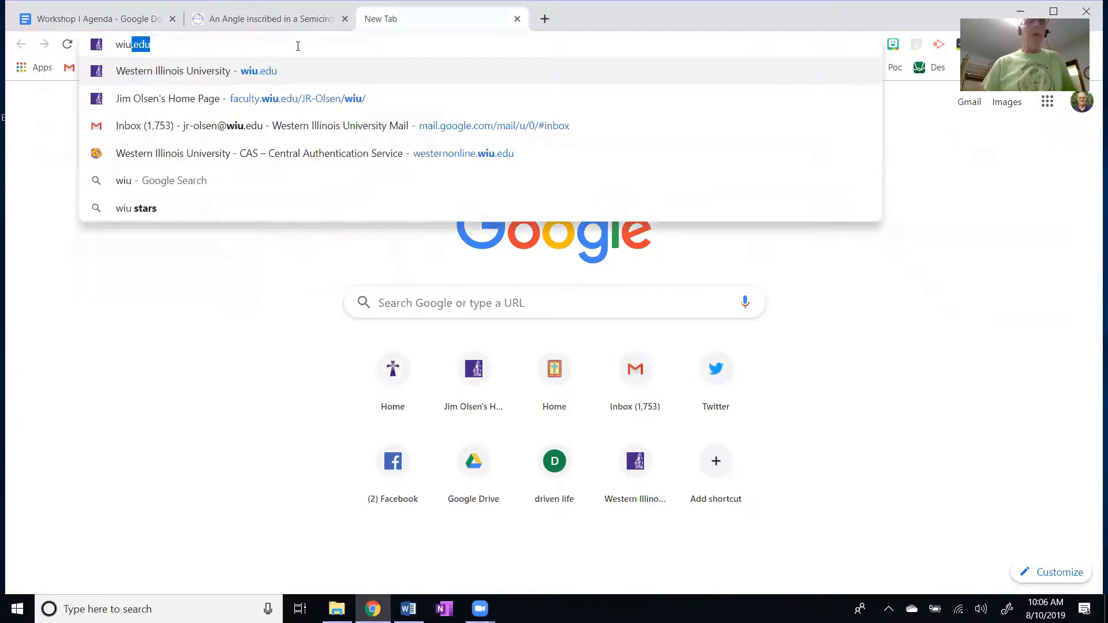
key(Return)
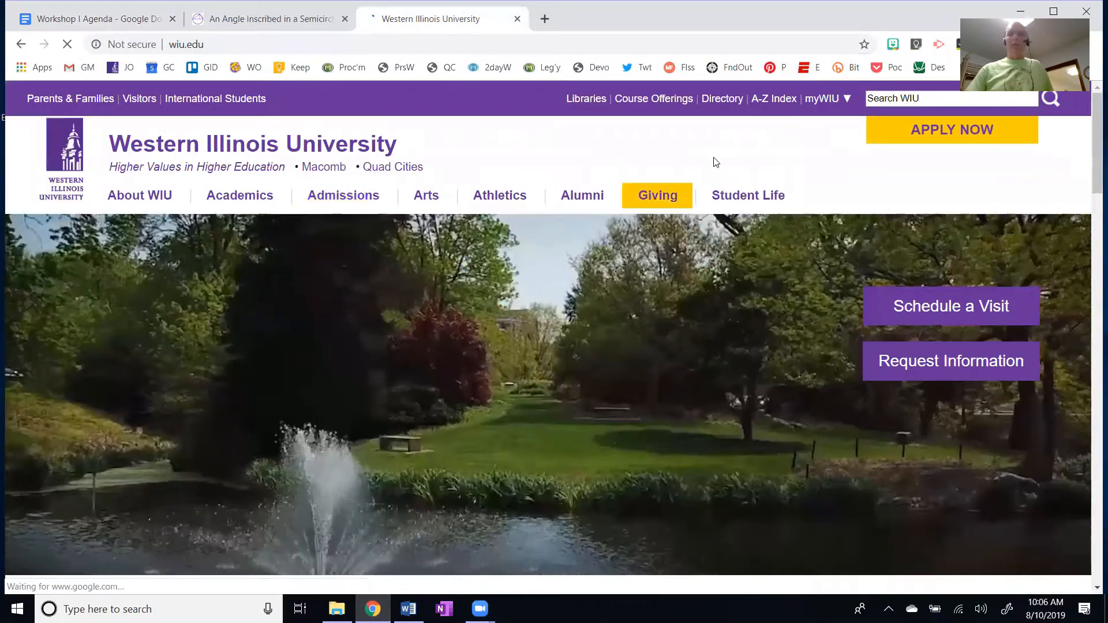
mouse_move(819, 103)
click(822, 129)
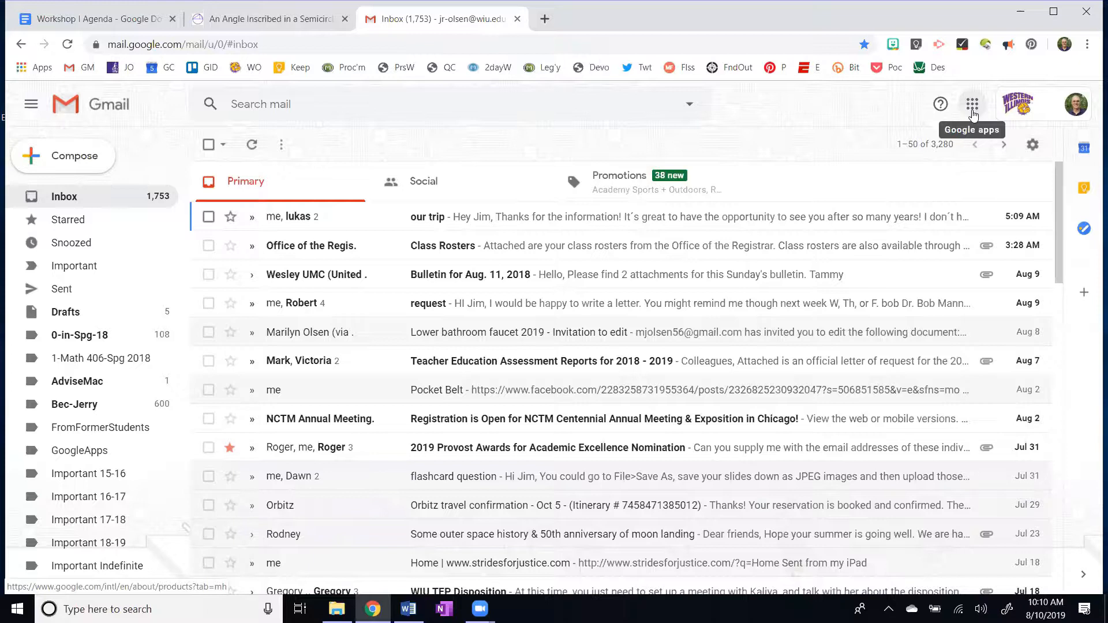
- Open Google Drive from the Google apps in Gmail, revisit the inbox briefly and return to My Drive
click(976, 107)
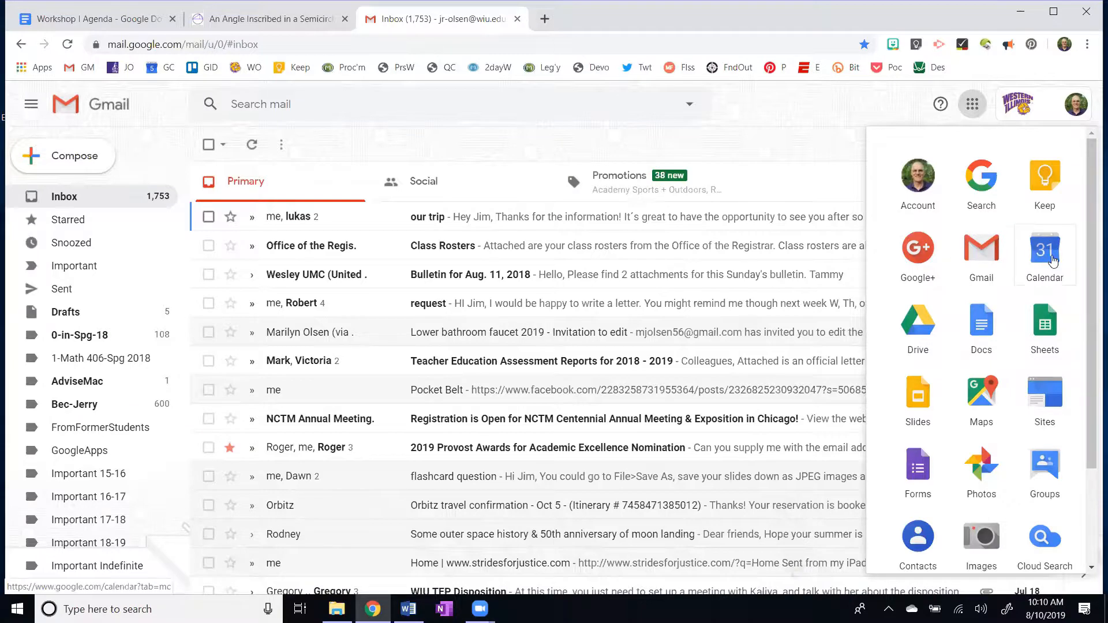
click(921, 325)
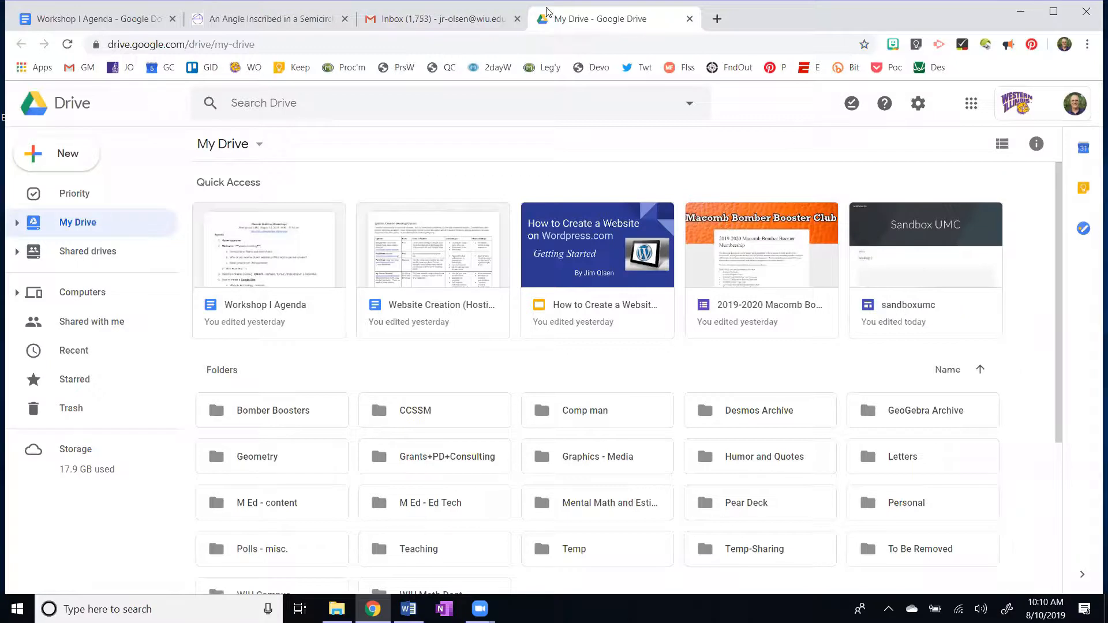
click(428, 26)
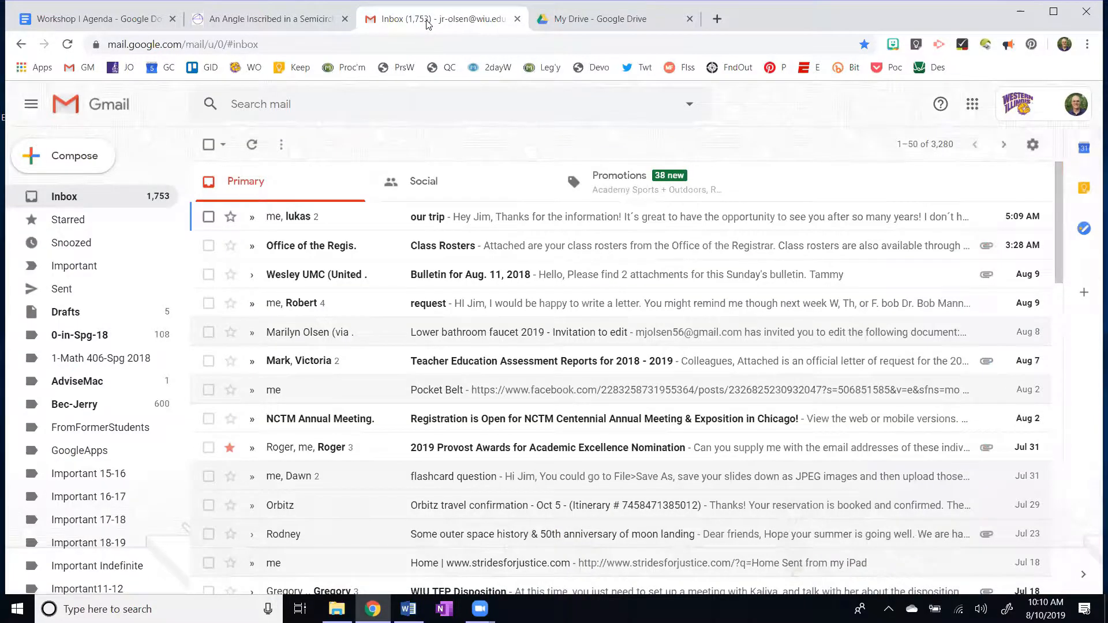
click(570, 24)
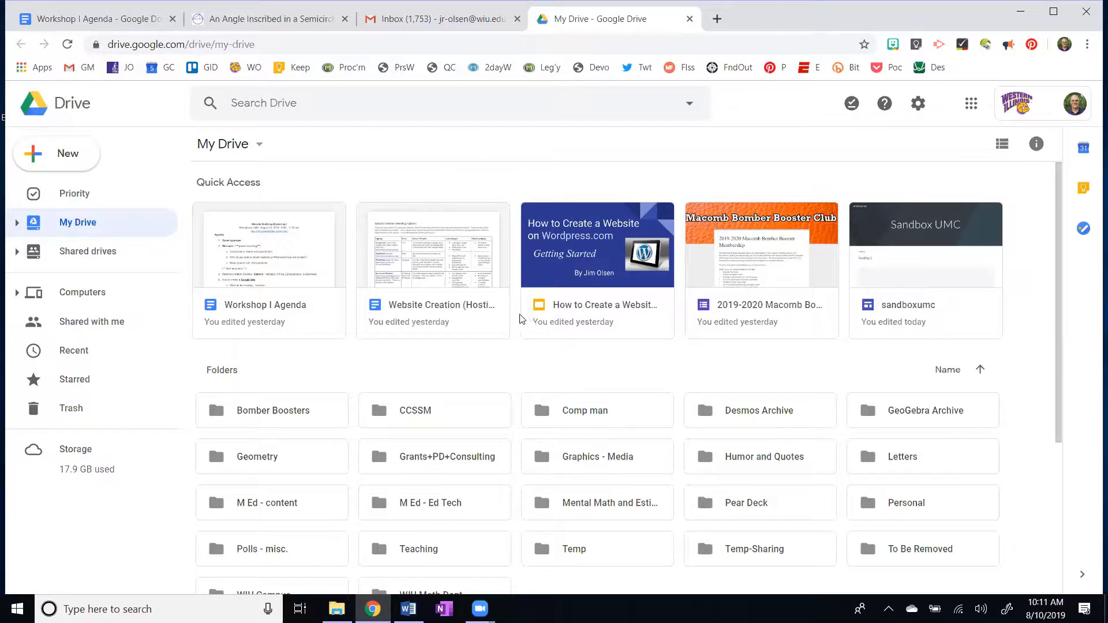
- Create a folder named "Church website" in My Drive and open it
scroll(540, 361, down, 4)
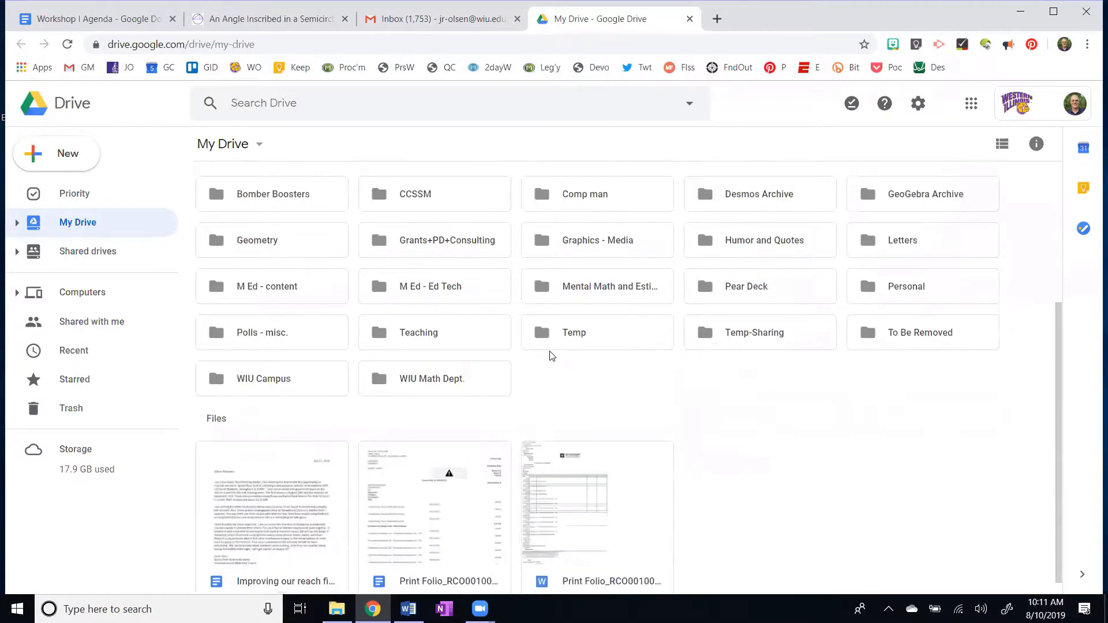
right_click(609, 382)
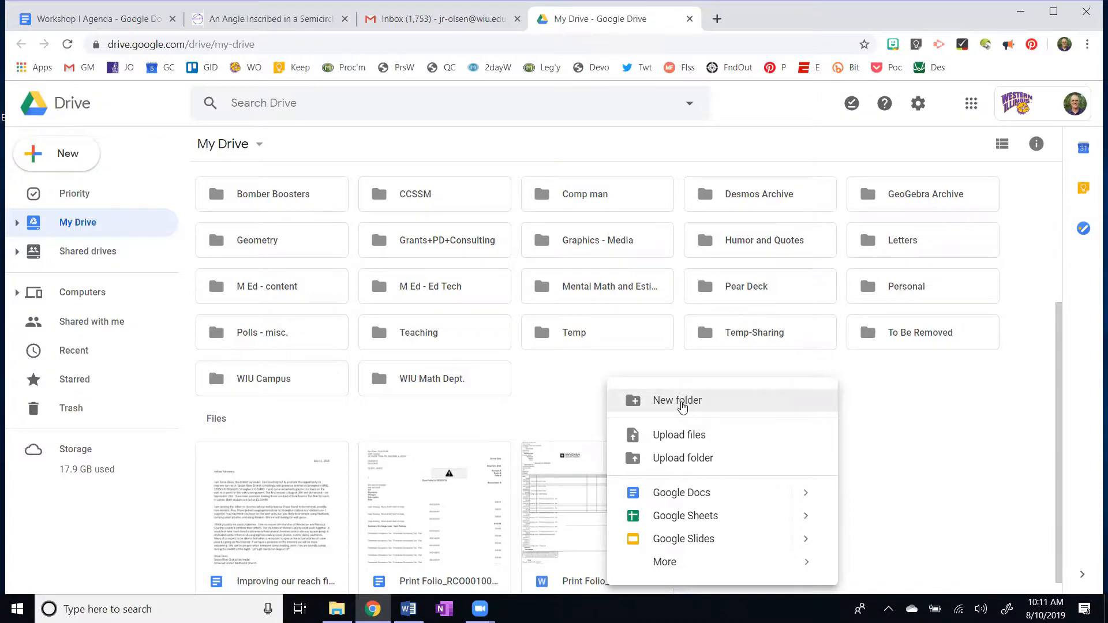
click(681, 406)
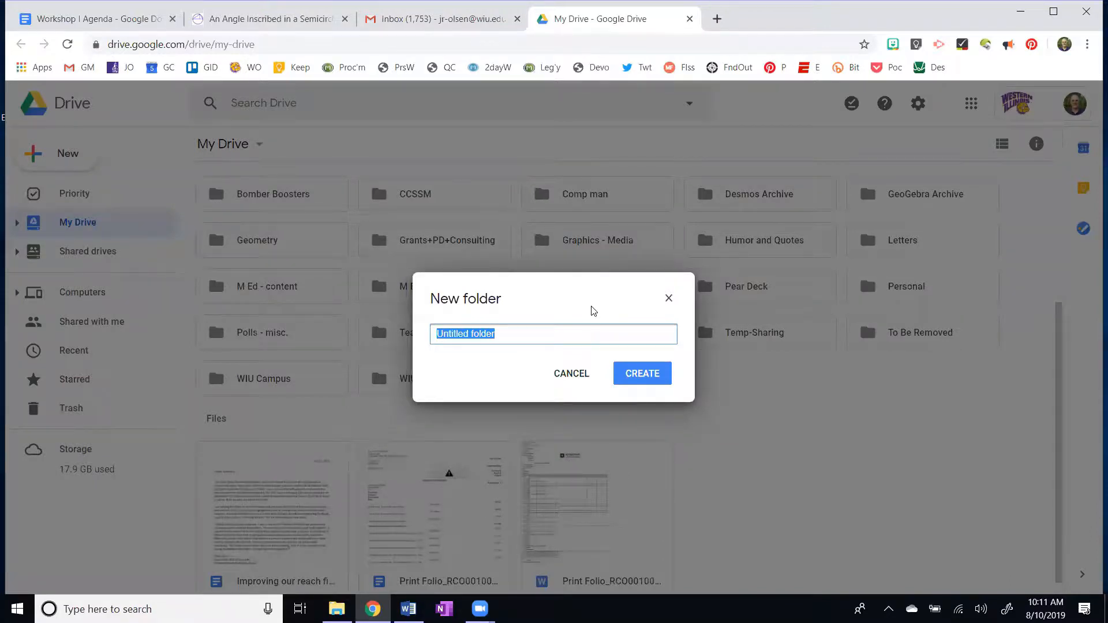
text(Church)
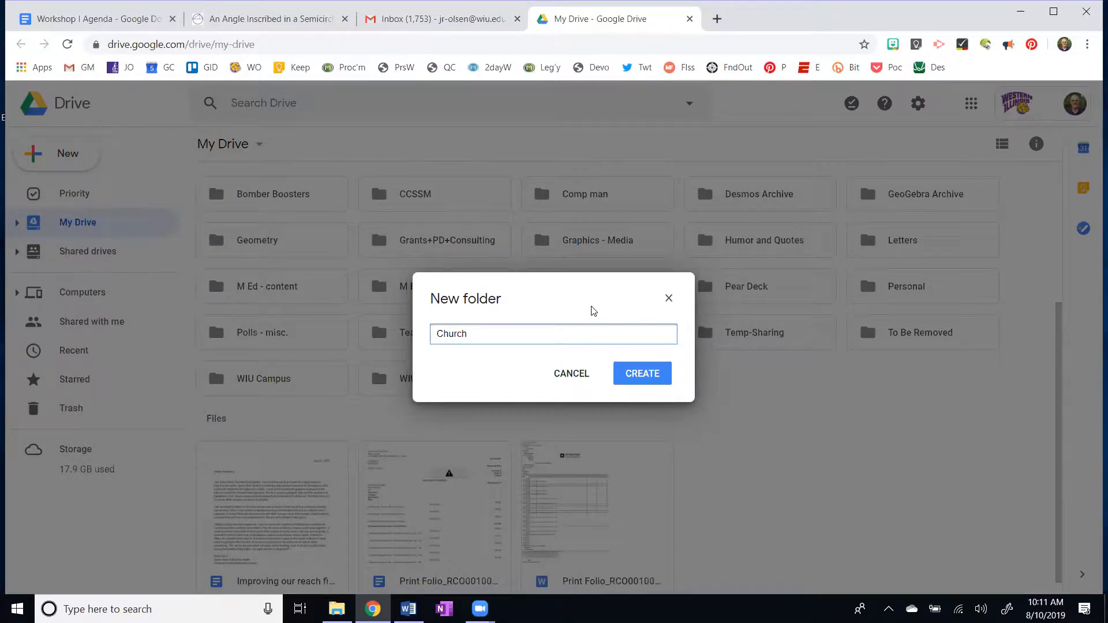
text( website)
click(639, 376)
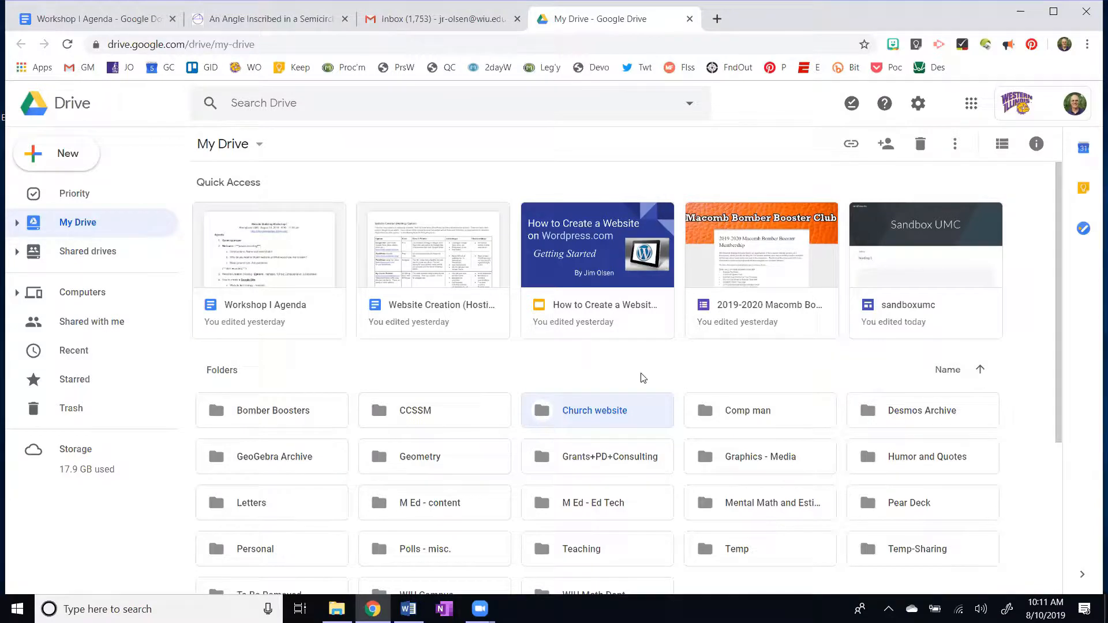
double_click(600, 417)
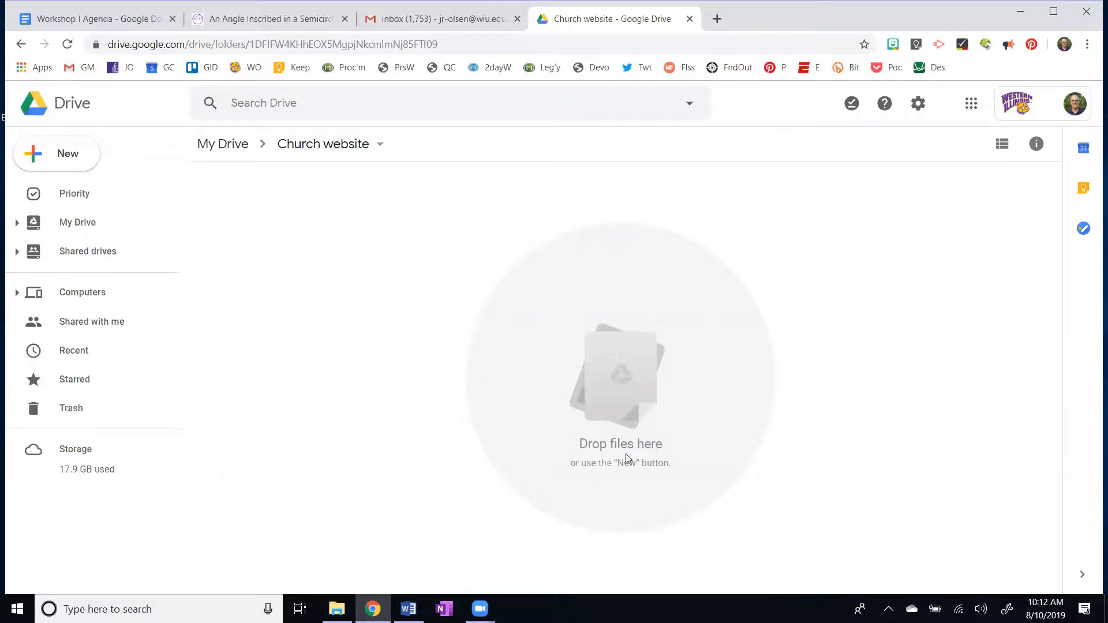
- Show the local Church-Websites folder over the Drive page, select Church-Website-Basics.docx as an example file, and minimize the window
click(337, 608)
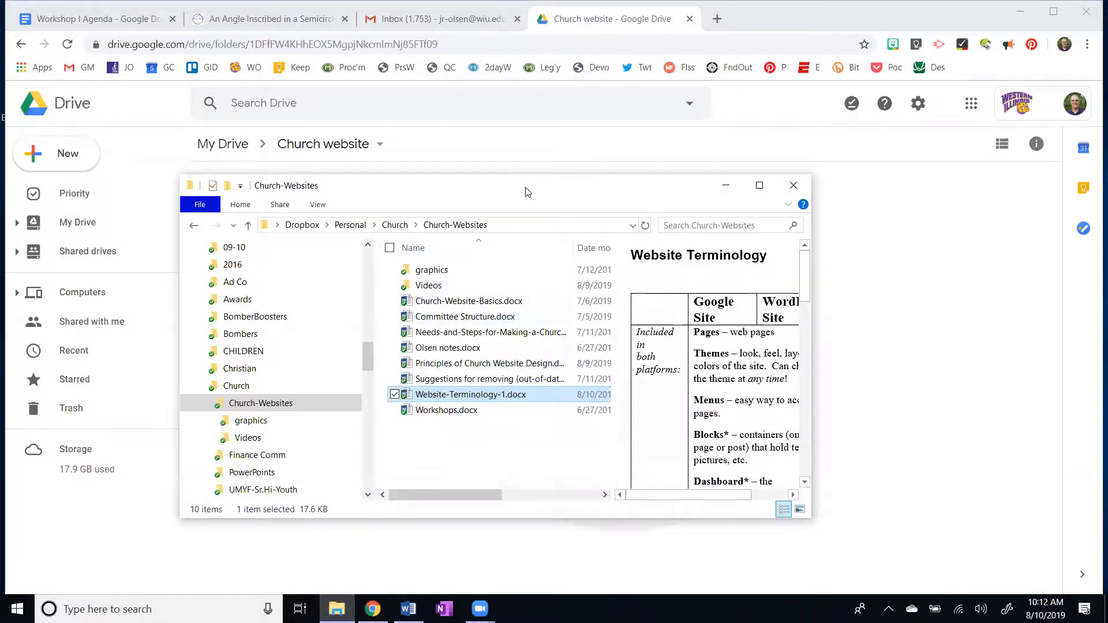
drag(526, 192, 892, 214)
drag(831, 323, 800, 351)
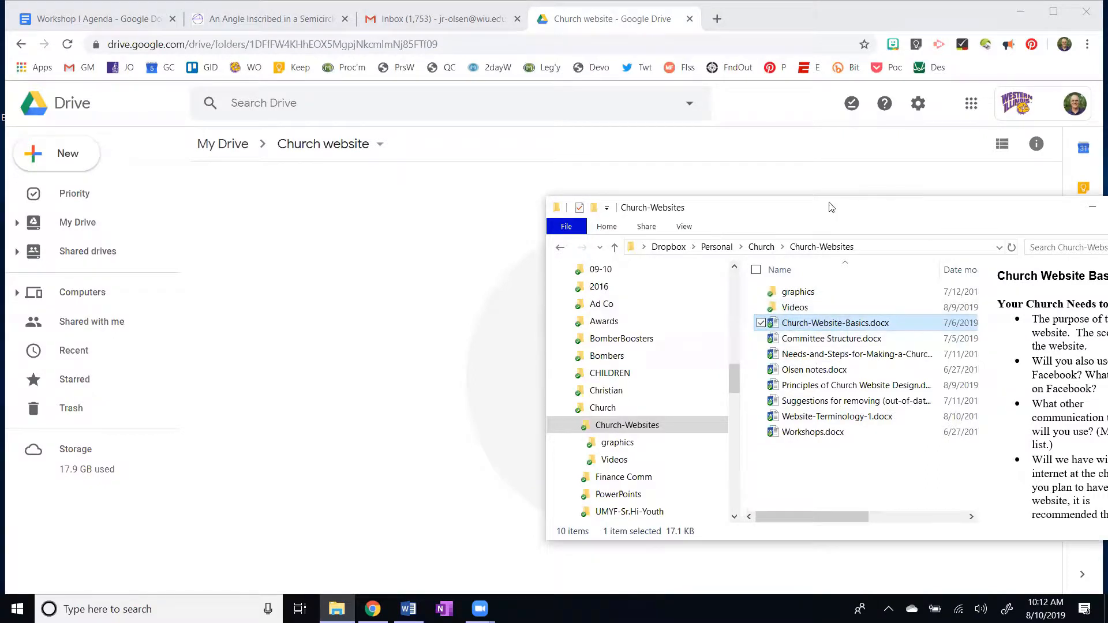
drag(831, 207, 731, 203)
click(995, 207)
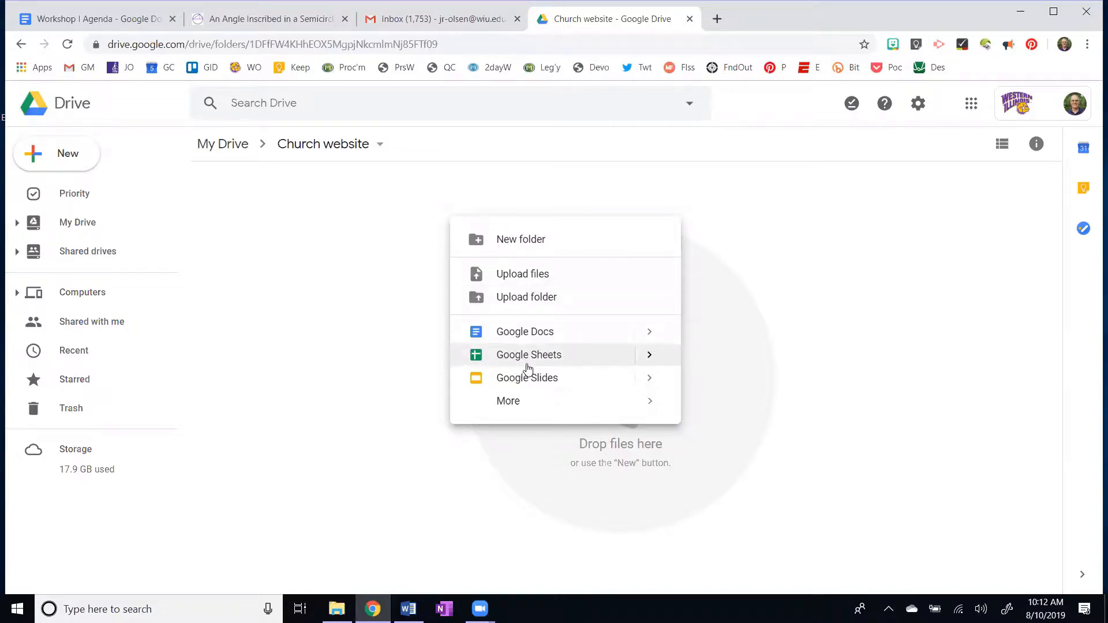
- Create a new Google Sites website inside the Church website folder
mouse_move(511, 404)
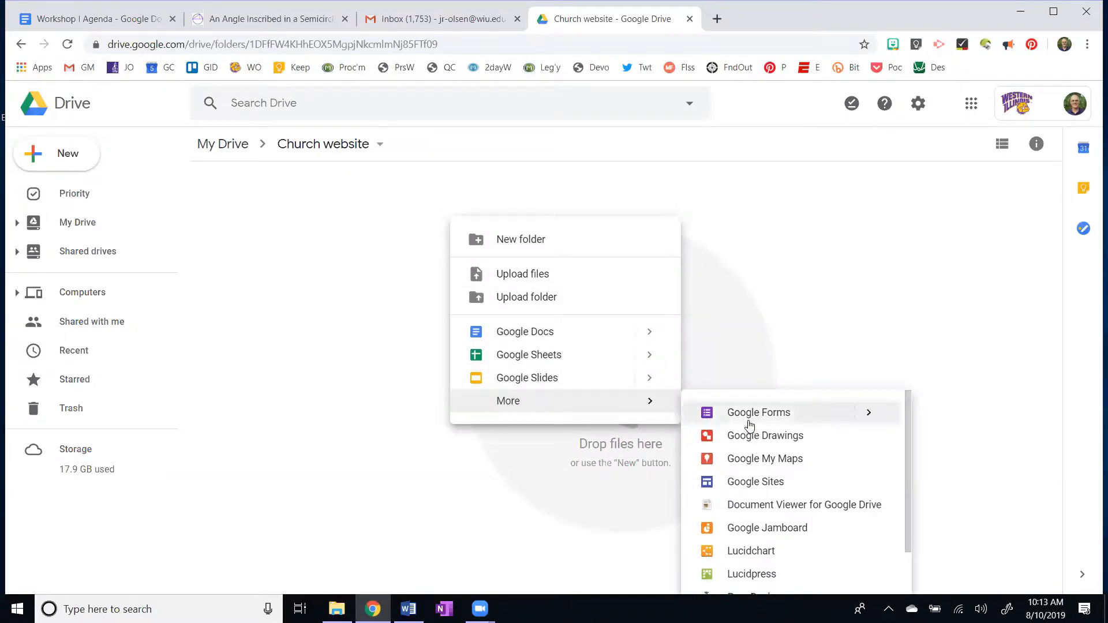
click(747, 486)
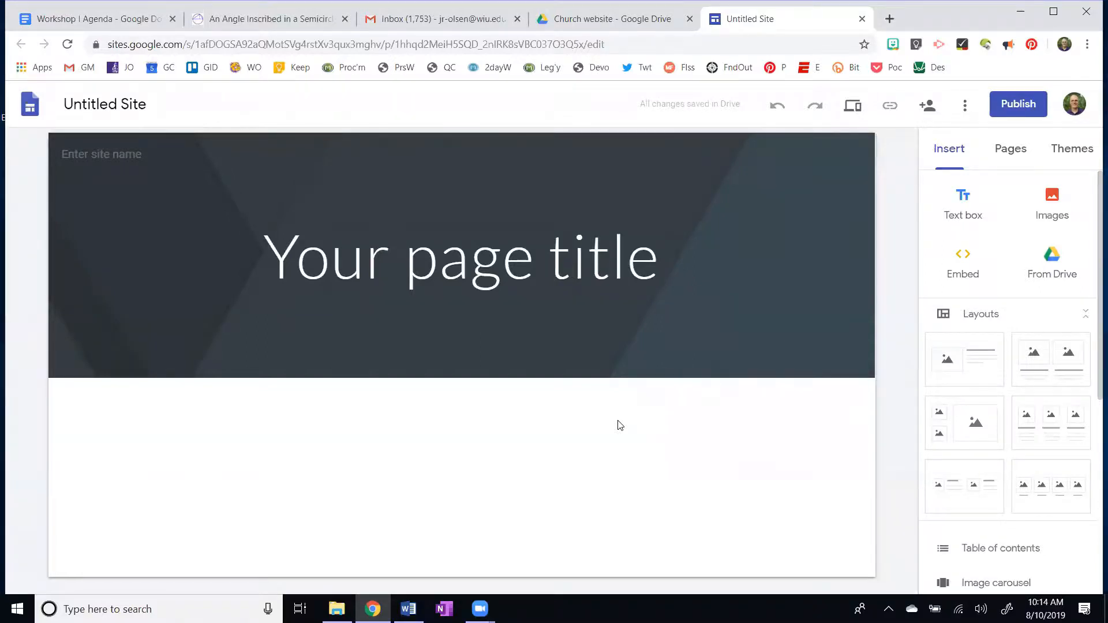
- Return from the agenda to the workshop handouts, open the Website-Terminology document in Word to review its table, and minimize it
click(88, 22)
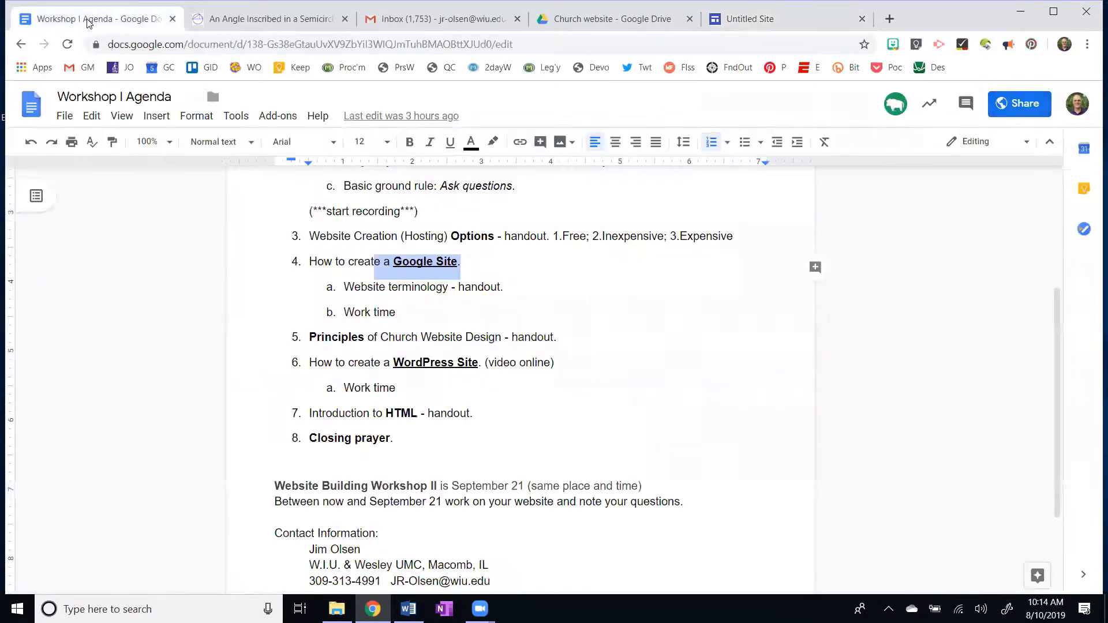
click(25, 48)
click(268, 332)
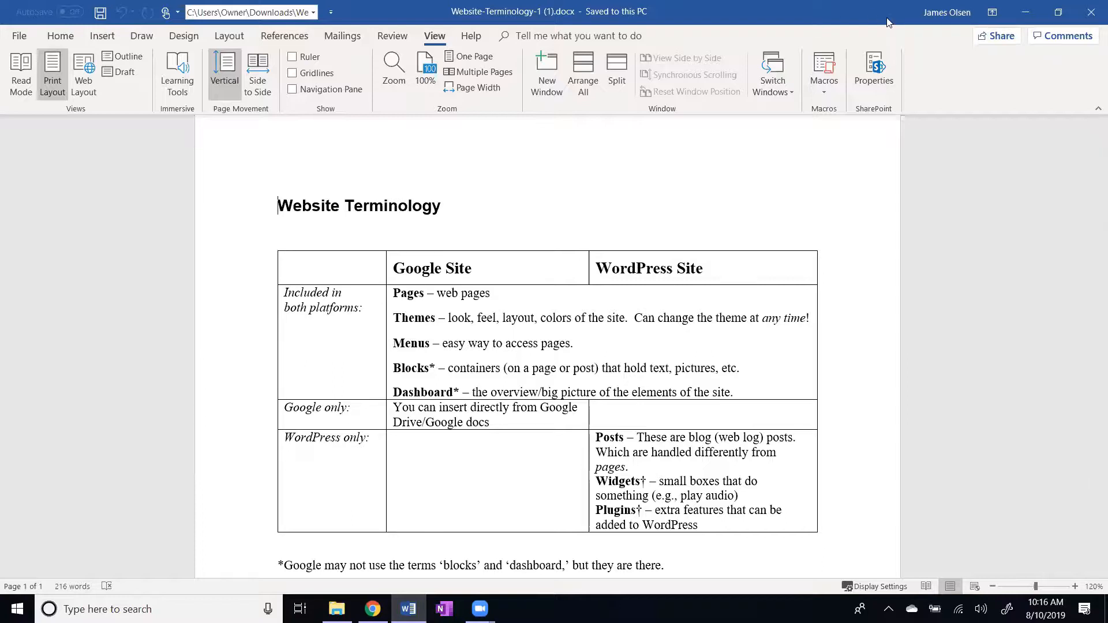
click(1025, 12)
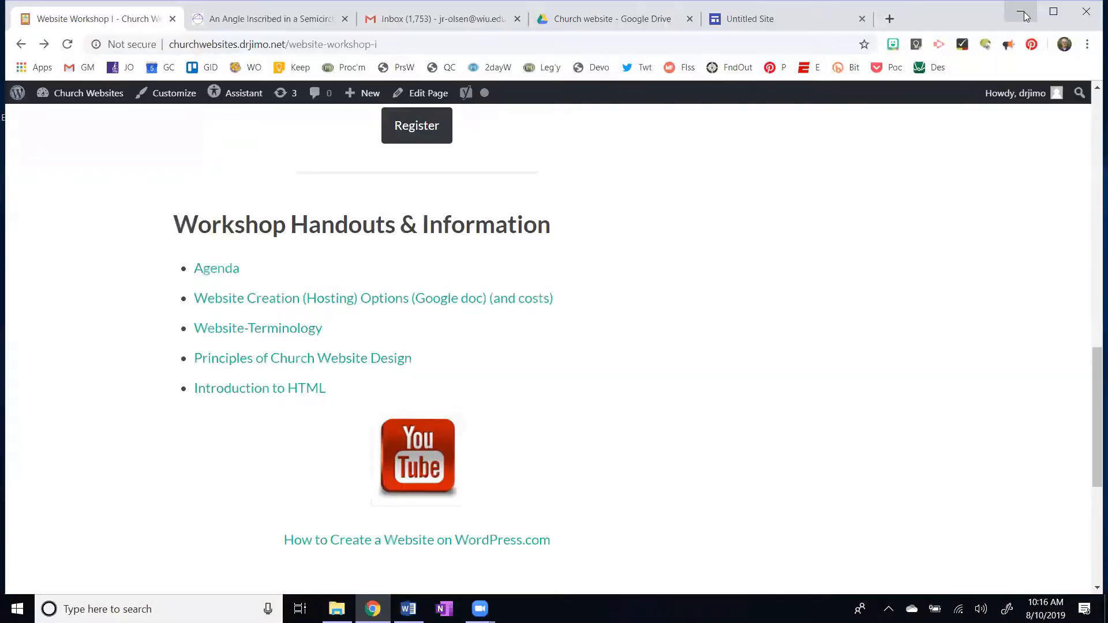
- Return to the untitled Google Site and replace the page title placeholder with "Milford UMC"
click(749, 19)
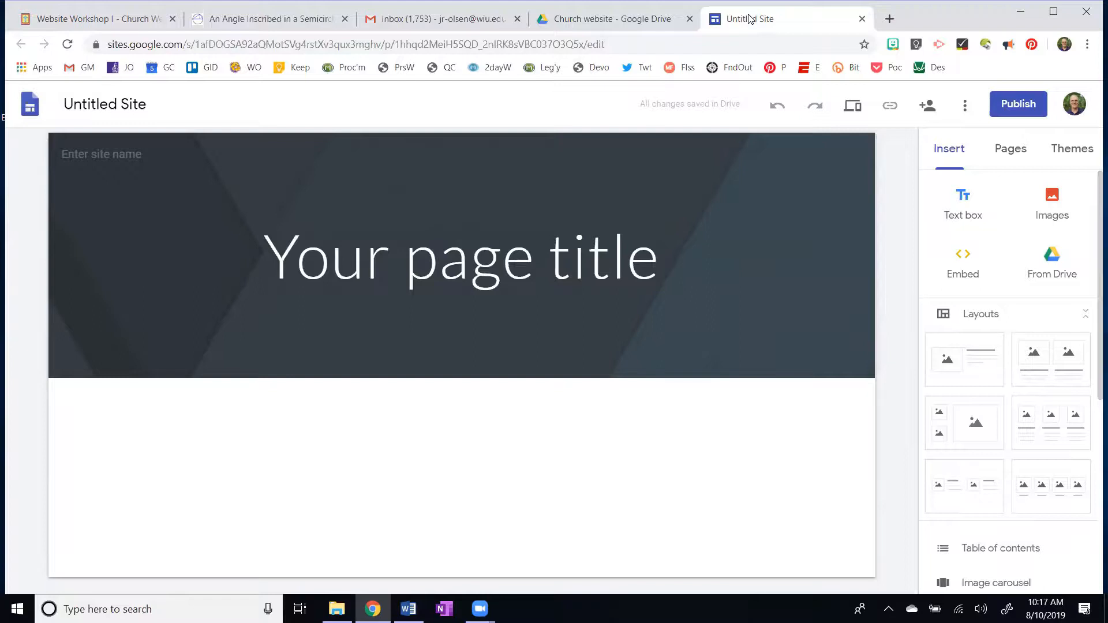
click(504, 269)
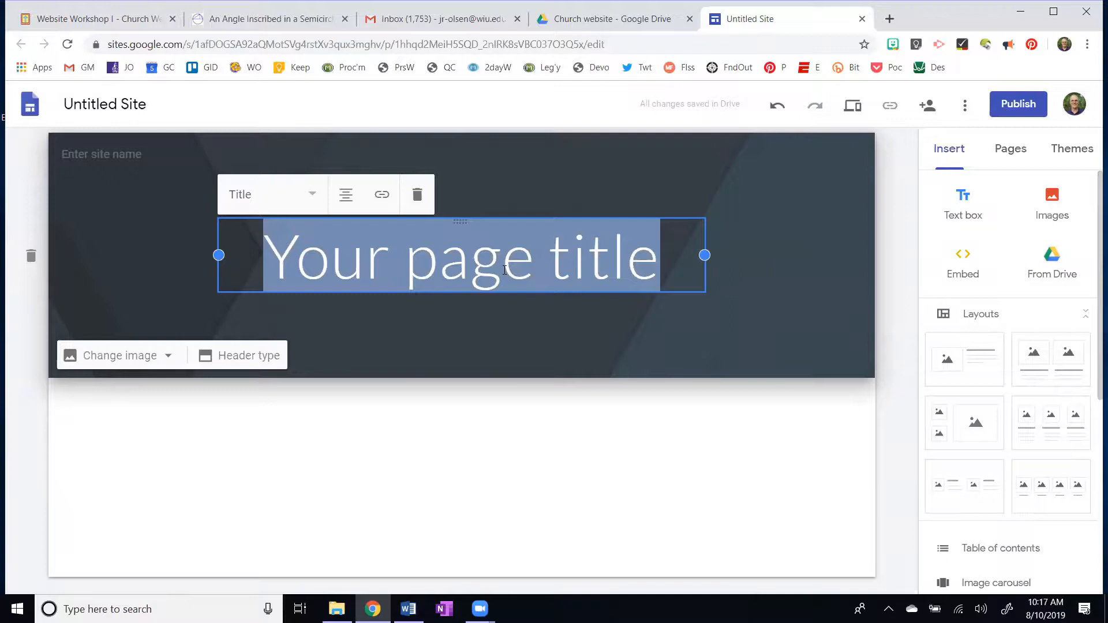
text(Mil)
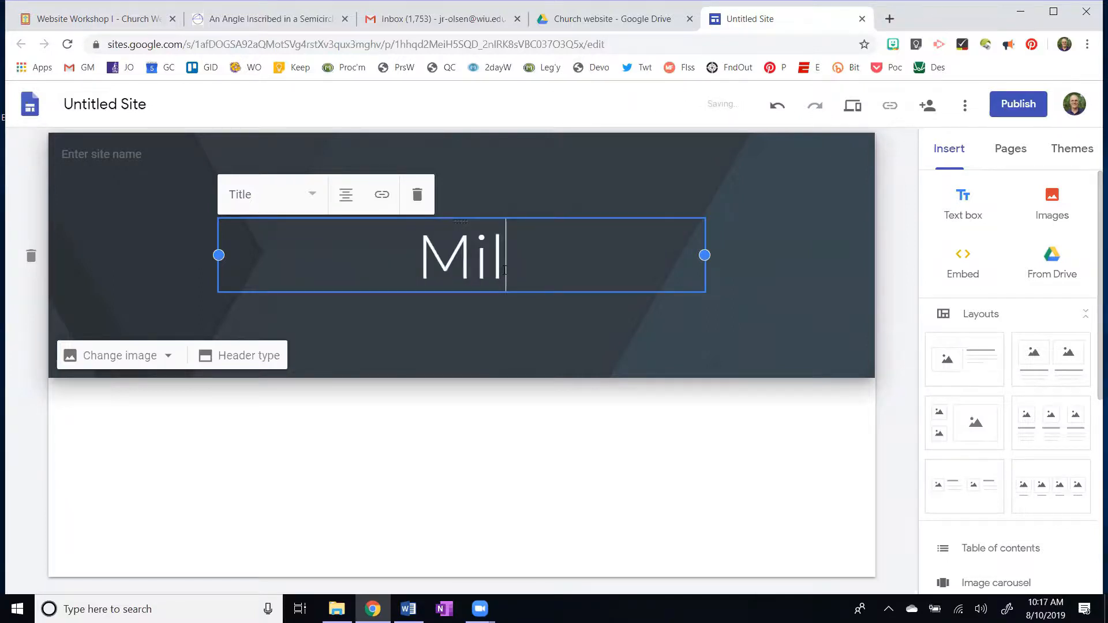
text(ford)
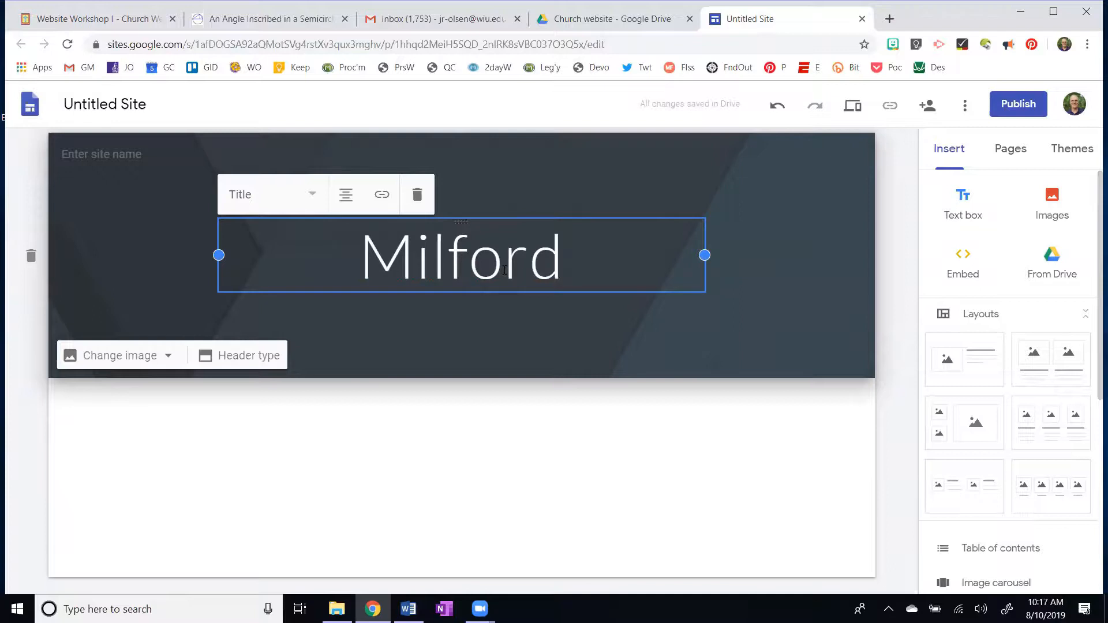
text( U)
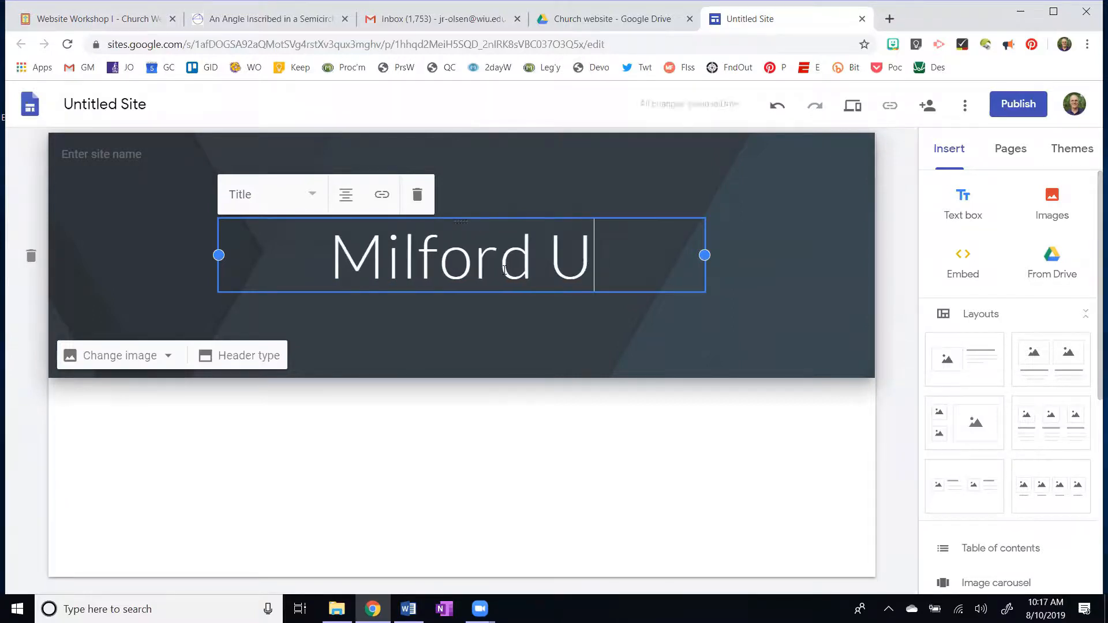
text(MC)
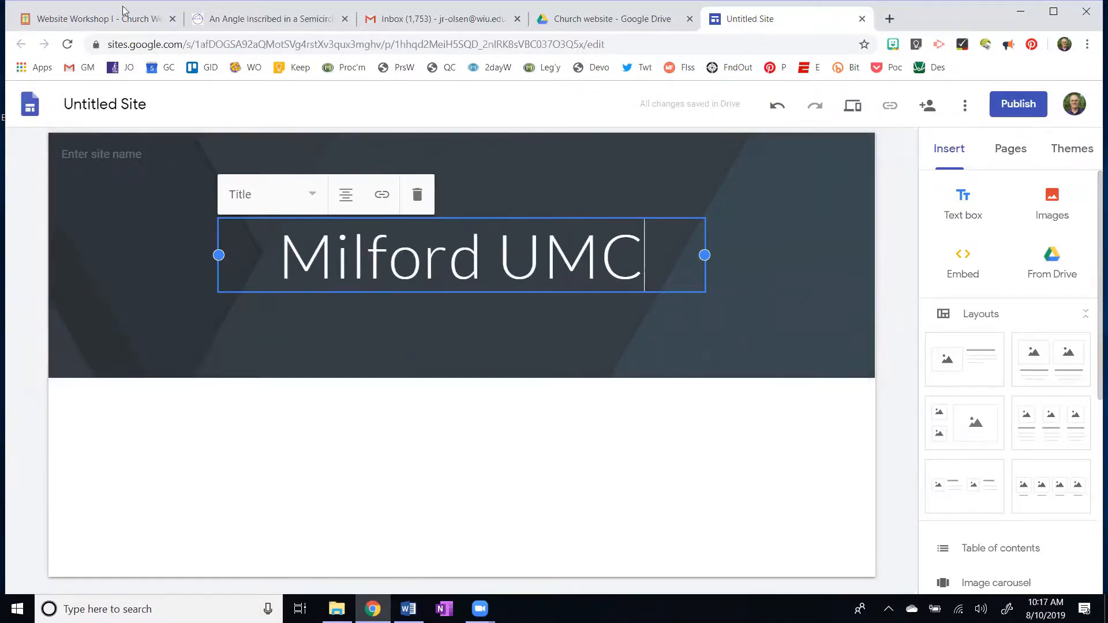
- Rename the untitled site document as "milfordumc"
click(112, 104)
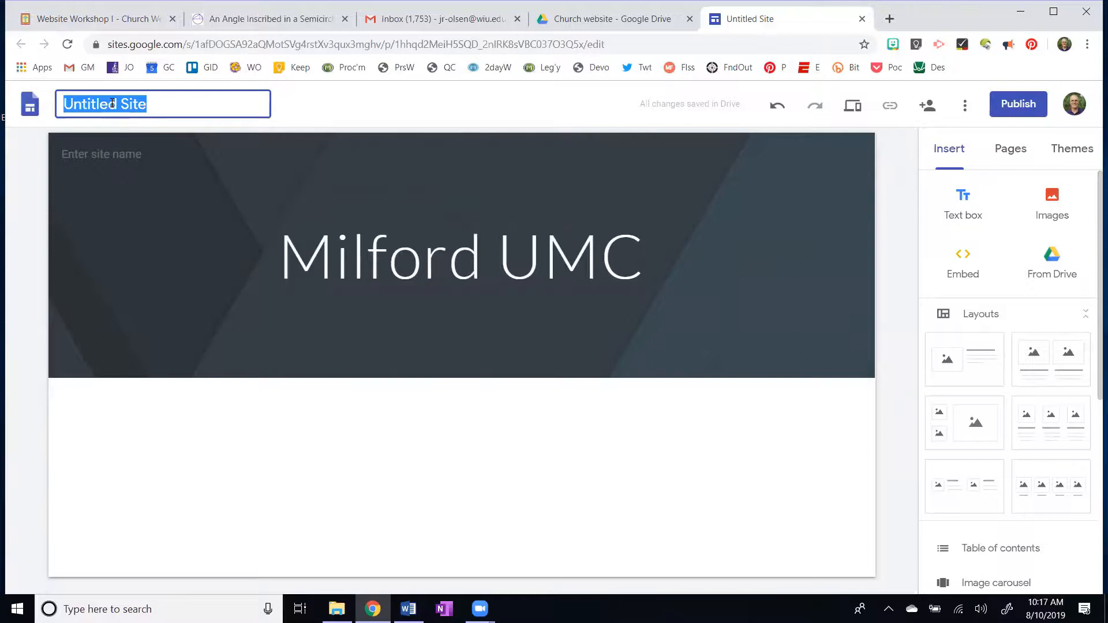
text(mi)
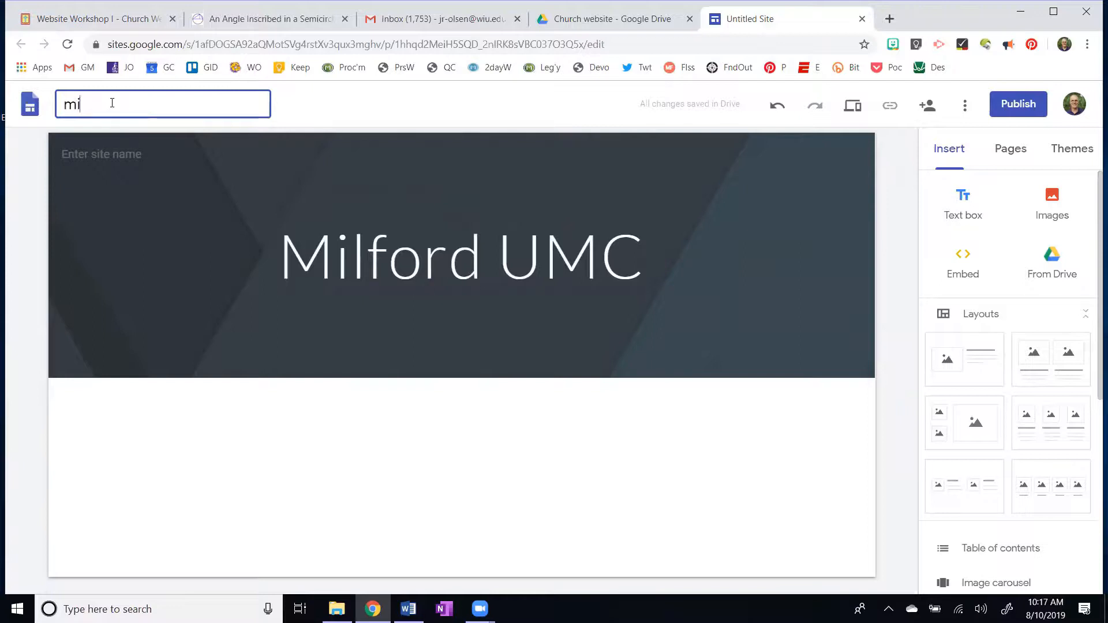
text(lfordumc)
key(Return)
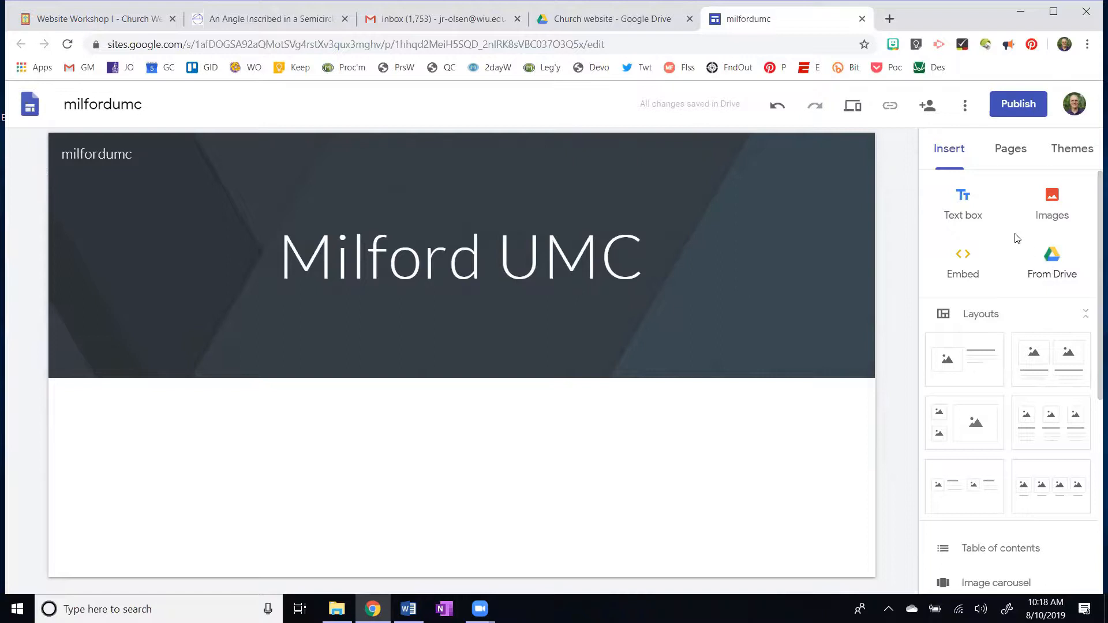
- Add a text box below the page header reading "Here is my first text."
click(967, 204)
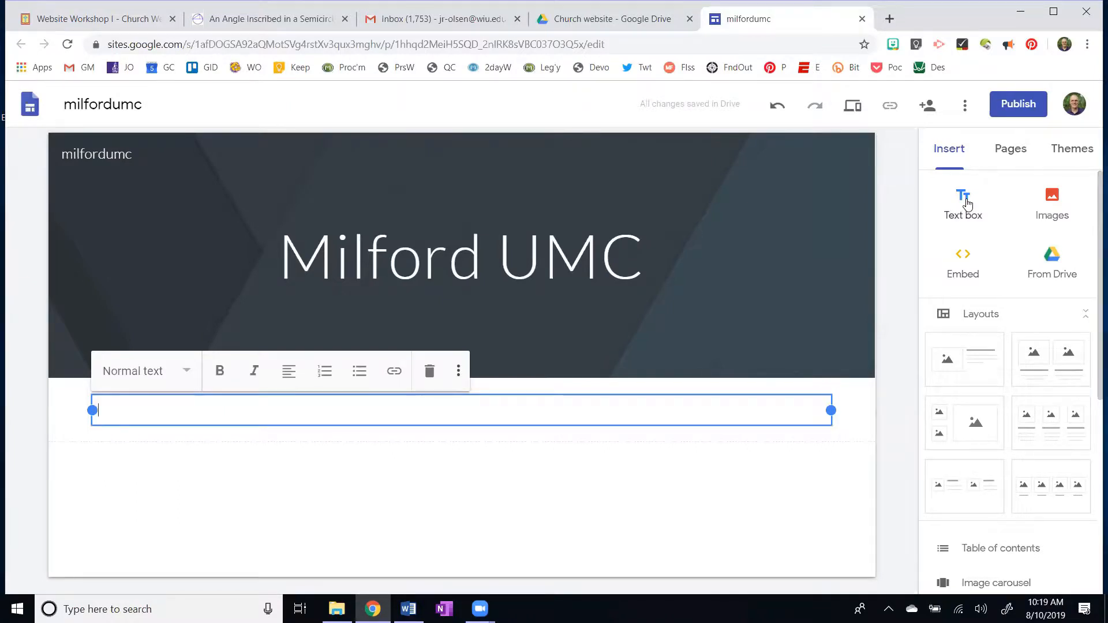
text(Here is m)
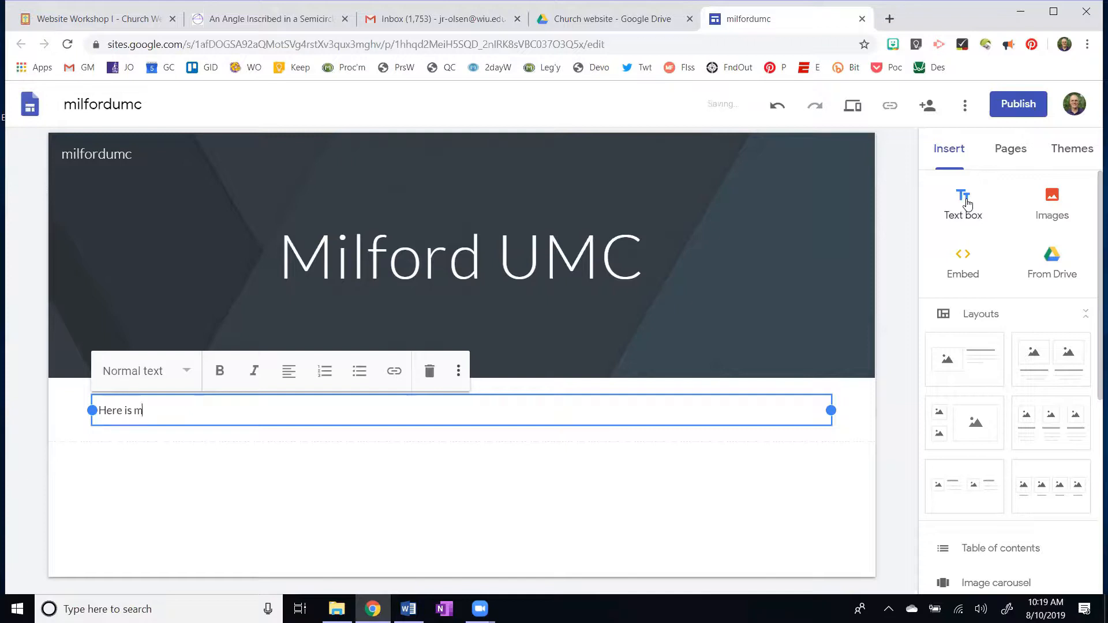
text(y first texgg)
key(BackSpace)
key(BackSpace)
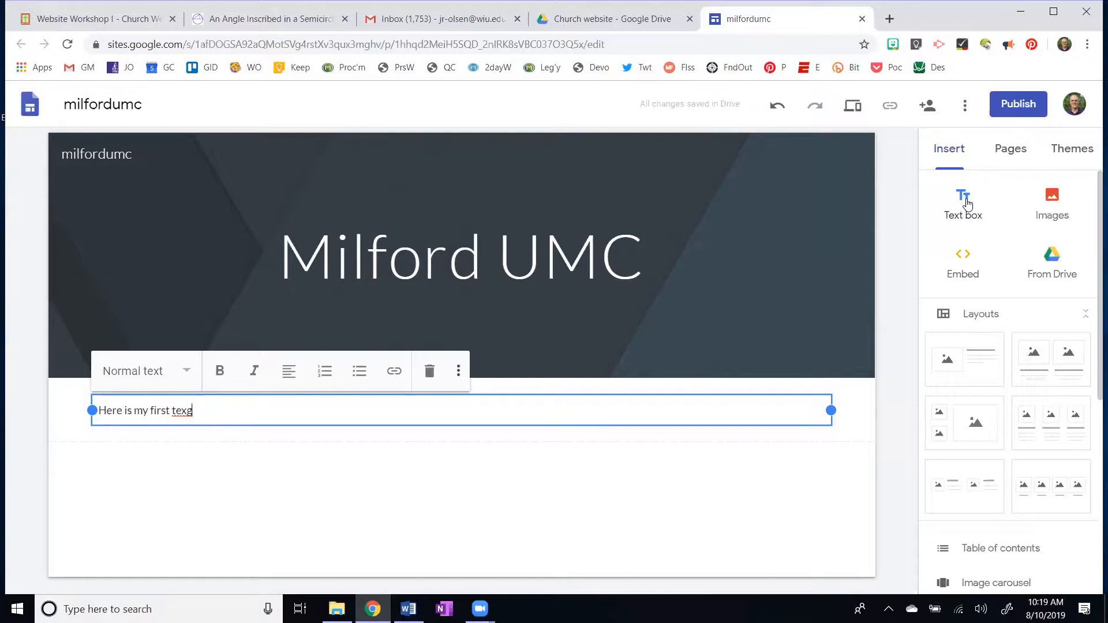
text(t.)
- Make the words "first text" bold and the word "my" italic in the text box sentence
key(ctrl+shift+Left)
key(ctrl+shift+Left)
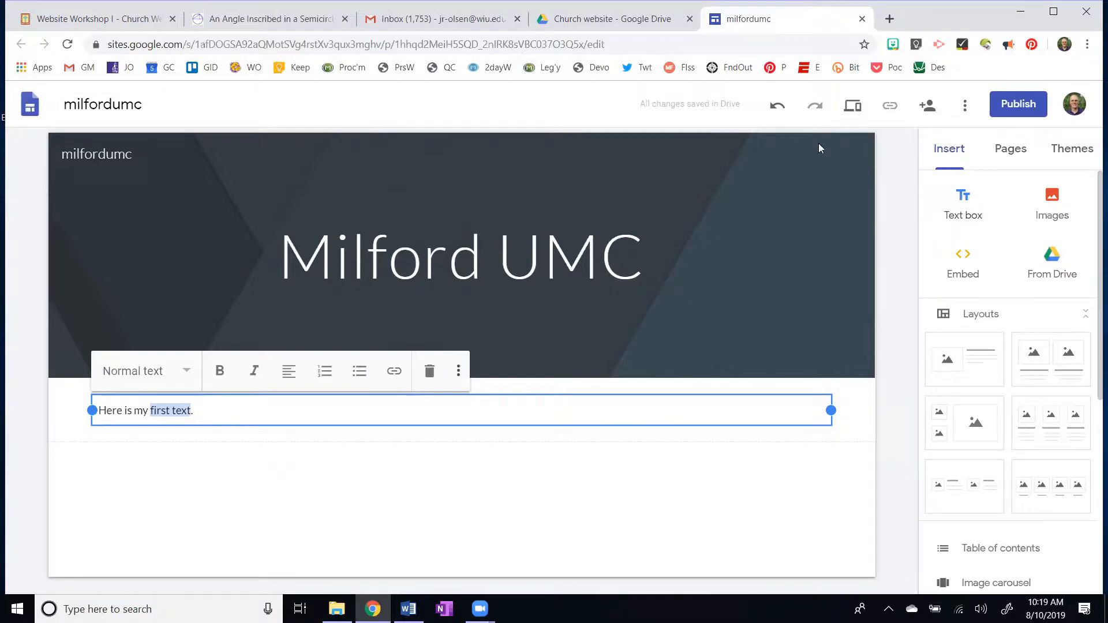
click(219, 371)
key(Left)
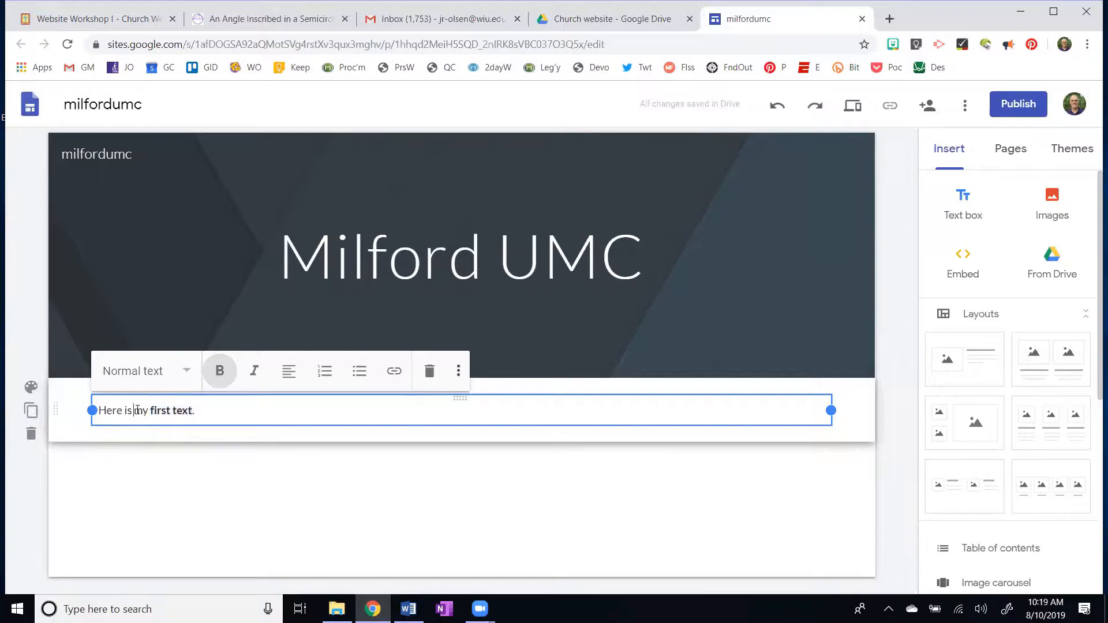
key(ctrl+shift+Left)
click(255, 373)
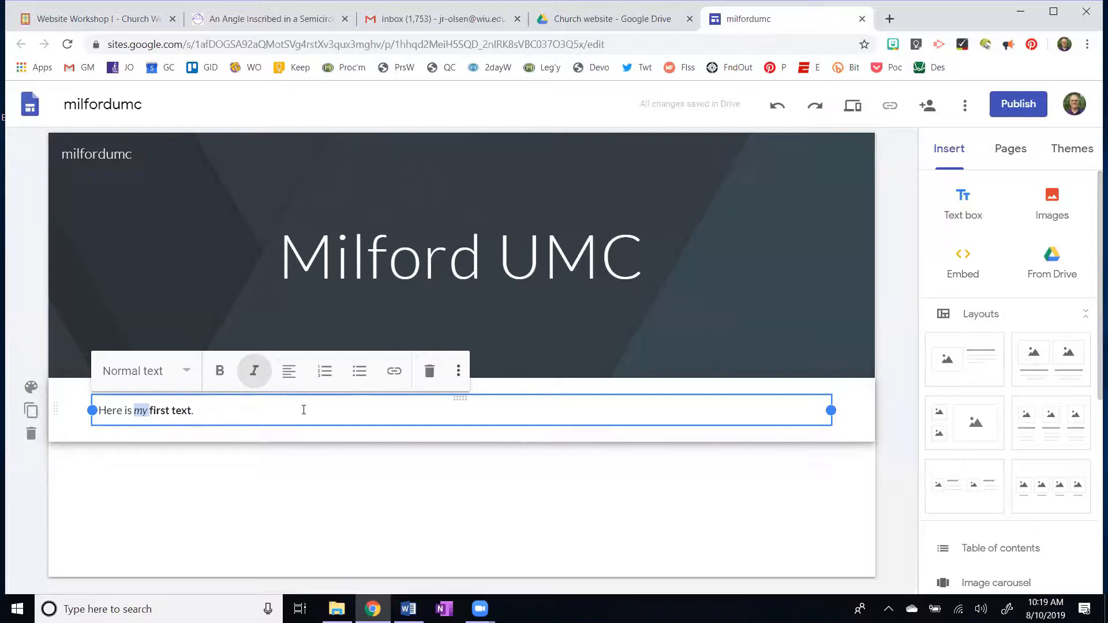
- Add the line "Welcome" above the text box sentence, try the Title style on it, and settle on Heading
click(280, 411)
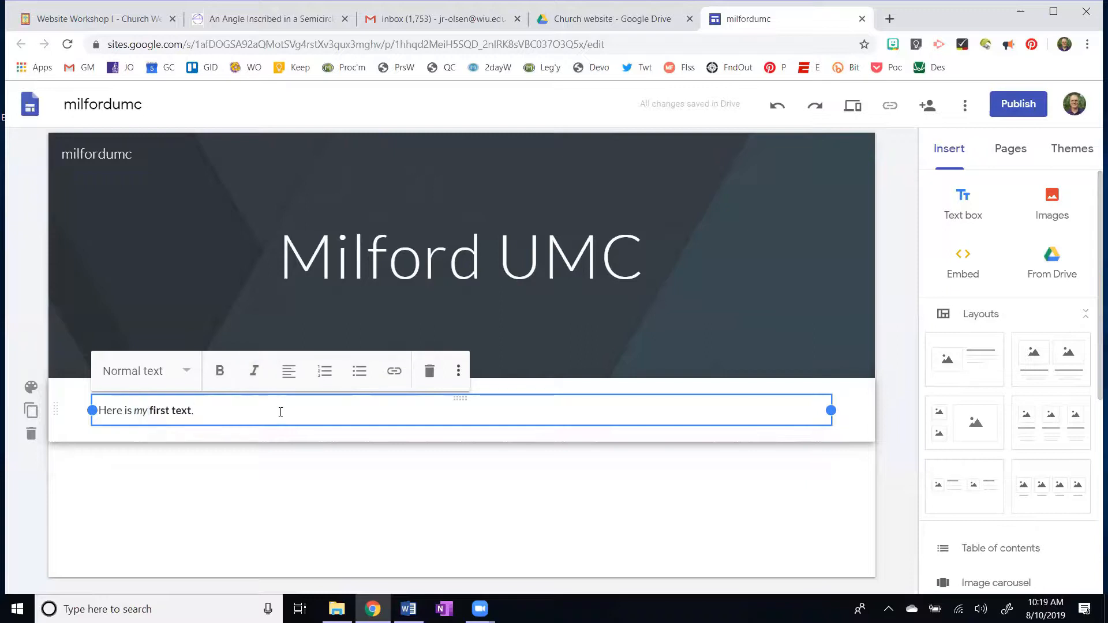
key(Return)
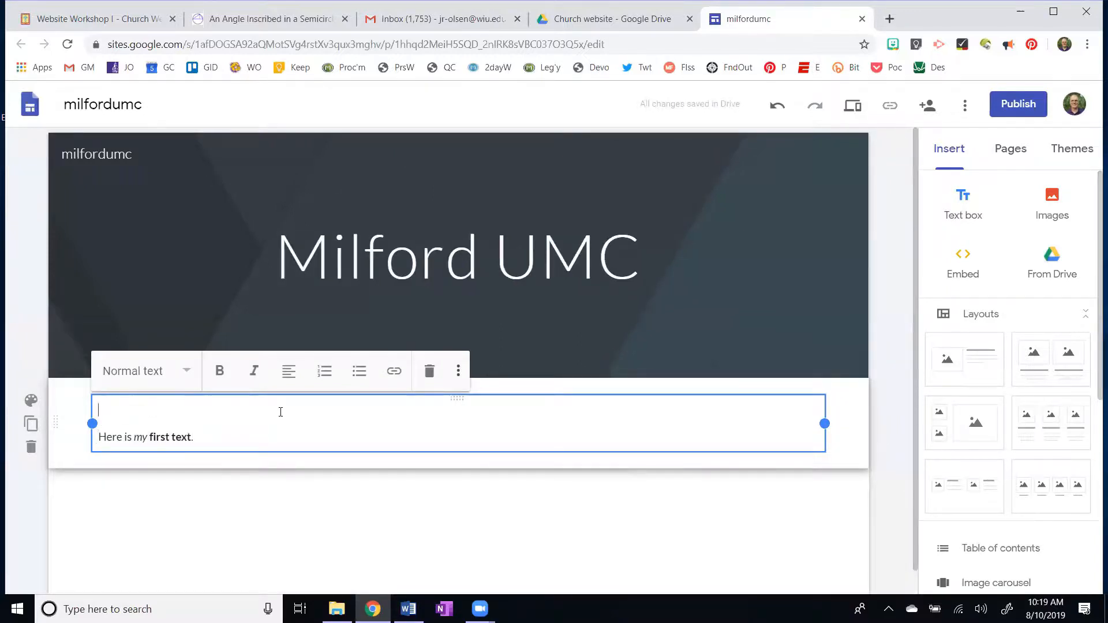
text(Welcome)
triple_click(280, 412)
click(191, 374)
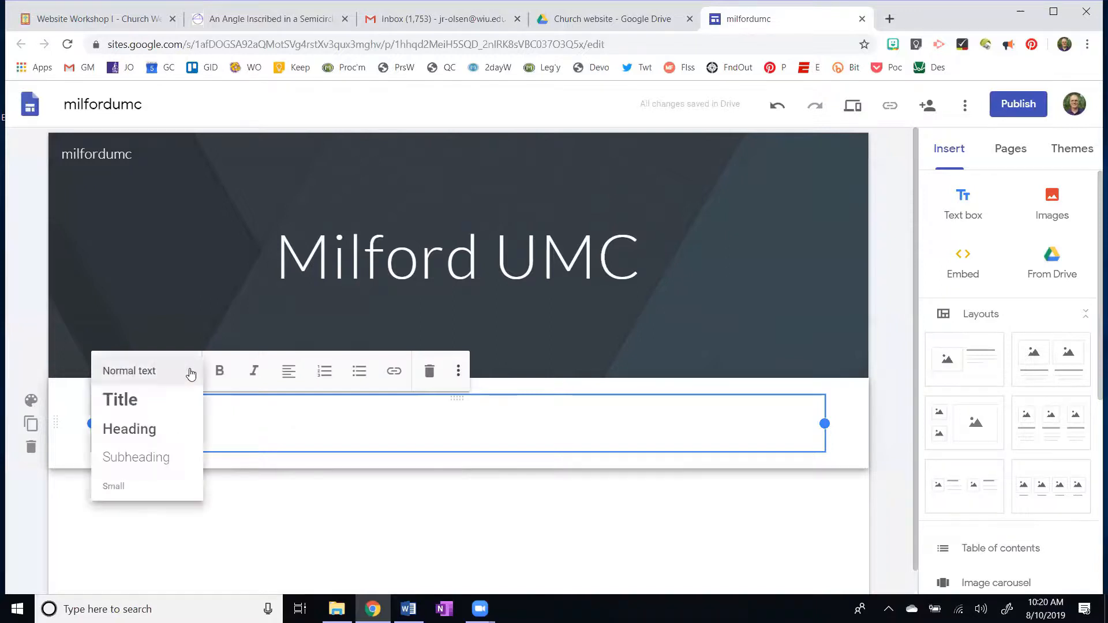
click(148, 403)
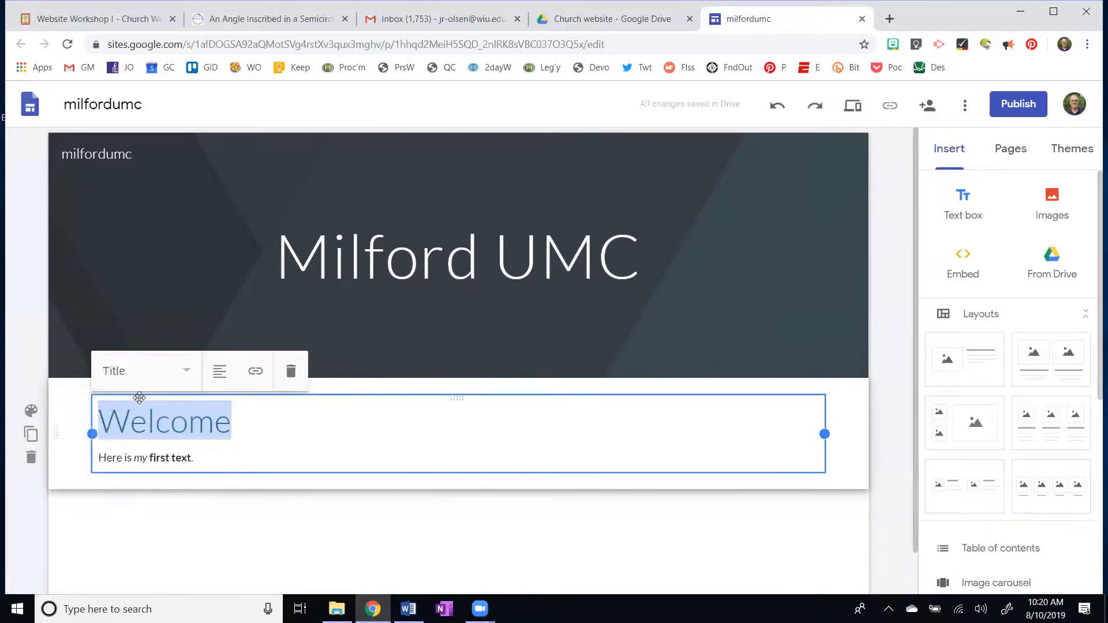
click(187, 371)
click(123, 438)
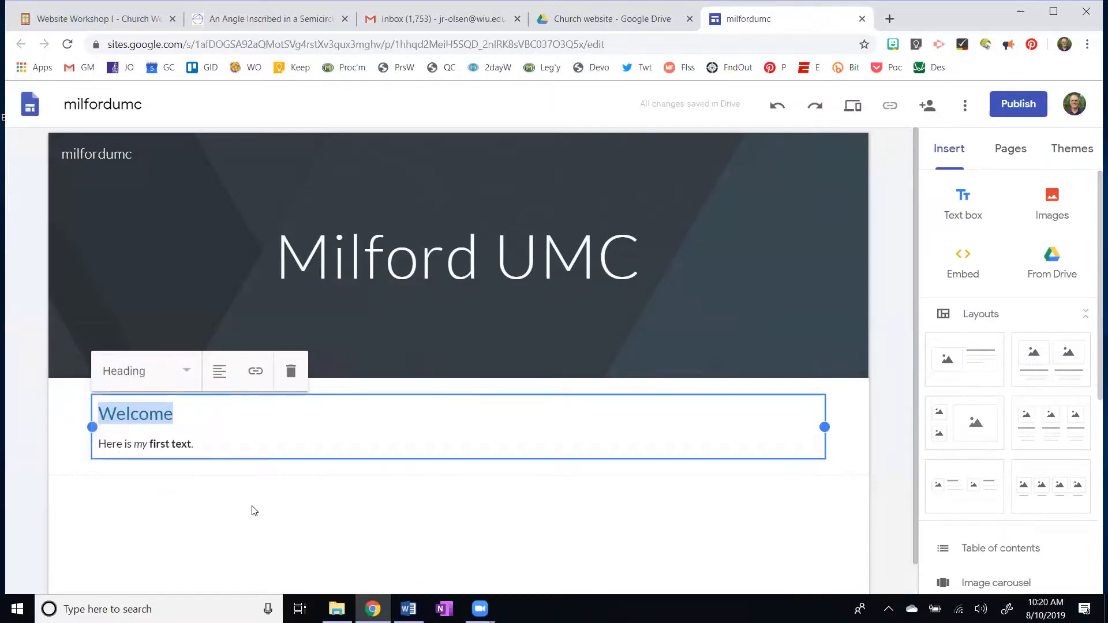
click(229, 444)
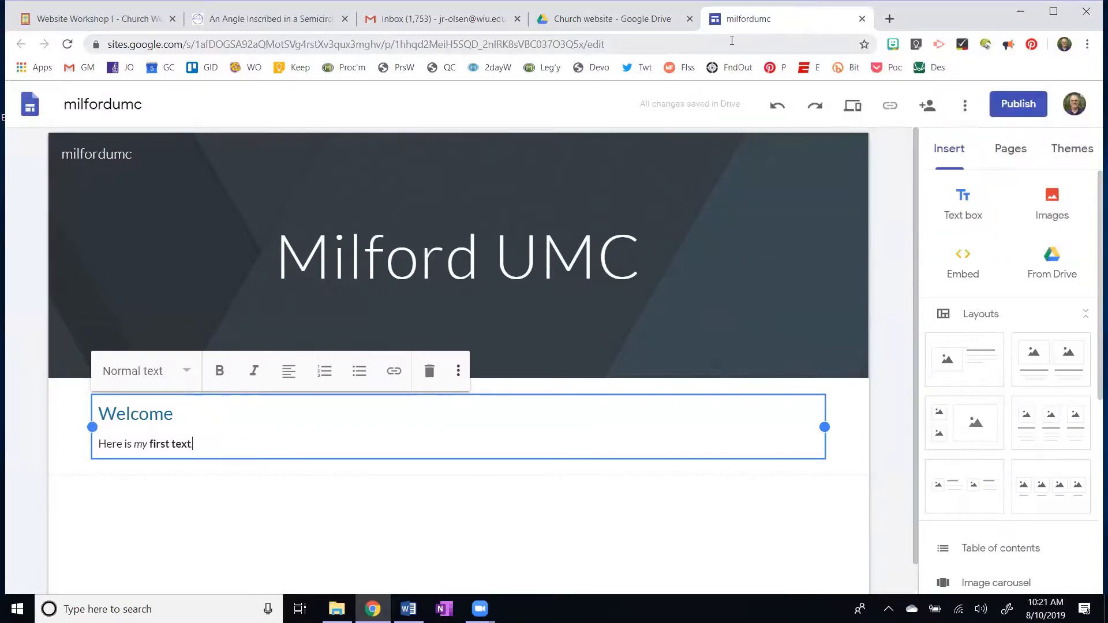
click(306, 502)
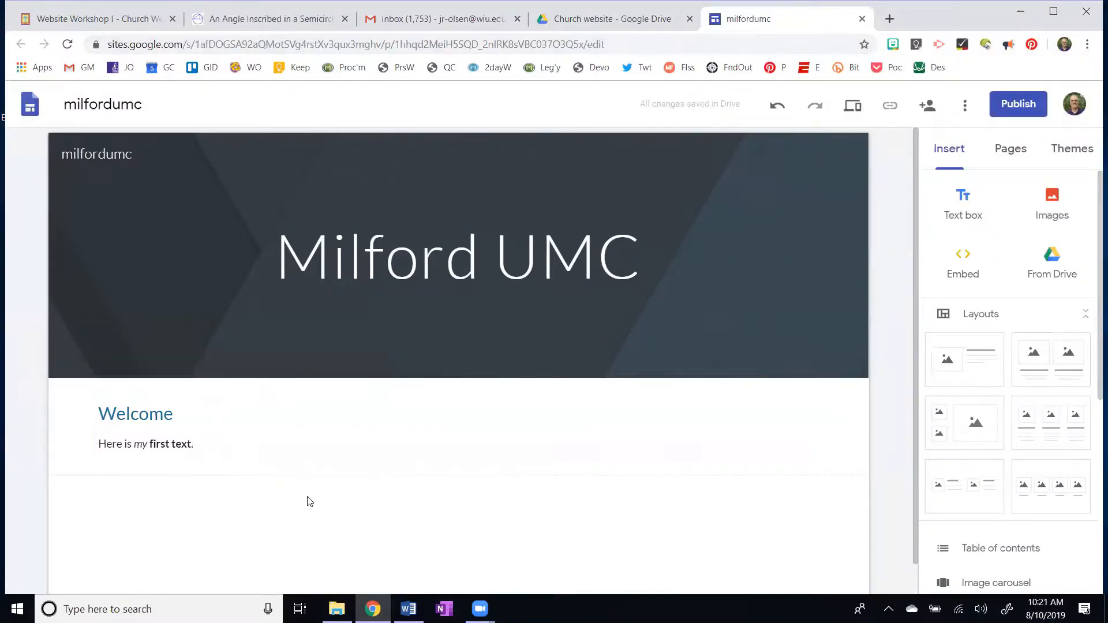
- Upload the image Advent-Christmas.png from the Banners folder onto the page
click(1055, 204)
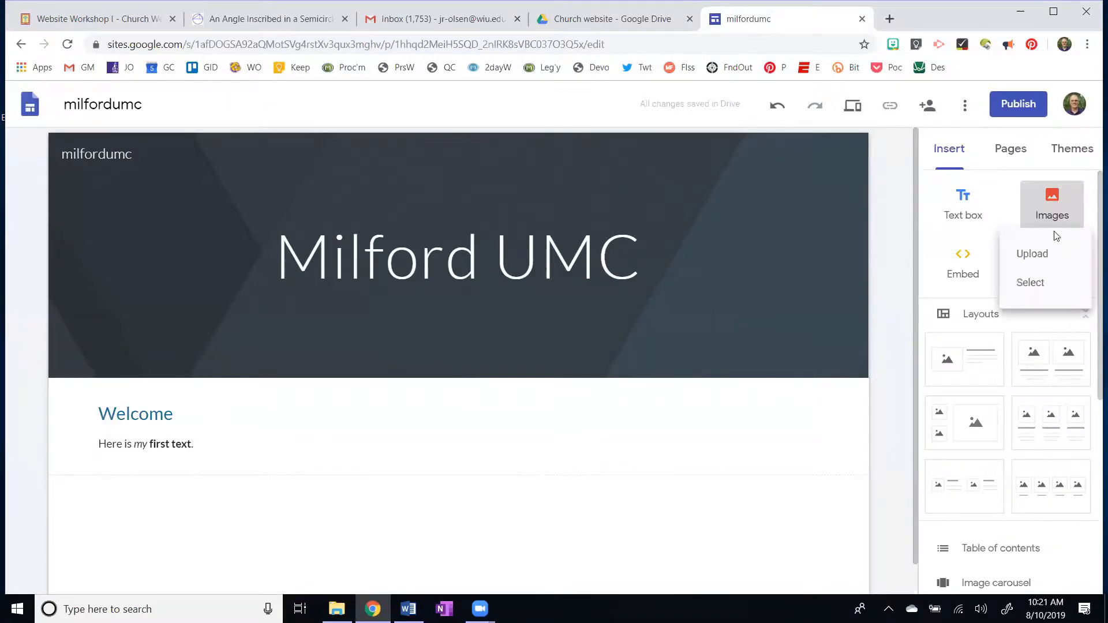
click(1042, 260)
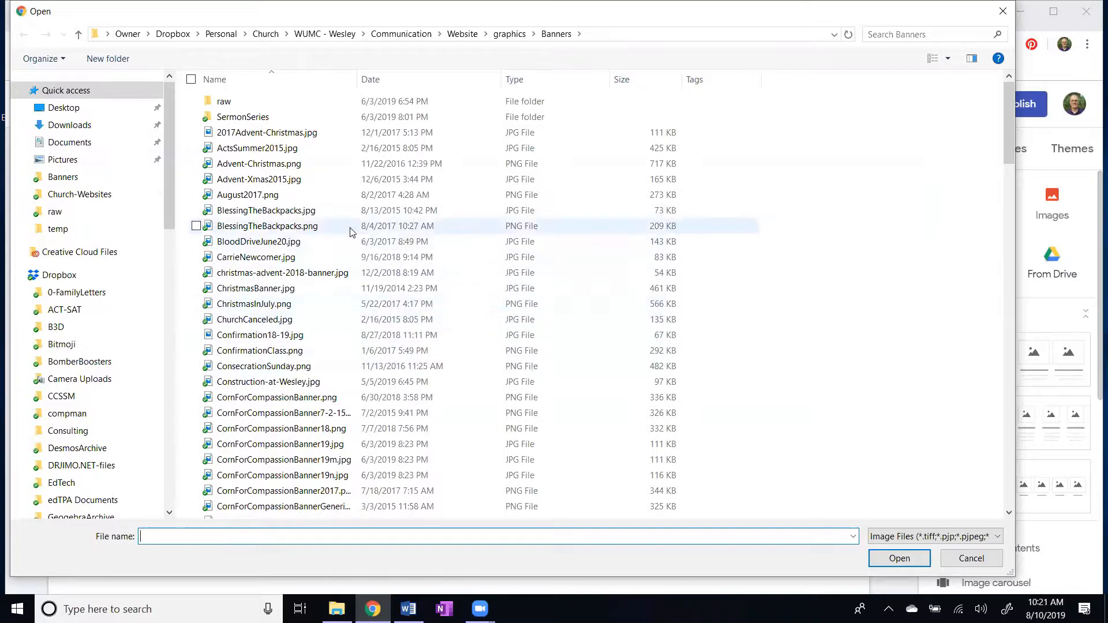
click(258, 170)
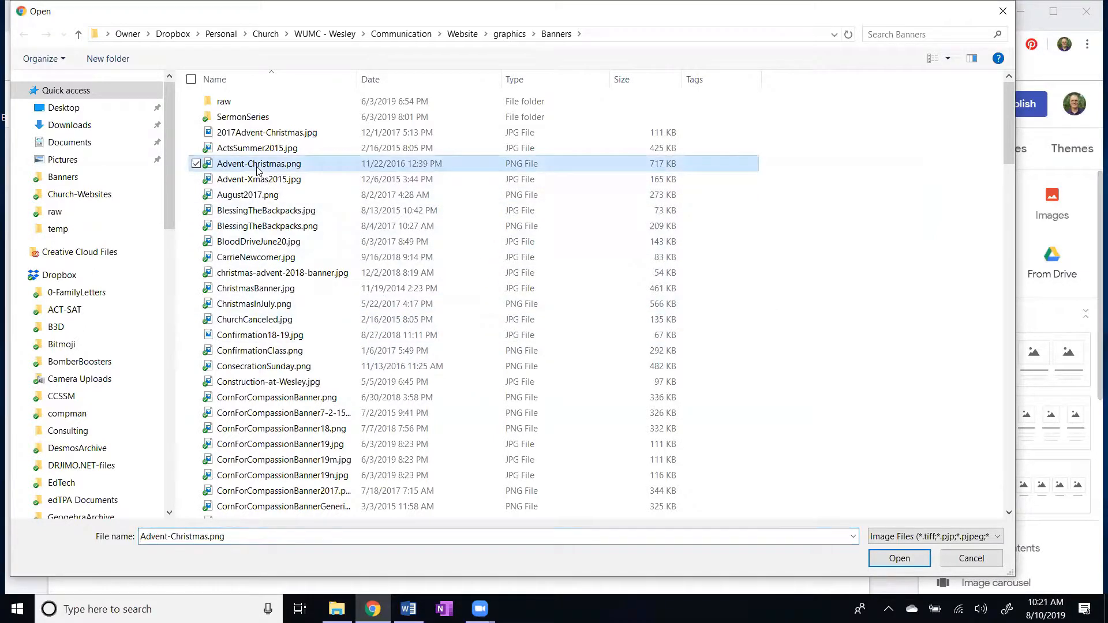
double_click(209, 165)
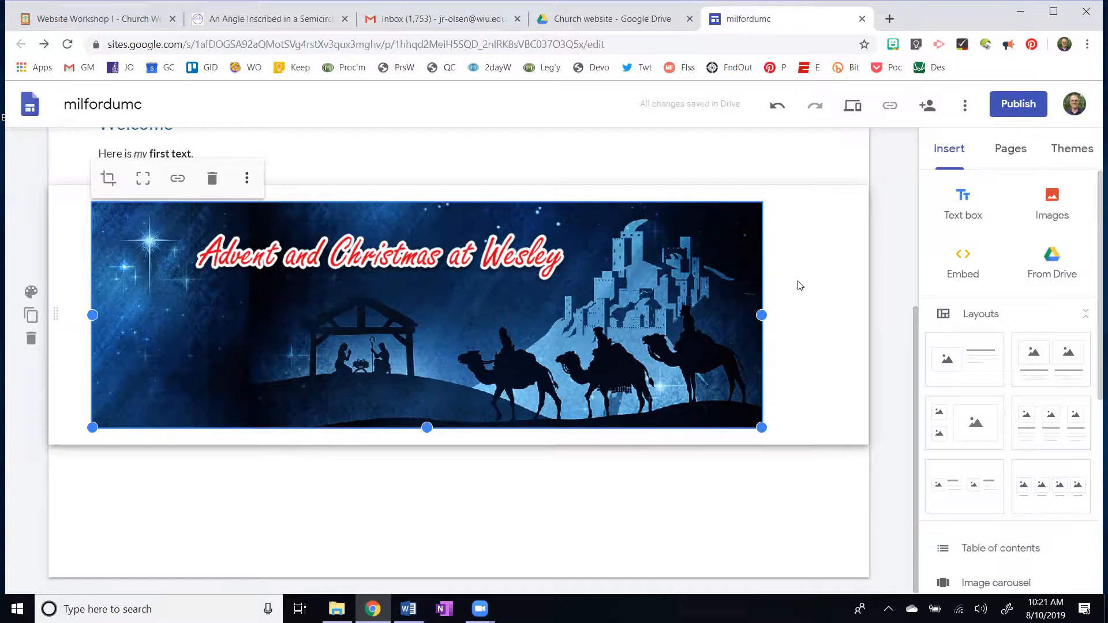
- Publish the site with the web address "milfordumc"
scroll(811, 269, up, 2)
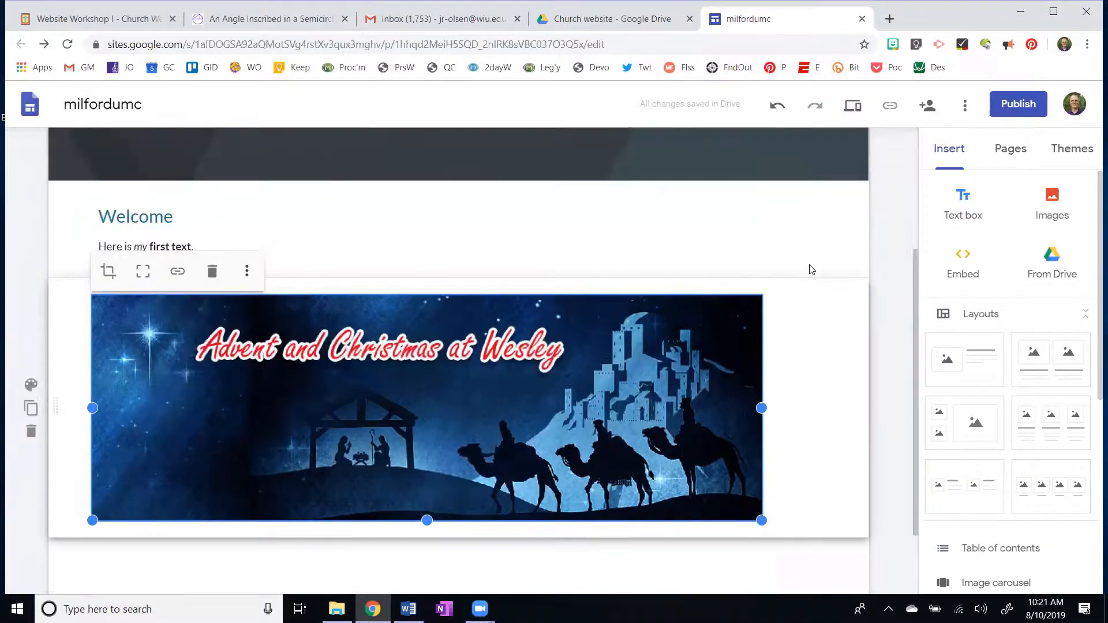
scroll(811, 269, up, 3)
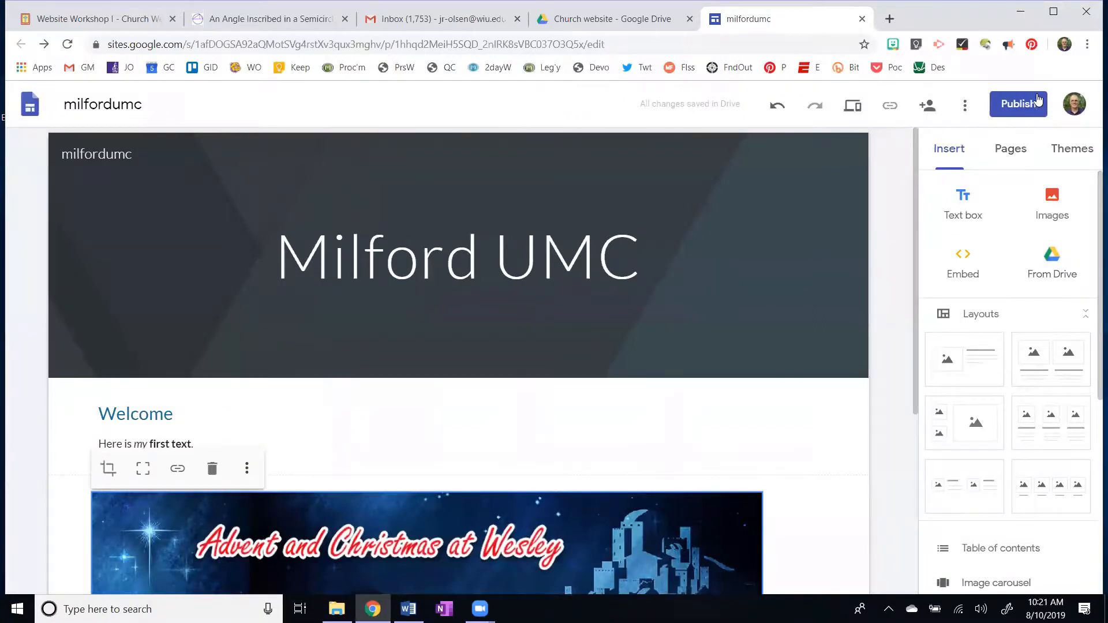
click(1014, 104)
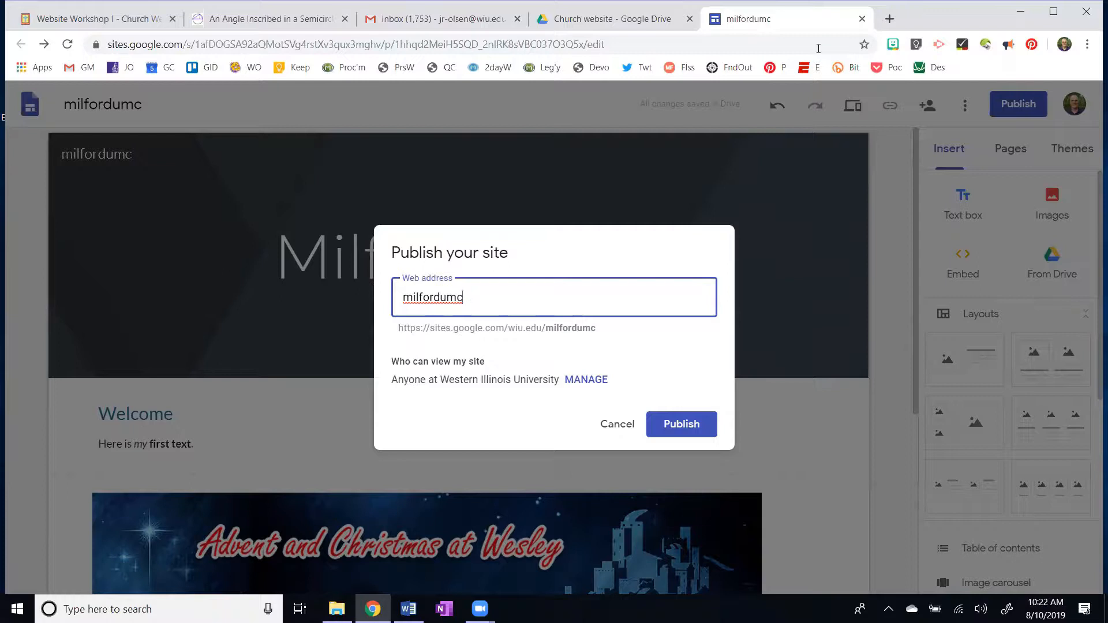
click(677, 424)
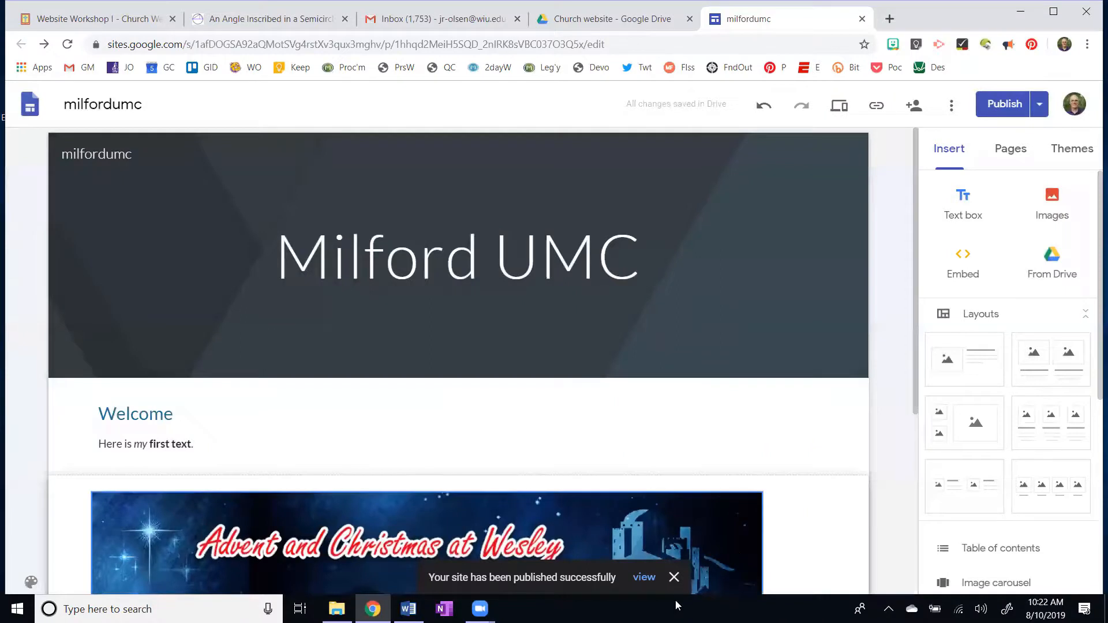
- Publish once more, open the live site, and compare the published page with the editor view
click(647, 576)
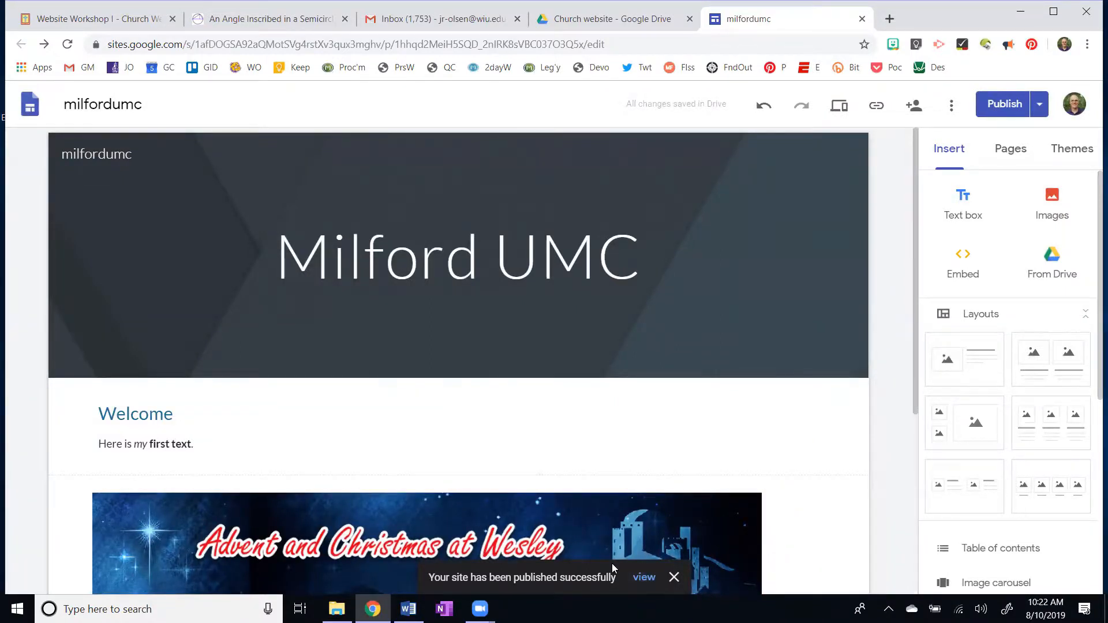
click(612, 563)
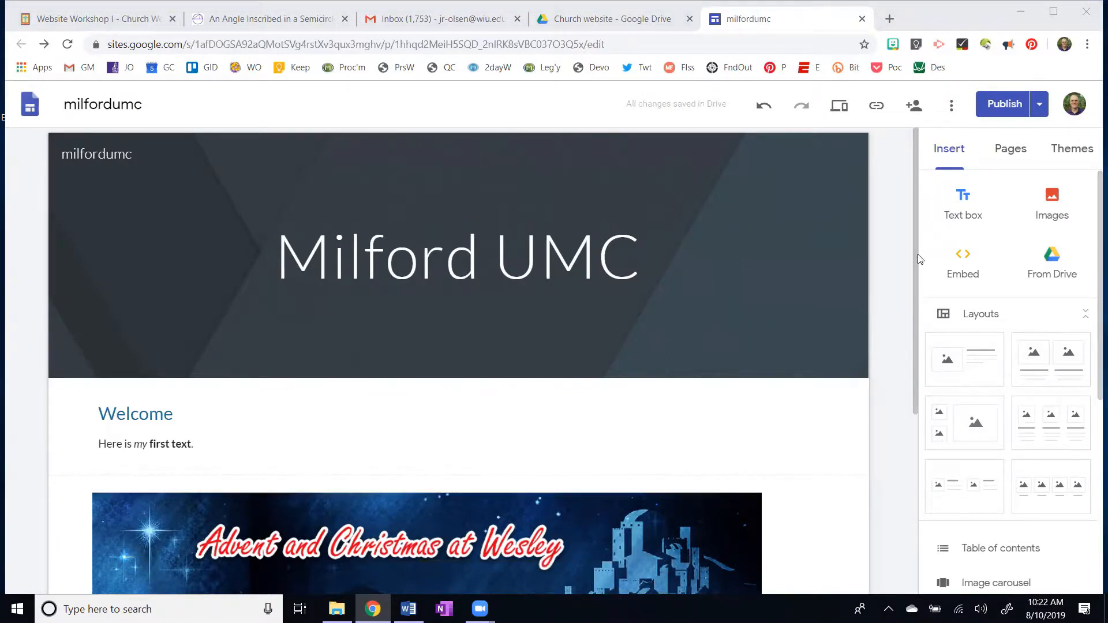
click(1004, 105)
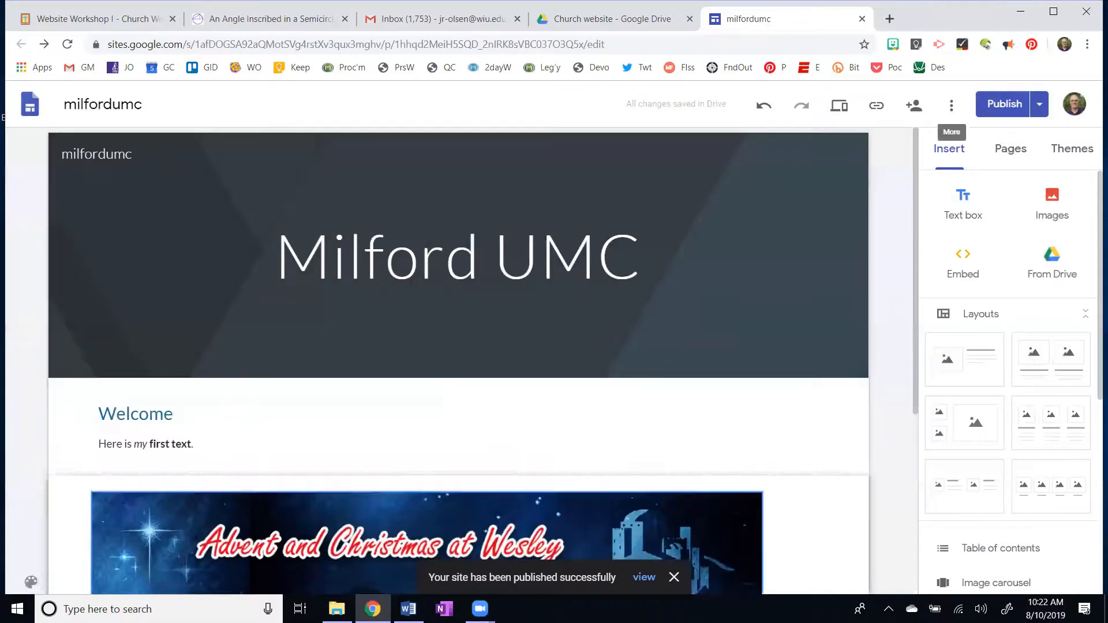
click(643, 576)
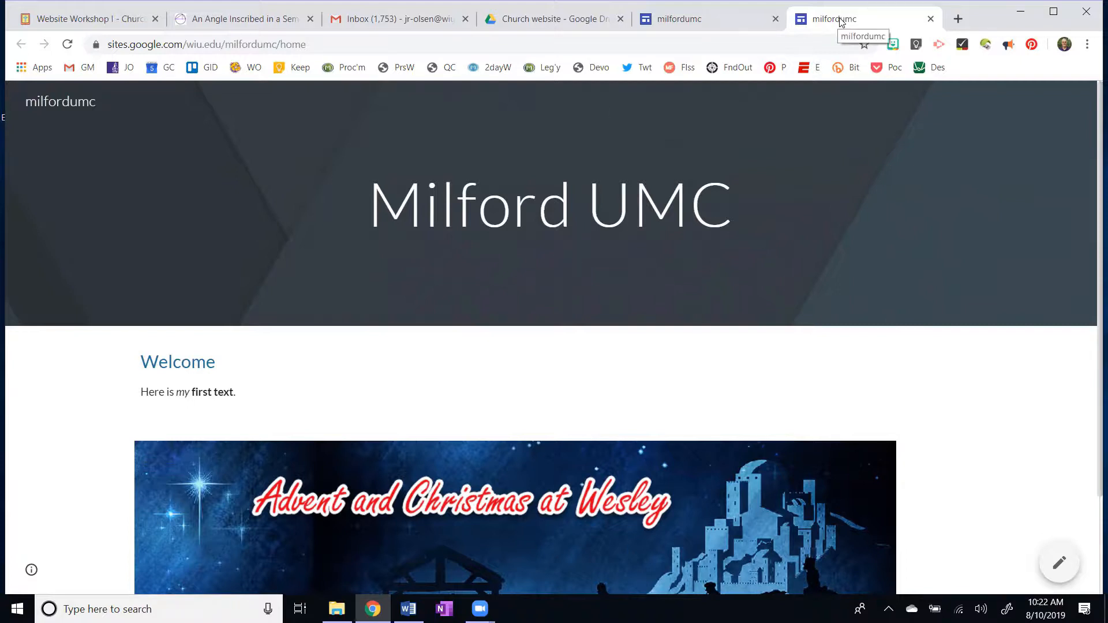
click(705, 18)
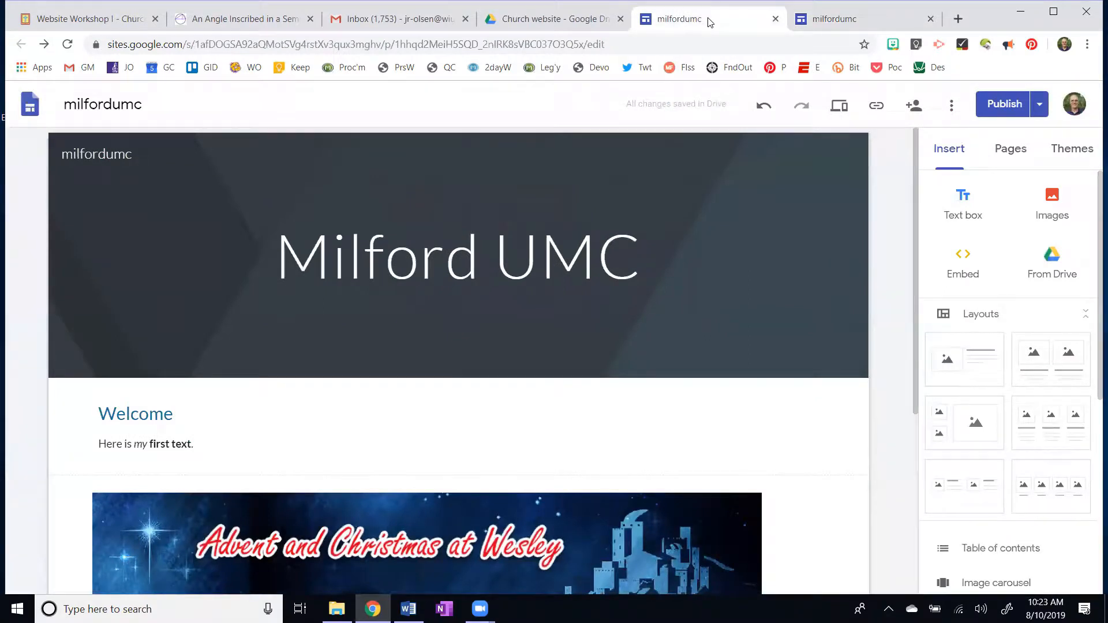
click(831, 25)
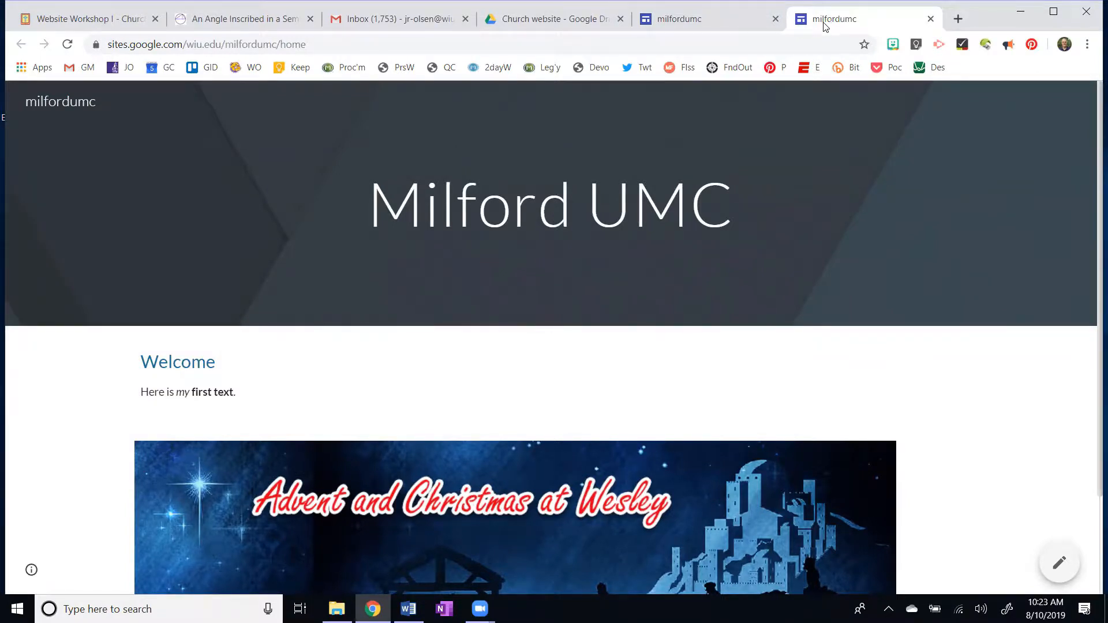
scroll(661, 170, down, 2)
scroll(661, 200, up, 2)
- Return to the site editor, add a new page named "About", and show the content that can be inserted on it
click(705, 18)
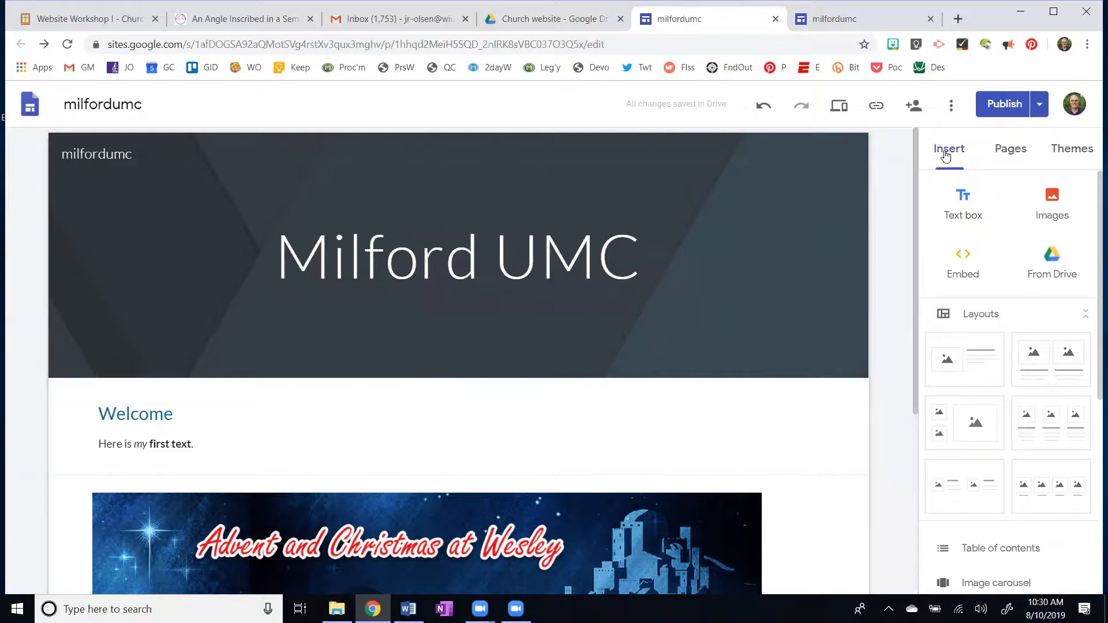
click(1004, 149)
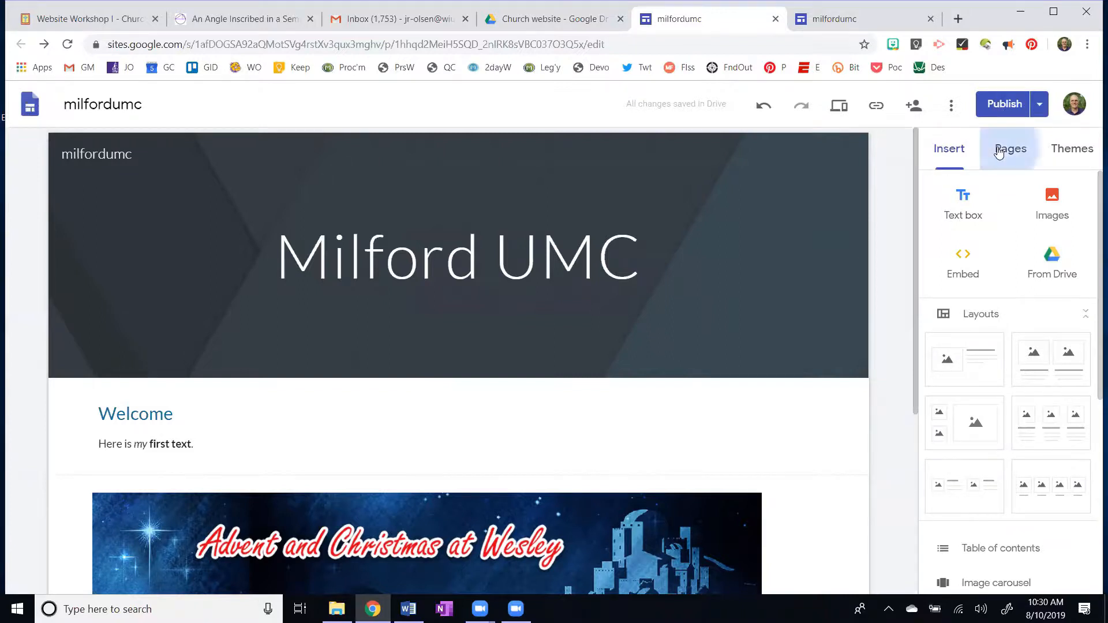
click(1078, 146)
click(949, 151)
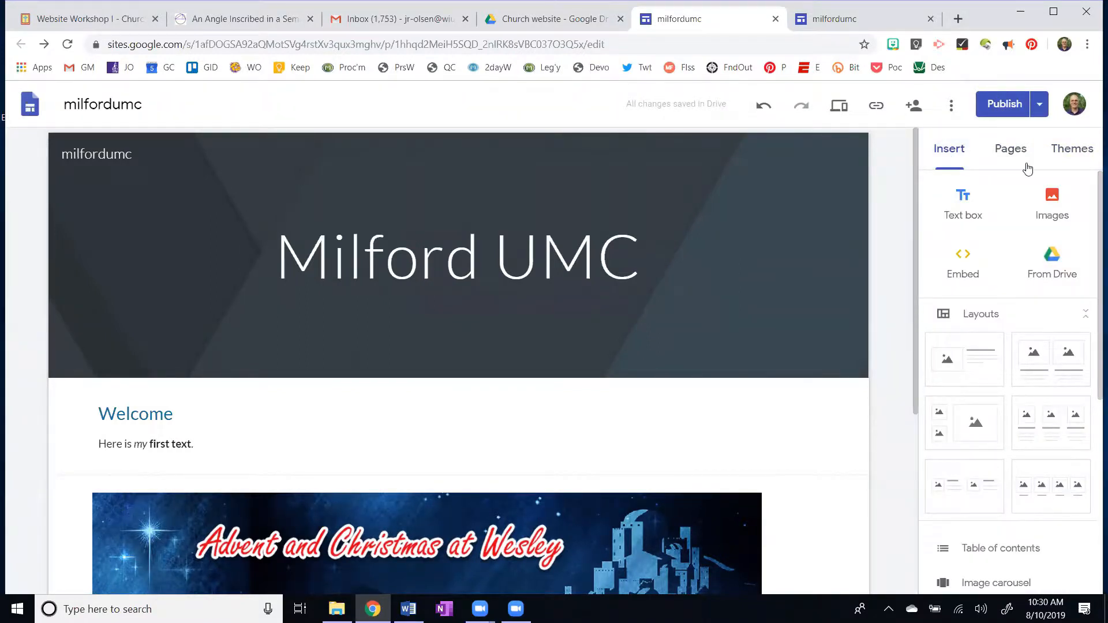
click(1007, 154)
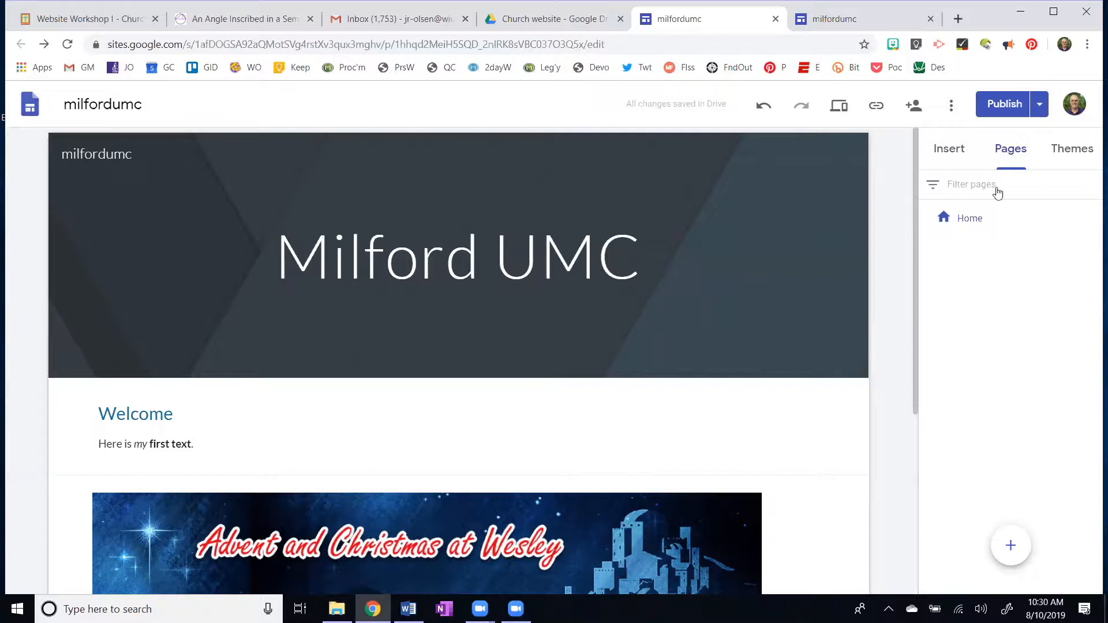
mouse_move(1013, 547)
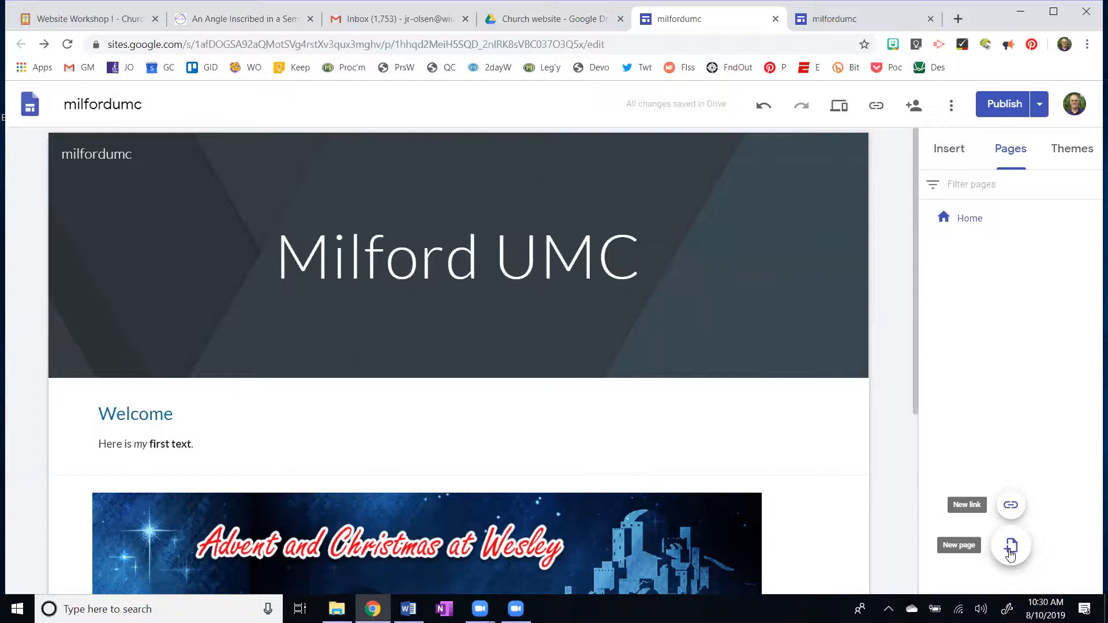
click(1010, 552)
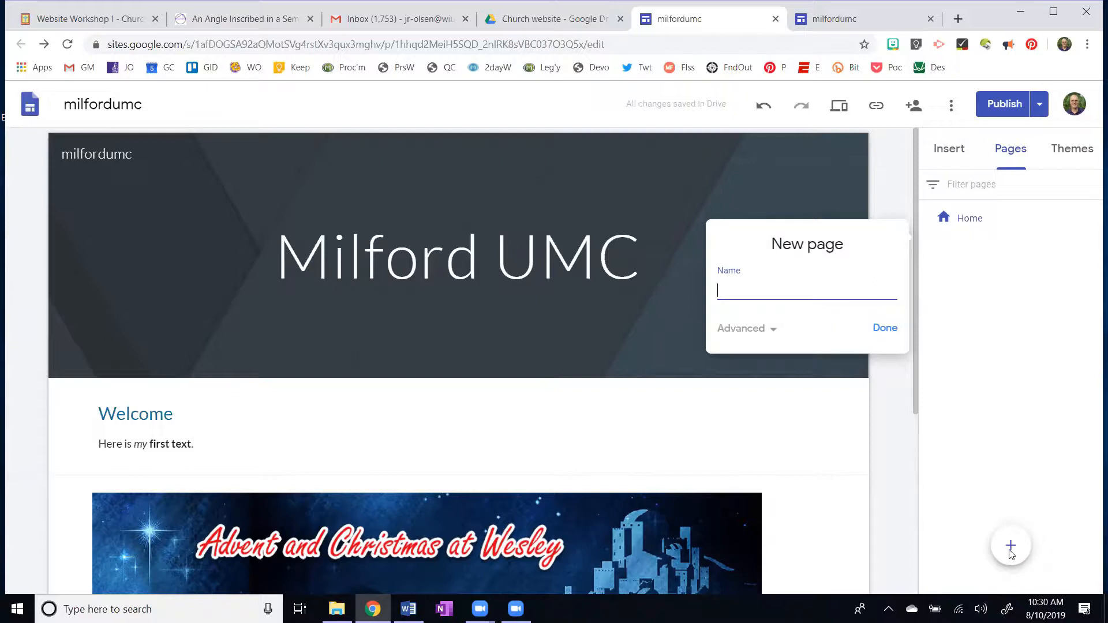
text(About)
click(886, 327)
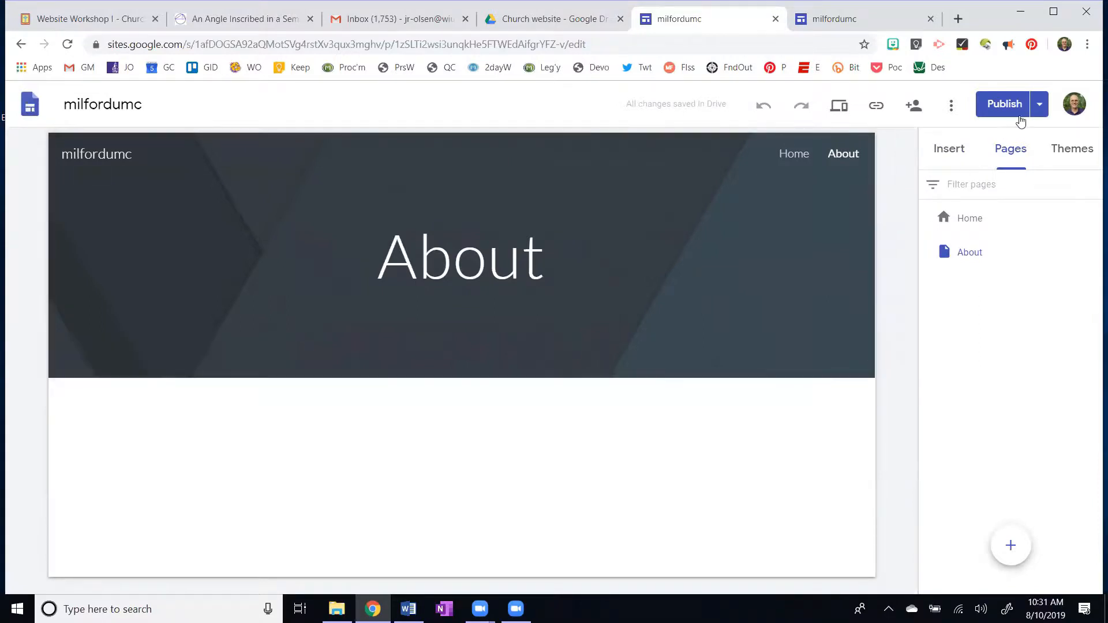
click(950, 153)
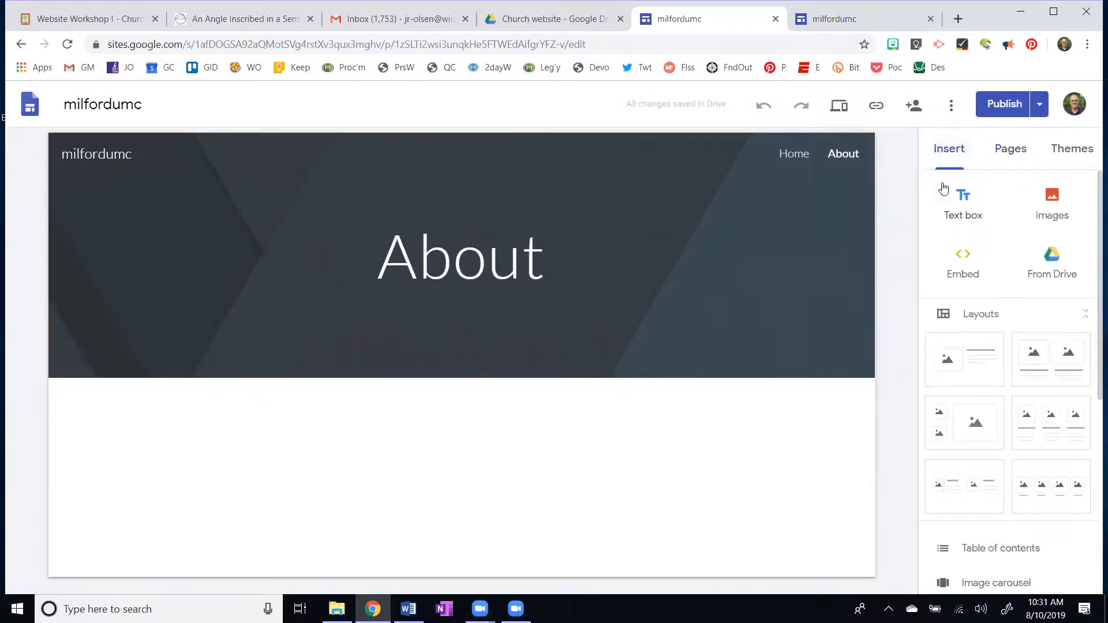
- Add a text box to the About page reading "Milford United Methodist Church is located at" followed by a made-up placeholder address
click(963, 196)
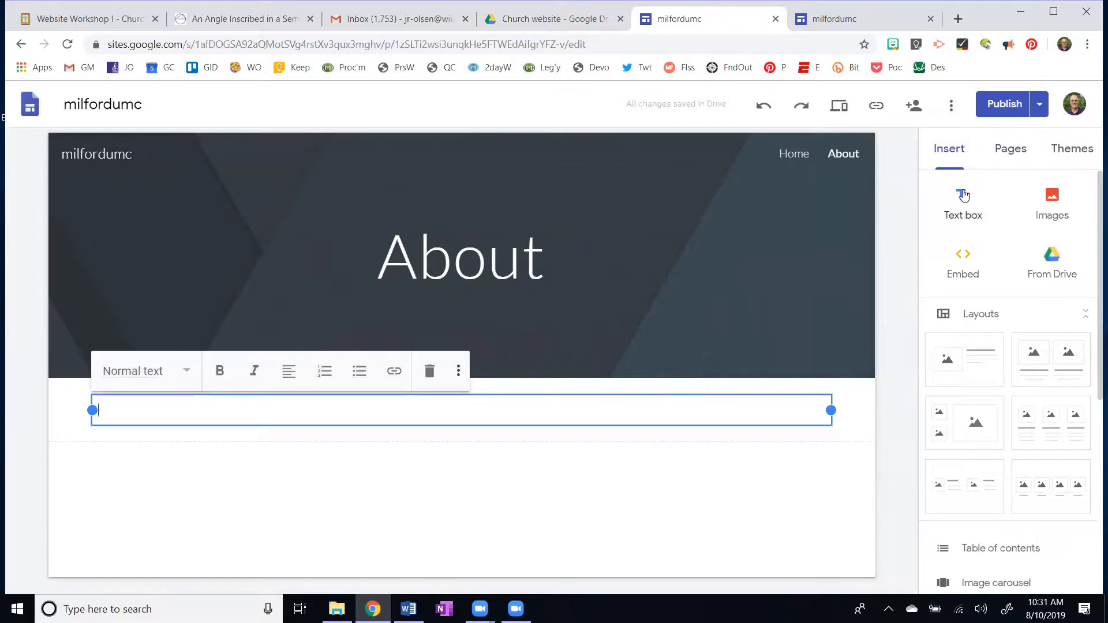
text(Milford)
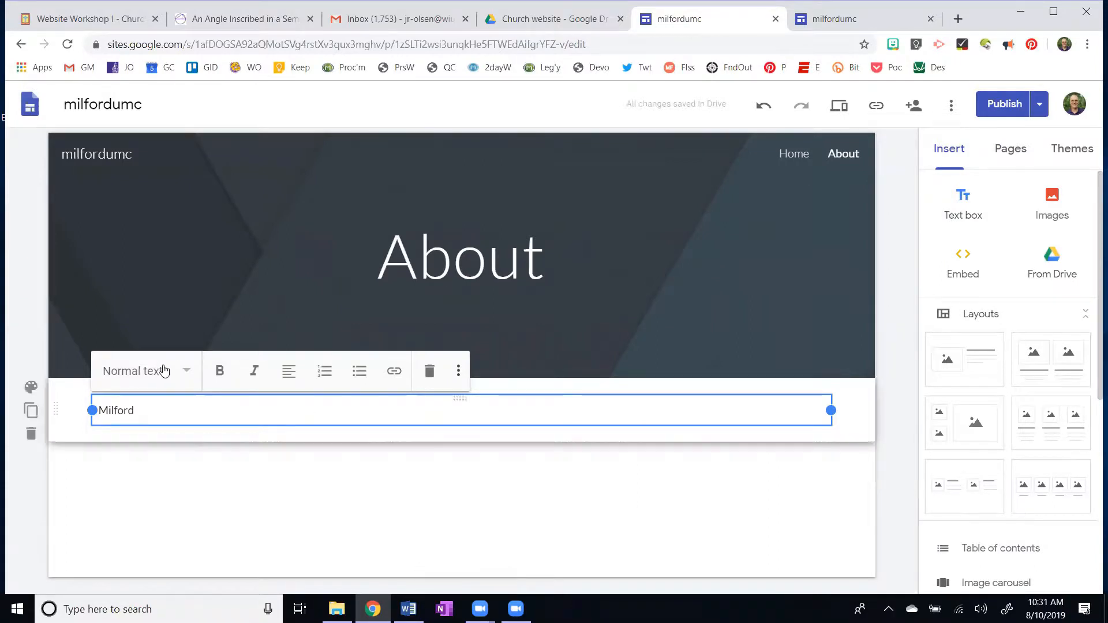
text(United Me)
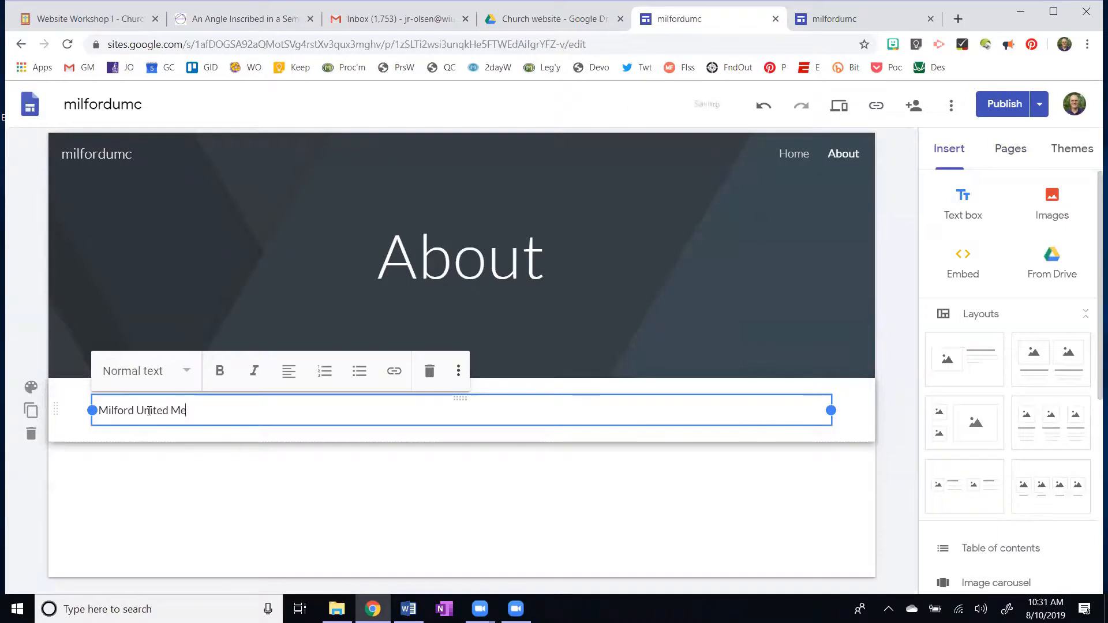
text(thodist Chu)
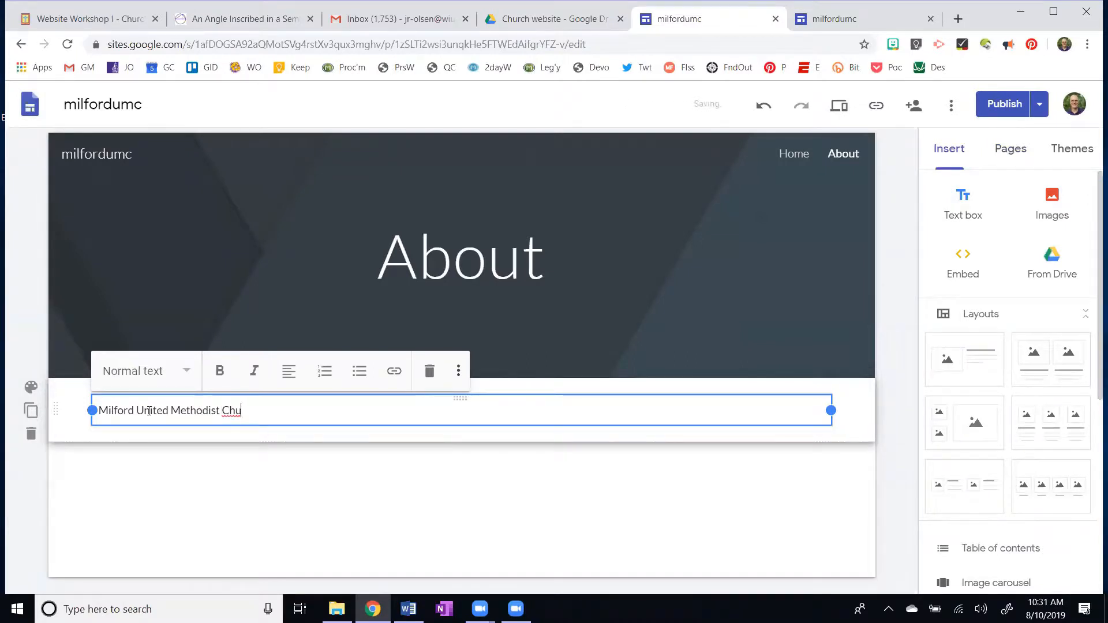
text(rch is located at 234234 lj;lkjlfjsd)
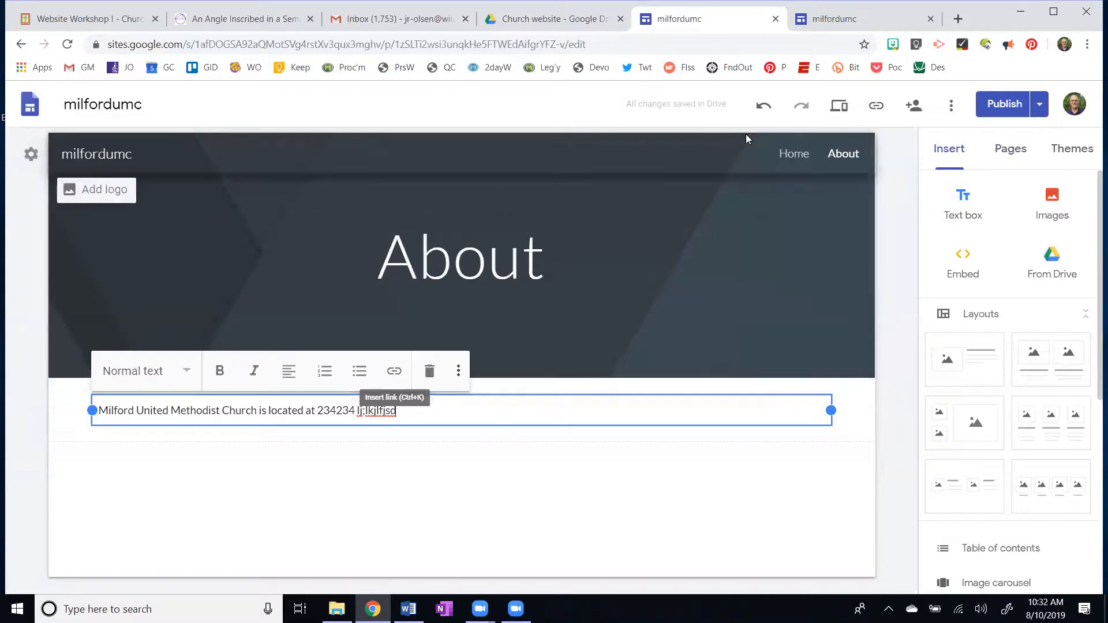
- Publish the site, reload the live site, and view its About and Home pages
click(1008, 109)
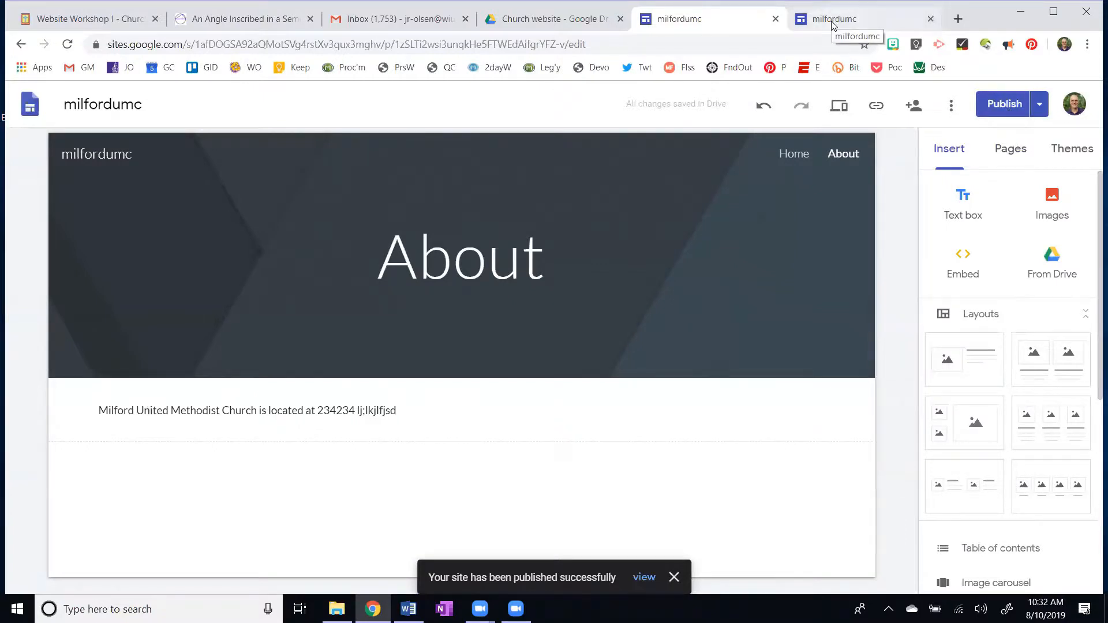
click(832, 25)
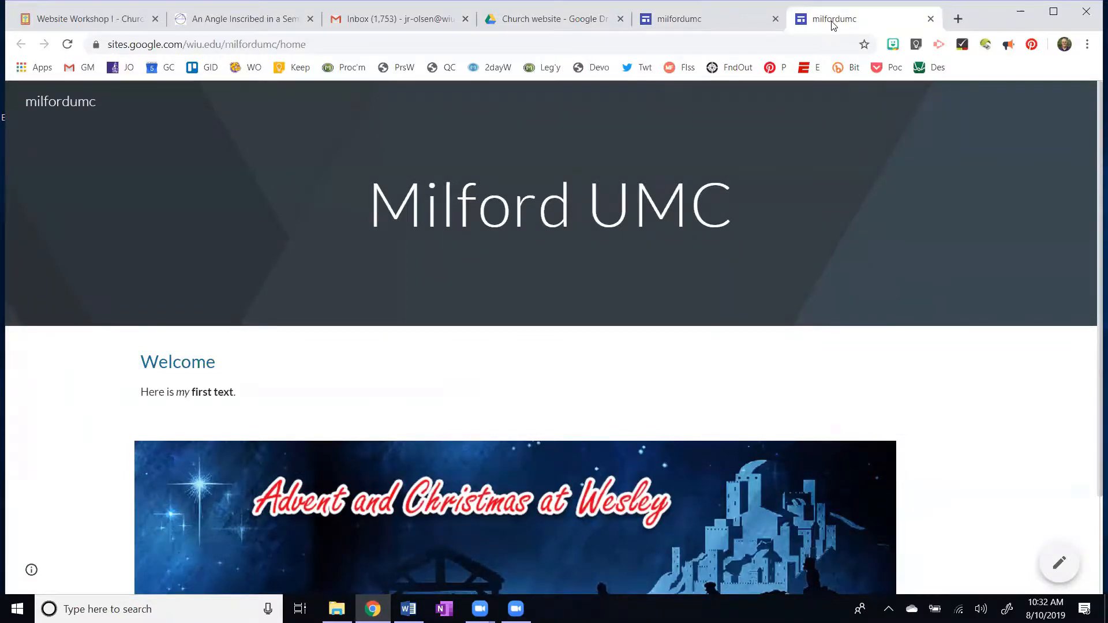
click(68, 45)
click(1032, 102)
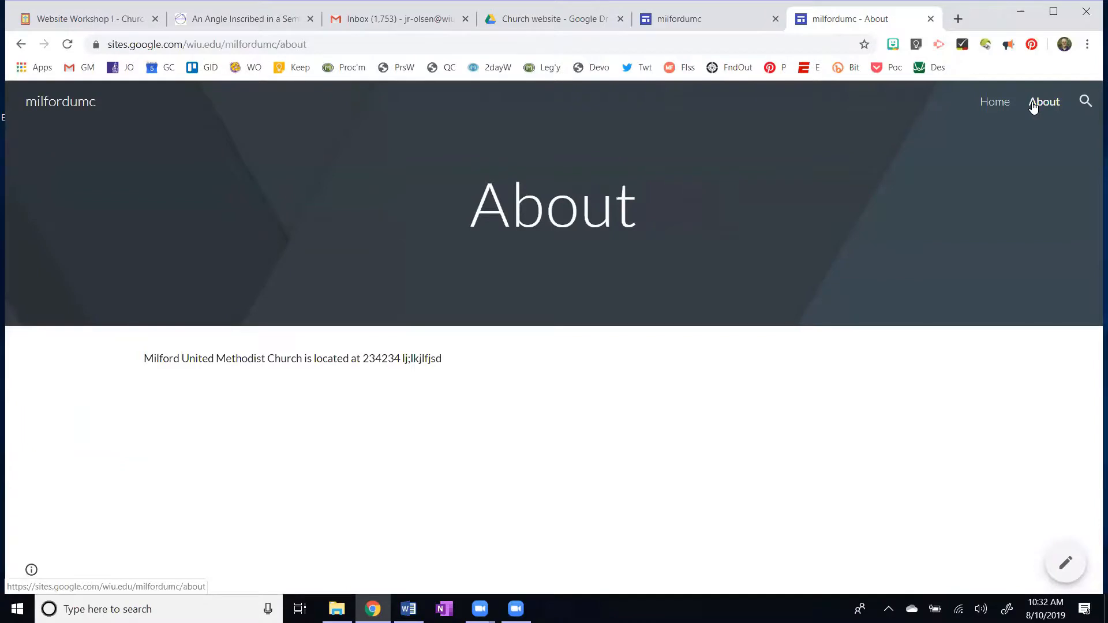
click(990, 102)
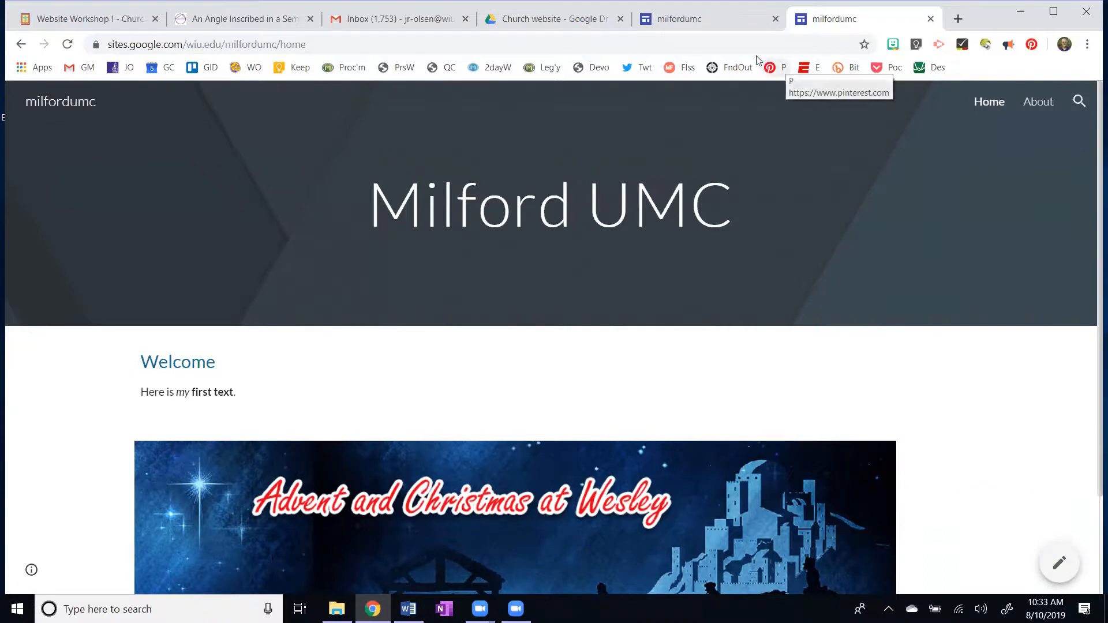
- Return to the site editor and show the options for adding another page or link
click(687, 23)
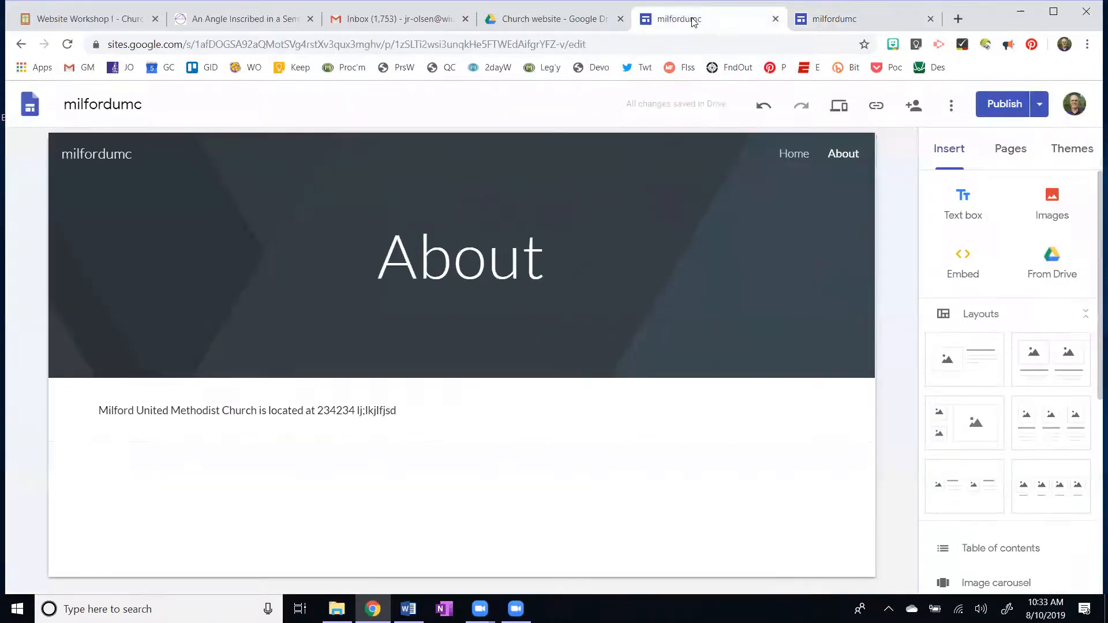
click(1010, 148)
mouse_move(1011, 547)
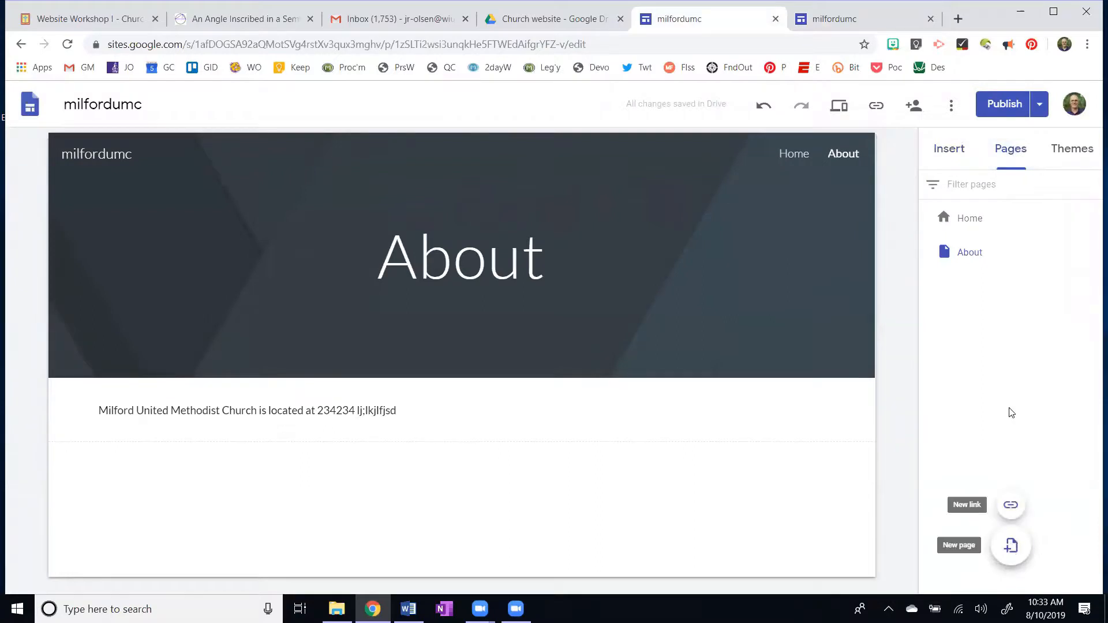
- Try out the Aristotle, Diplomat and Vision themes on the About page
click(1073, 154)
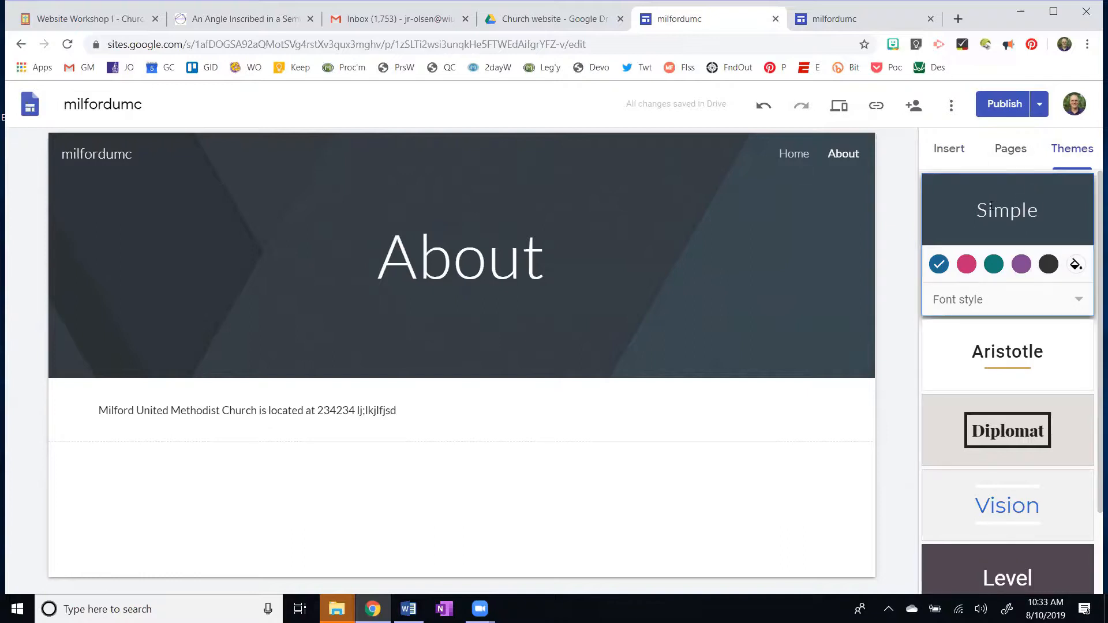
click(984, 351)
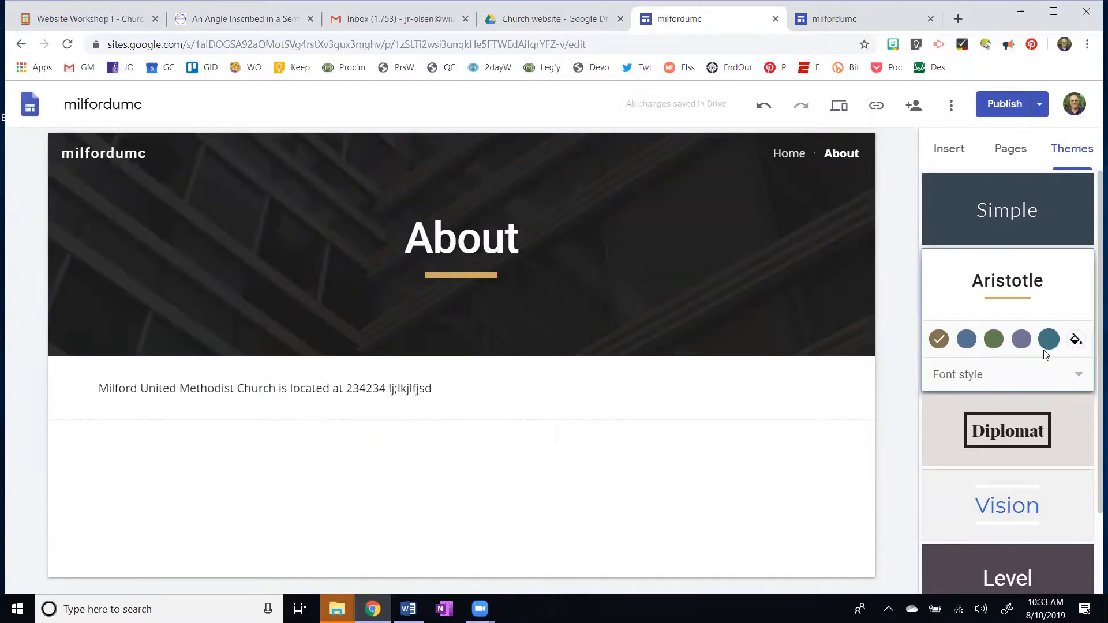
scroll(1045, 346, down, 1)
click(1026, 357)
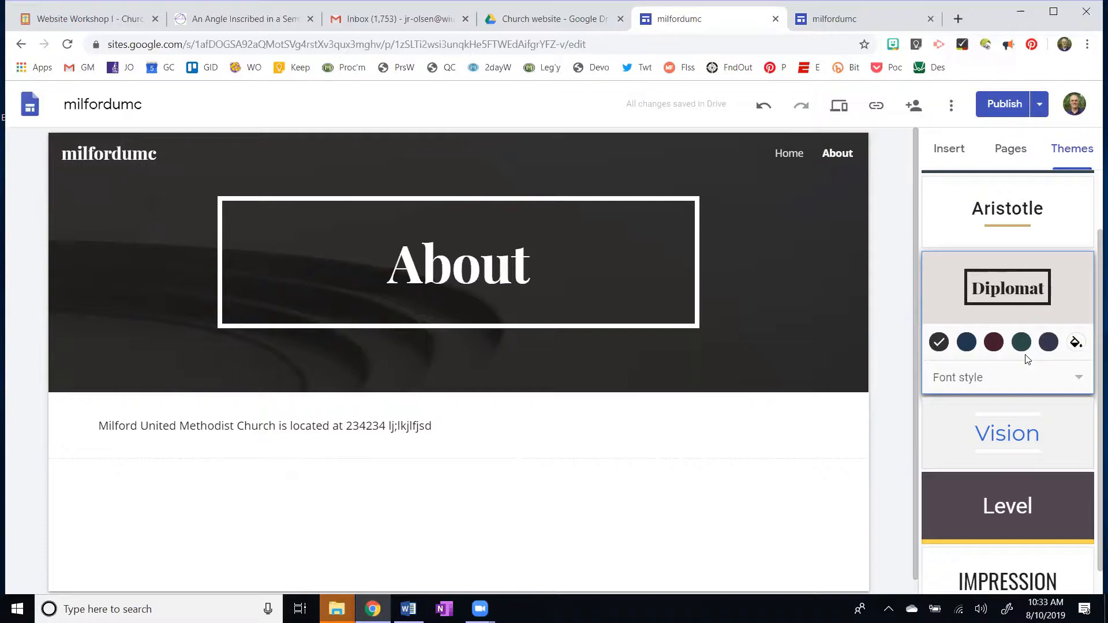
scroll(1036, 402, down, 1)
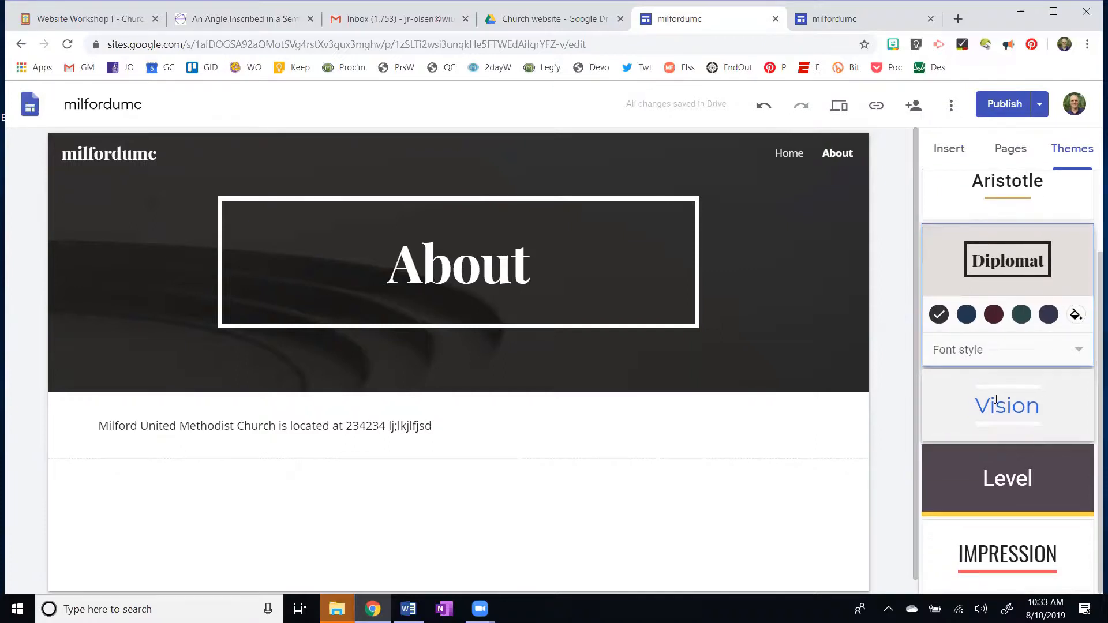
click(995, 399)
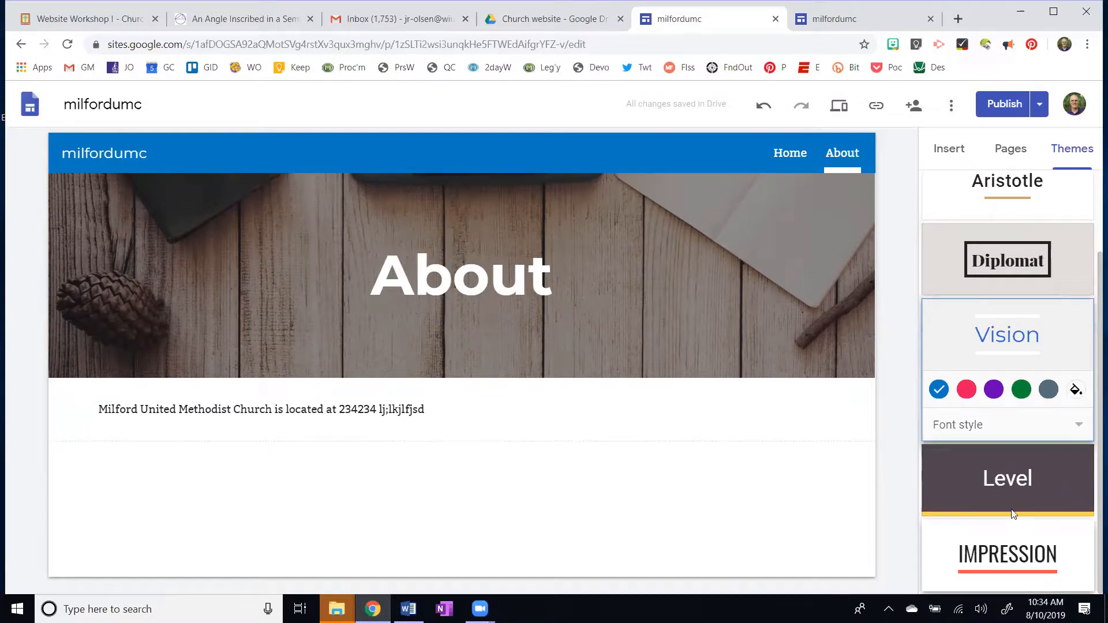
- Compare the Impression theme with Level and Aristotle, and settle on Impression for the site
click(1000, 556)
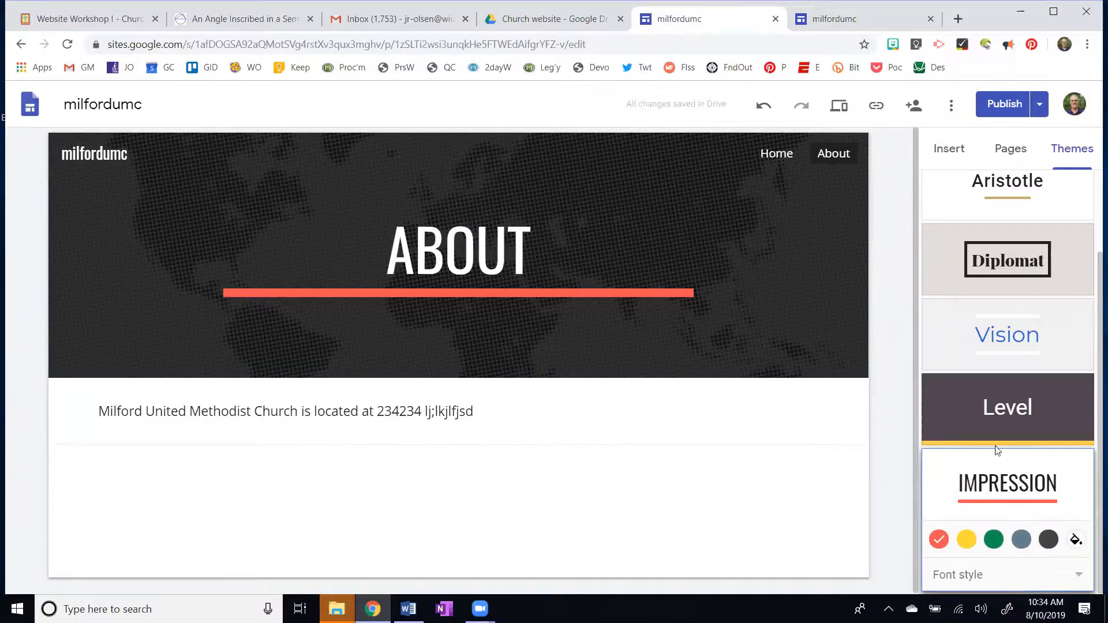
click(1002, 423)
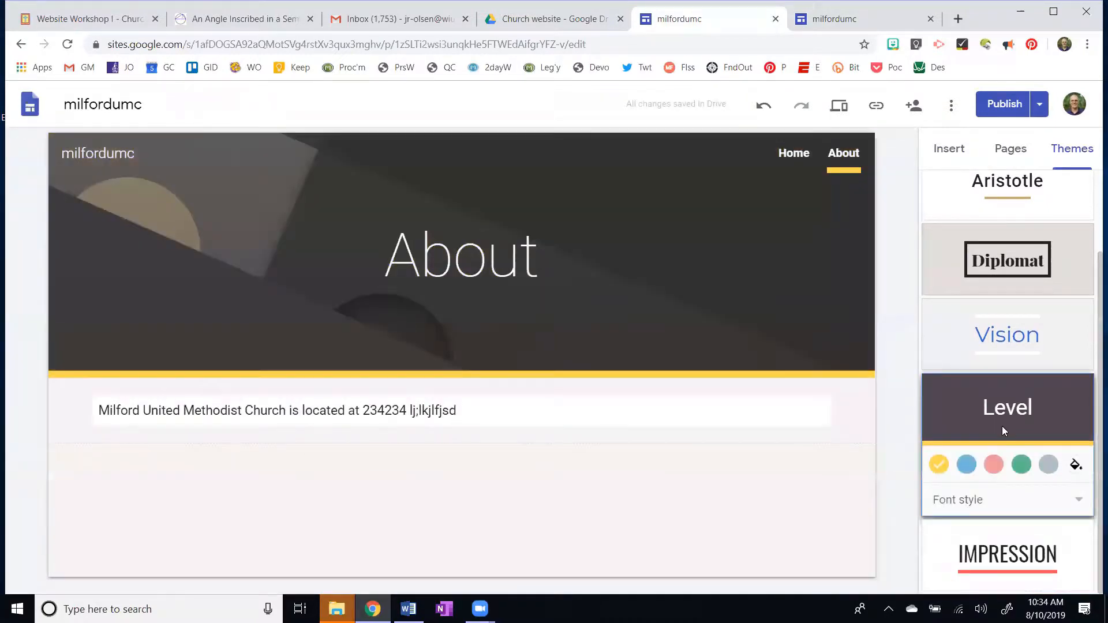
click(1008, 558)
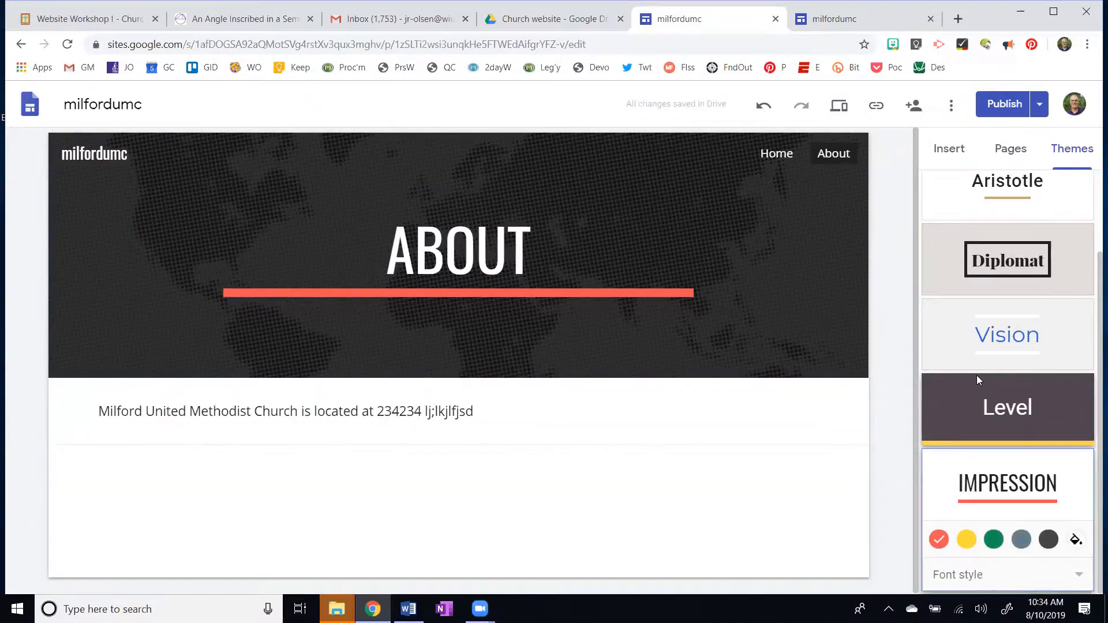
click(1018, 189)
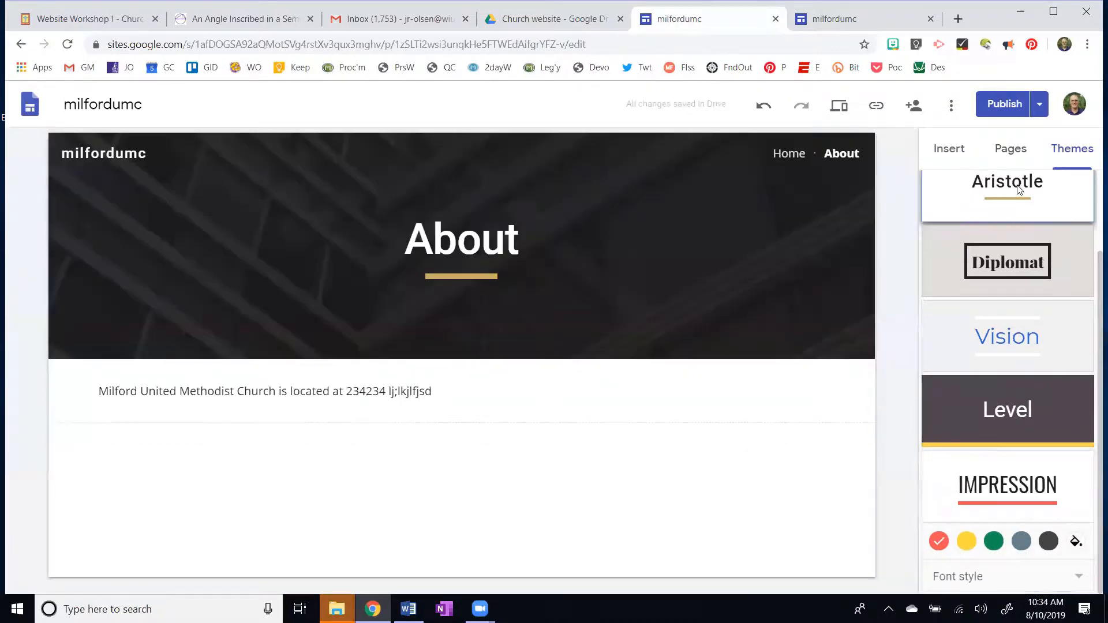
click(1004, 540)
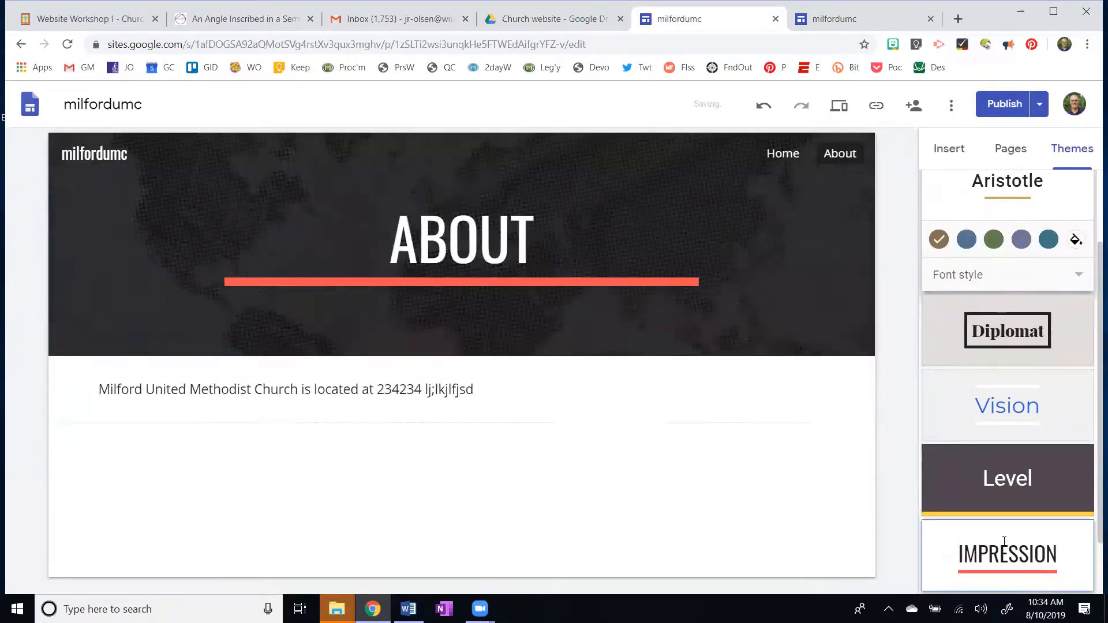
- Publish the site with its Impression theme, reload the live site, and check the About and Home pages
click(1010, 113)
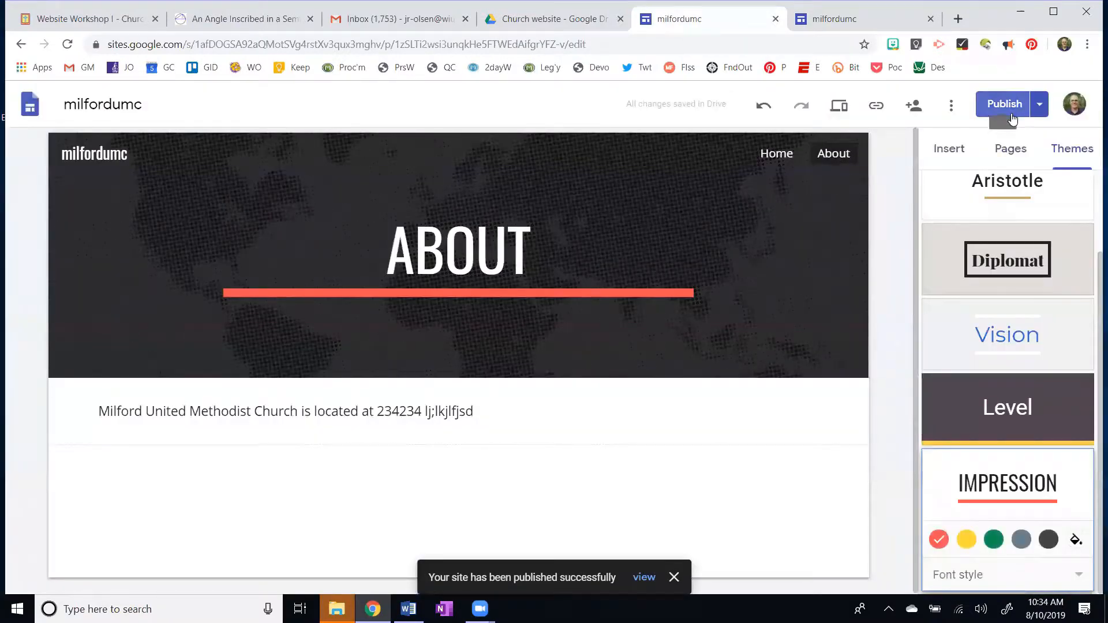
click(807, 24)
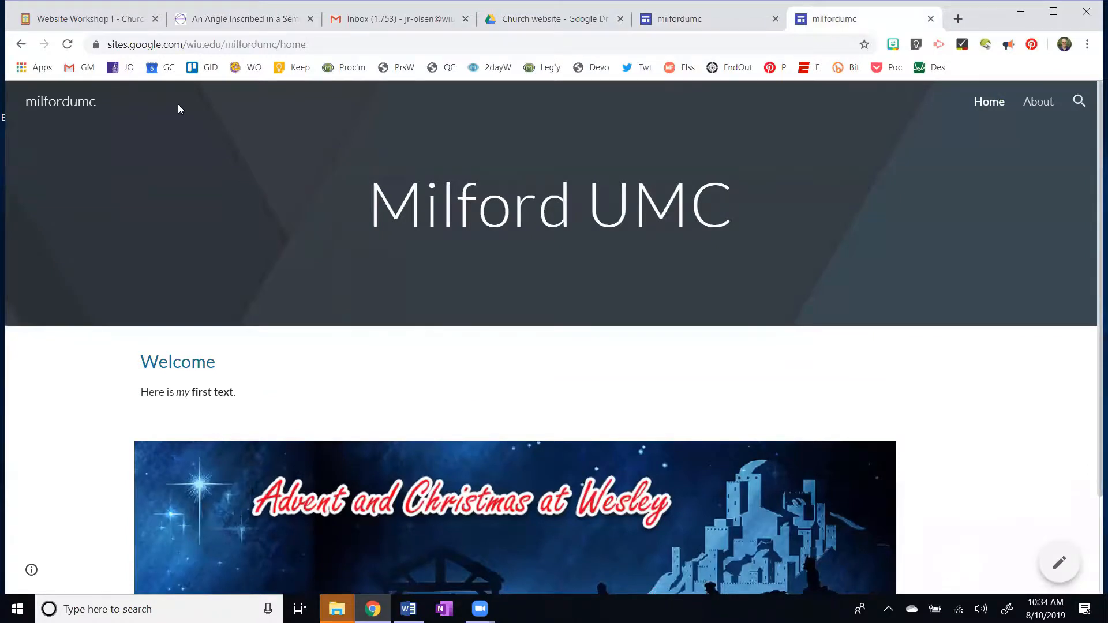
click(71, 45)
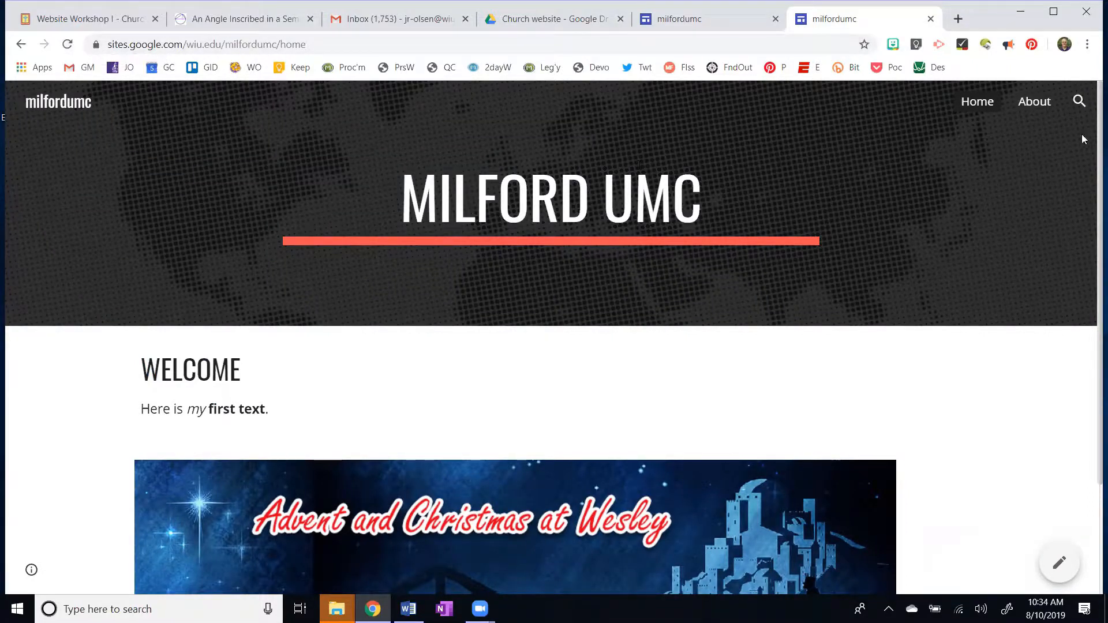
click(1032, 109)
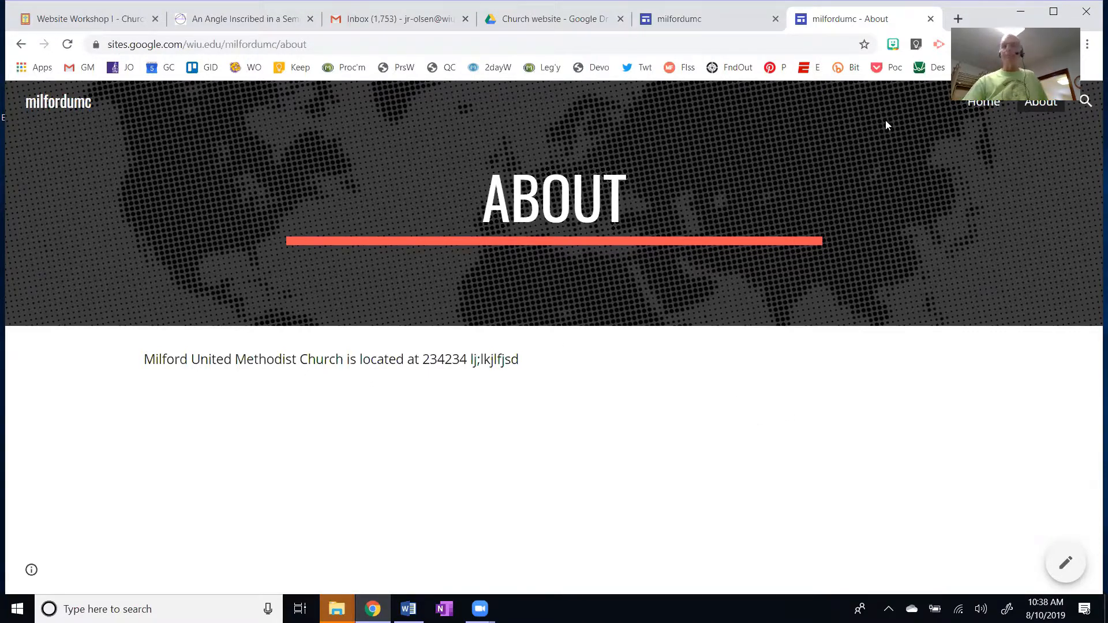
click(983, 102)
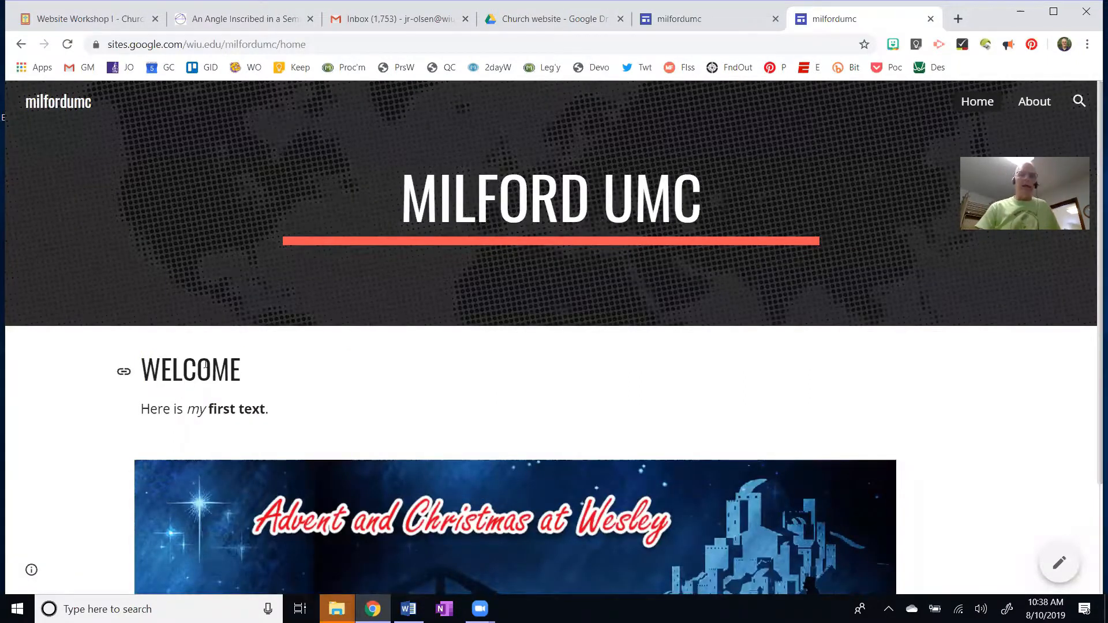
- In the editor's Home page, add a text box above the banner image: "This website is under construction. This website is NOT ready for public use."
click(686, 21)
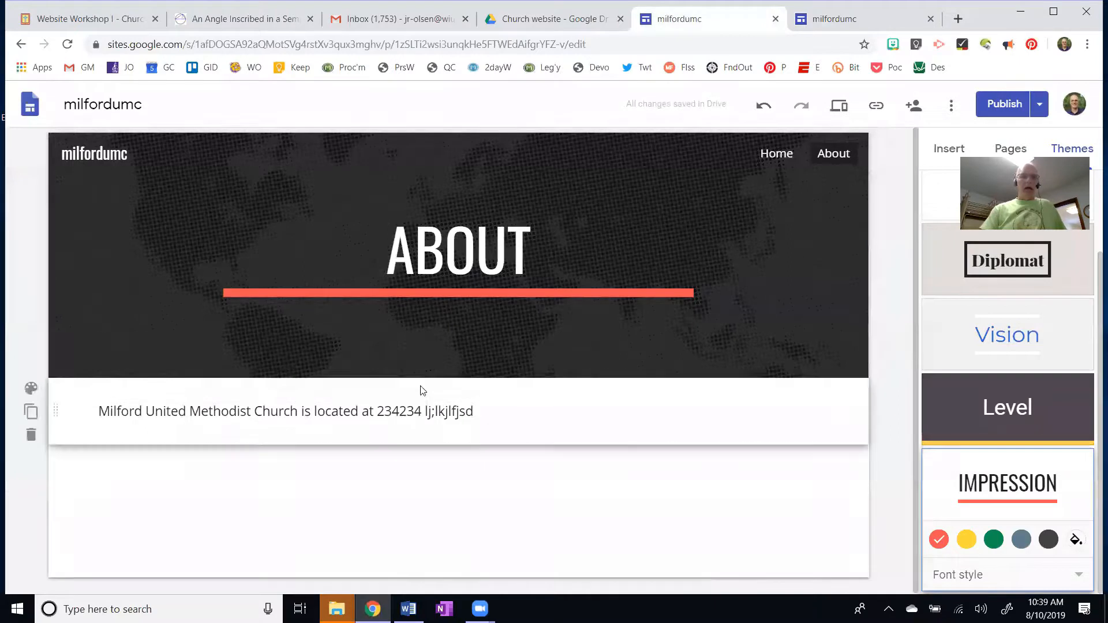
click(771, 153)
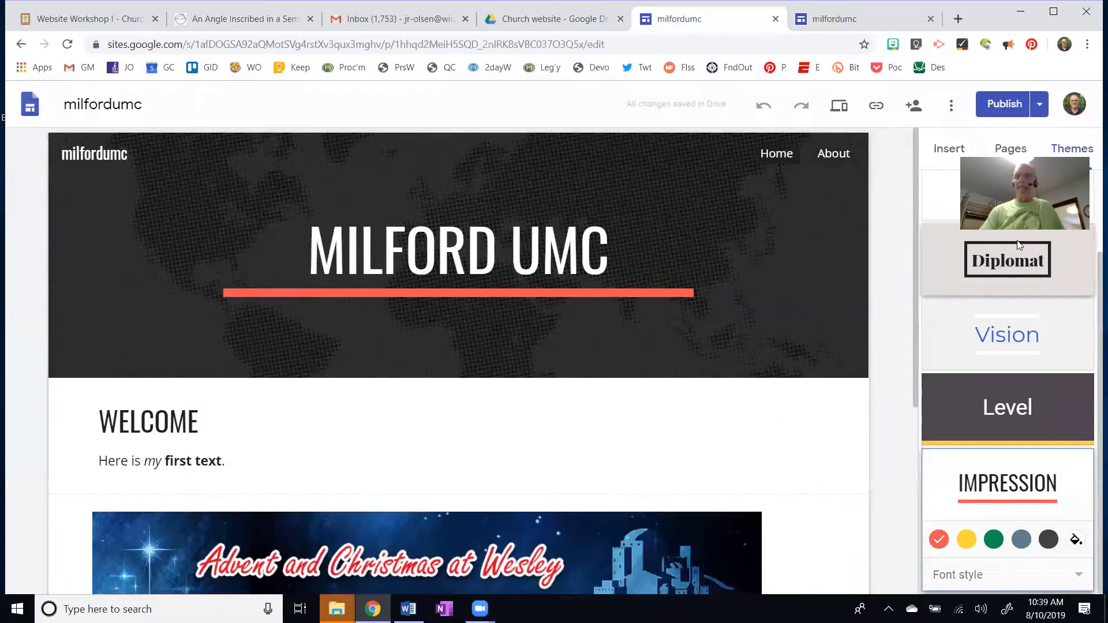
click(965, 150)
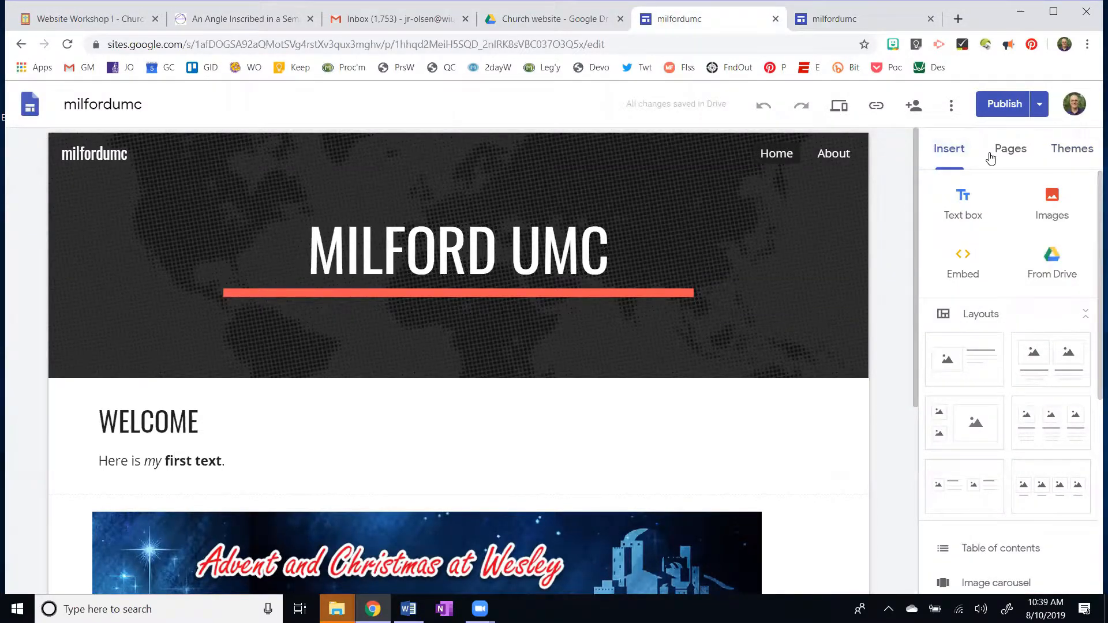
click(963, 199)
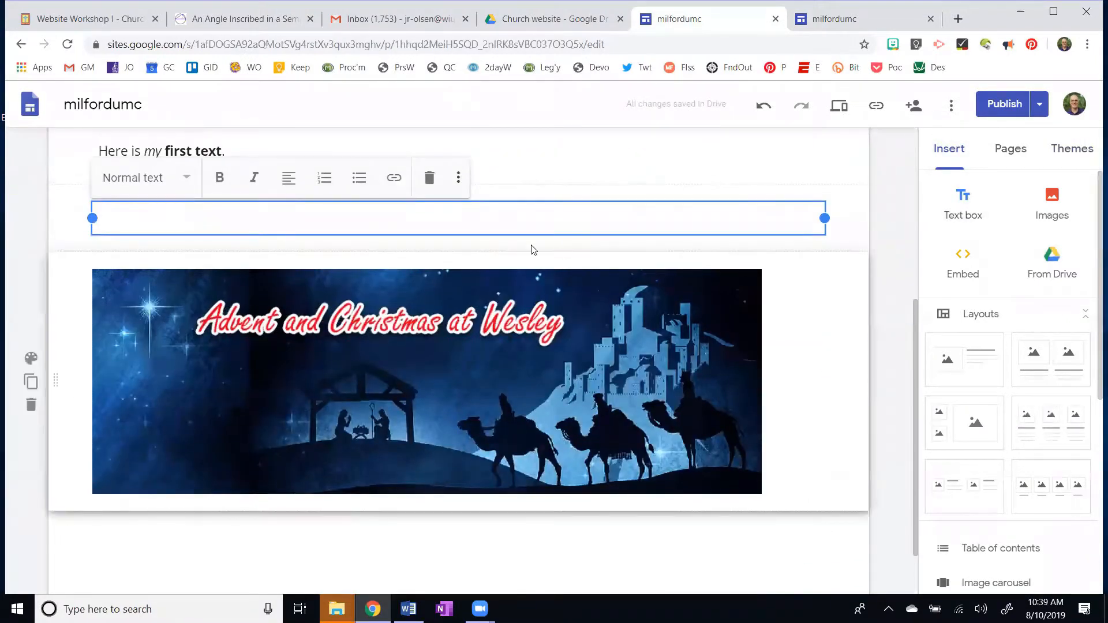
text(This website is under construction.  This website is NOT ready for public use.)
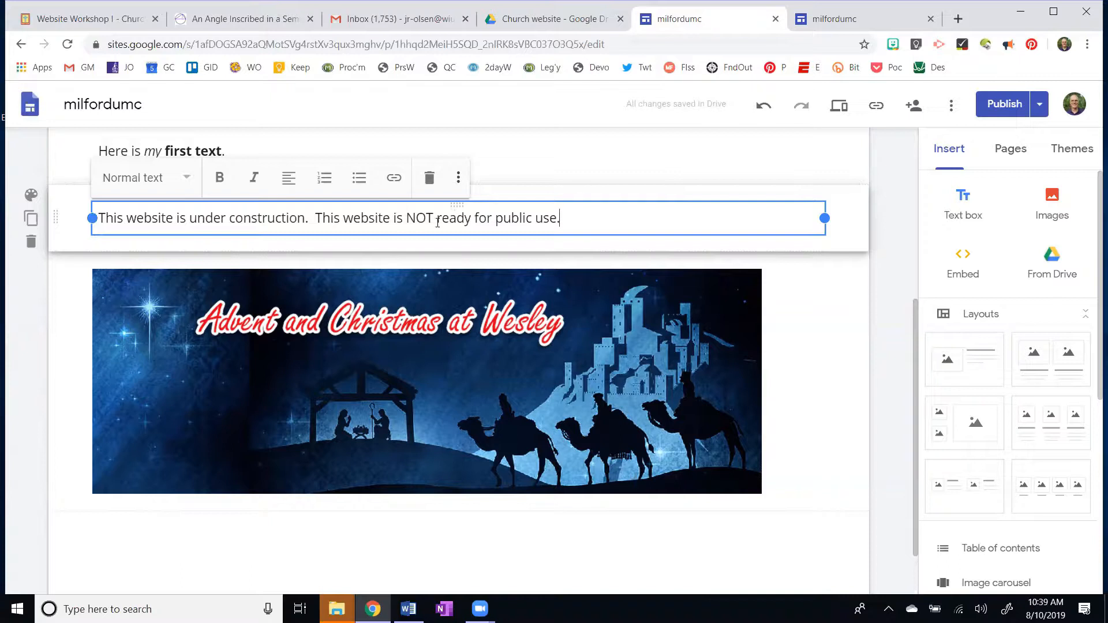
- Format the under-construction notice with the Title text style
key(ctrl+shift+Left)
click(186, 183)
click(138, 205)
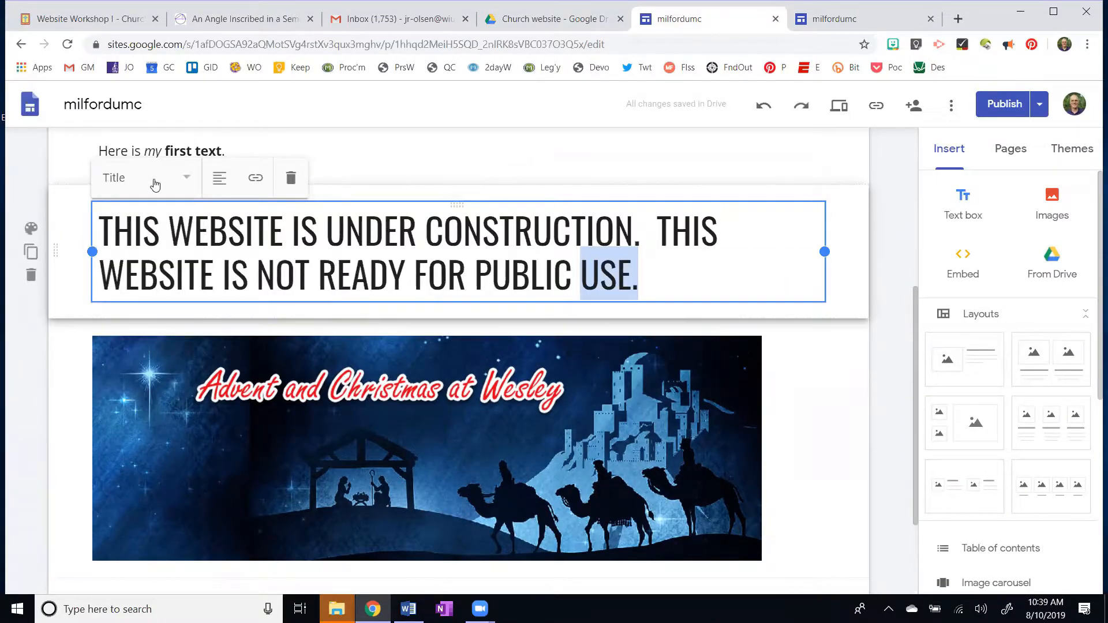
click(189, 181)
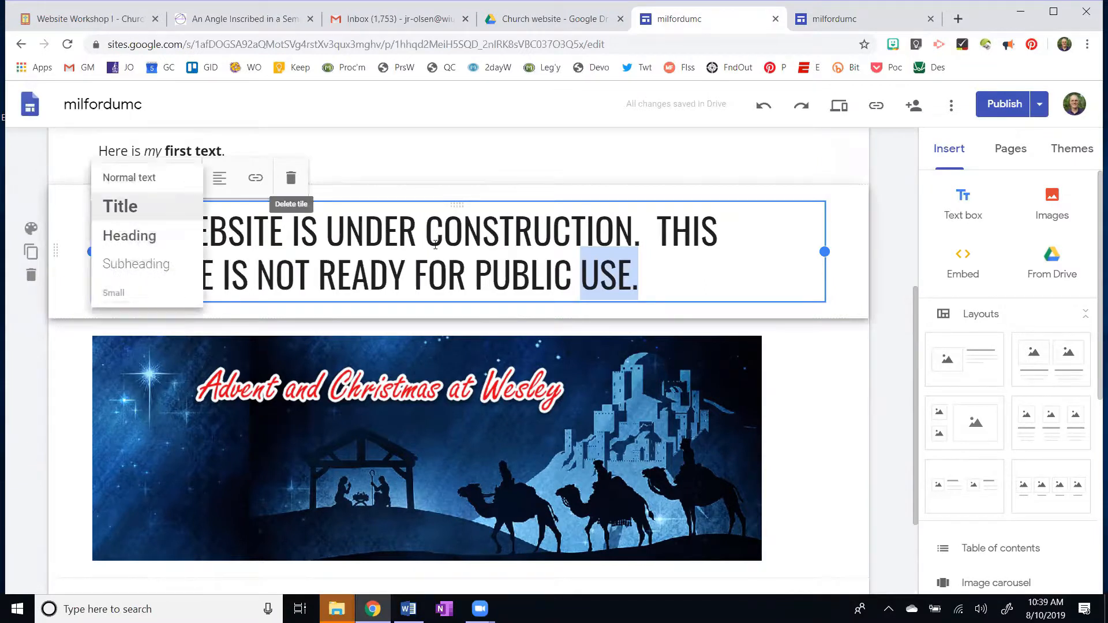
click(731, 259)
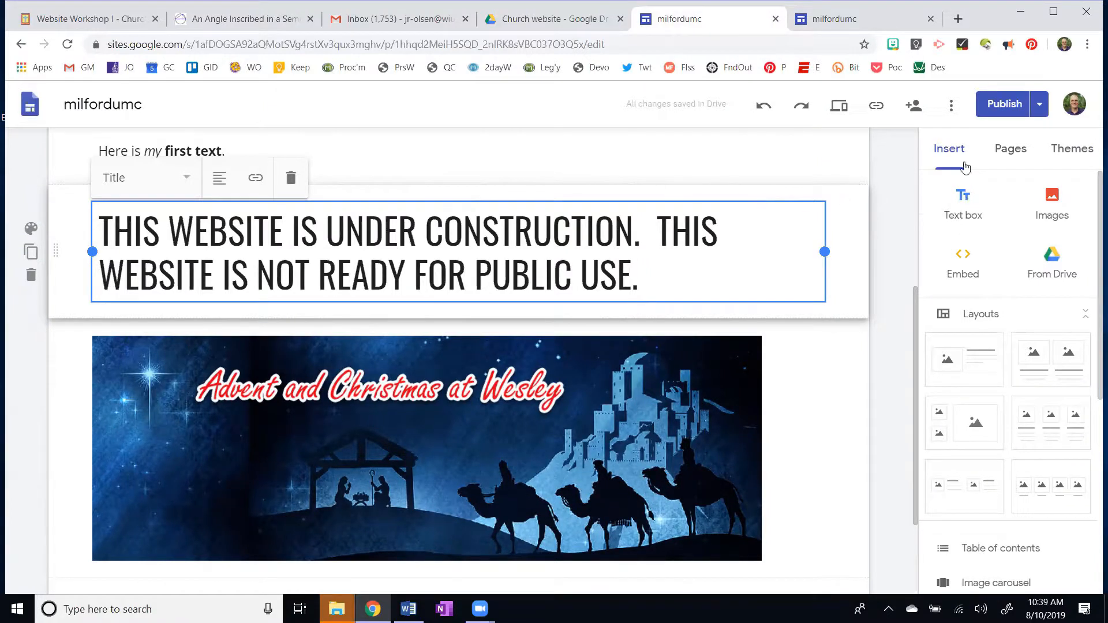
- Switch the site theme to Aristotle
click(1061, 151)
click(1016, 277)
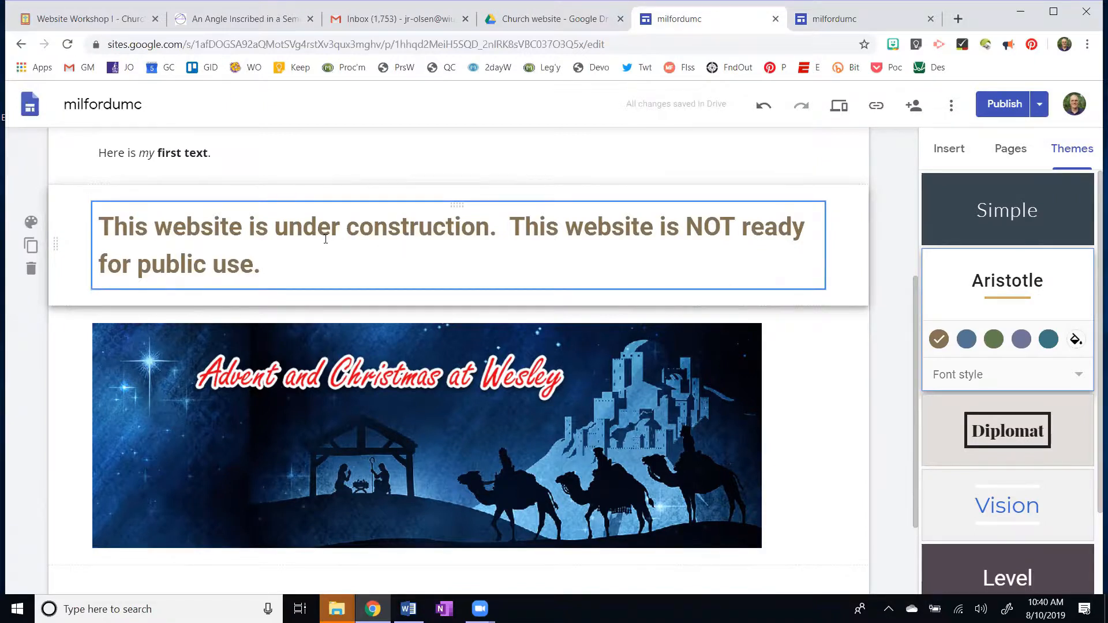
- Move the Welcome section below the under-construction notice on the Home page and publish the site
scroll(324, 232, up, 3)
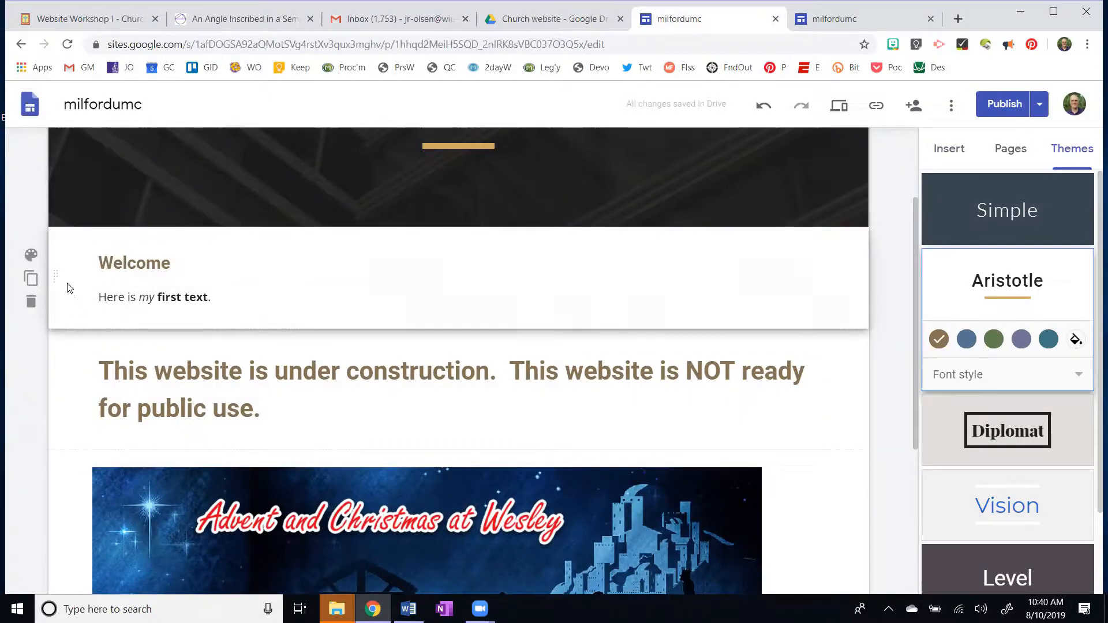
drag(58, 275, 53, 430)
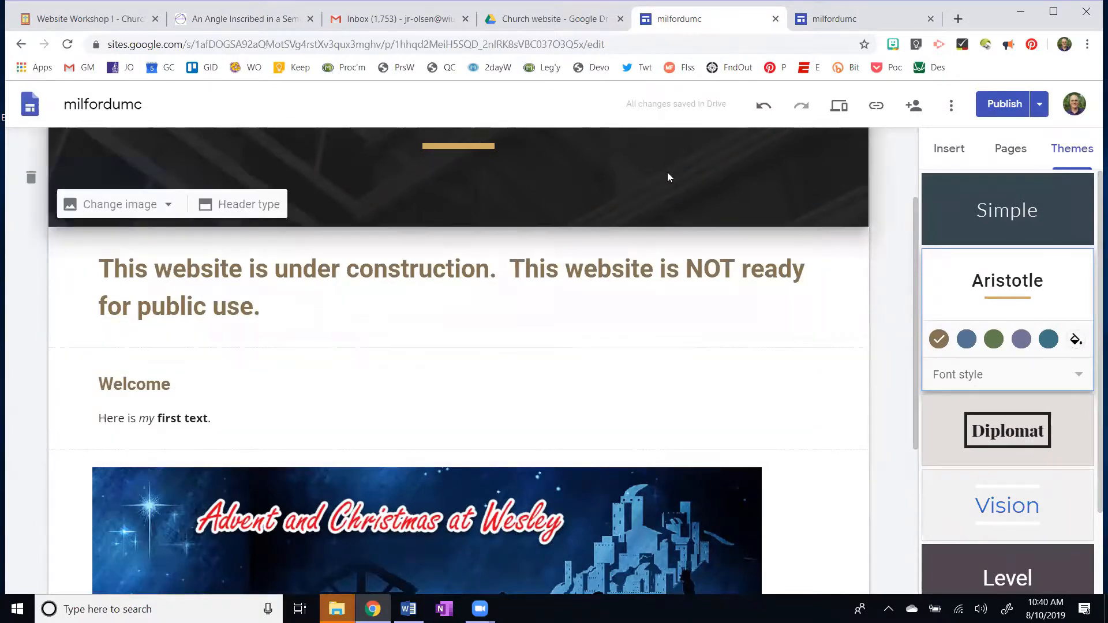
click(1001, 104)
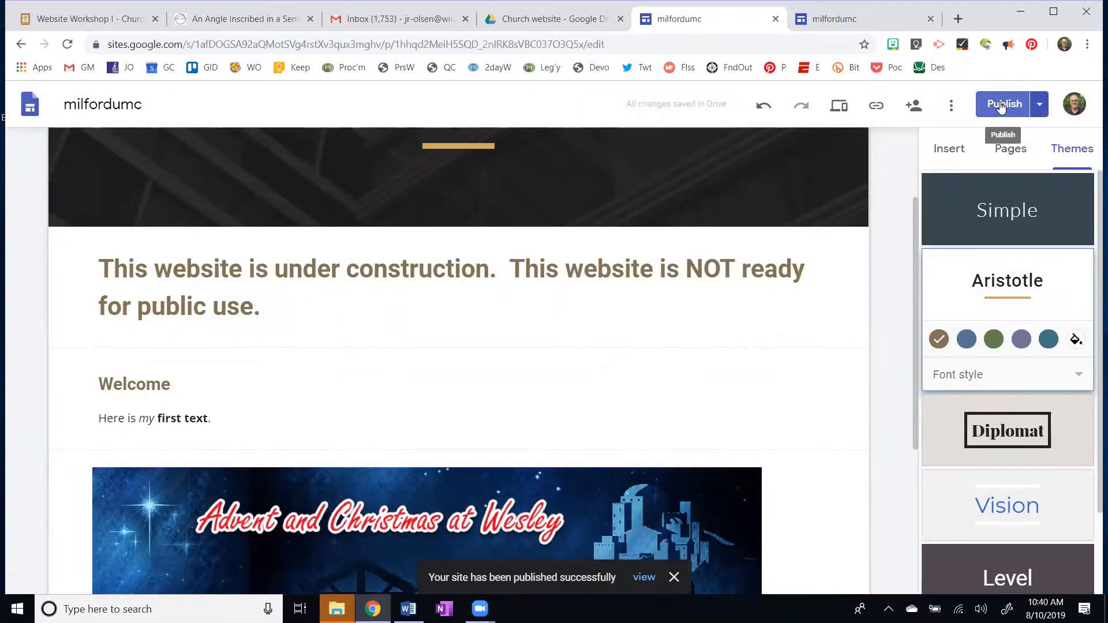
scroll(740, 268, up, 2)
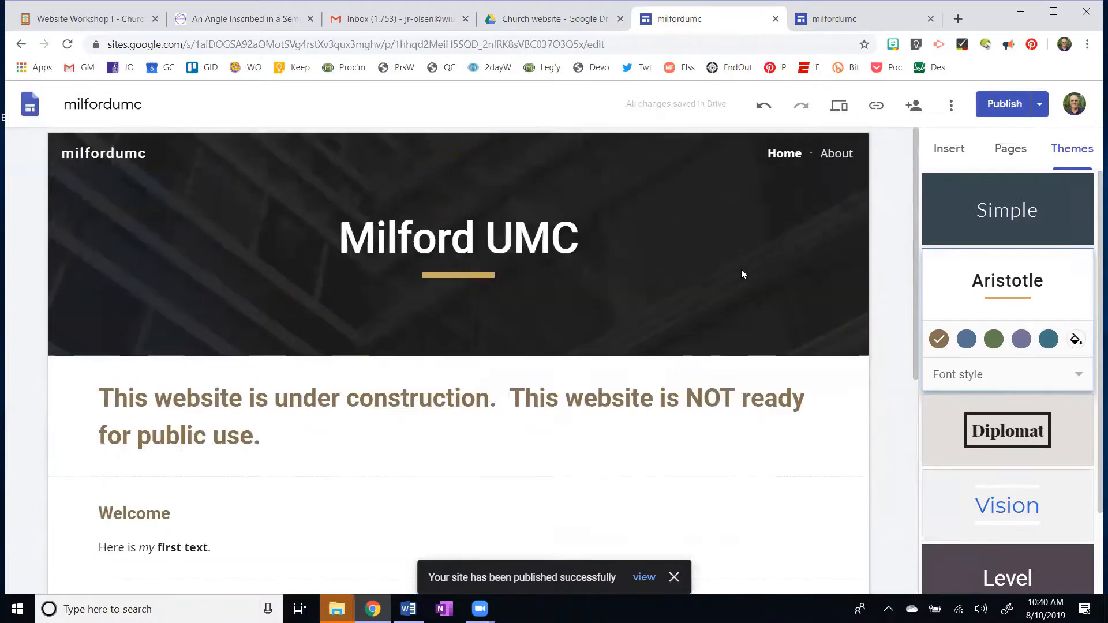
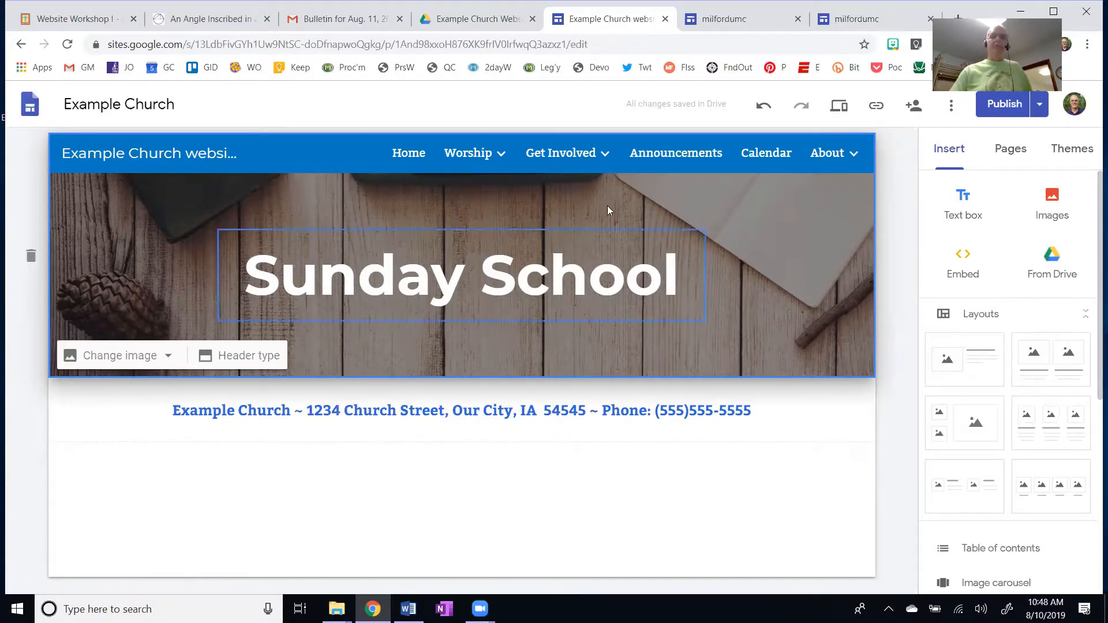
- In Drive, open the Example Church Website's Files & Docs for Website folder and examine its three documents
click(483, 16)
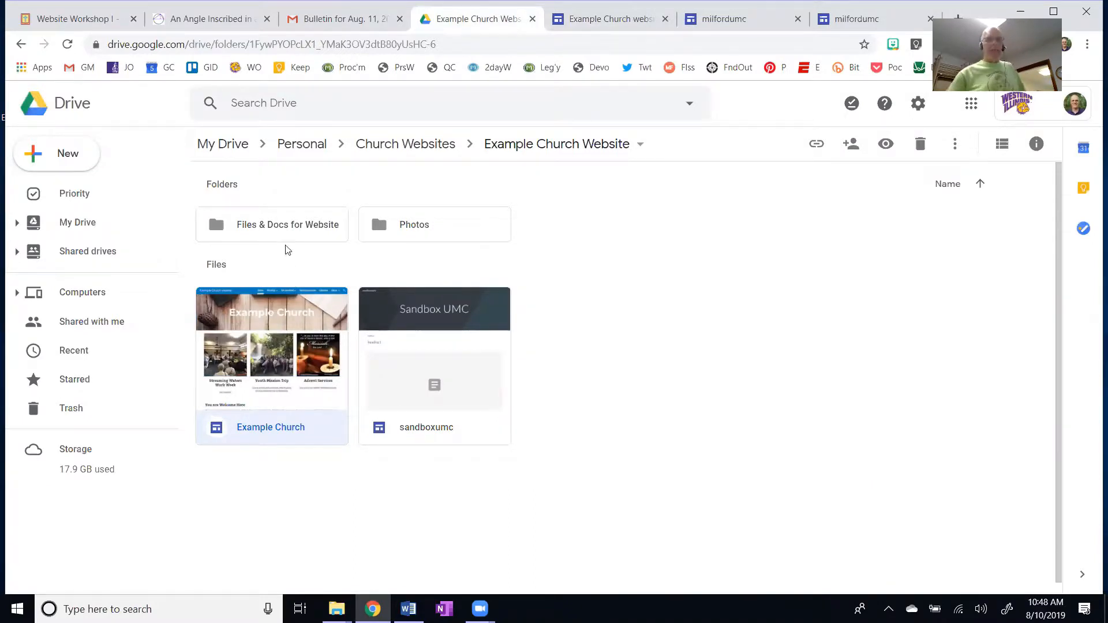
click(279, 231)
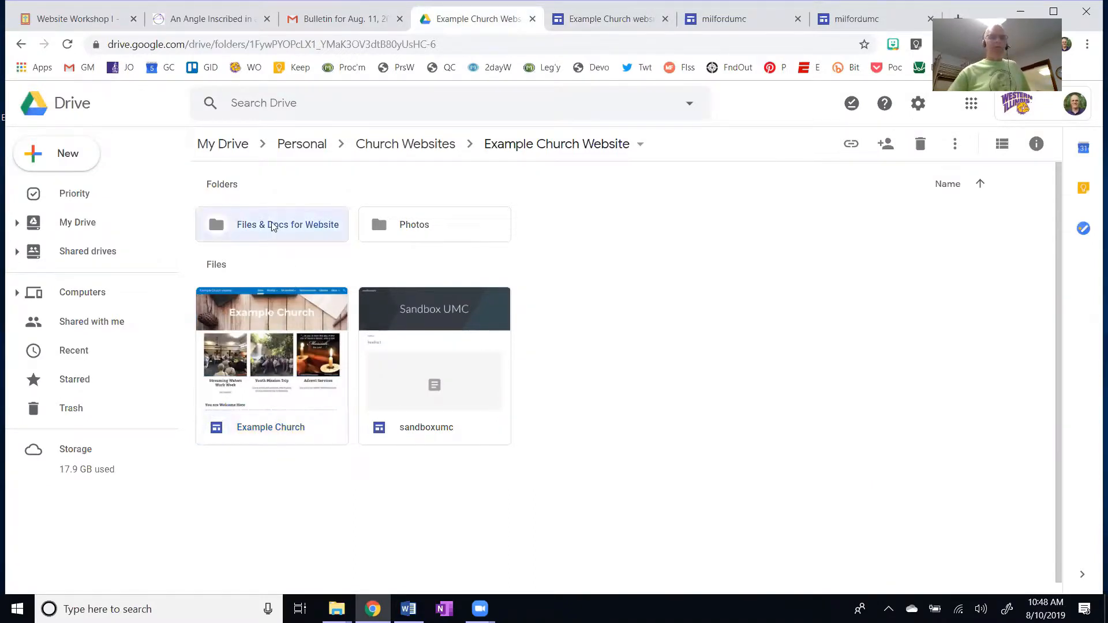
double_click(274, 226)
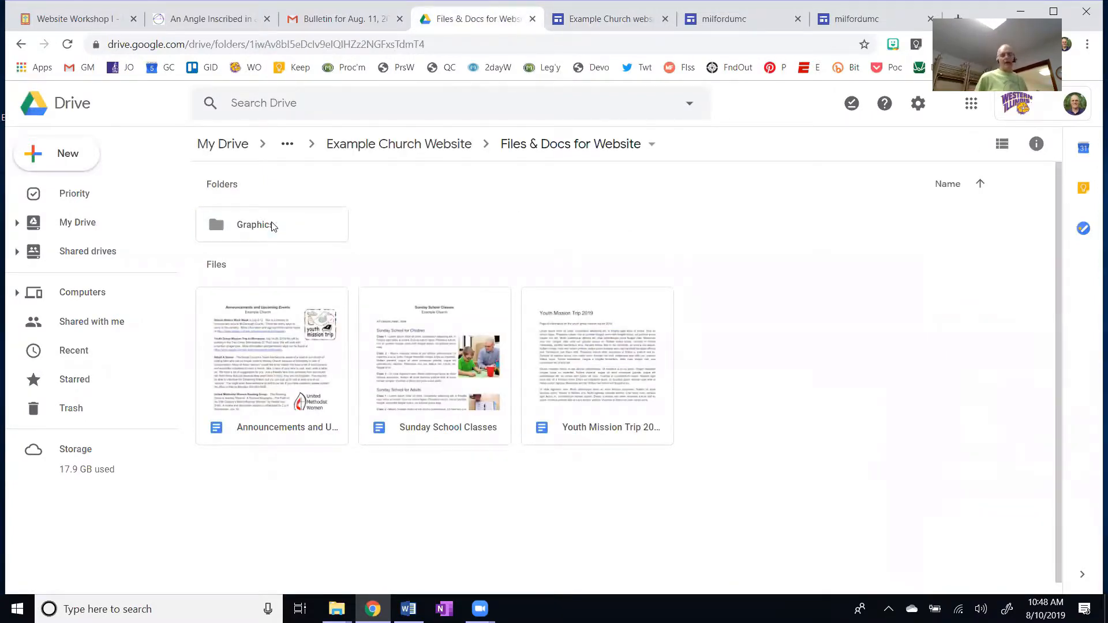
right_click(750, 343)
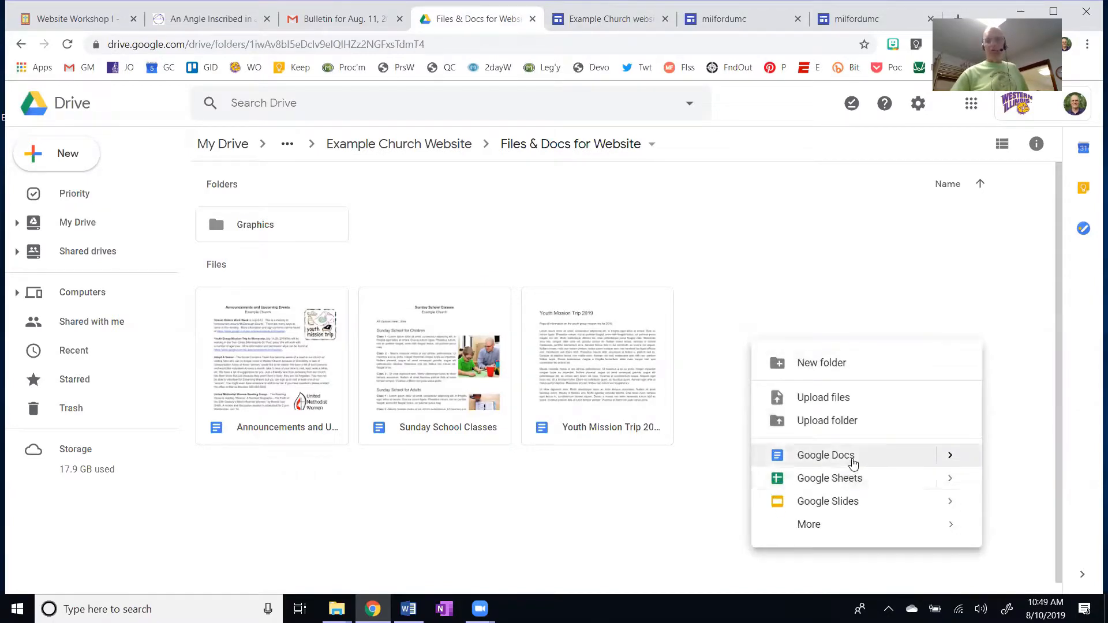
click(750, 322)
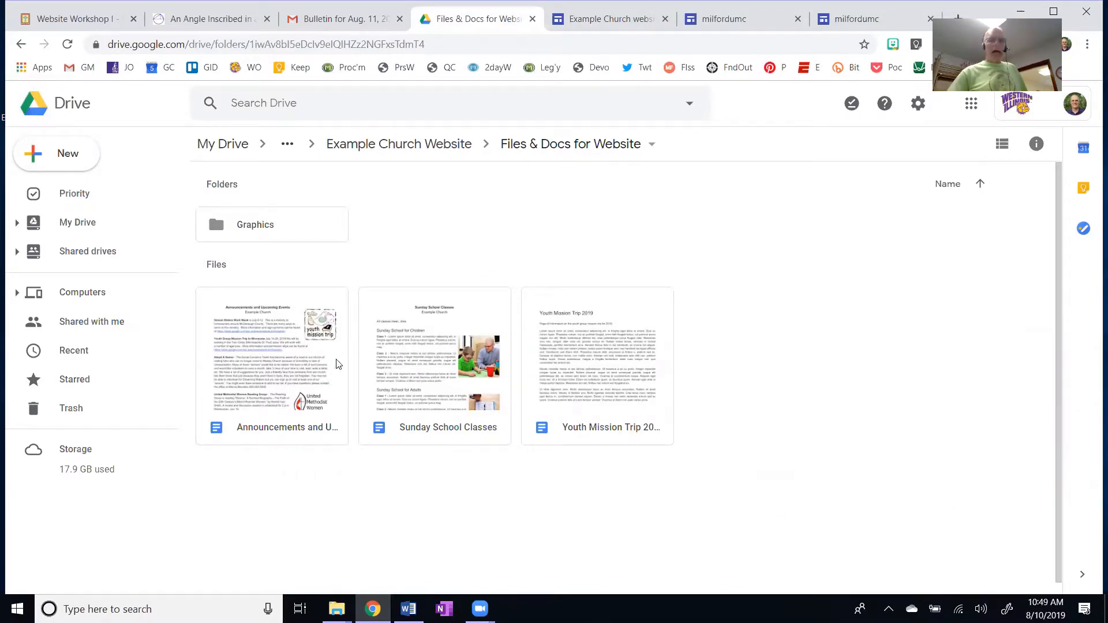
click(278, 371)
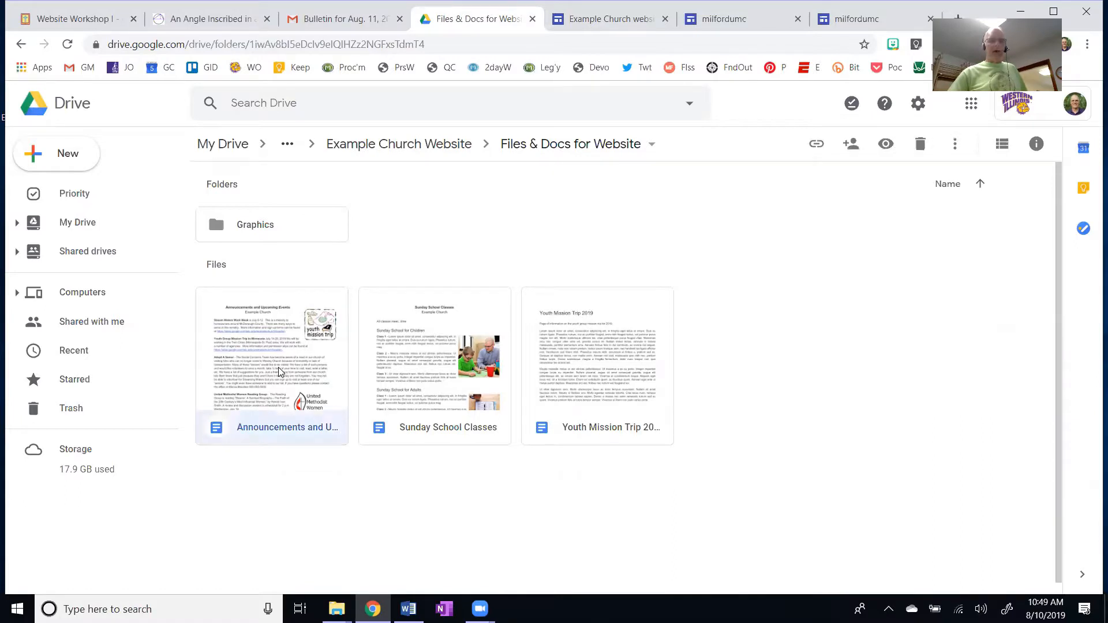
click(427, 379)
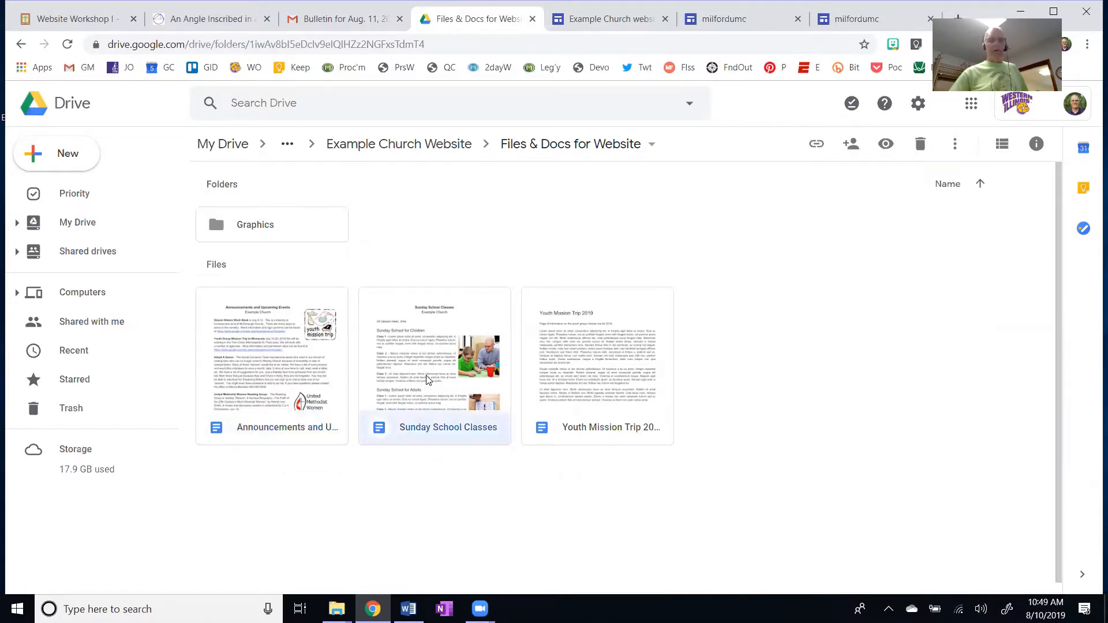
click(601, 368)
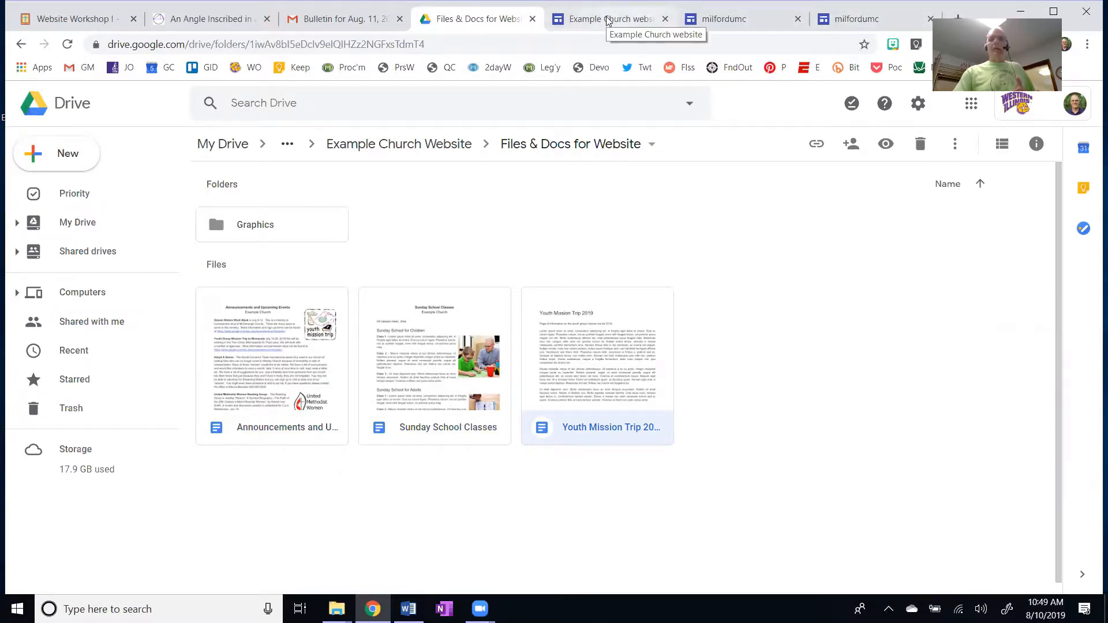
- On the Example Church site's Sunday School page, browse Drive for insertion to Personal > Church Websites > Example Church Website > Files & Docs for Website
click(637, 22)
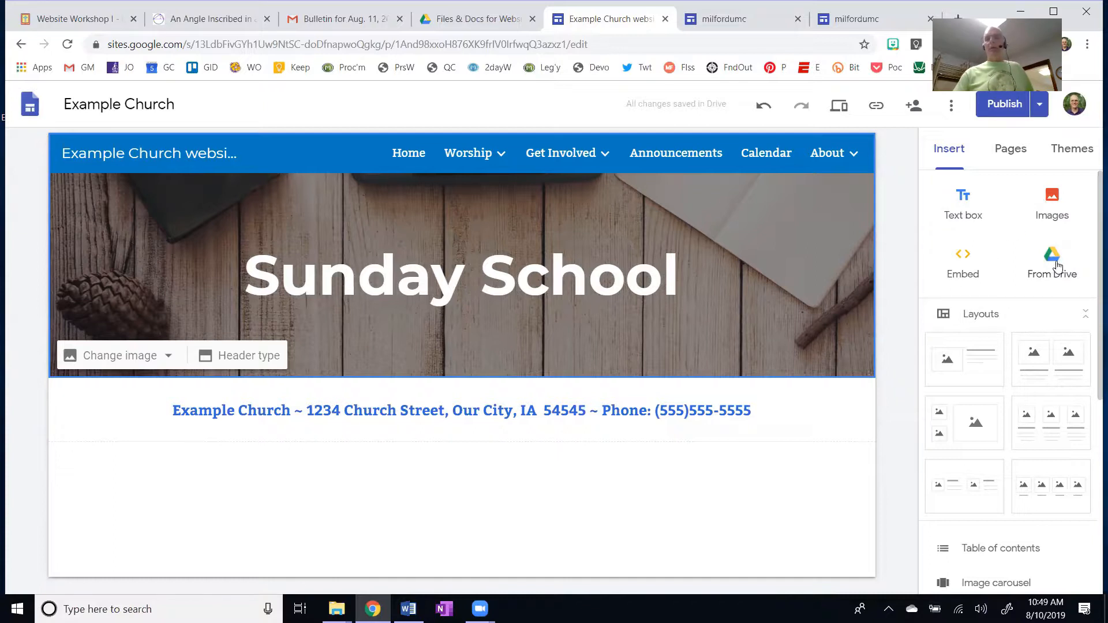
click(1055, 264)
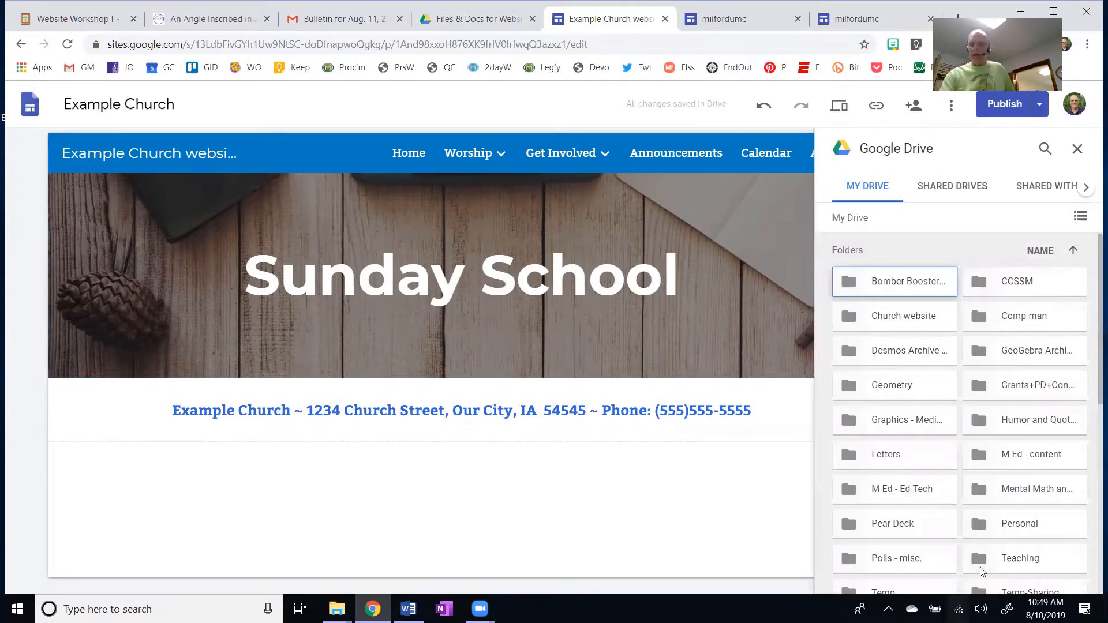
click(1005, 535)
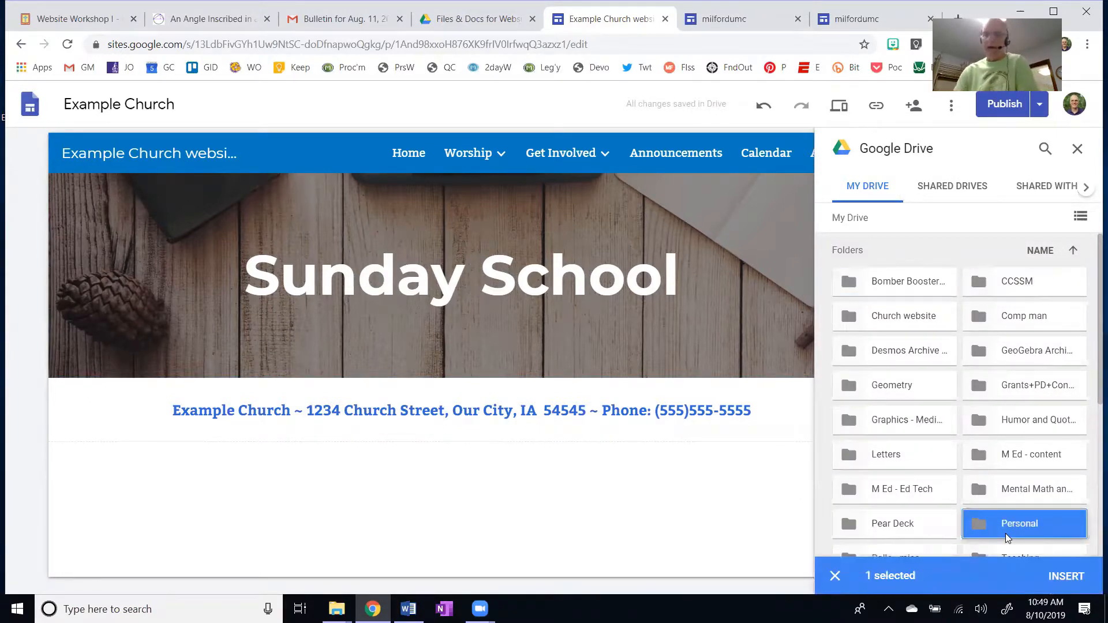
double_click(1005, 533)
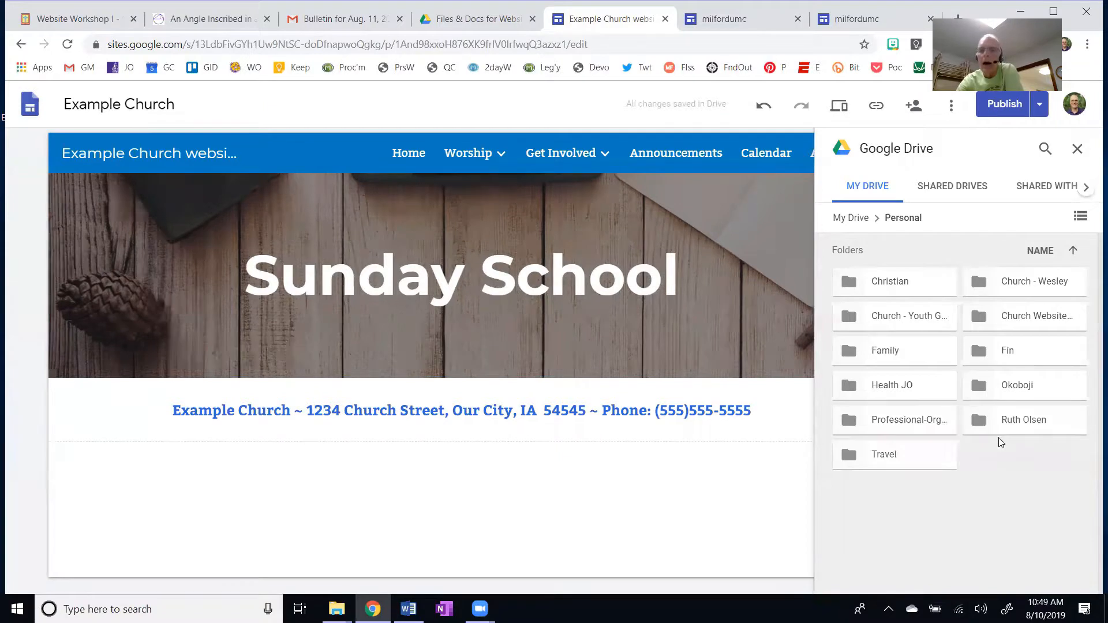
click(1037, 317)
double_click(1038, 316)
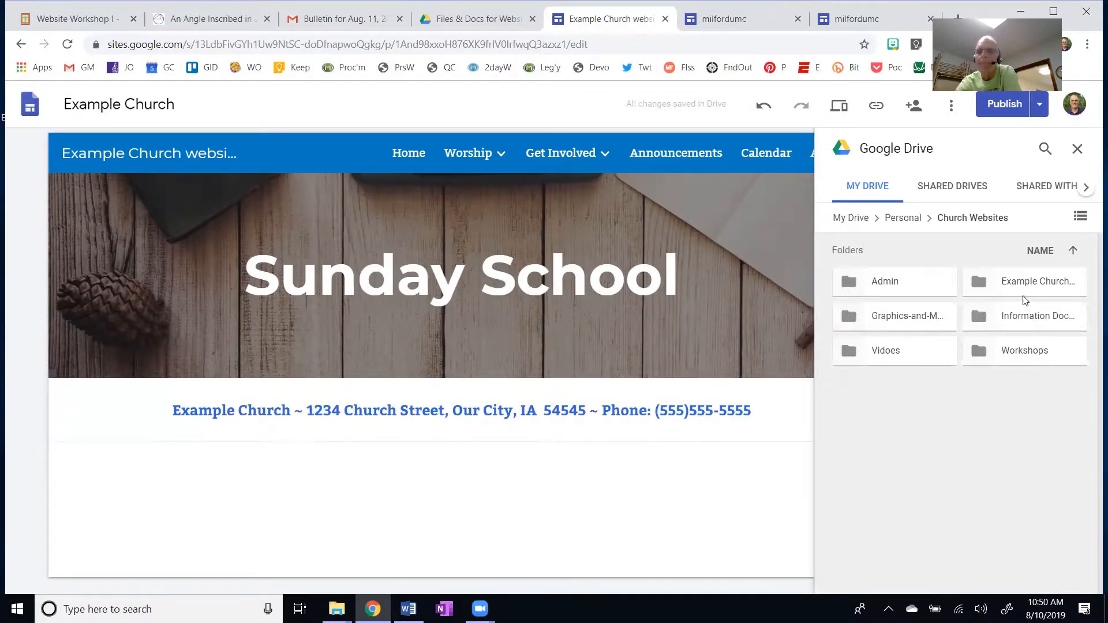
click(1025, 279)
double_click(1024, 277)
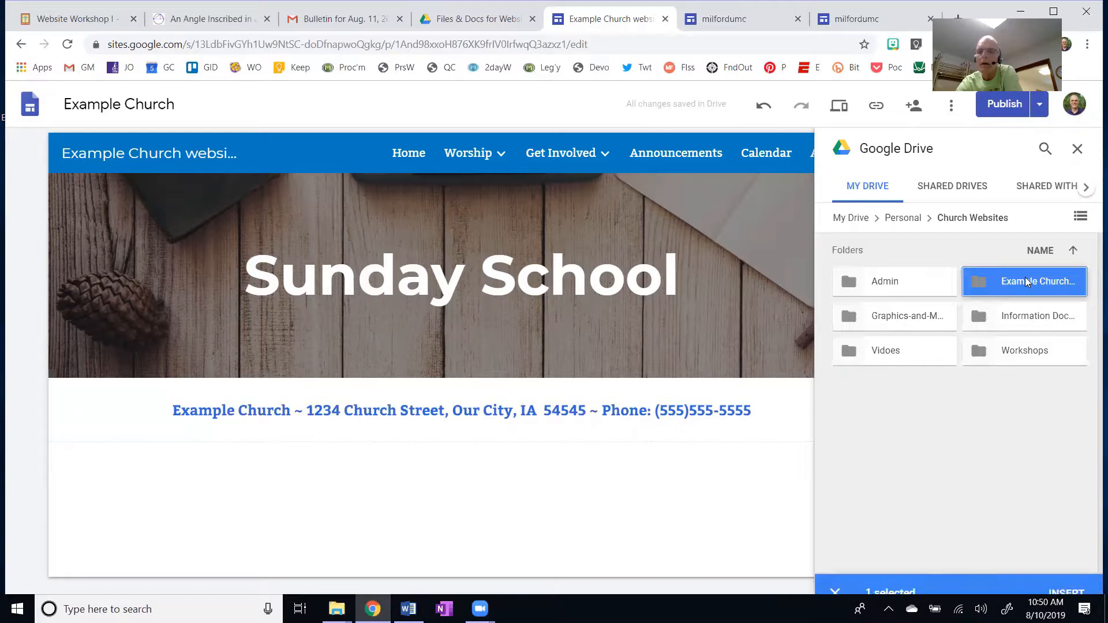
click(915, 282)
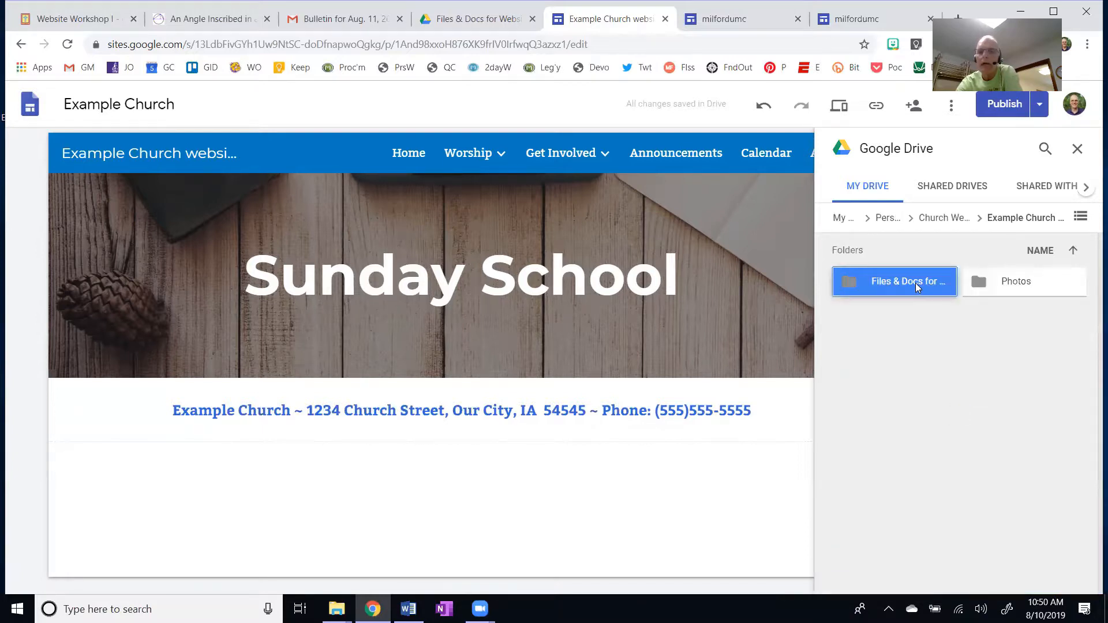
double_click(915, 283)
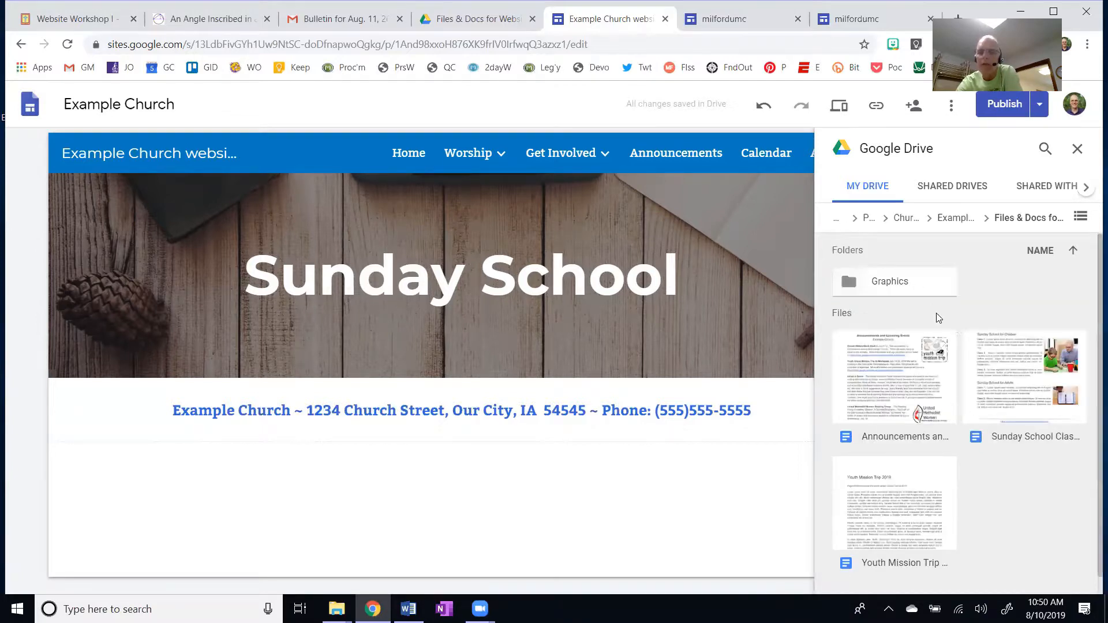
- Insert the Sunday School Classes document on the page and enlarge its frame downward to the end of the Class 3 text
click(1017, 374)
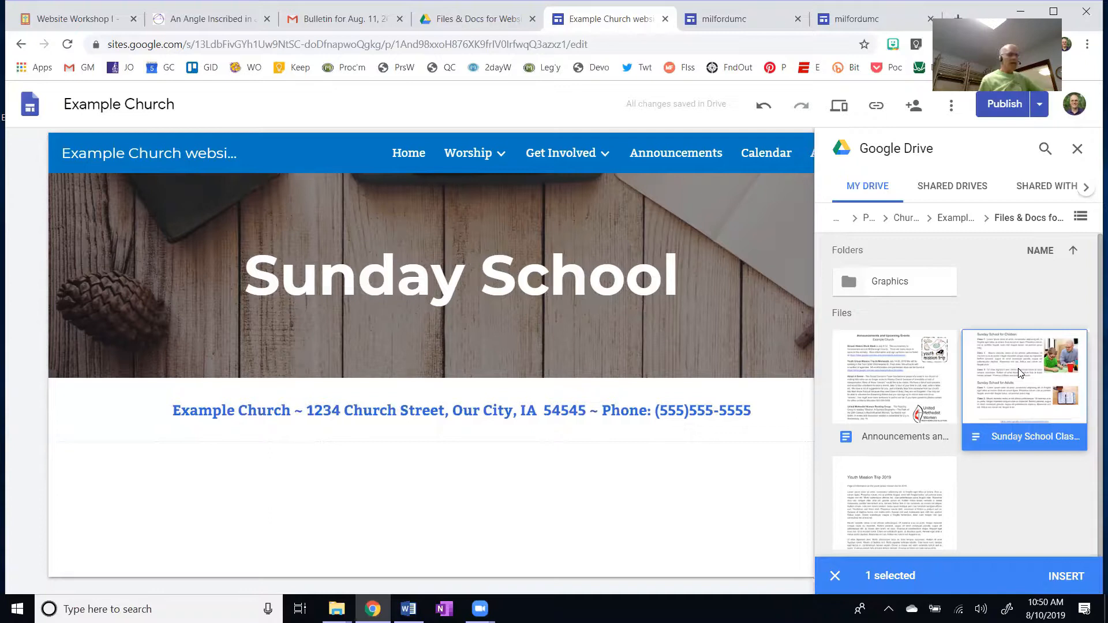
click(1065, 575)
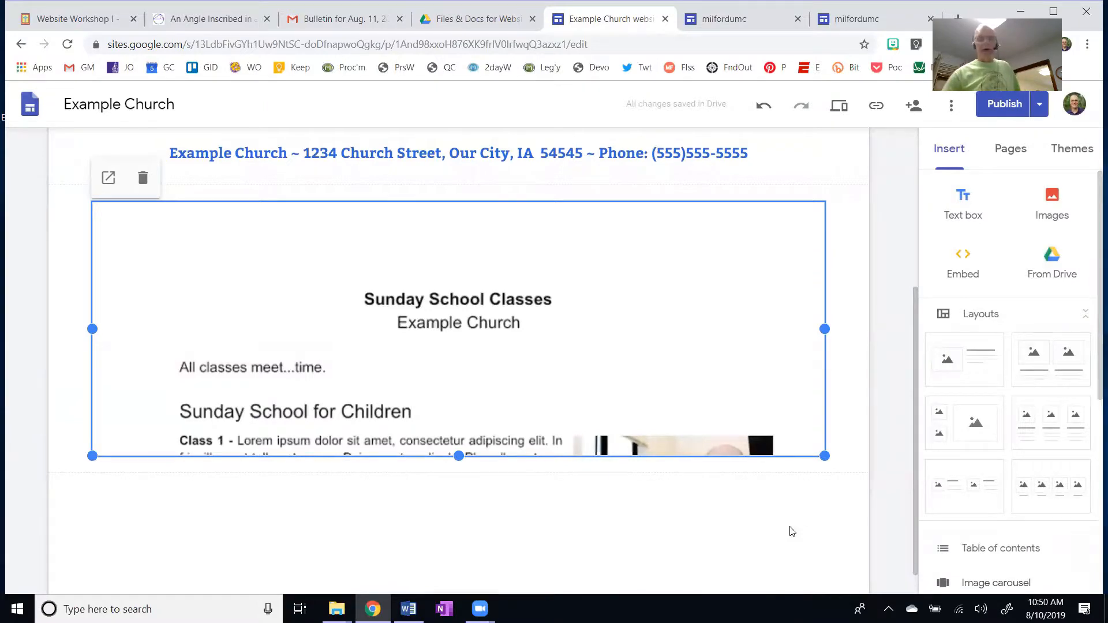
scroll(763, 435, down, 1)
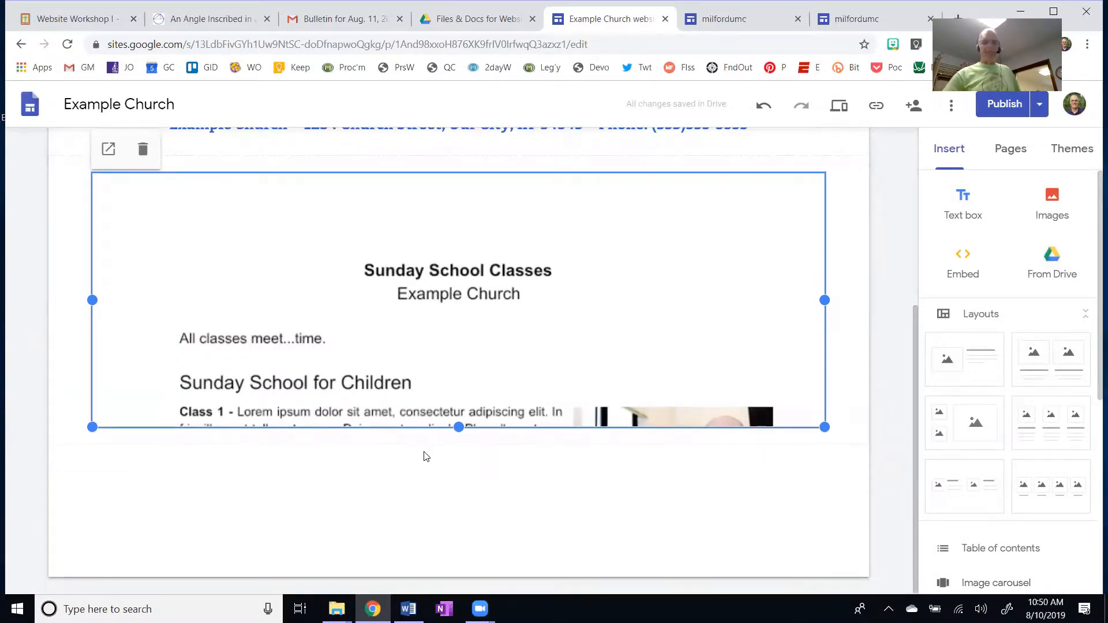
drag(458, 428, 458, 554)
scroll(491, 489, down, 3)
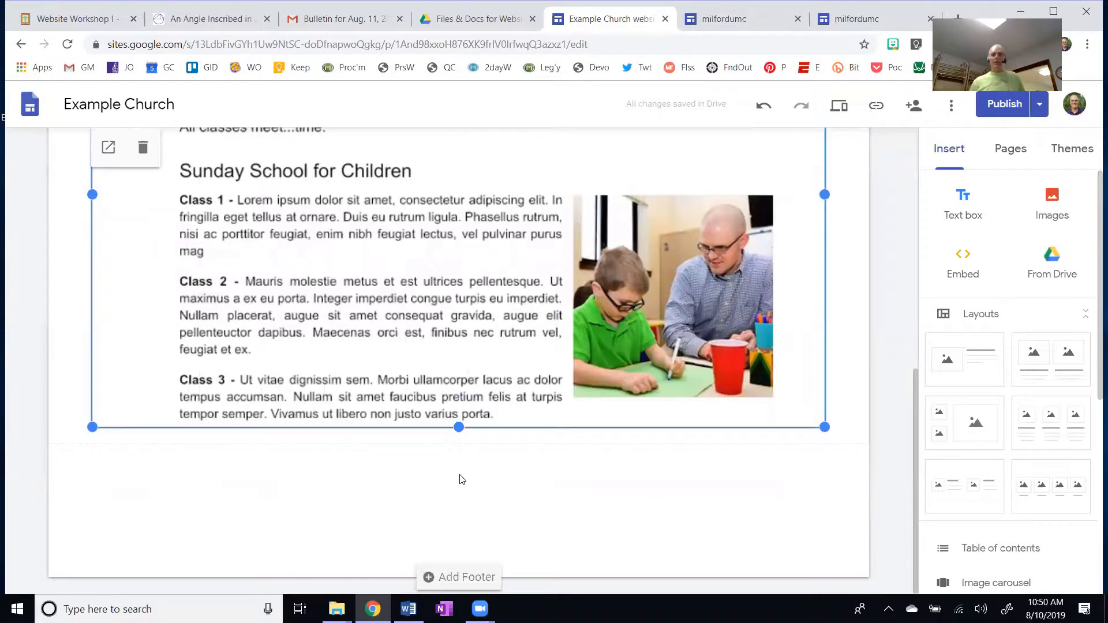
- Publish the Example Church site and view the embedded Sunday School Classes document on the live page
click(1018, 107)
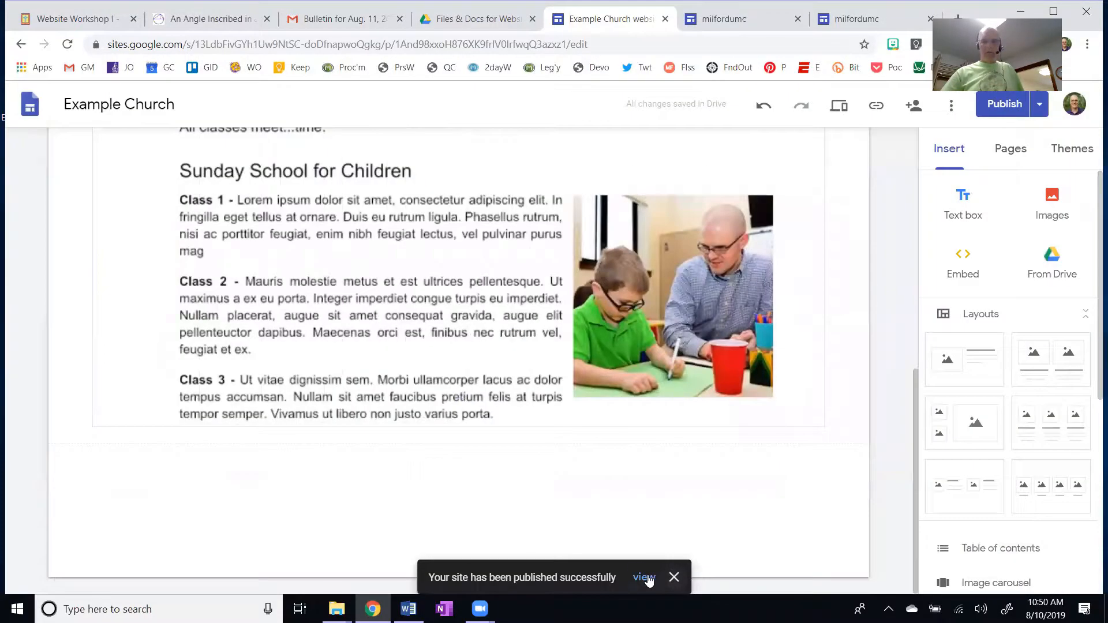
click(645, 577)
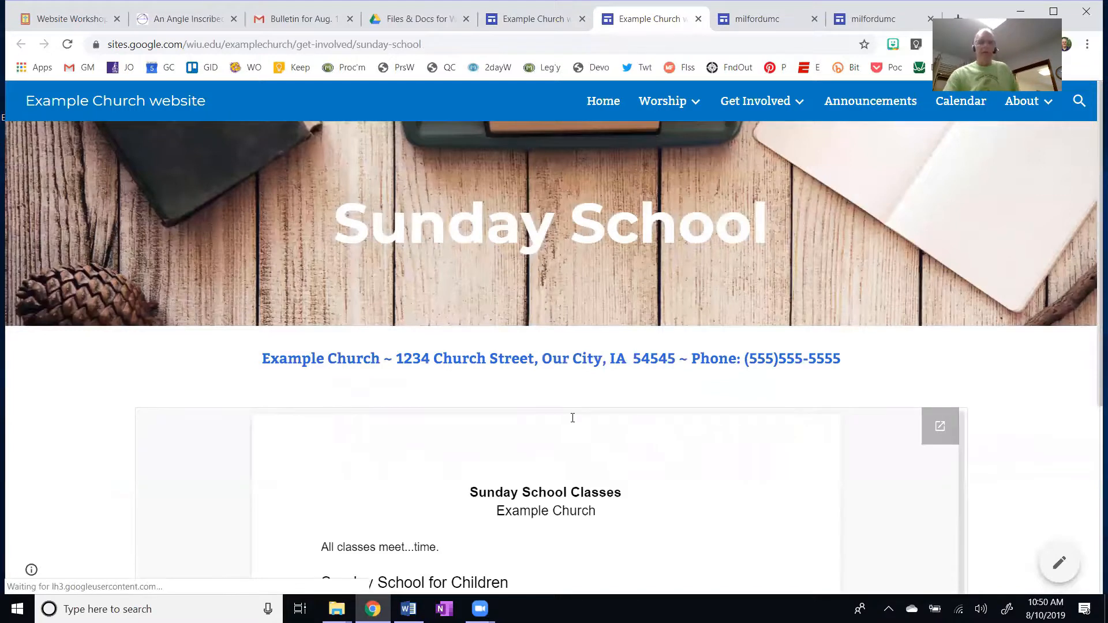
scroll(611, 413, down, 3)
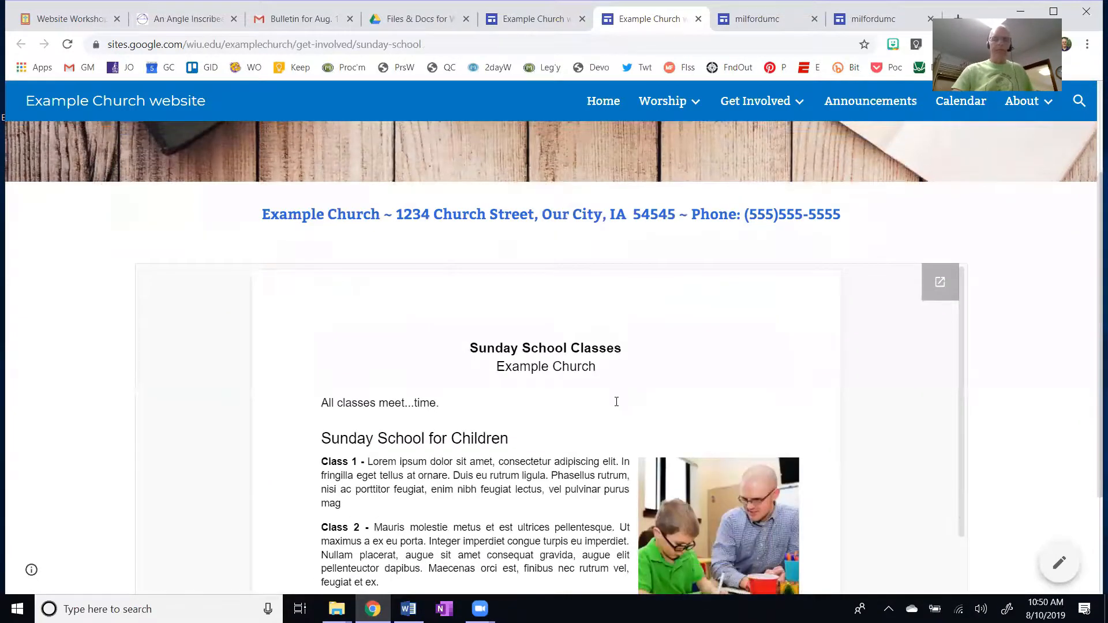
scroll(616, 404, down, 1)
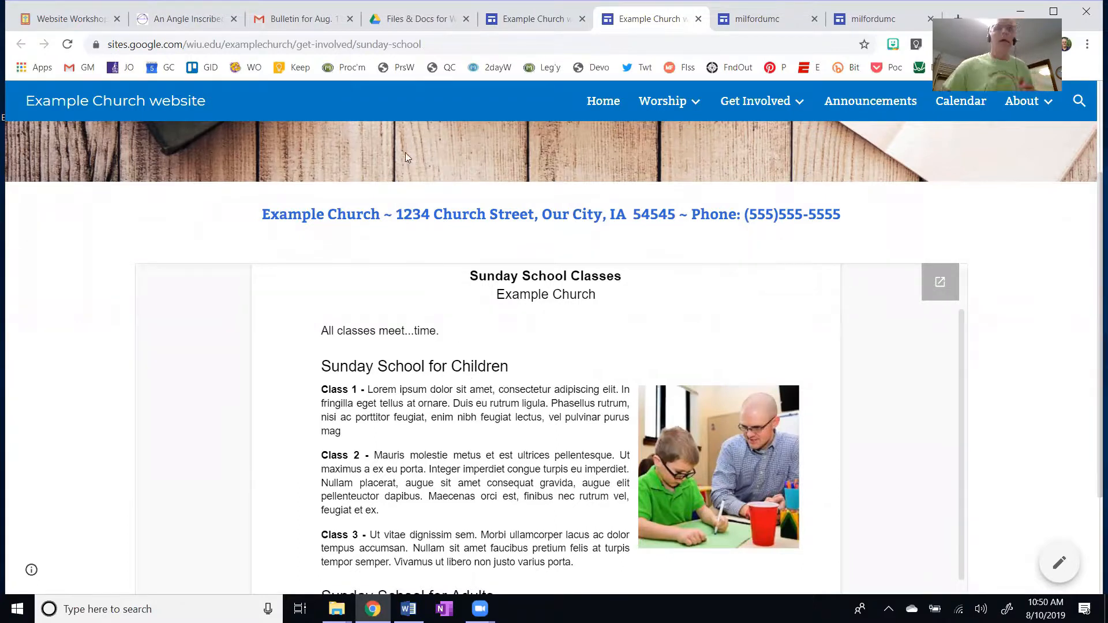
- Open the Sunday School Classes document from Drive and insert "Make this actual language." at the start of the Class 1 description
click(438, 21)
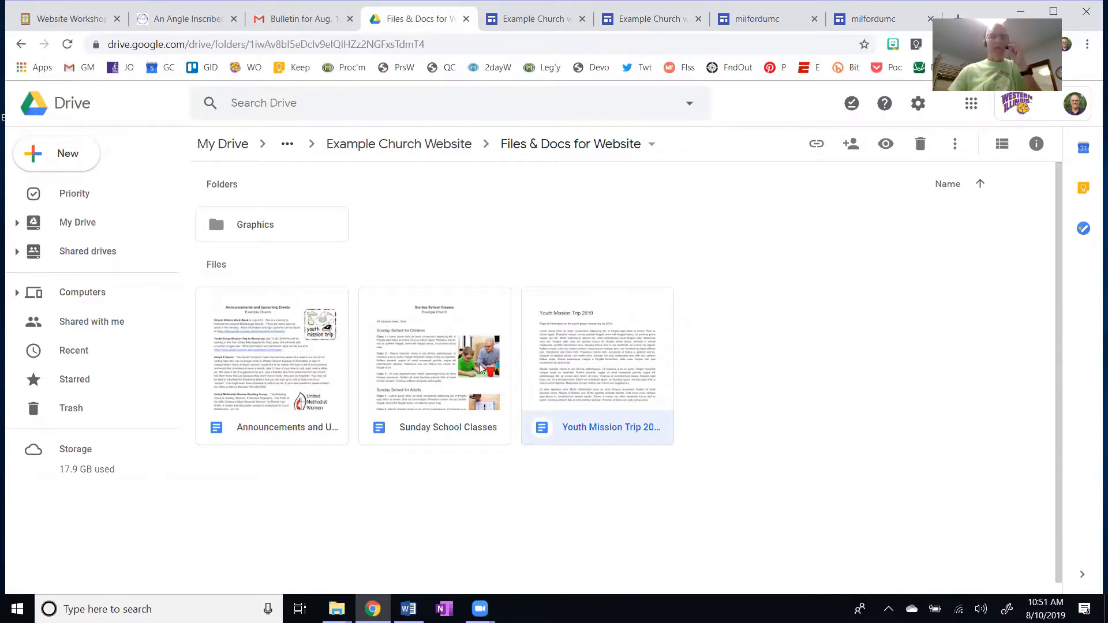
click(456, 366)
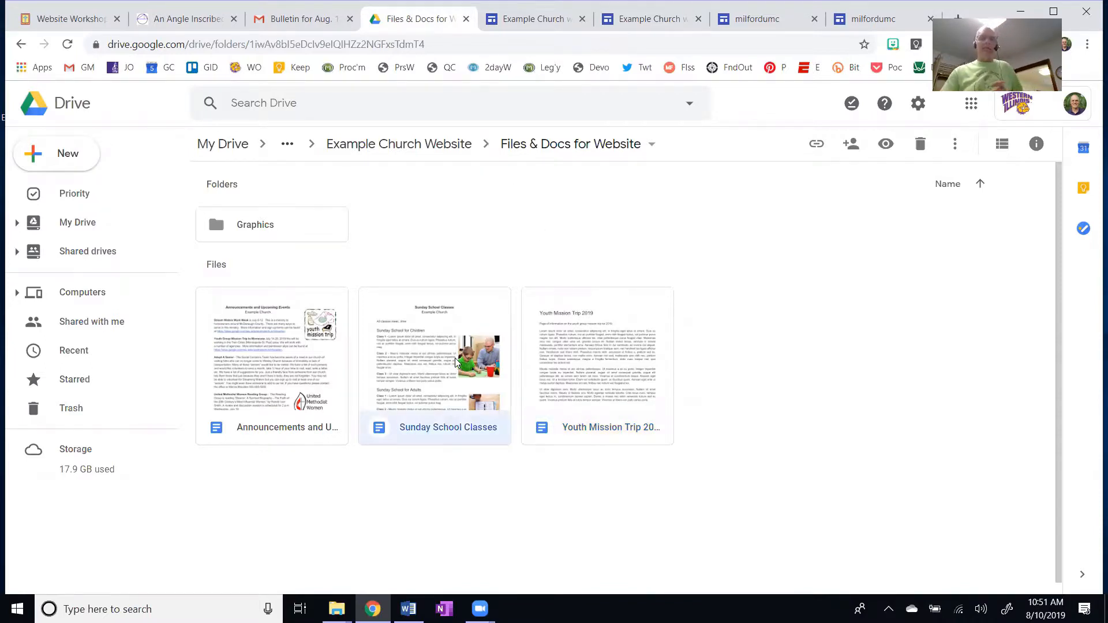
double_click(427, 366)
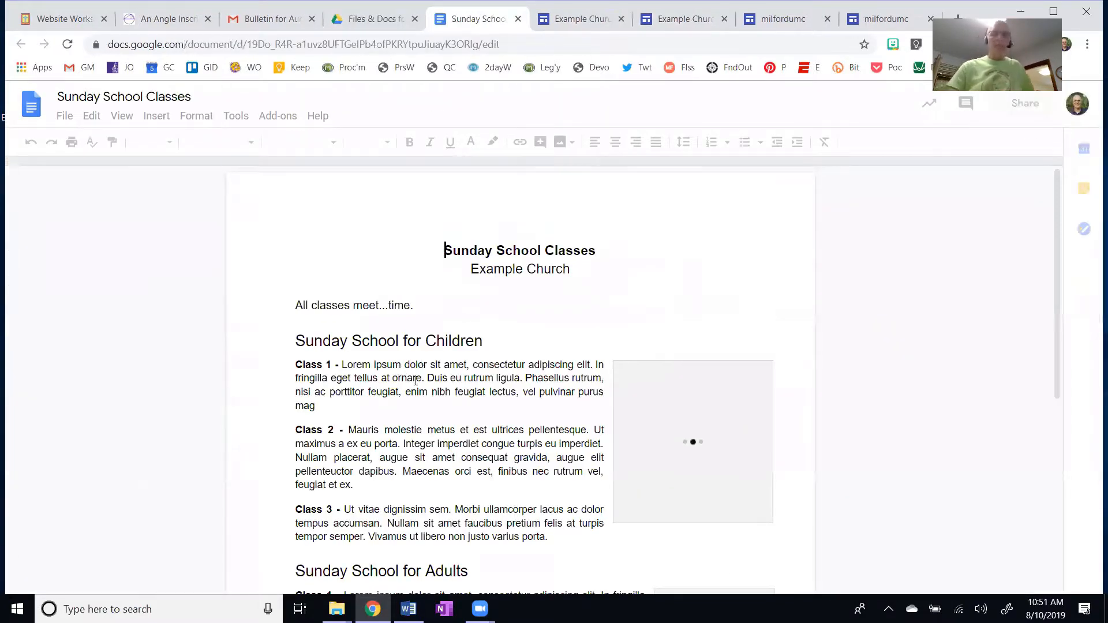
click(344, 364)
text(Make this a)
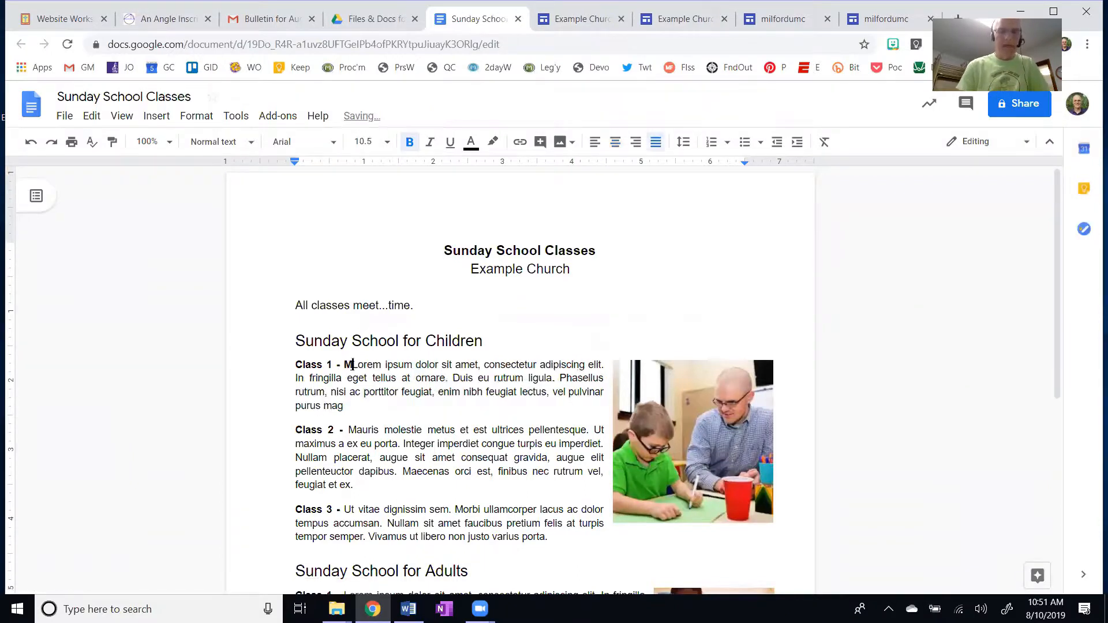
text(ctual lang)
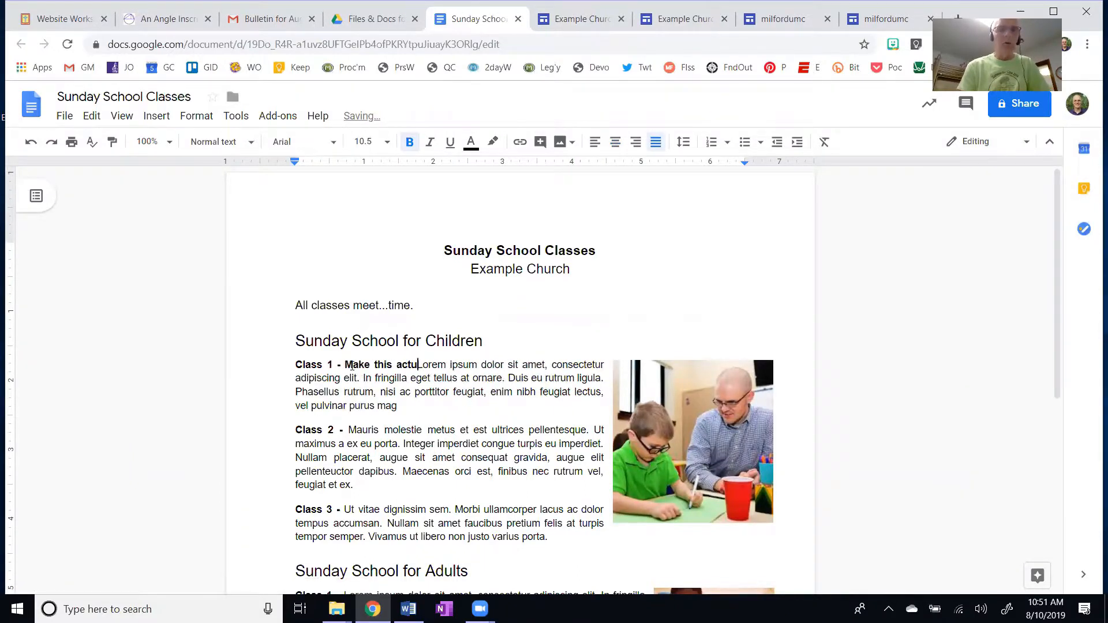
text(uage.)
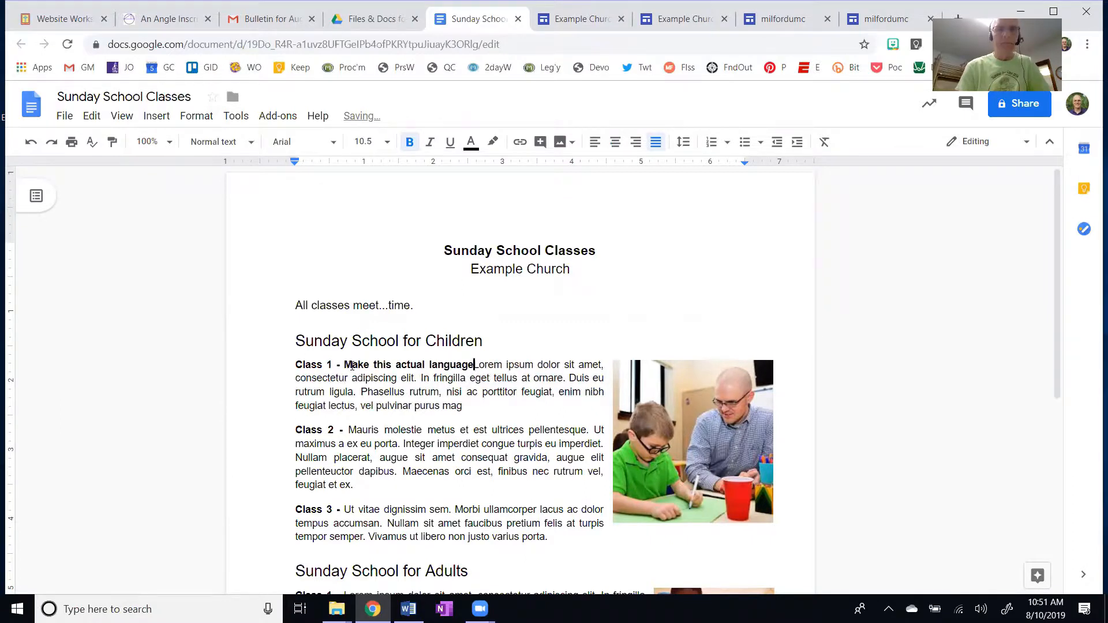
- Remove the bold formatting from "Make this actual language." in the Class 1 description
key(ctrl+shift+Left)
key(ctrl+shift+Left)
key(ctrl+shift+Left)
key(ctrl+shift+Left)
key(ctrl+shift+Left)
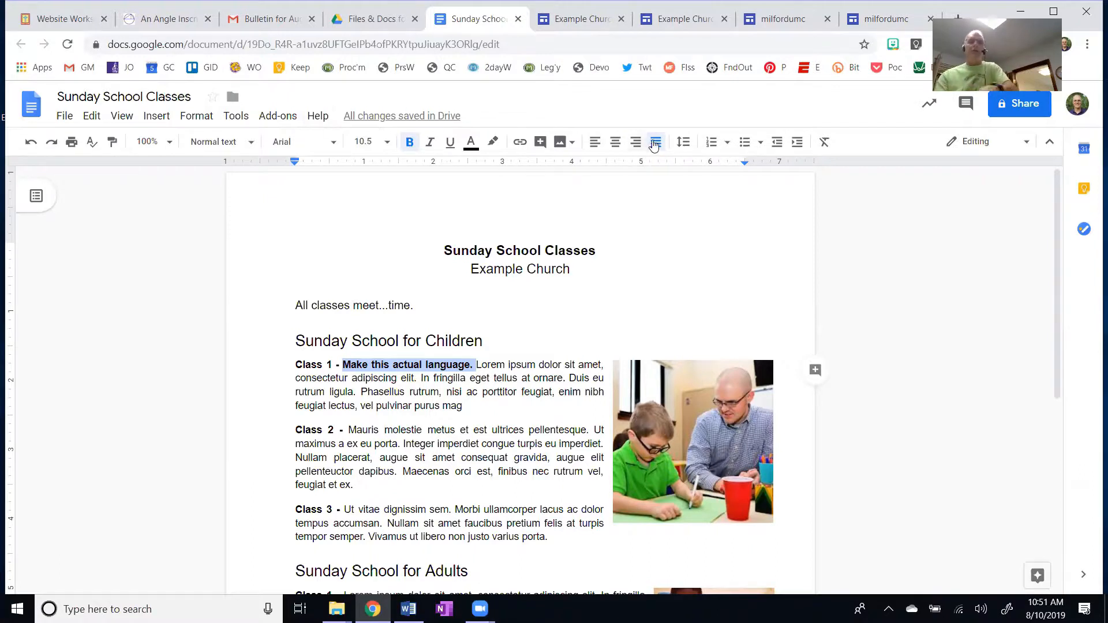
click(410, 143)
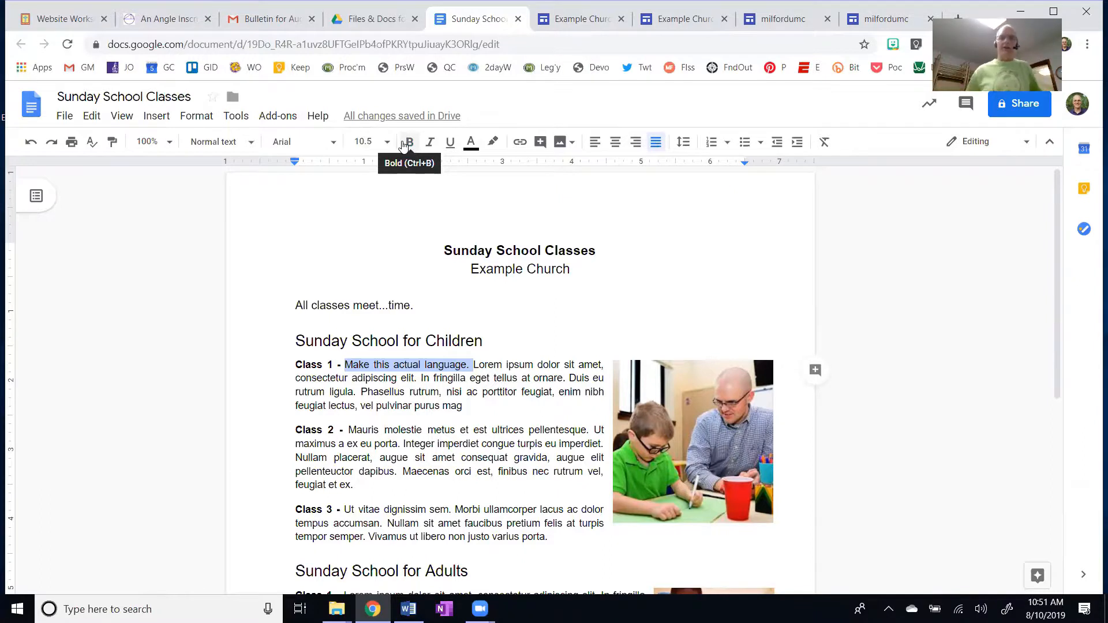
- Reload the Example Church site's Sunday School page in the editor and check the embedded document's Class 1 text for the edit
click(585, 22)
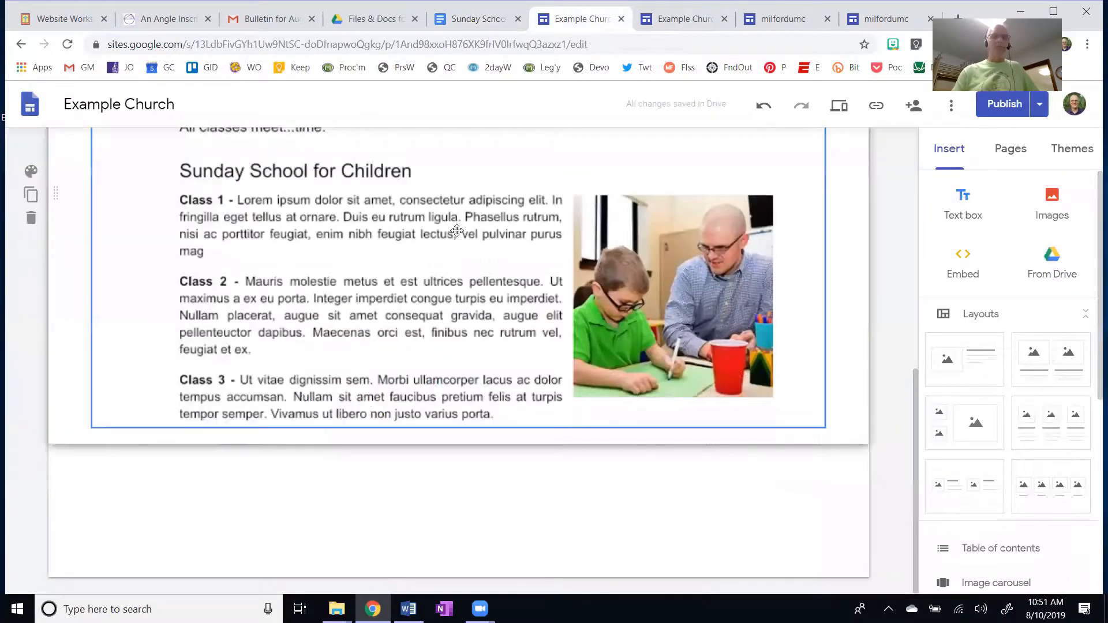
scroll(454, 238, up, 3)
scroll(454, 238, up, 5)
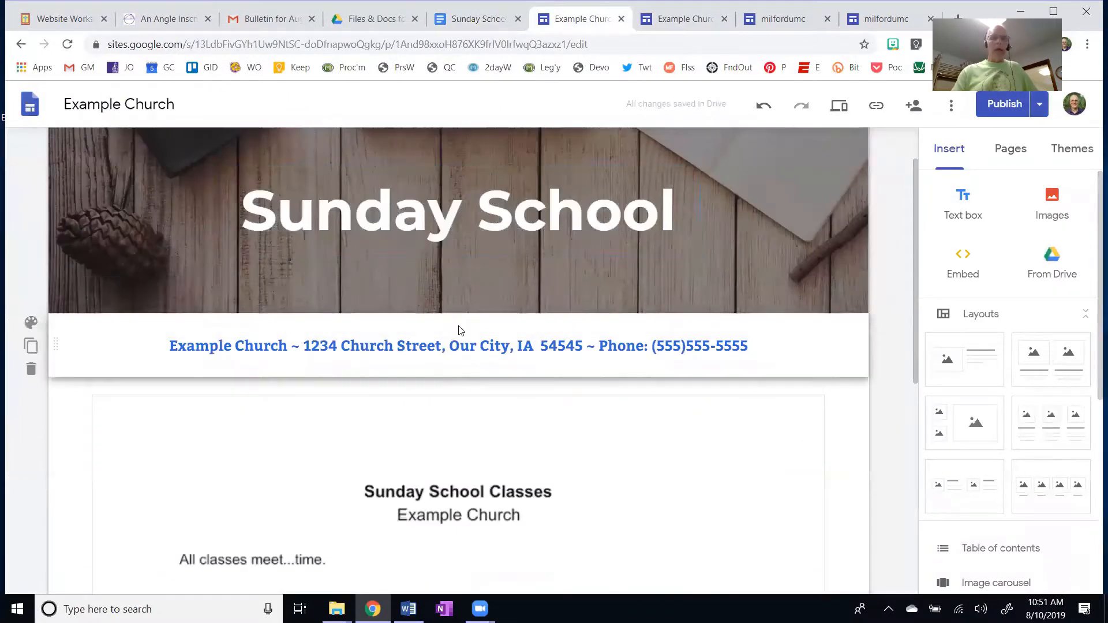
scroll(462, 324, down, 2)
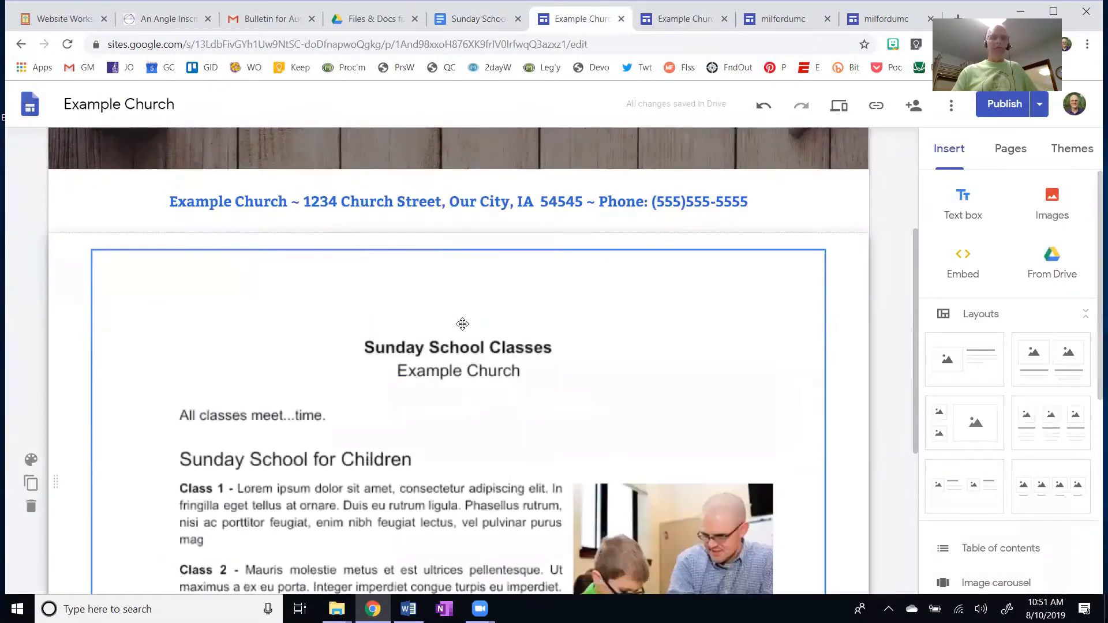
click(67, 46)
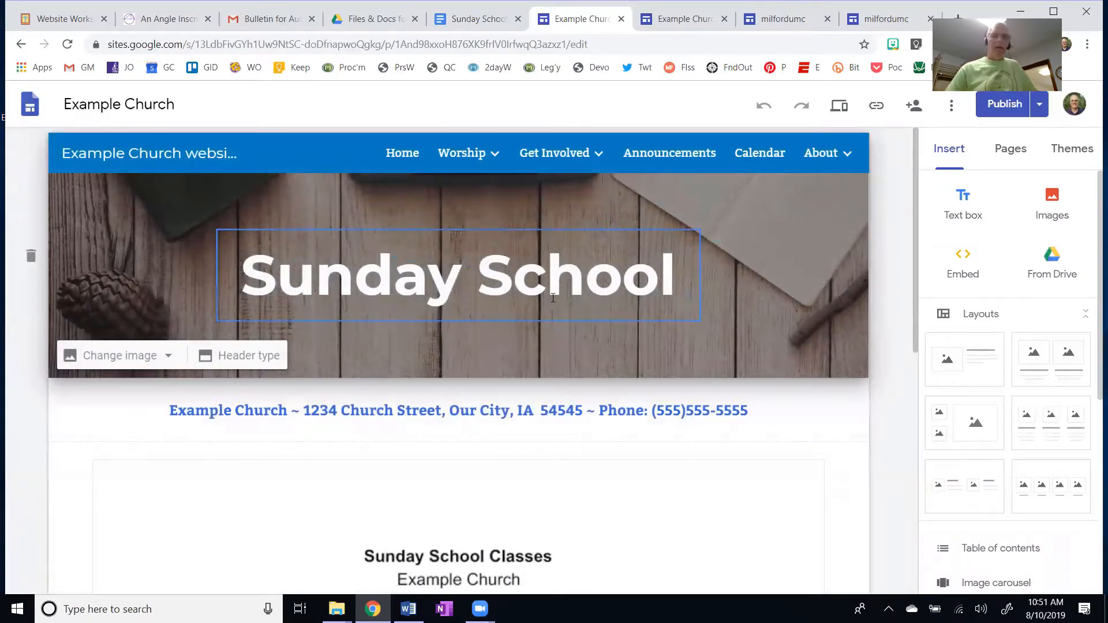
scroll(549, 295, down, 4)
scroll(558, 295, down, 1)
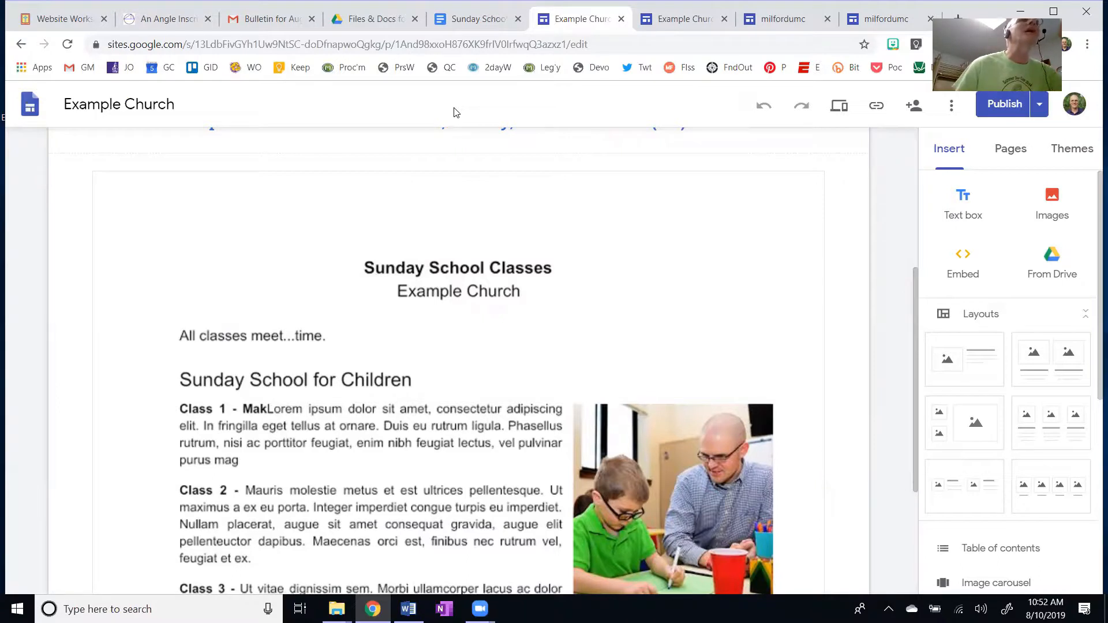
- Compare the Class 1 text in the Sunday School Classes document with the embedded copy after reloading the site editor again
click(481, 18)
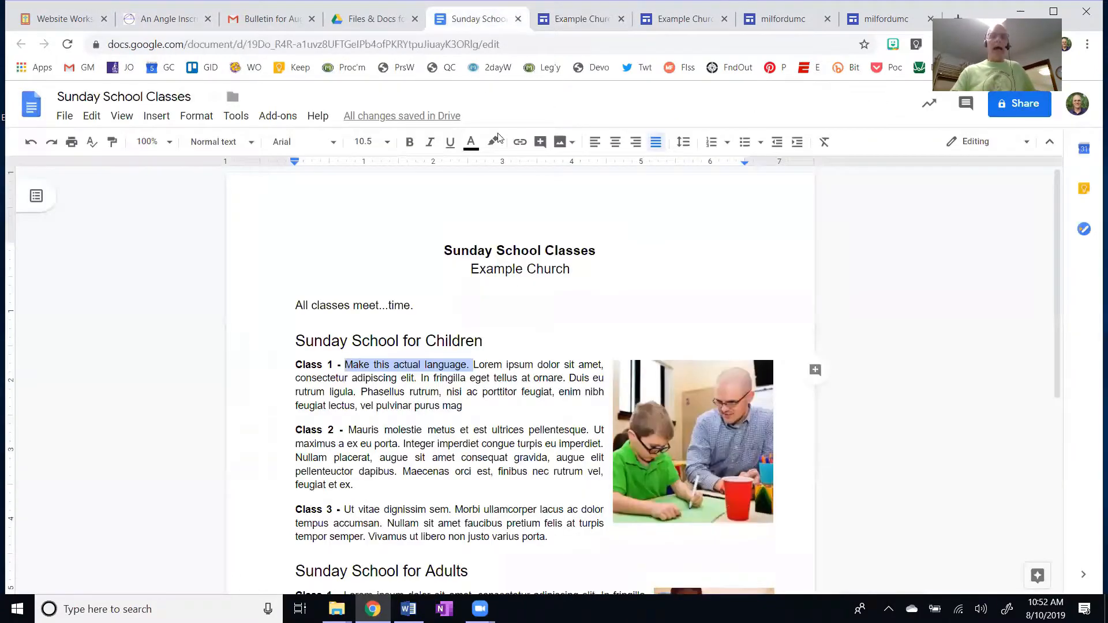
click(554, 403)
click(590, 318)
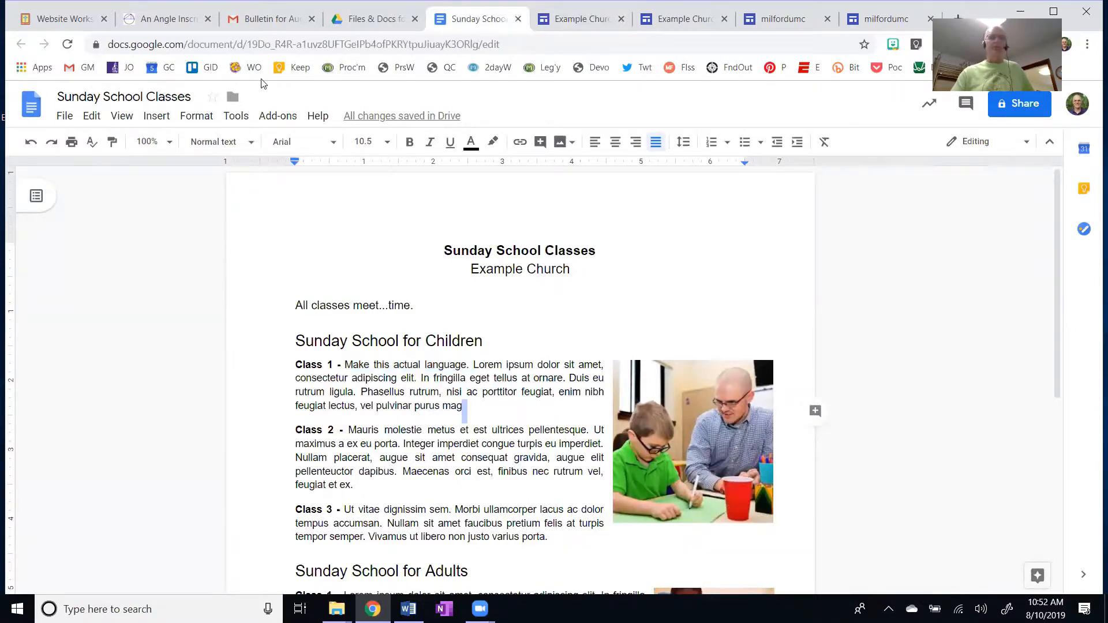
click(564, 21)
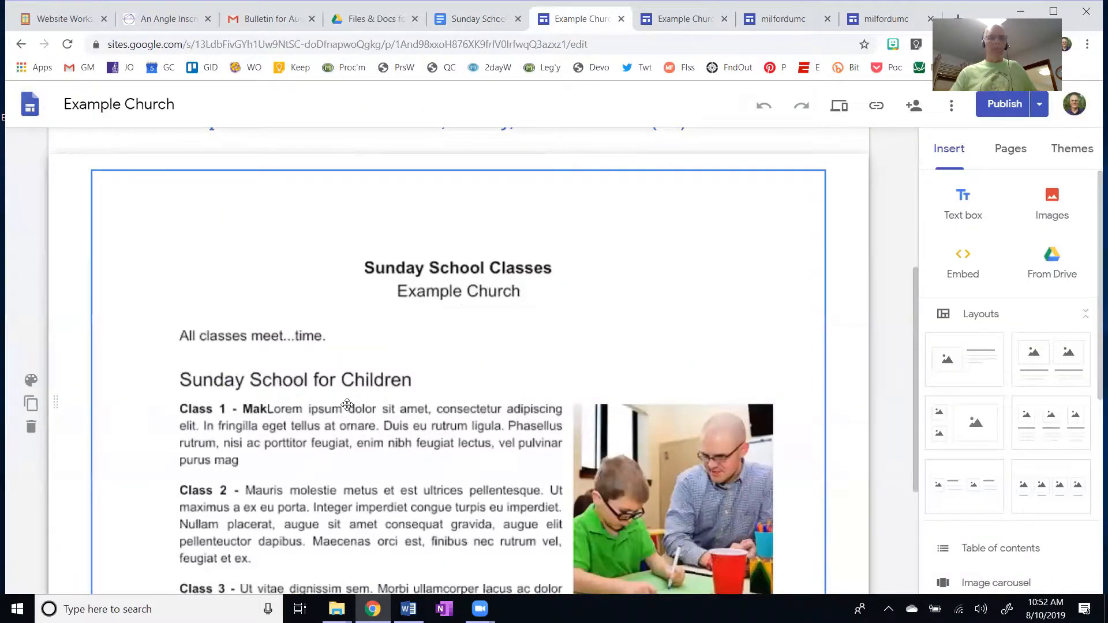
click(68, 45)
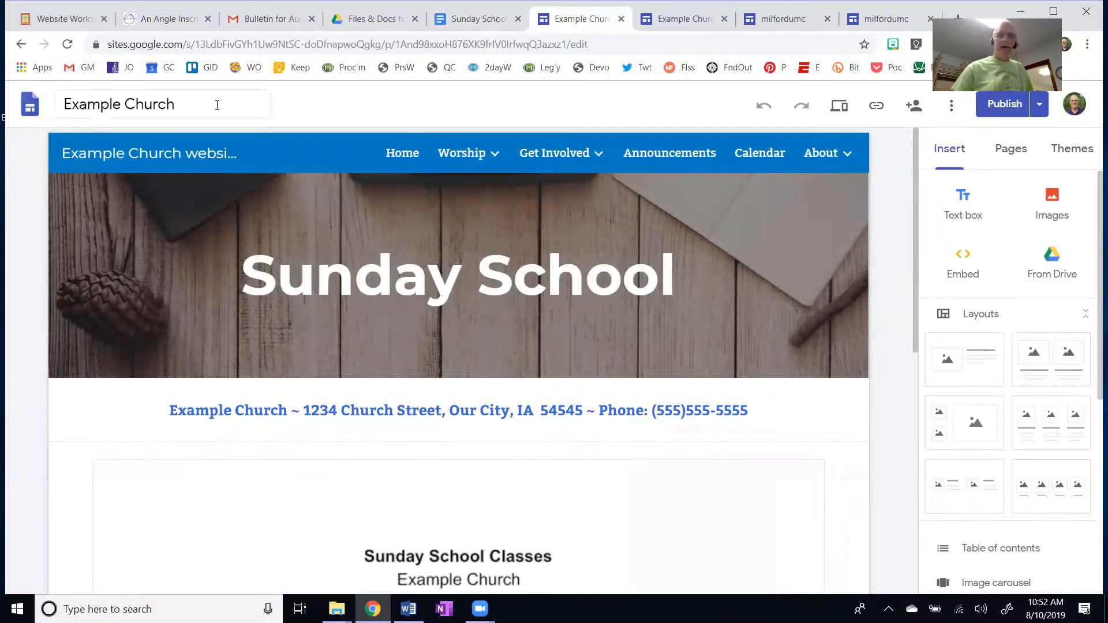
scroll(536, 400, down, 3)
scroll(584, 403, down, 3)
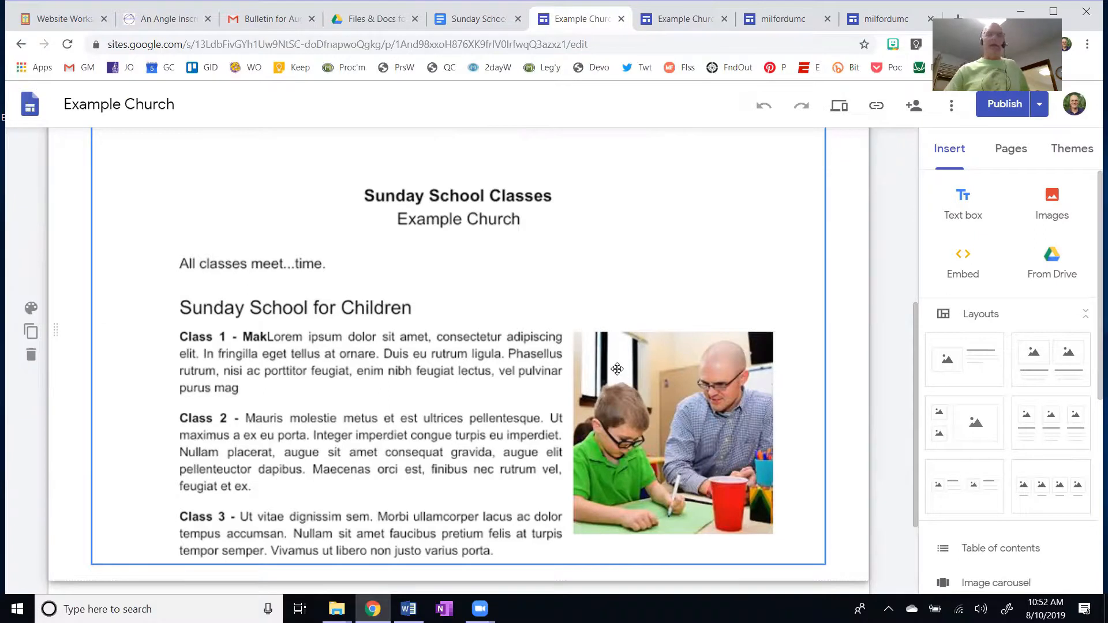
scroll(663, 410, up, 3)
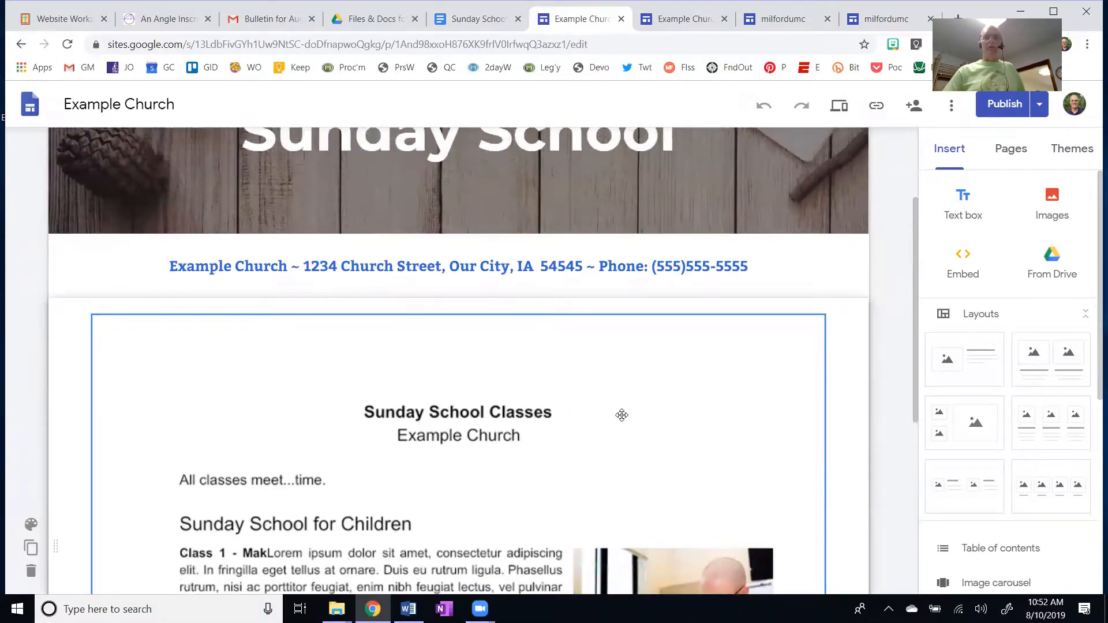
scroll(660, 413, up, 2)
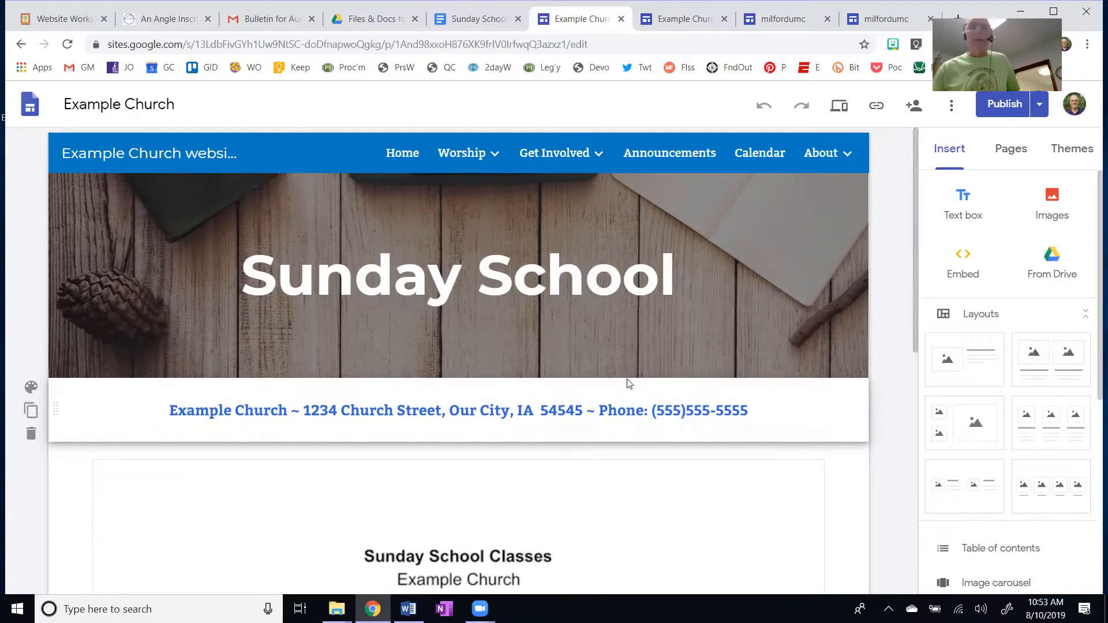
- Close the Example Church and milfordumc site pages, leaving the Sunday School Classes document open
click(621, 20)
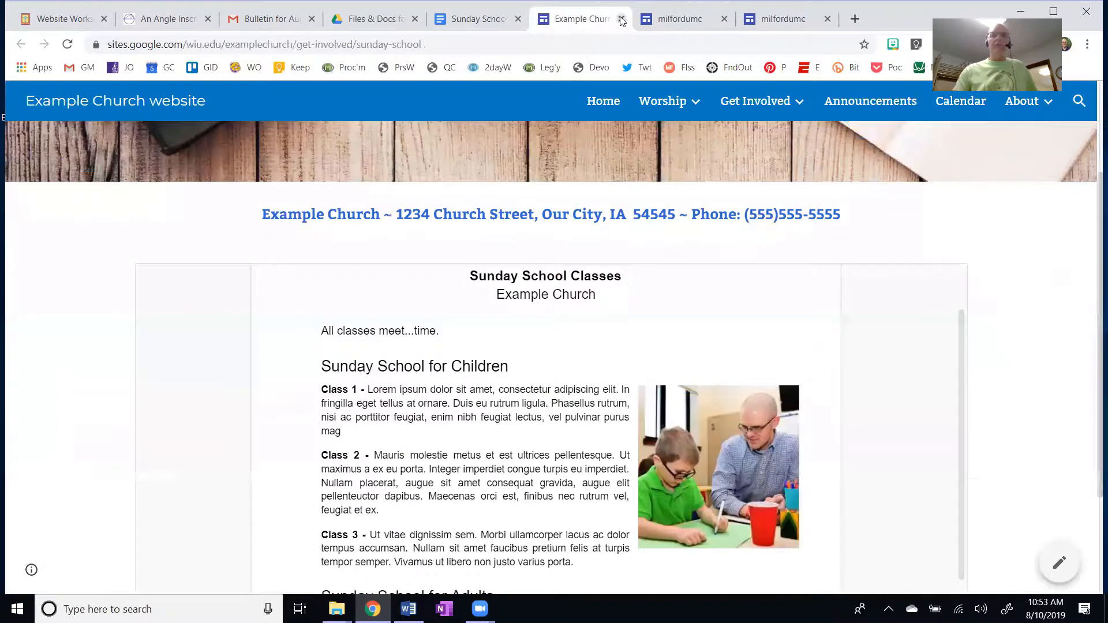
click(621, 20)
click(621, 20)
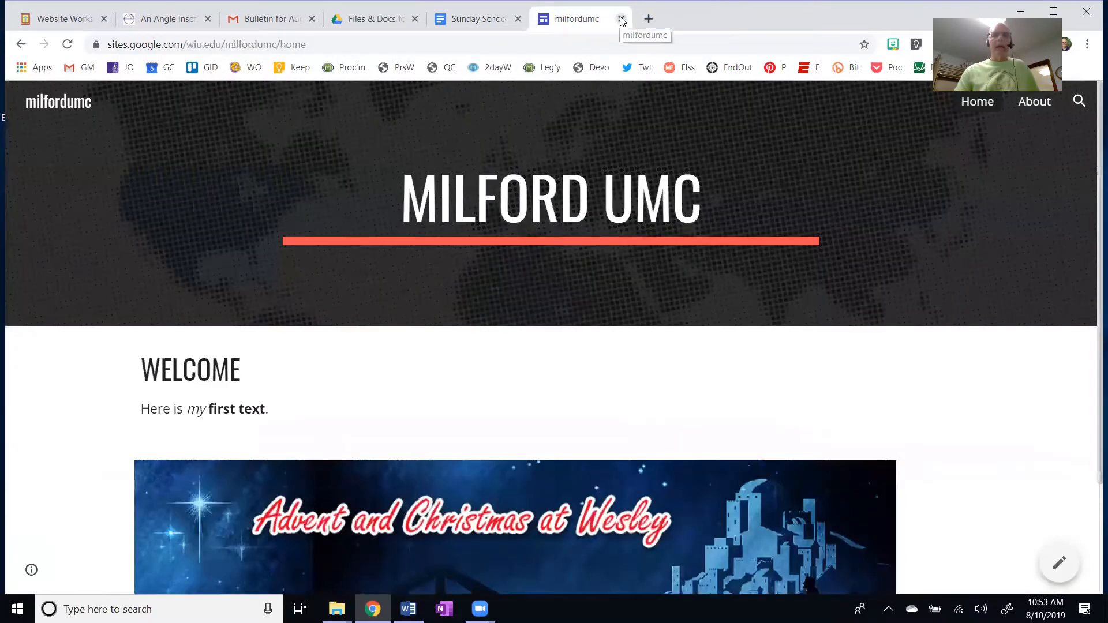
click(621, 20)
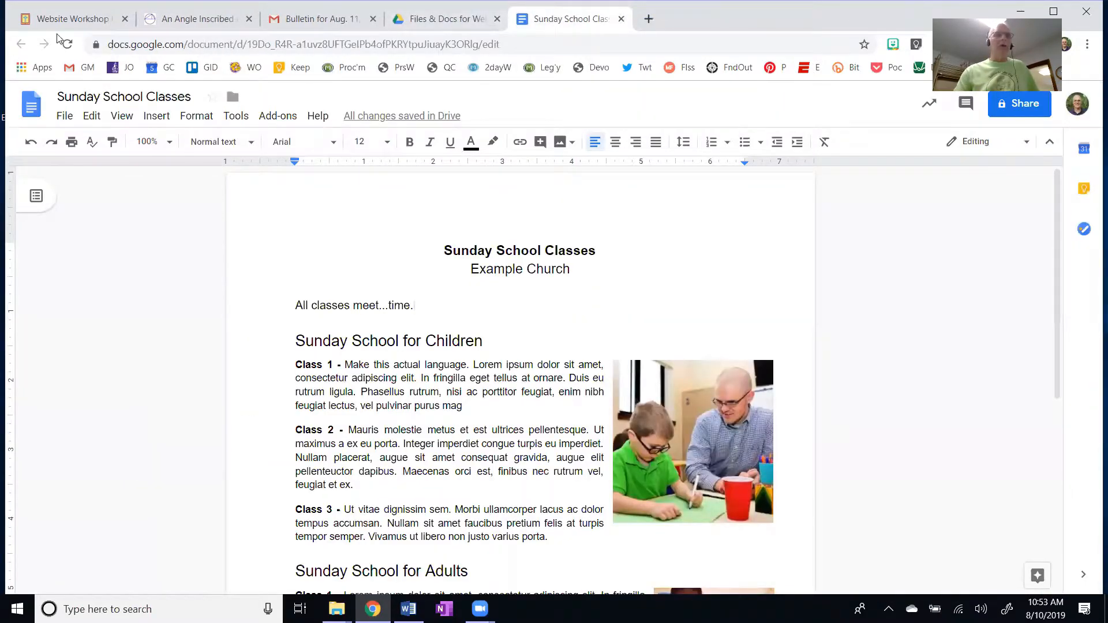
- Open the Agenda handout from the Website Workshop I page and look through its items
click(82, 26)
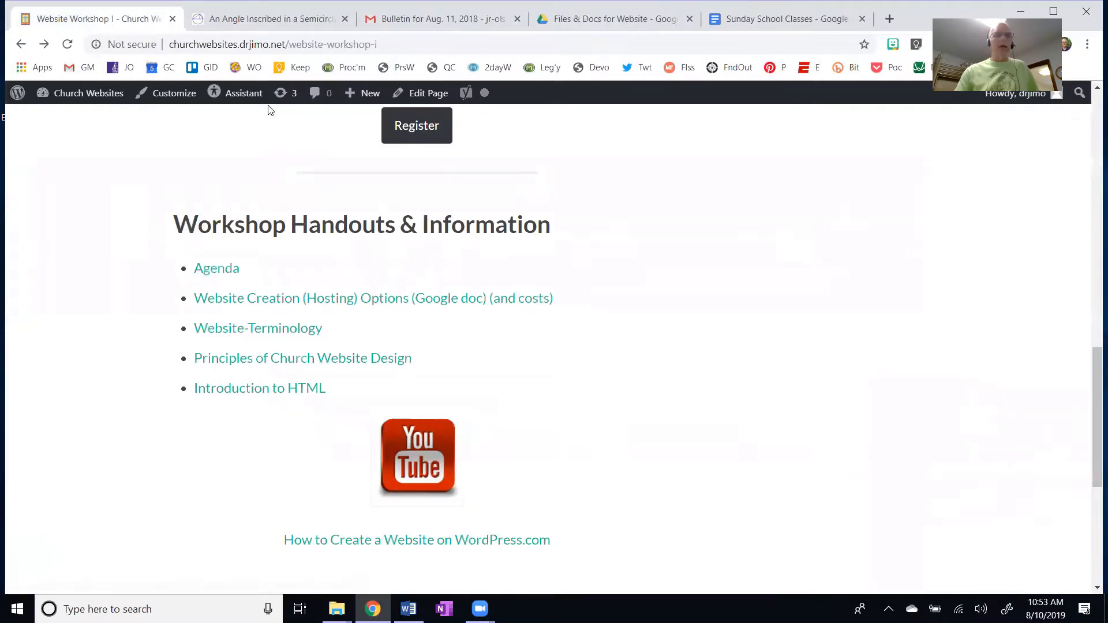
click(220, 268)
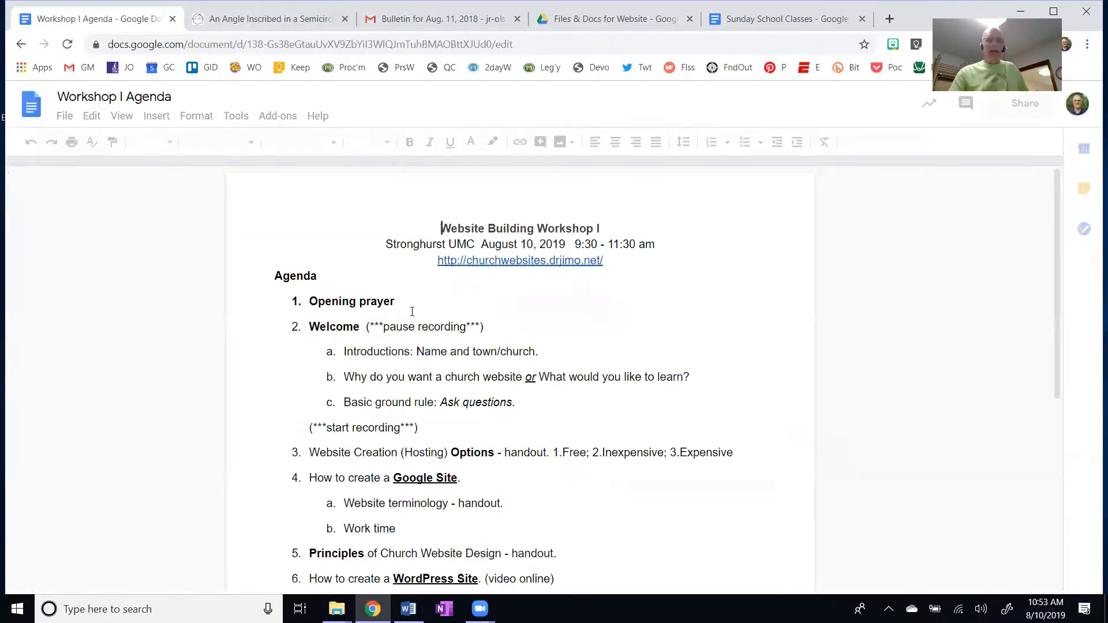
scroll(408, 313, down, 4)
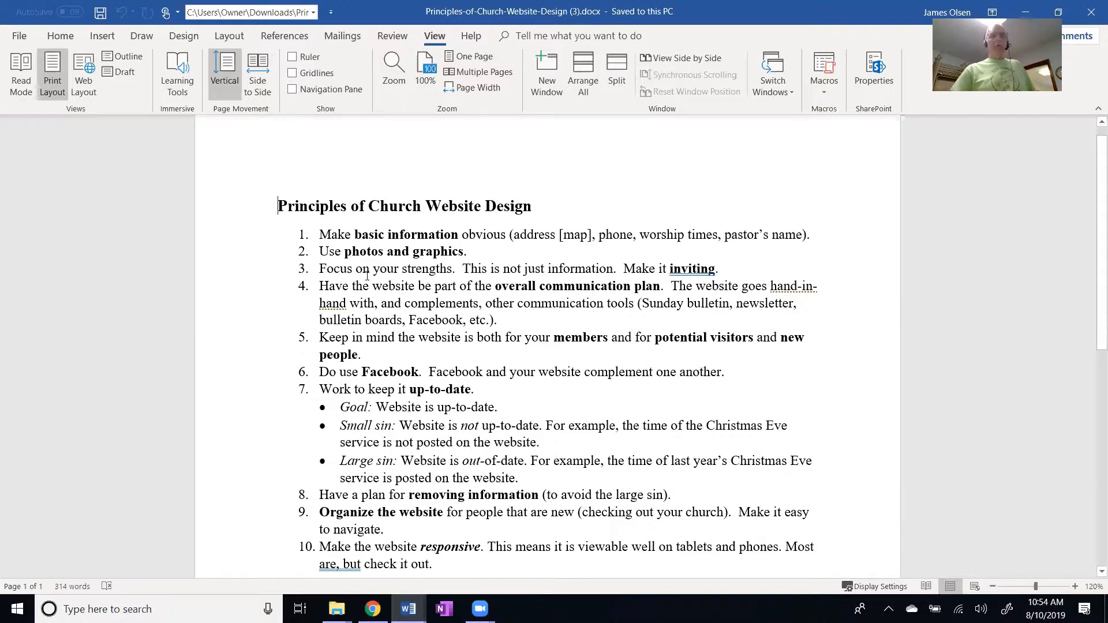
- In Word, review the Principles of Church Website Design list, highlighting the inviting, overall communication plan and removing information points
drag(378, 276, 726, 279)
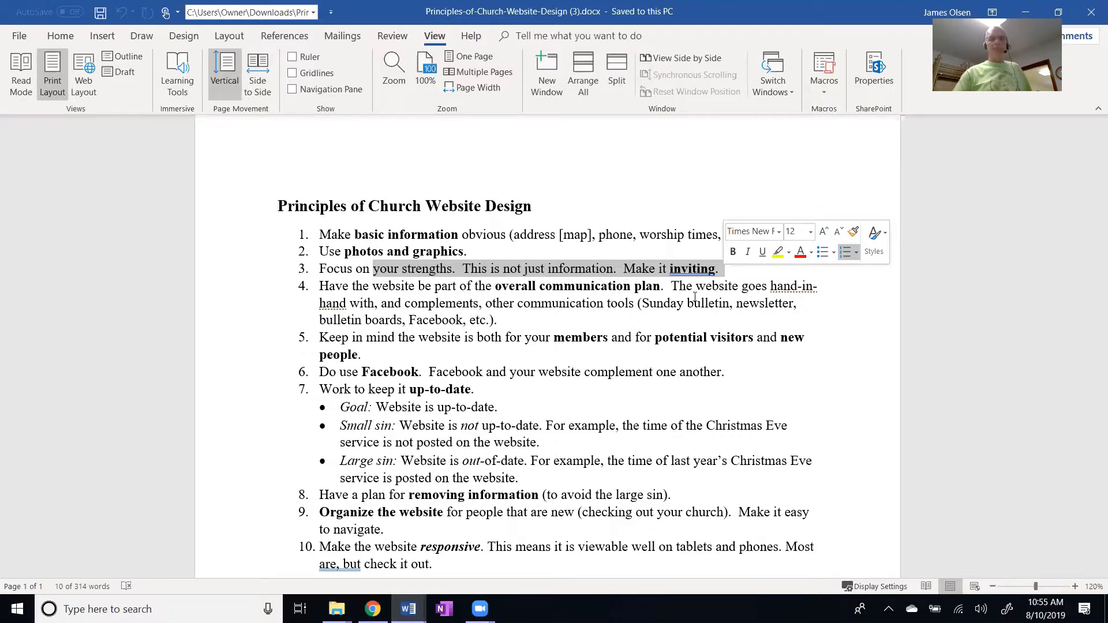
drag(676, 290, 488, 293)
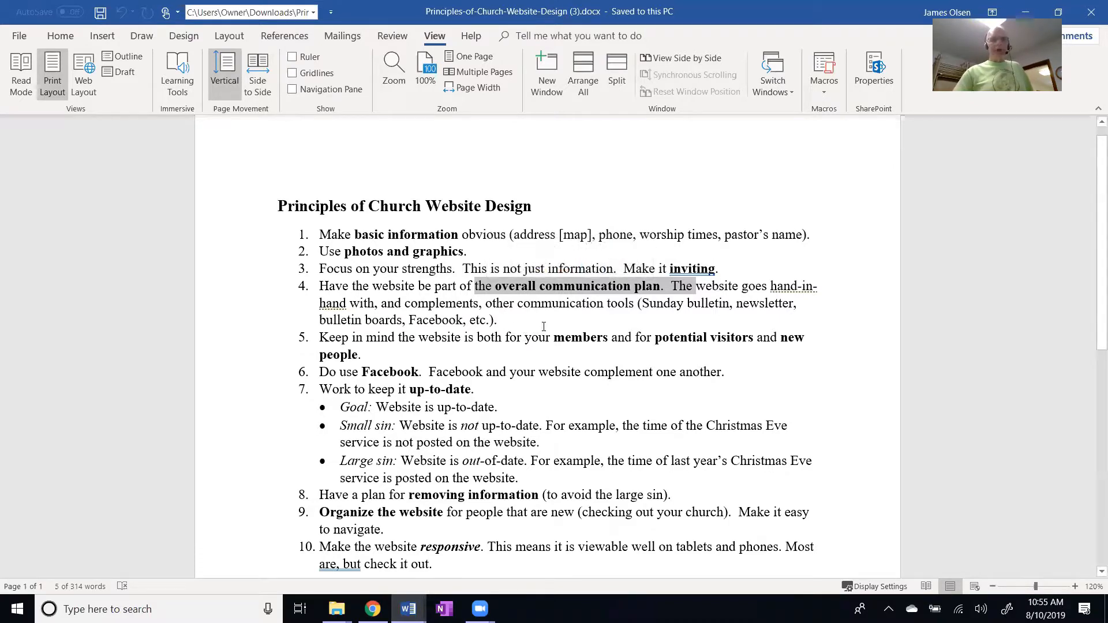
scroll(544, 327, down, 1)
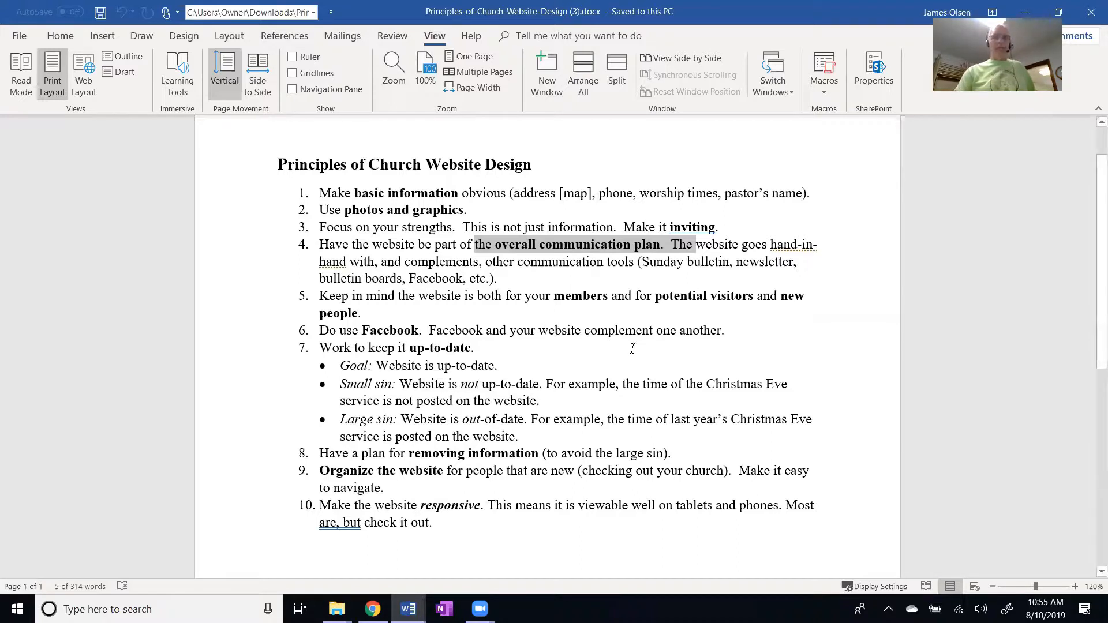
scroll(632, 347, down, 3)
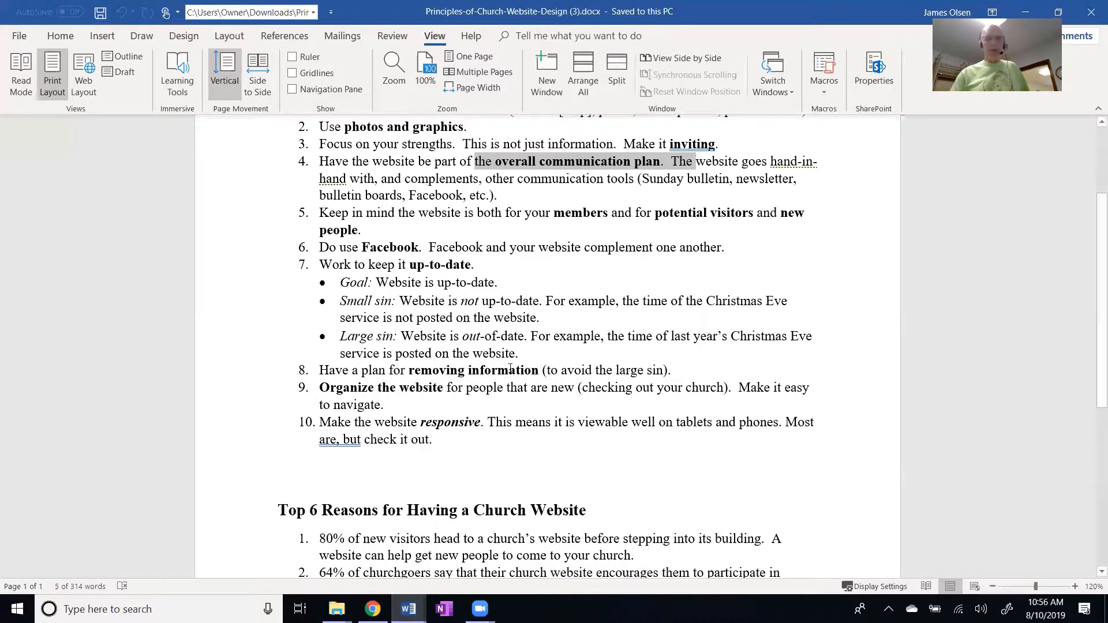
drag(543, 368, 428, 365)
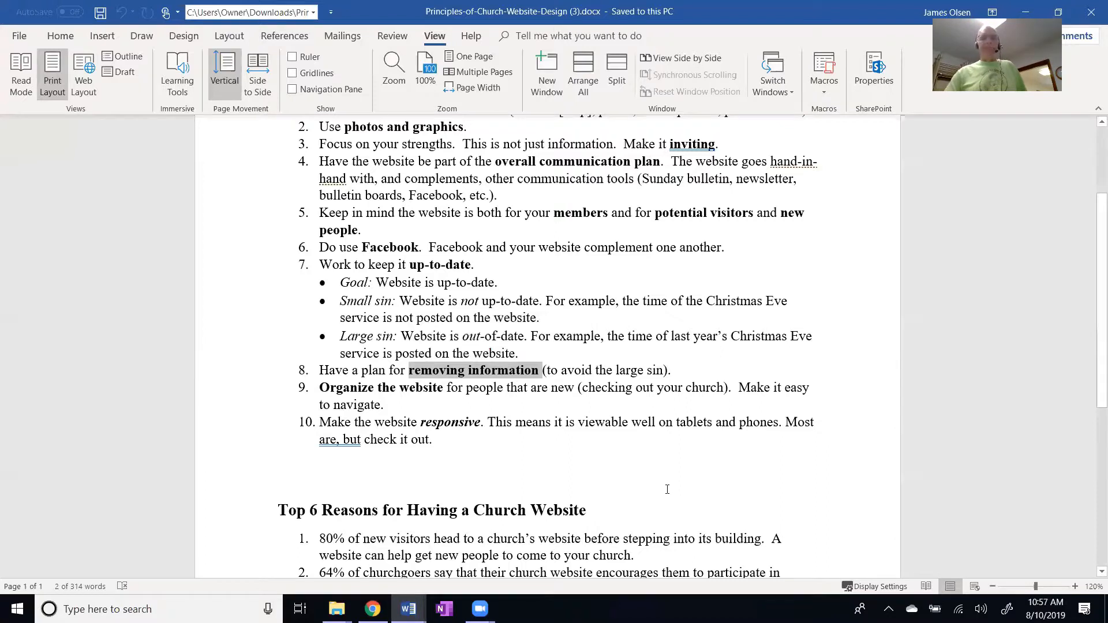
scroll(667, 489, up, 3)
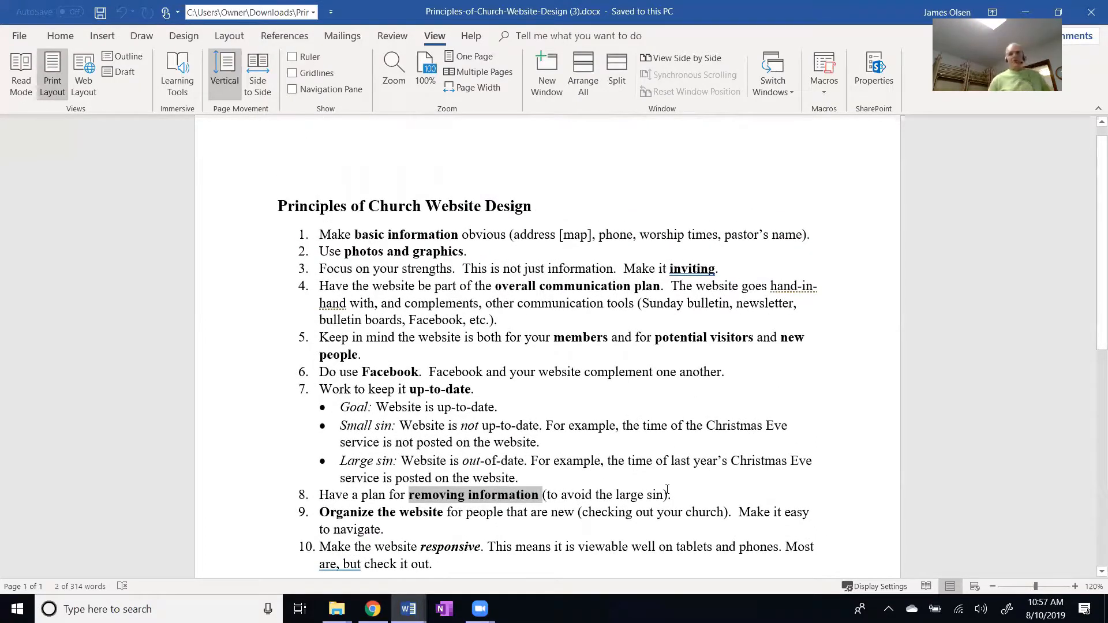
click(665, 402)
scroll(663, 401, down, 2)
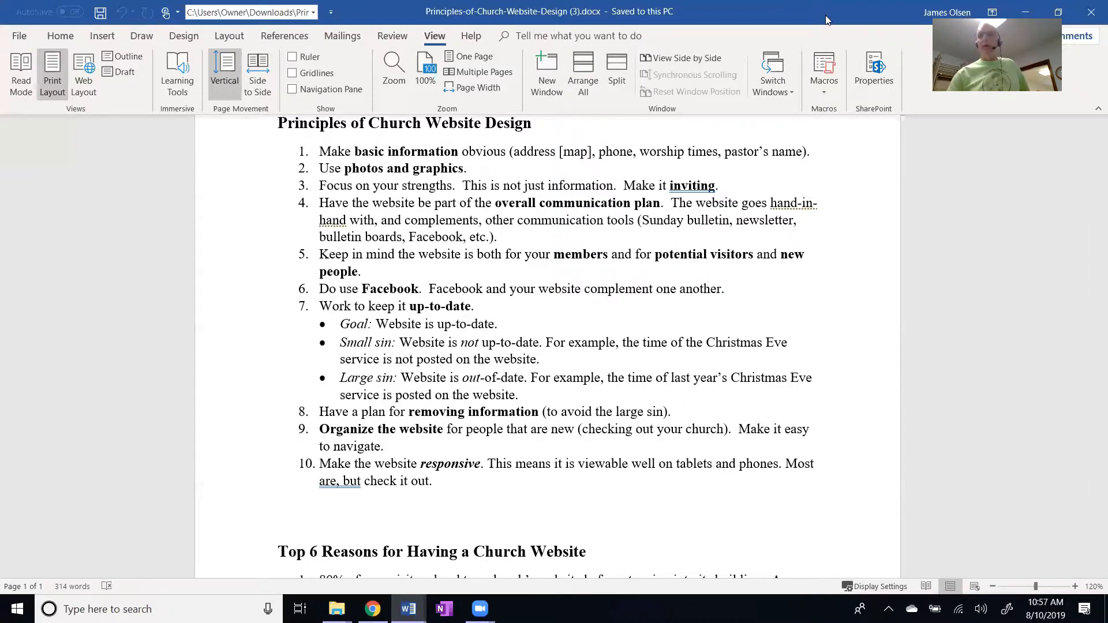
- Minimize the Principles of Church Website Design and Website Terminology documents and view the header of the Website Workshop I page
click(1033, 16)
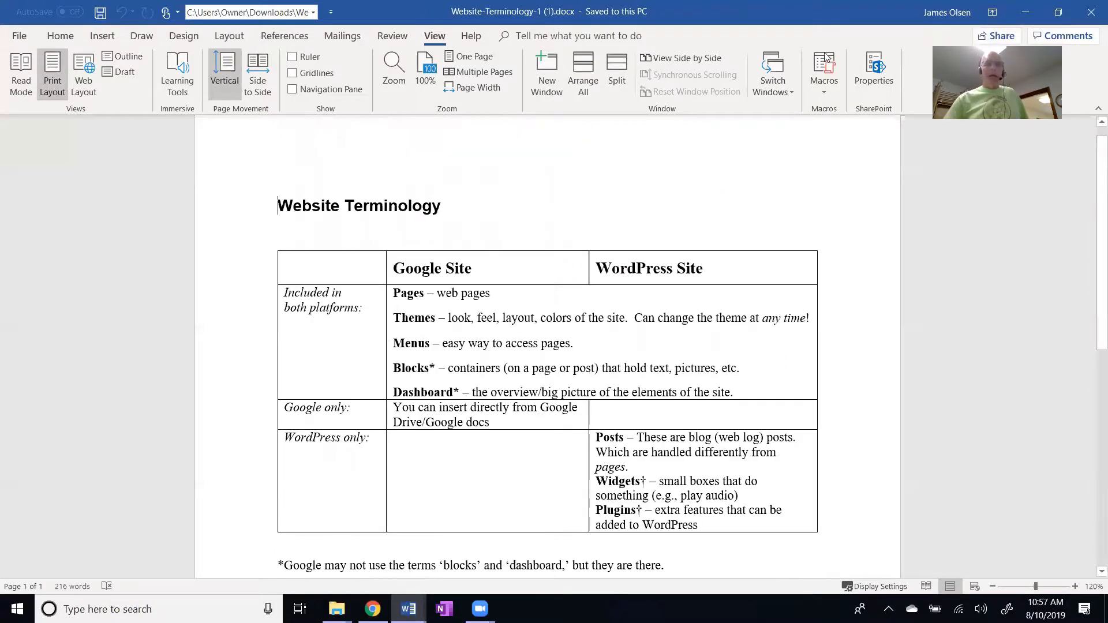
click(1031, 17)
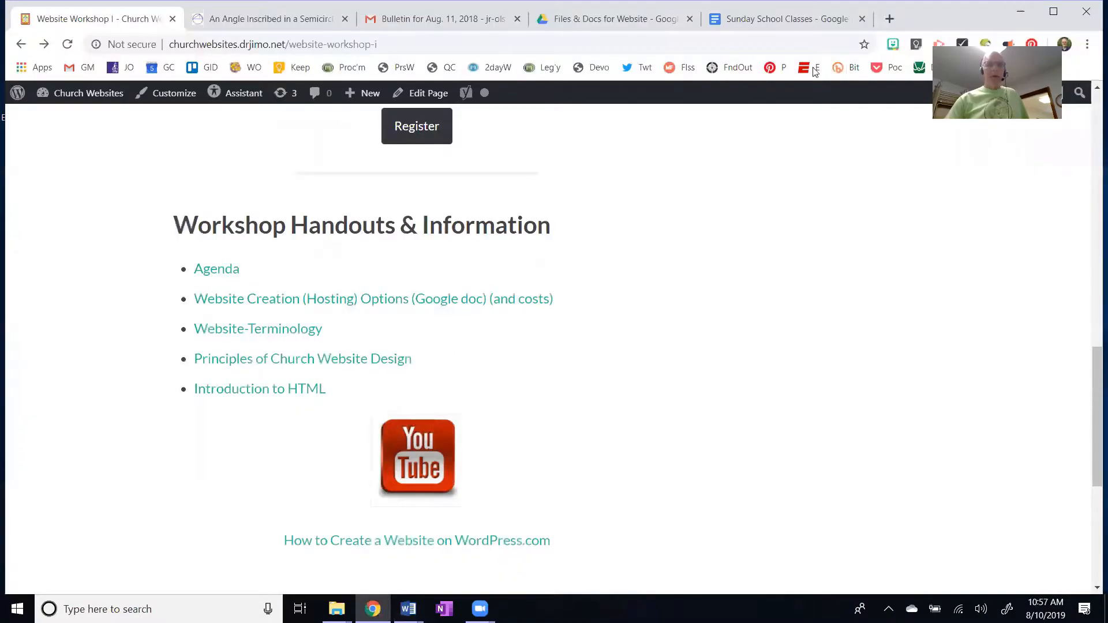
scroll(508, 156, up, 15)
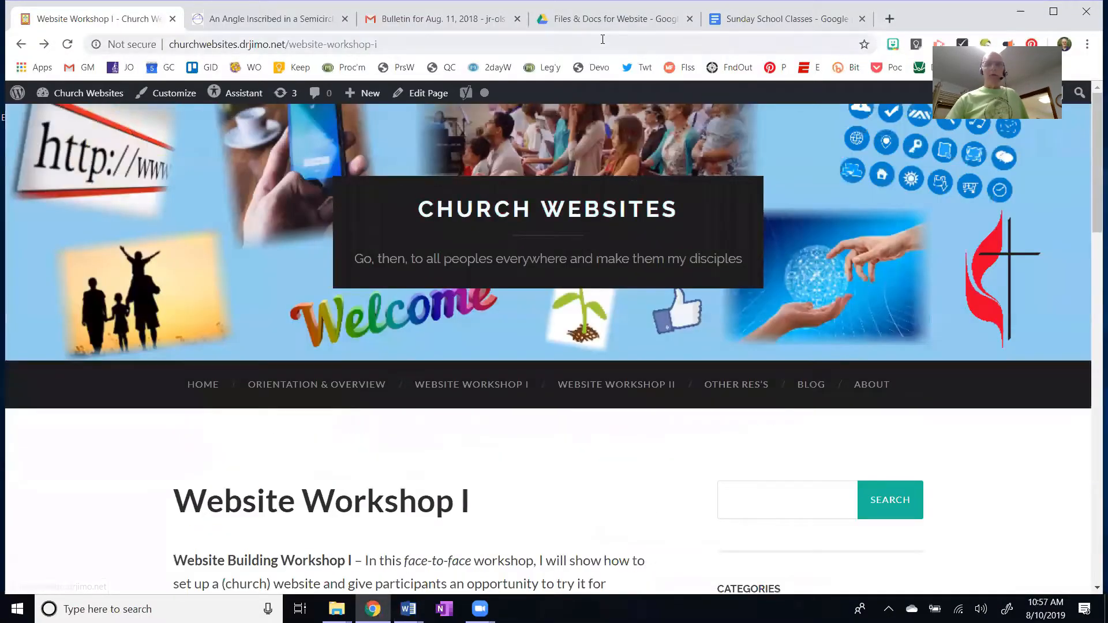
- Open the Church website folder in My Drive and view the actions available for the milfordumc site, including Remove
click(603, 19)
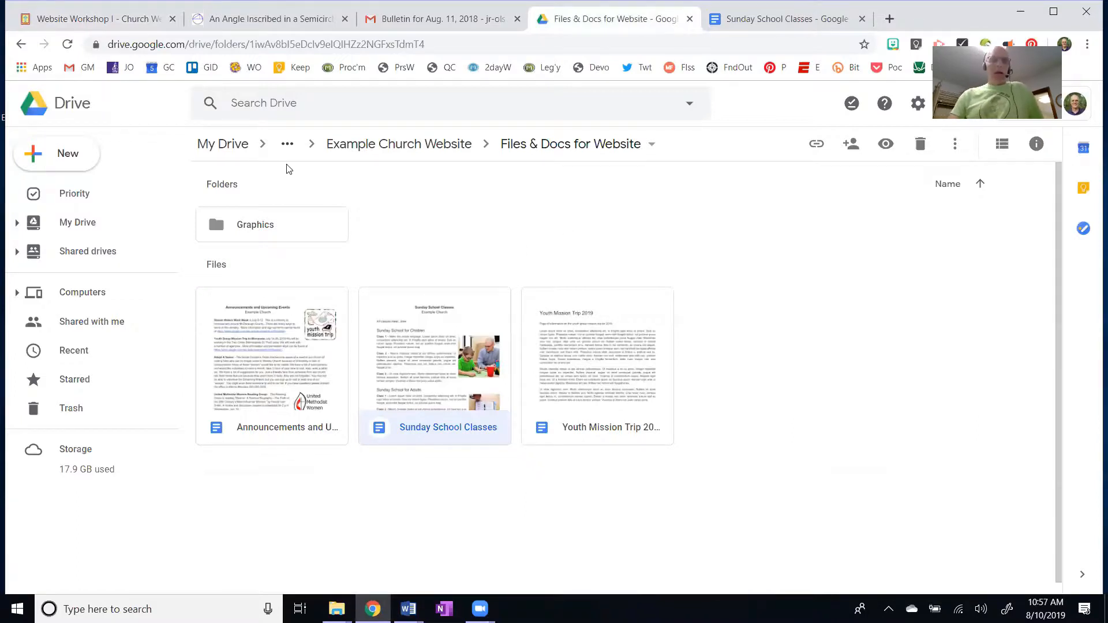
click(219, 144)
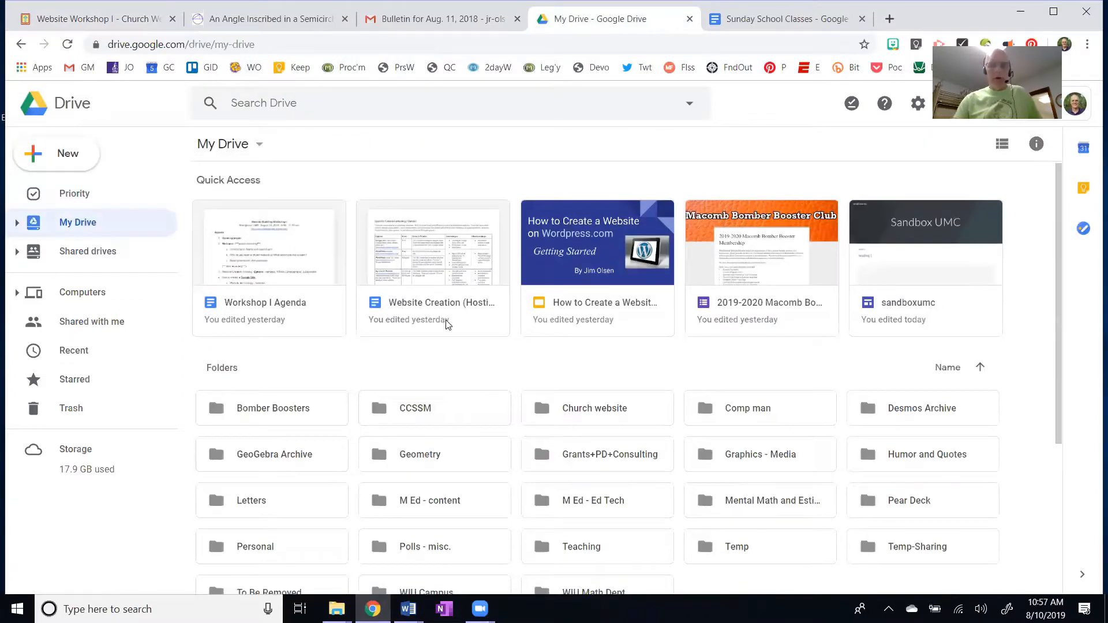
scroll(446, 324, down, 4)
double_click(620, 190)
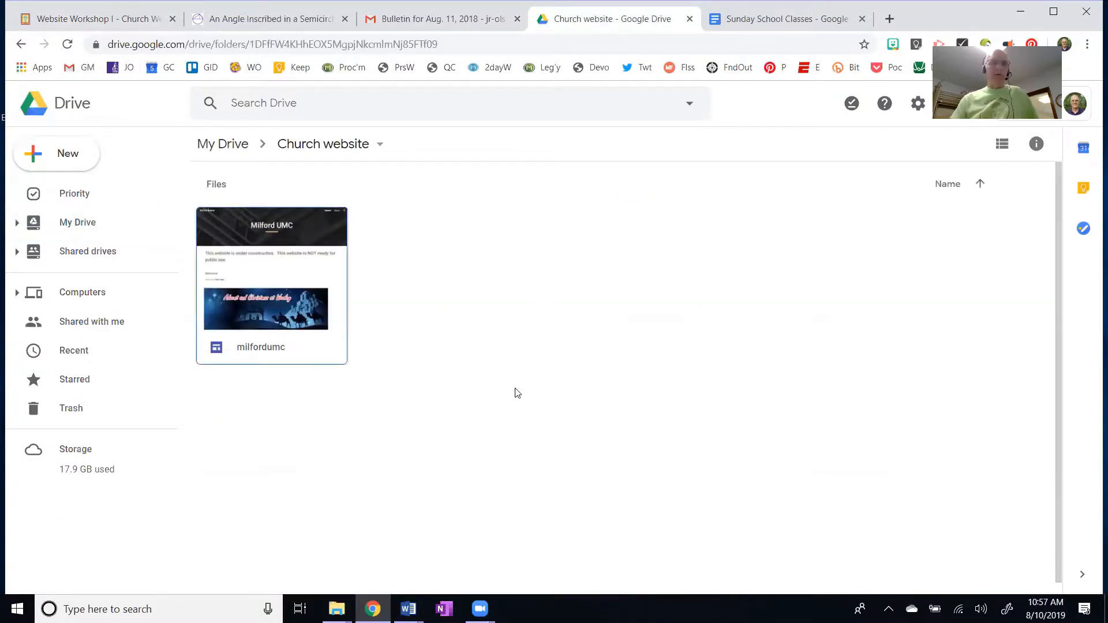
right_click(268, 280)
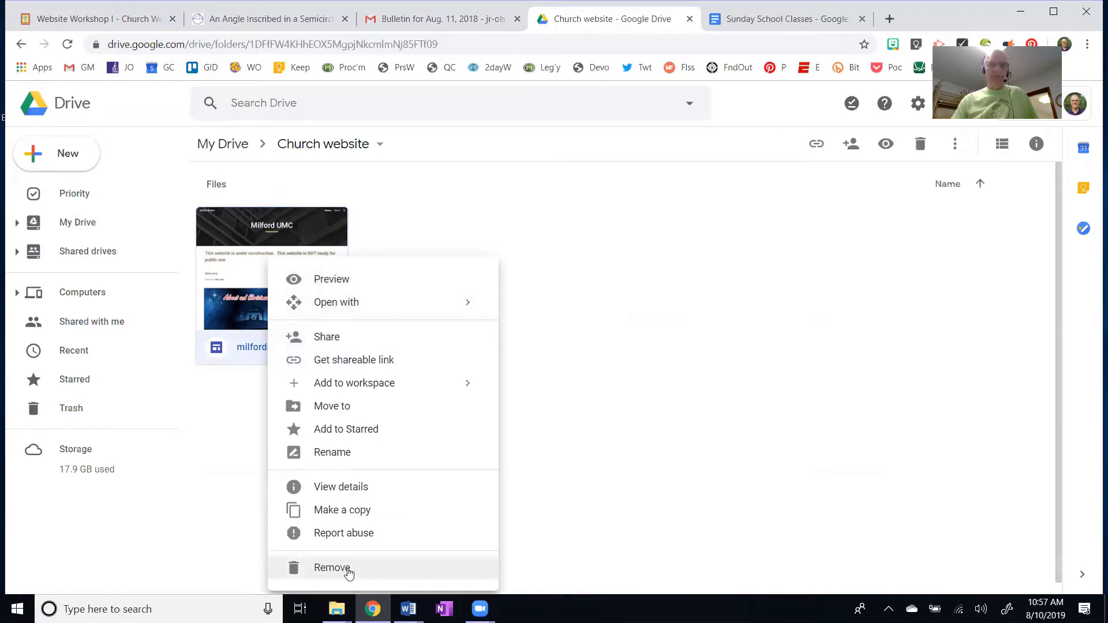
click(694, 354)
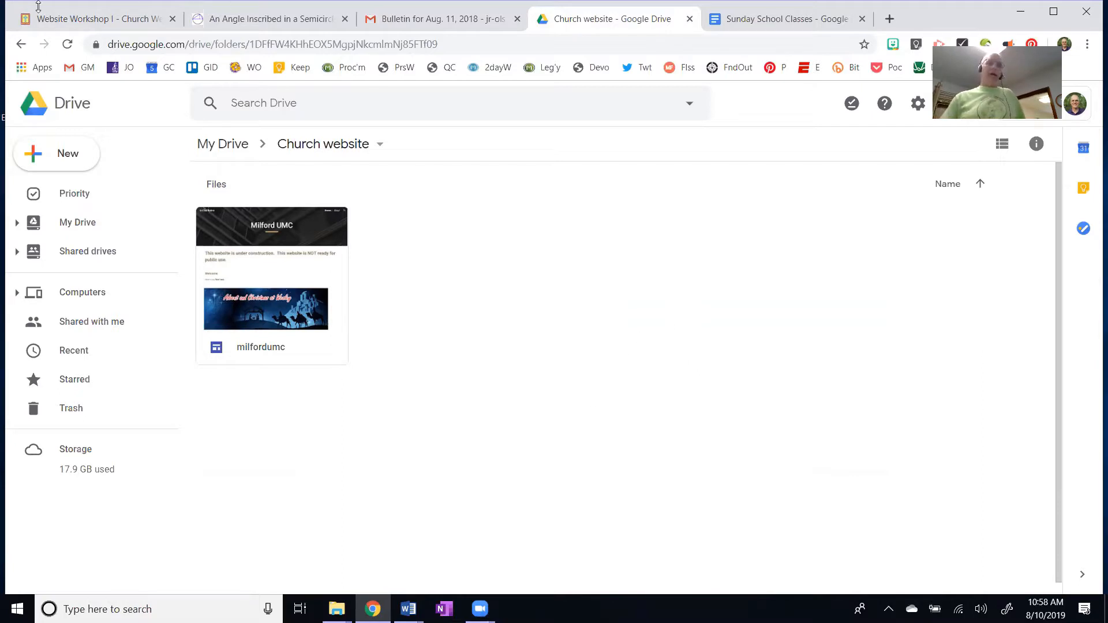
- Open the Orientation & Overview page of the Church Websites site and look through its example sites down to the Videos section
click(74, 21)
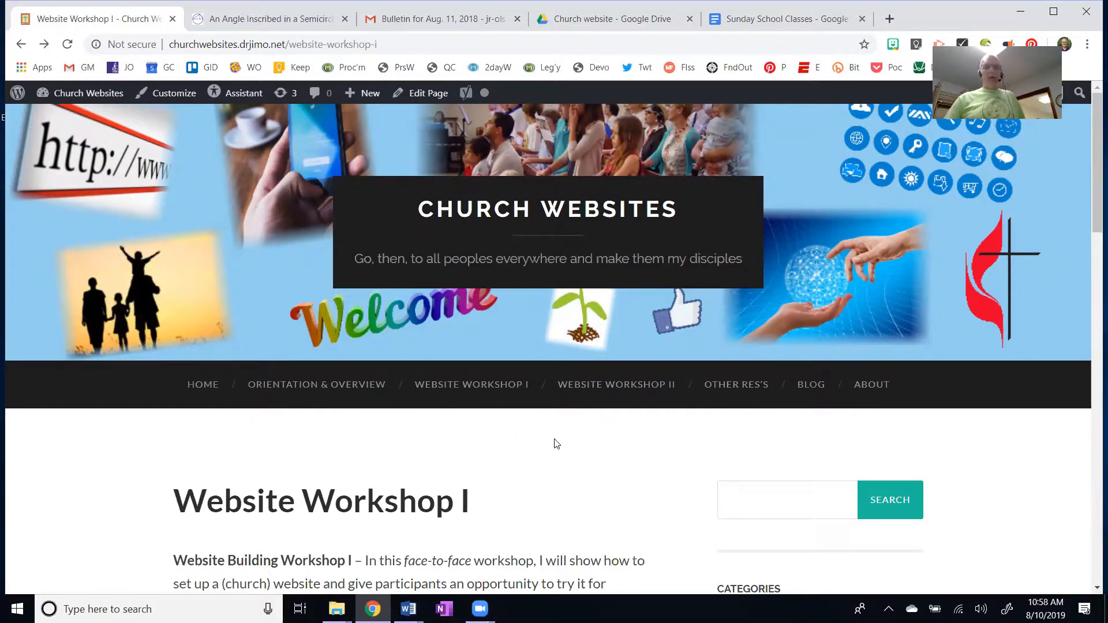
click(326, 392)
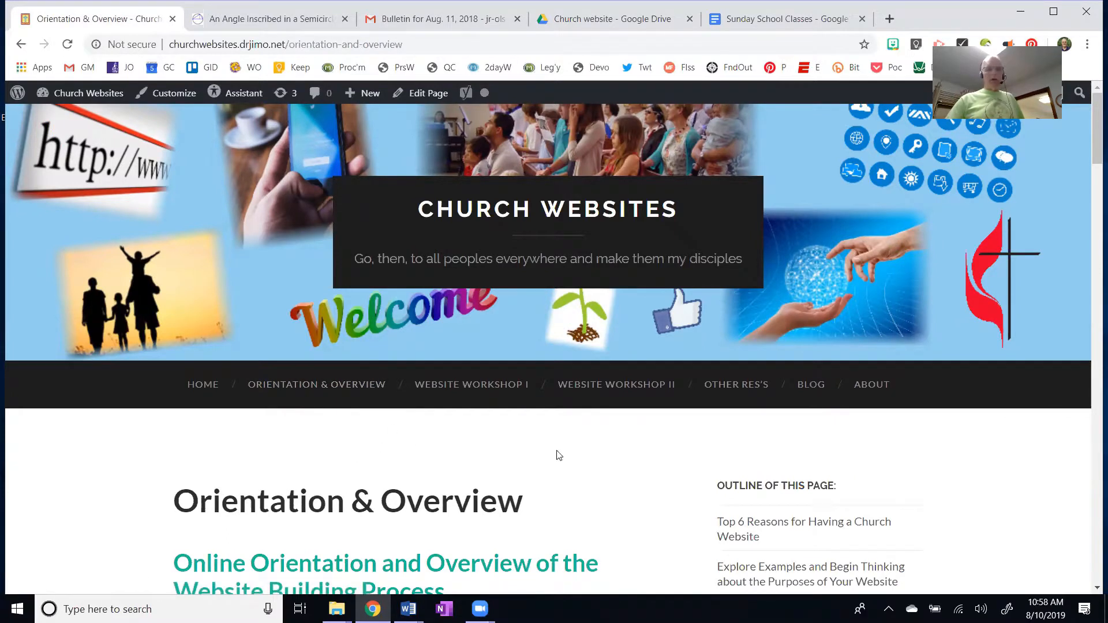
scroll(557, 460, down, 6)
scroll(557, 460, down, 8)
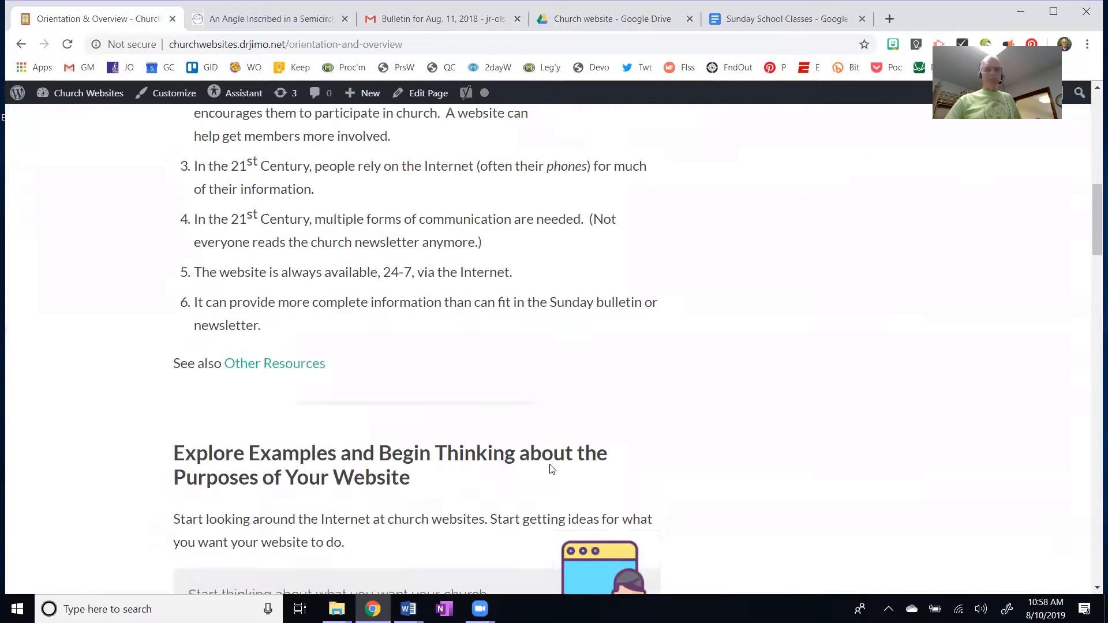
scroll(545, 476, down, 1)
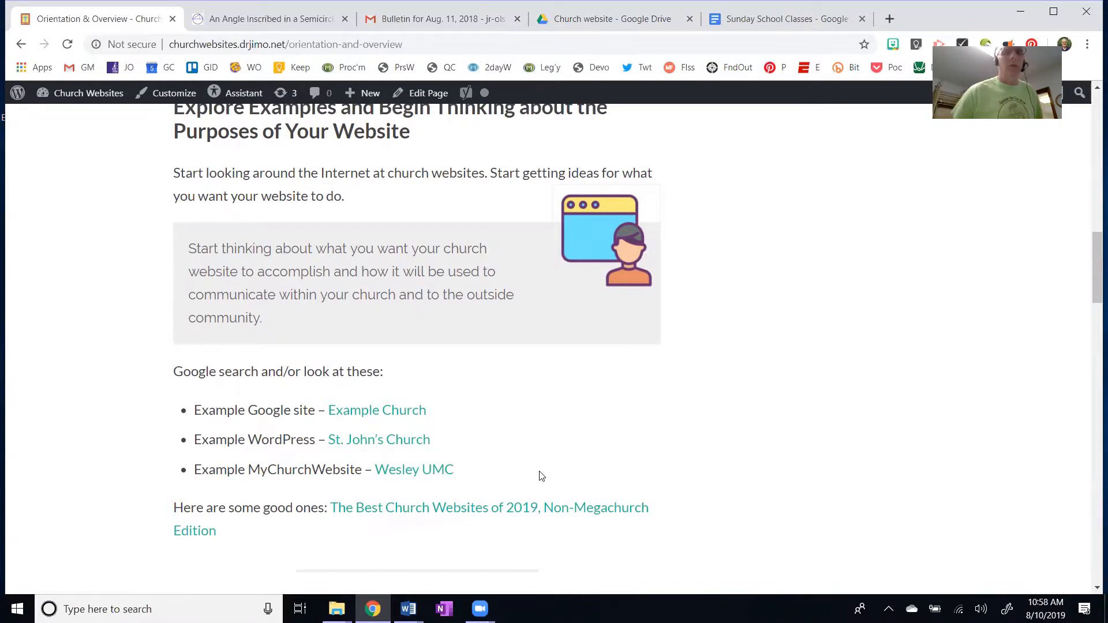
scroll(539, 476, down, 1)
scroll(535, 476, down, 4)
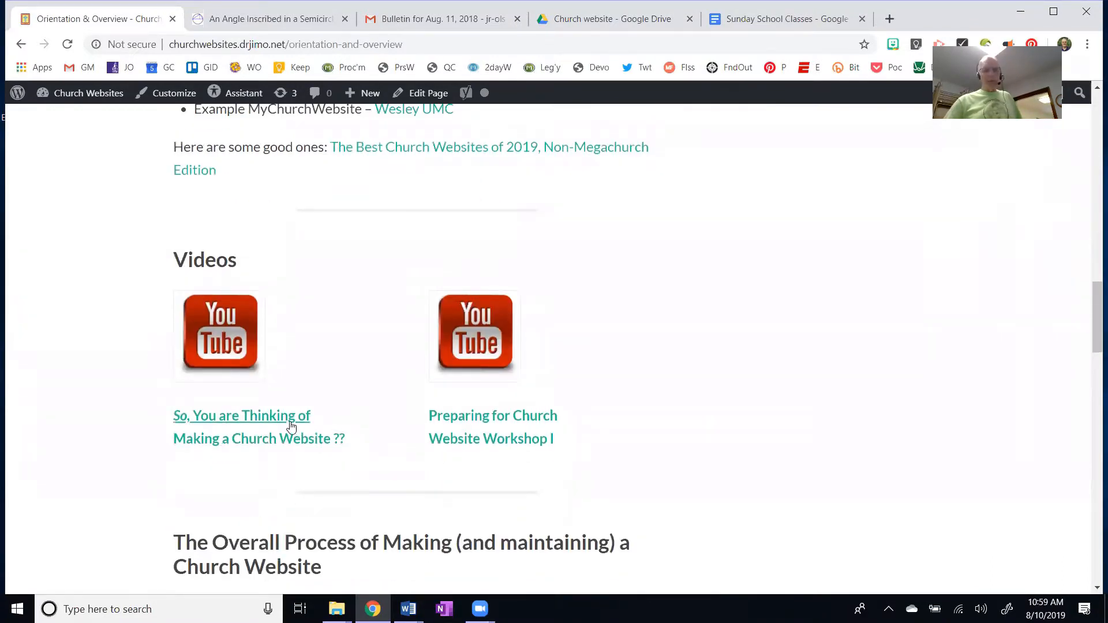
scroll(289, 425, down, 1)
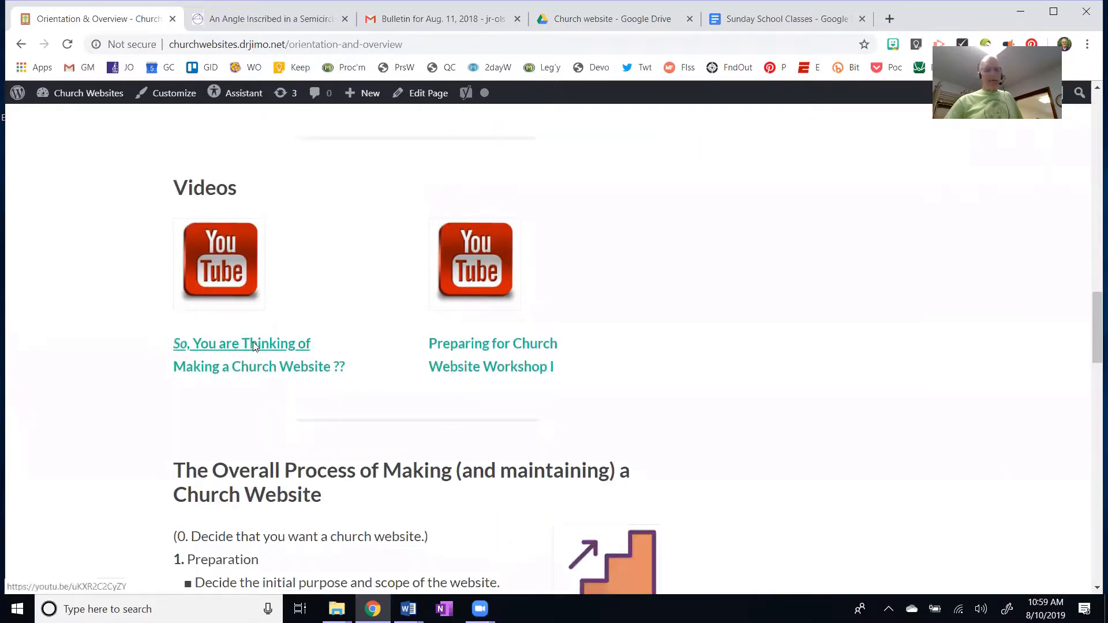
- Open the "So, You are Thinking of Making a Church Website ??" video, pause it and return to the Orientation & Overview page
click(254, 349)
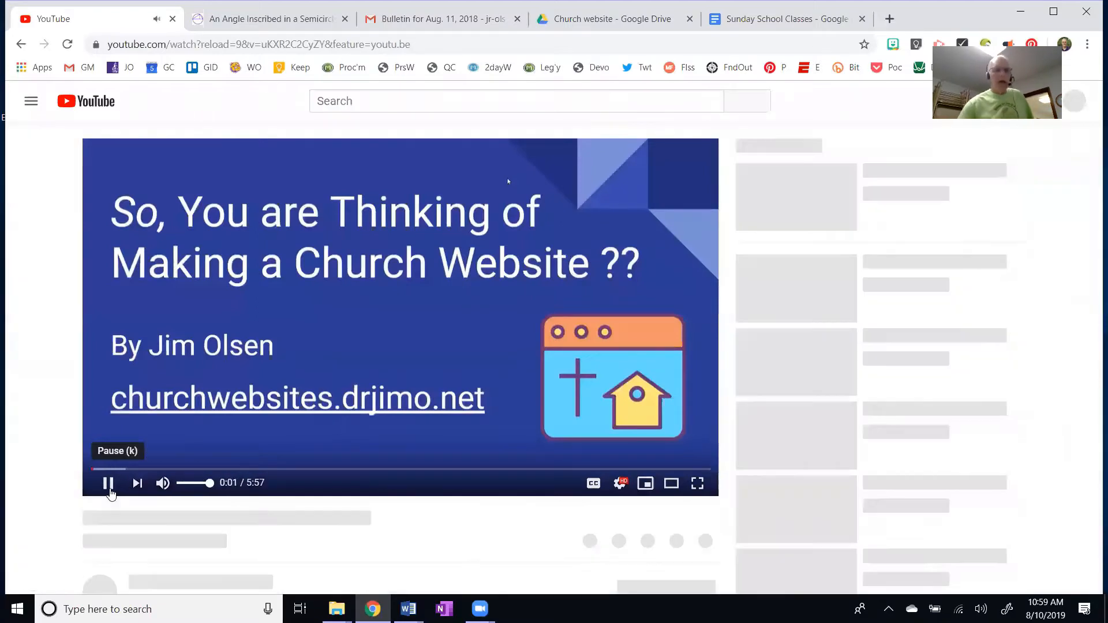
click(109, 485)
click(23, 44)
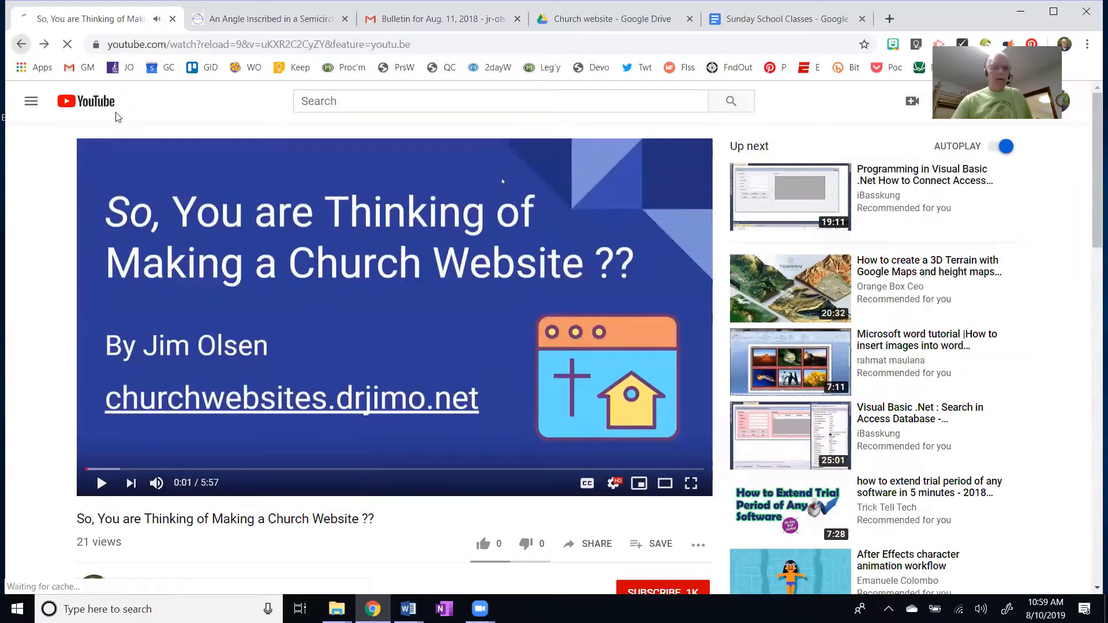
- Open the document on people your church needs to make and maintain a website, and switch to the Sunday School Classes document
scroll(347, 321, down, 10)
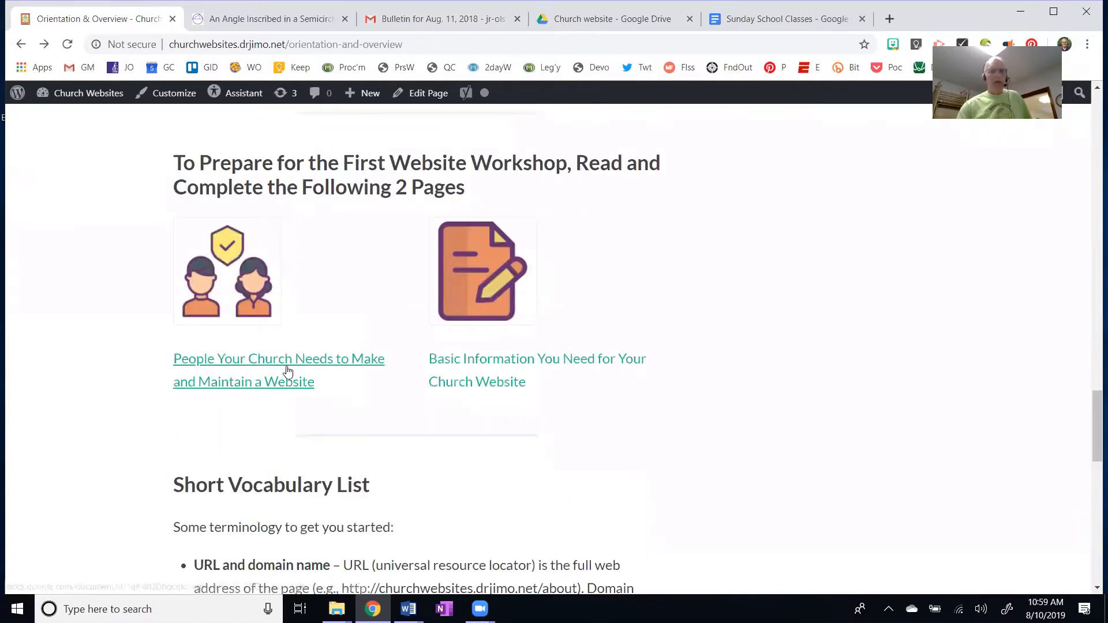
click(287, 369)
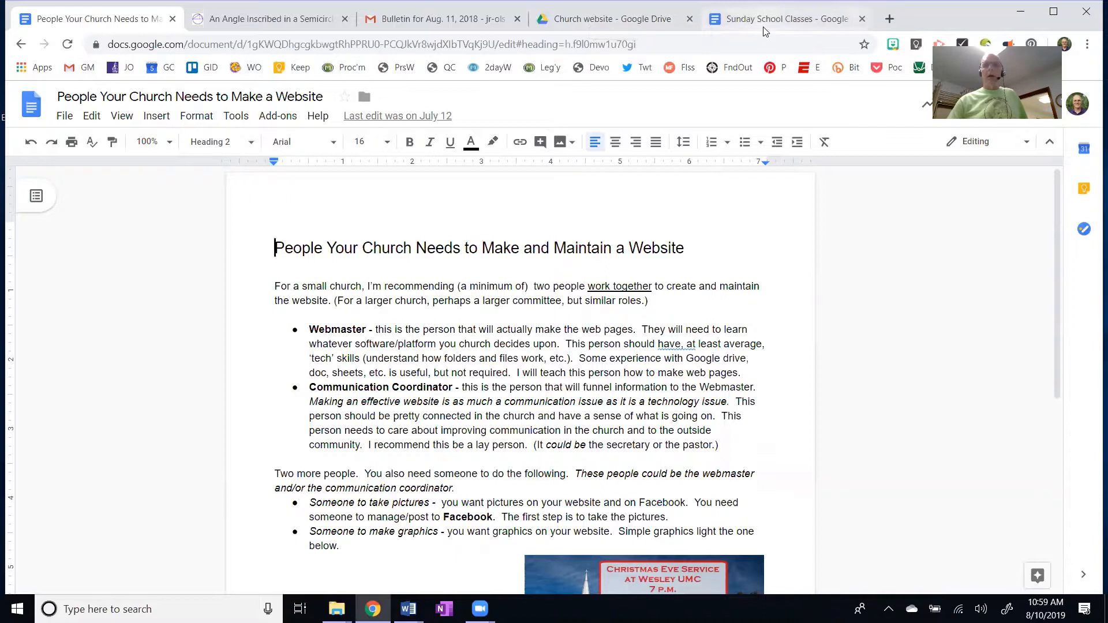
click(788, 19)
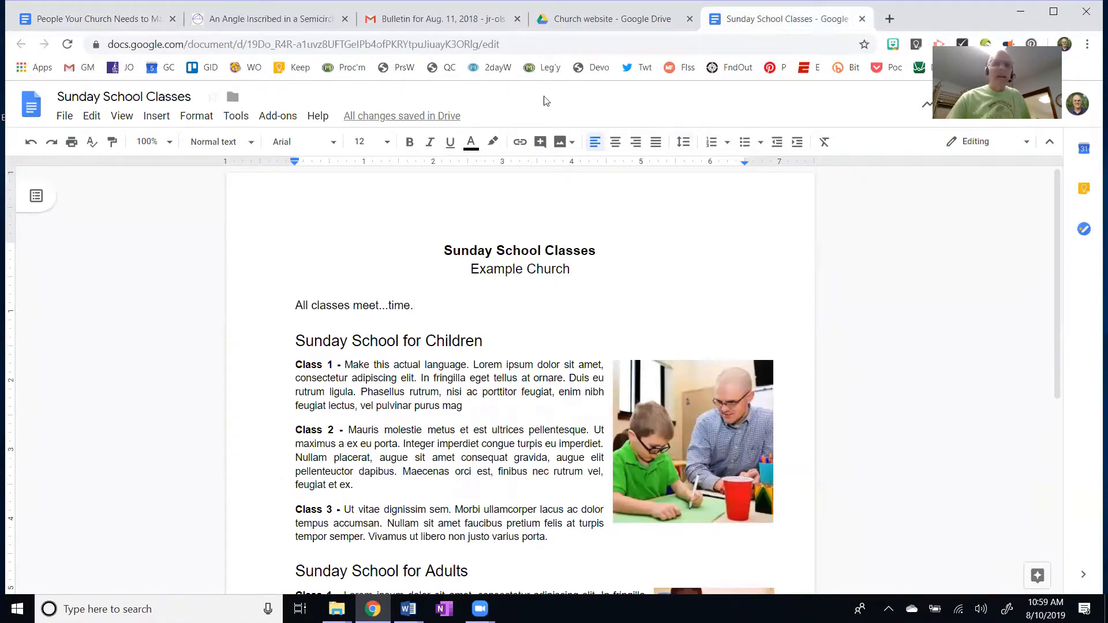
- Load the Church Websites home page in a new tab and open the Example Church Google site linked from Orientation & Overview
click(889, 19)
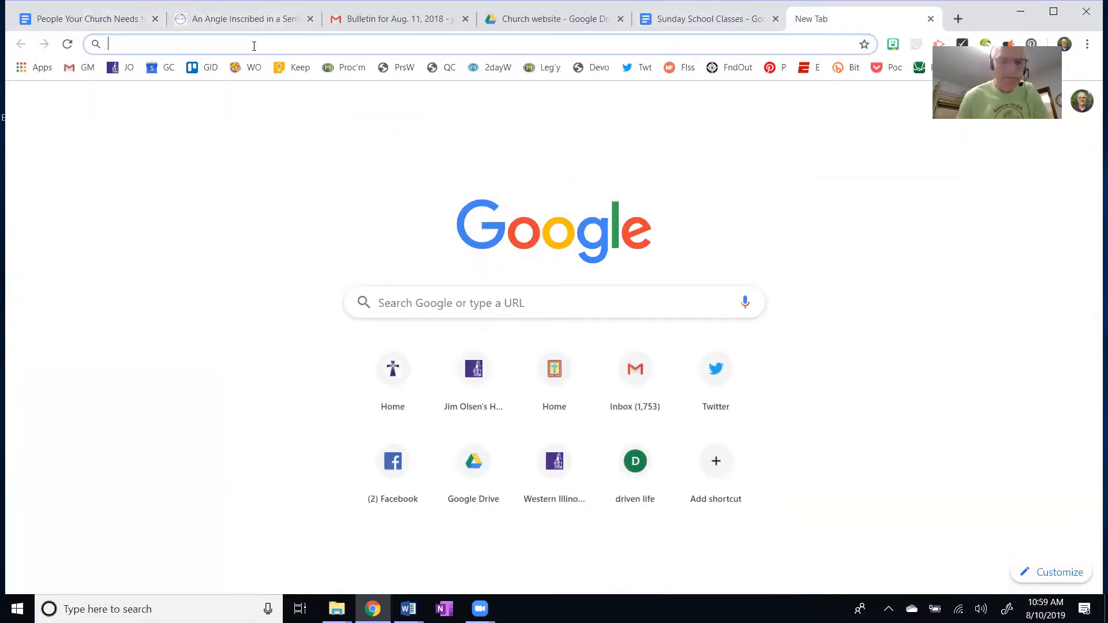
text(ch)
key(Return)
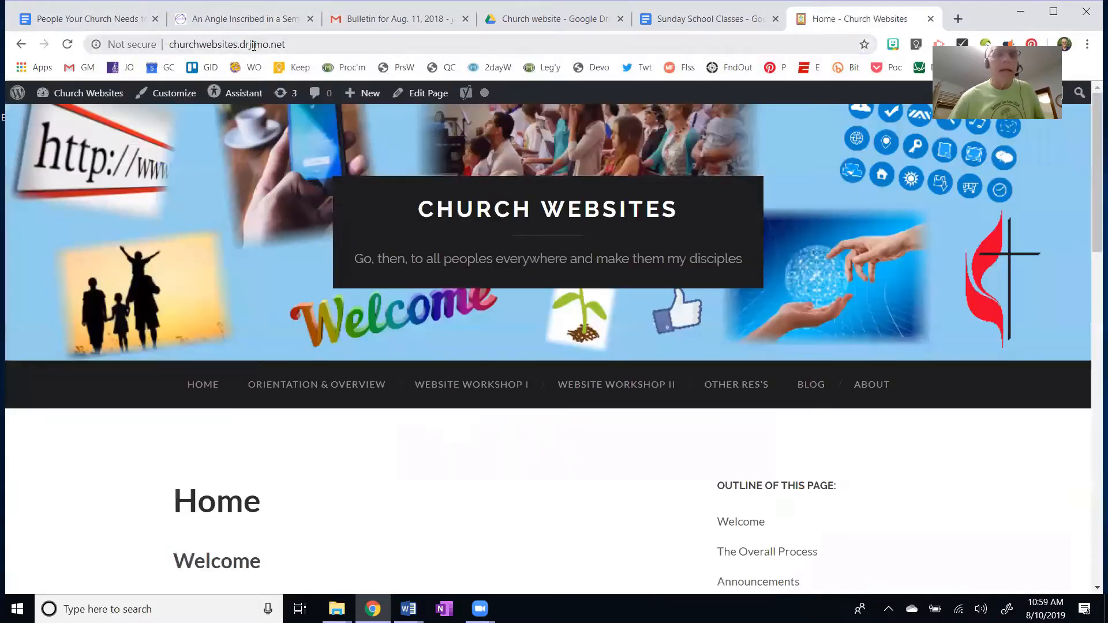
click(289, 386)
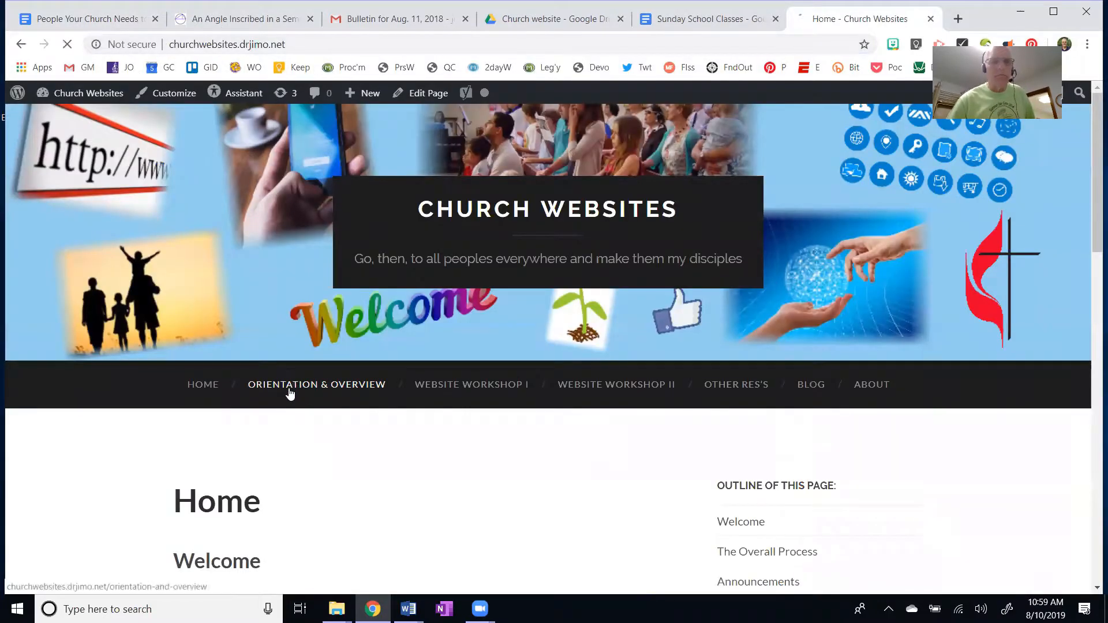
scroll(413, 367, down, 10)
scroll(413, 367, down, 5)
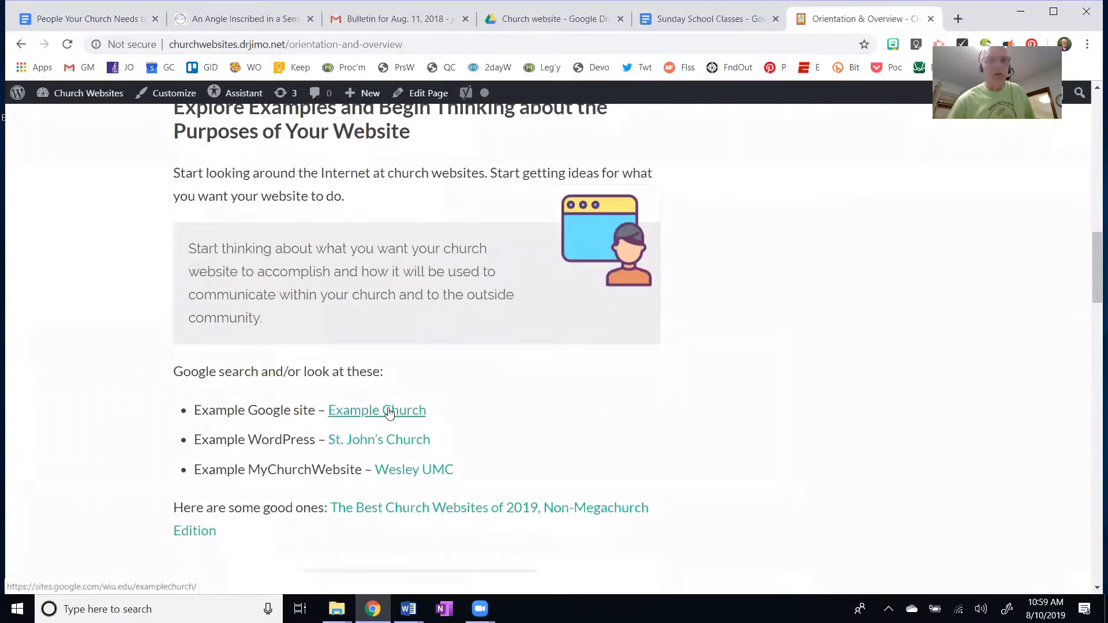
click(386, 410)
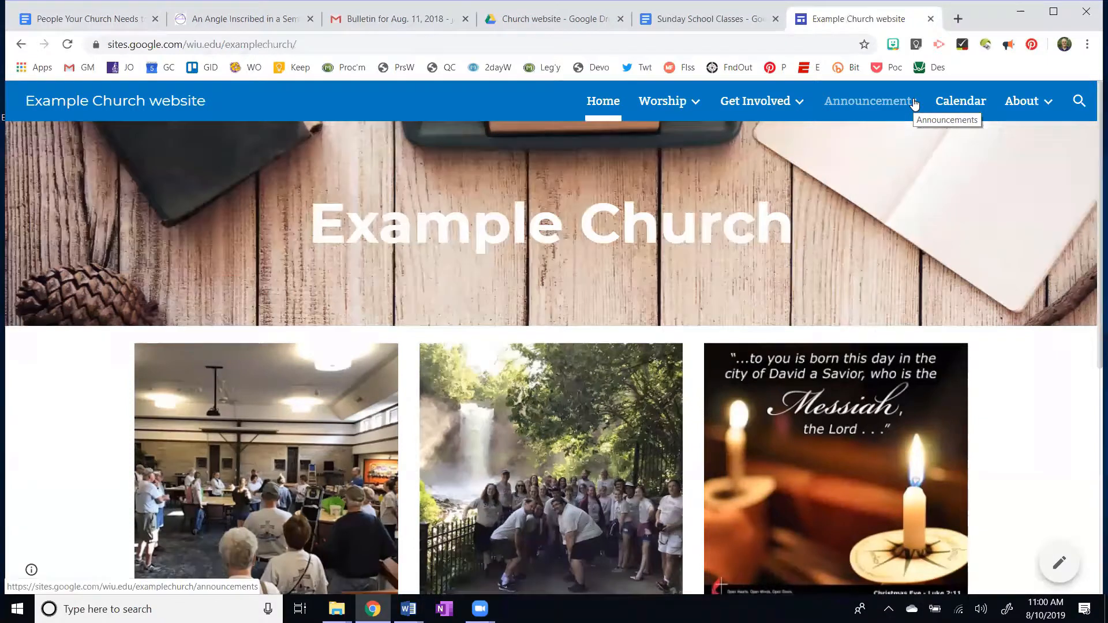
- View the Example Church site's Get Involved pages and web address, and open its About page
mouse_move(761, 107)
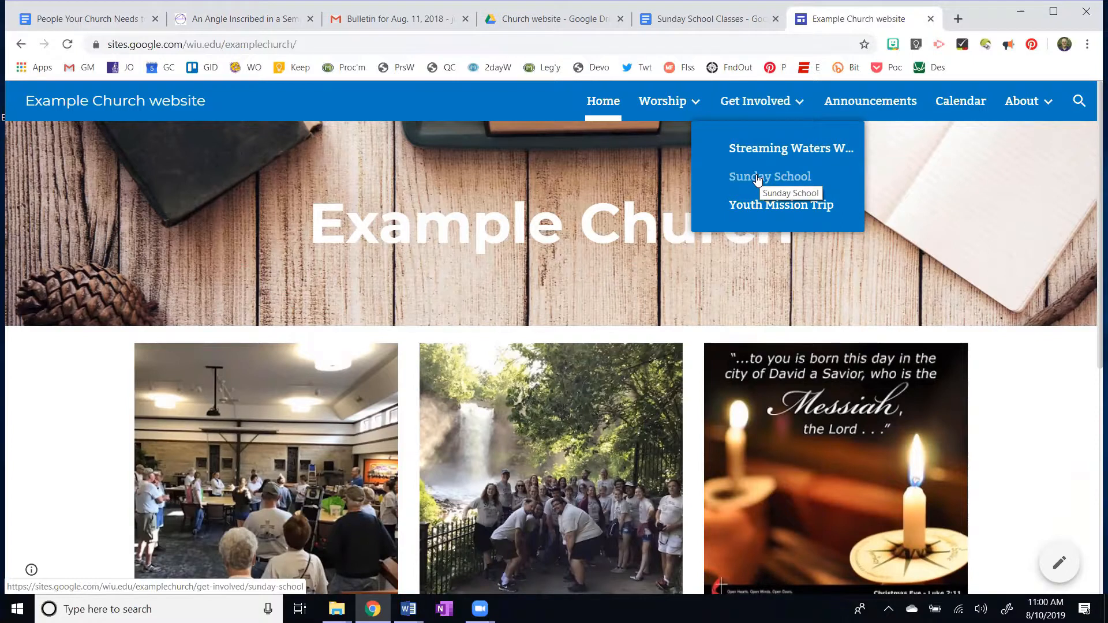
click(313, 44)
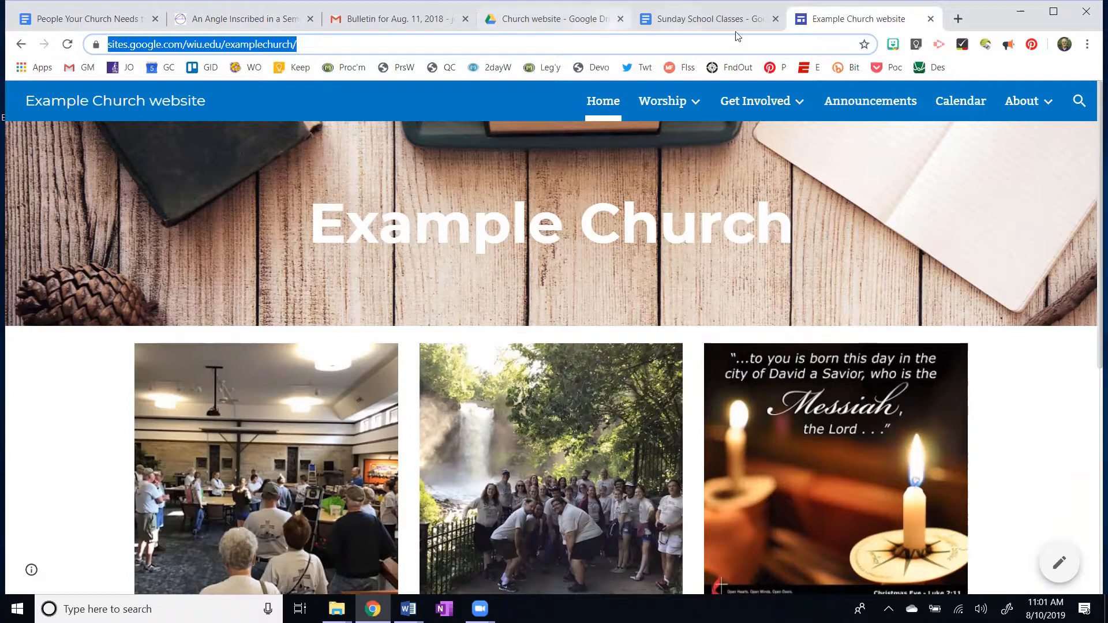
click(1019, 110)
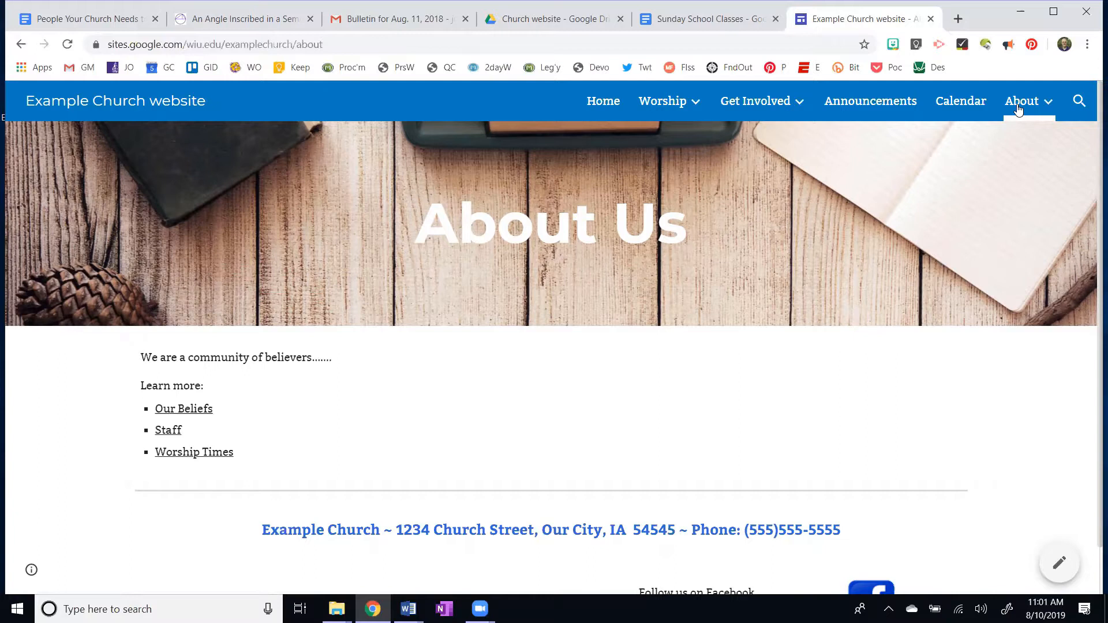
mouse_move(1020, 108)
- Search Google for "ice cream social" in a new tab
click(959, 19)
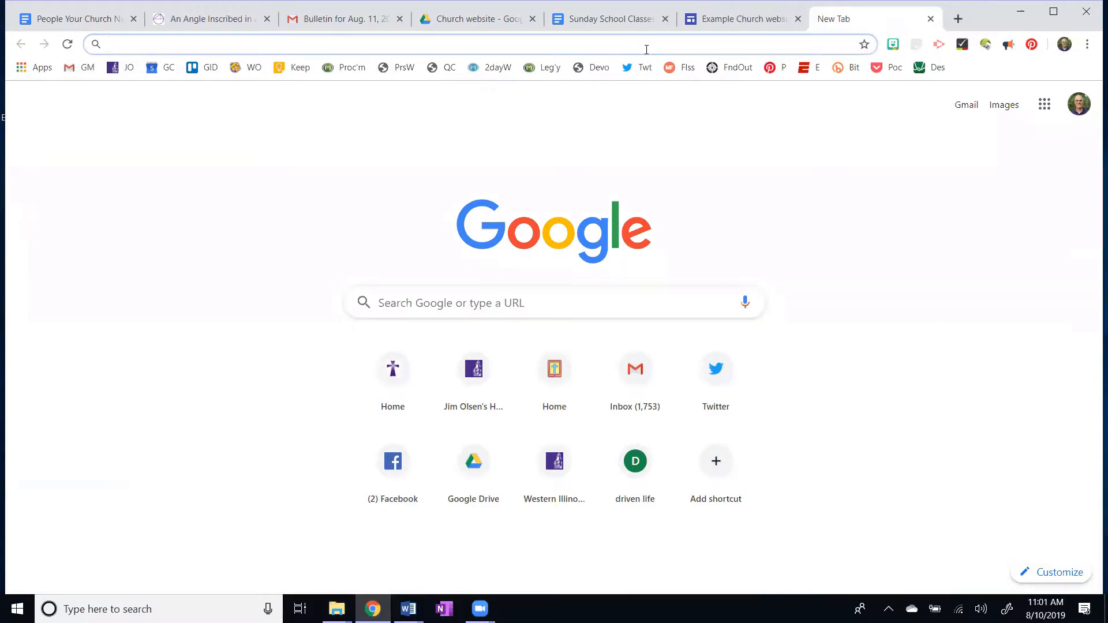
text(ice)
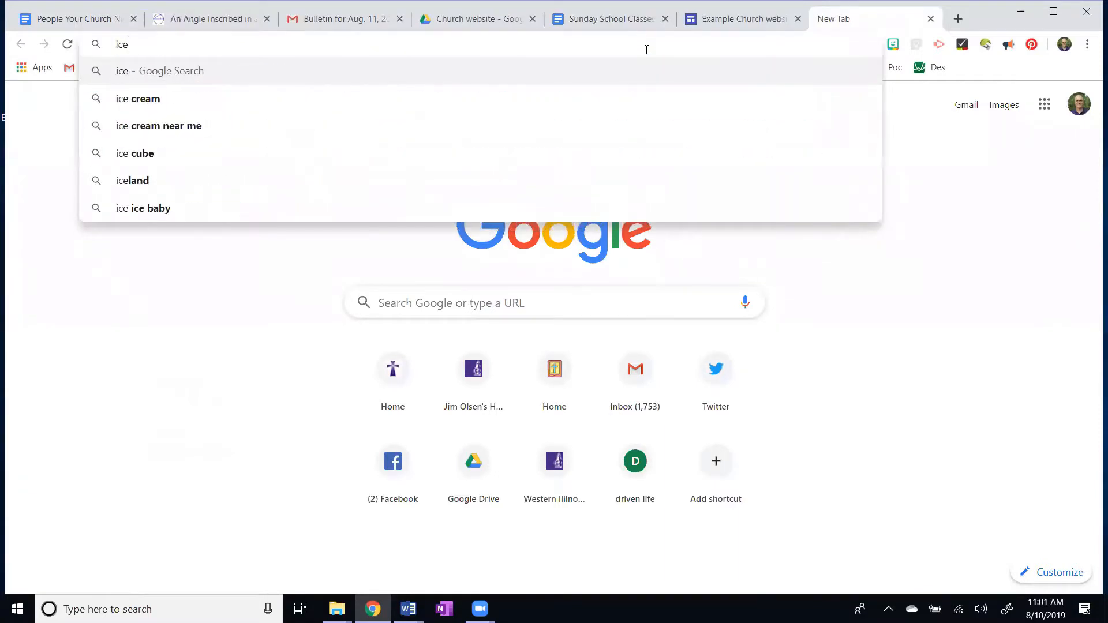
text( crea)
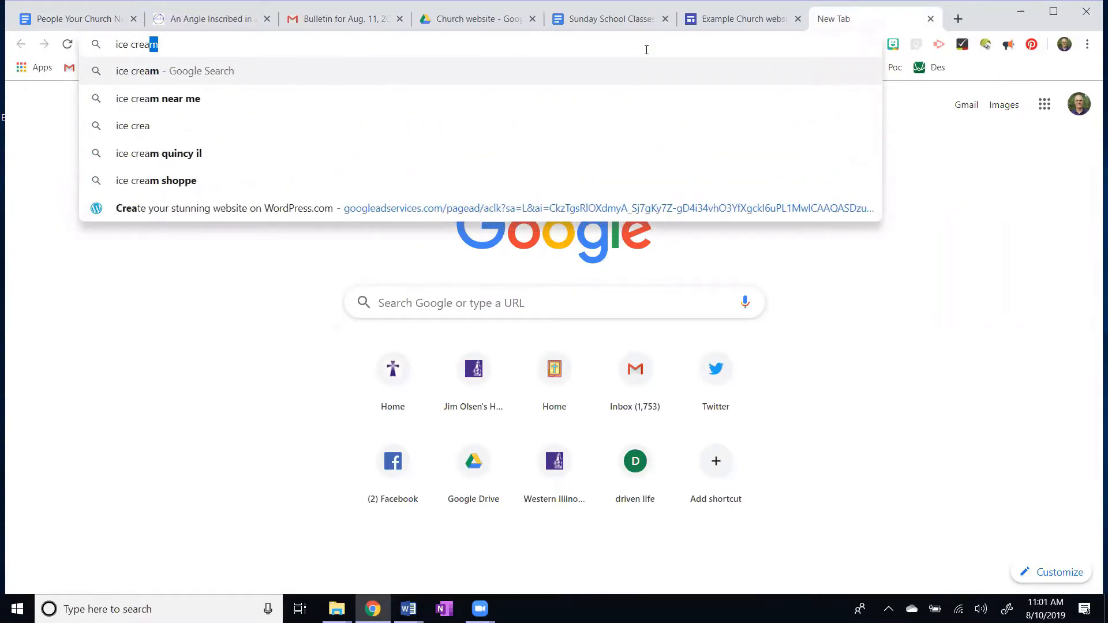
text(m social)
key(BackSpace)
text(cial)
key(Return)
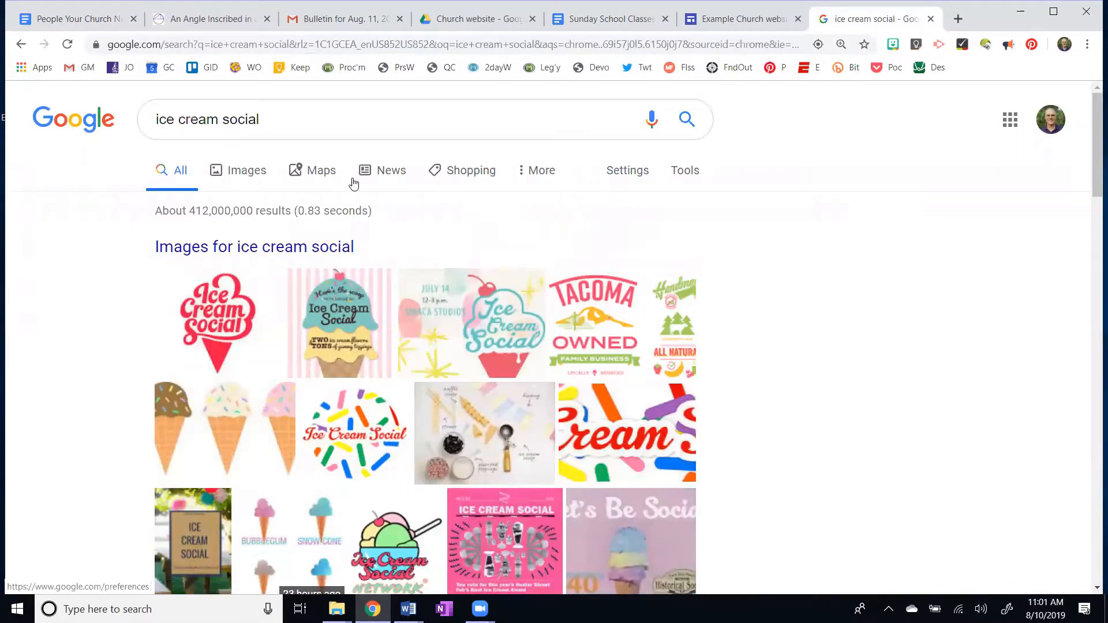
- Show the image results for the search, filter them by Labeled for reuse and browse them
click(248, 171)
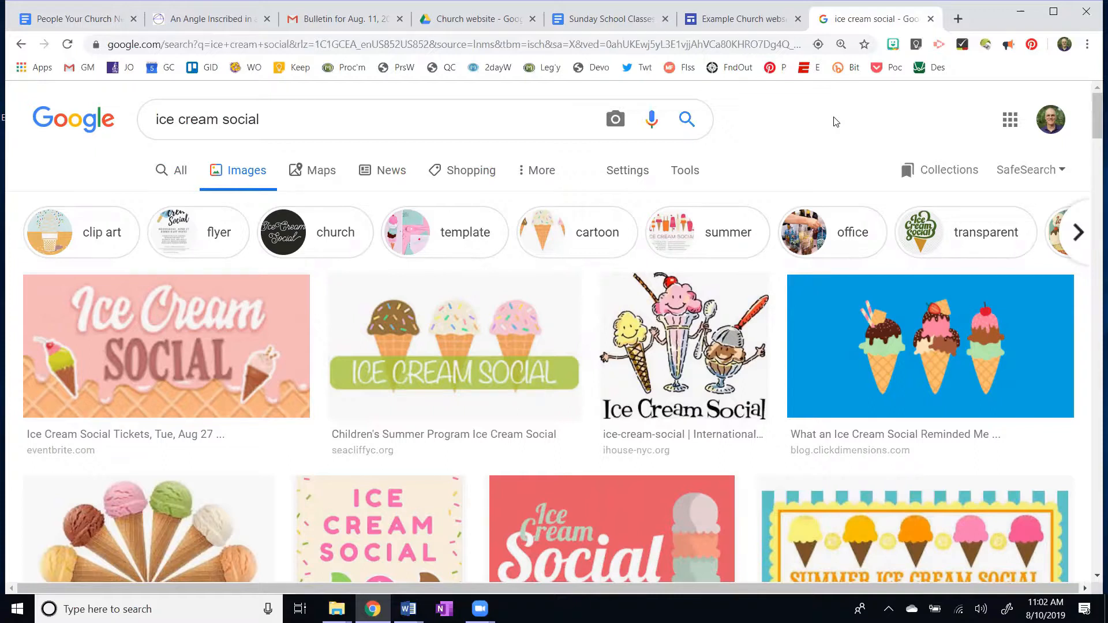
click(686, 172)
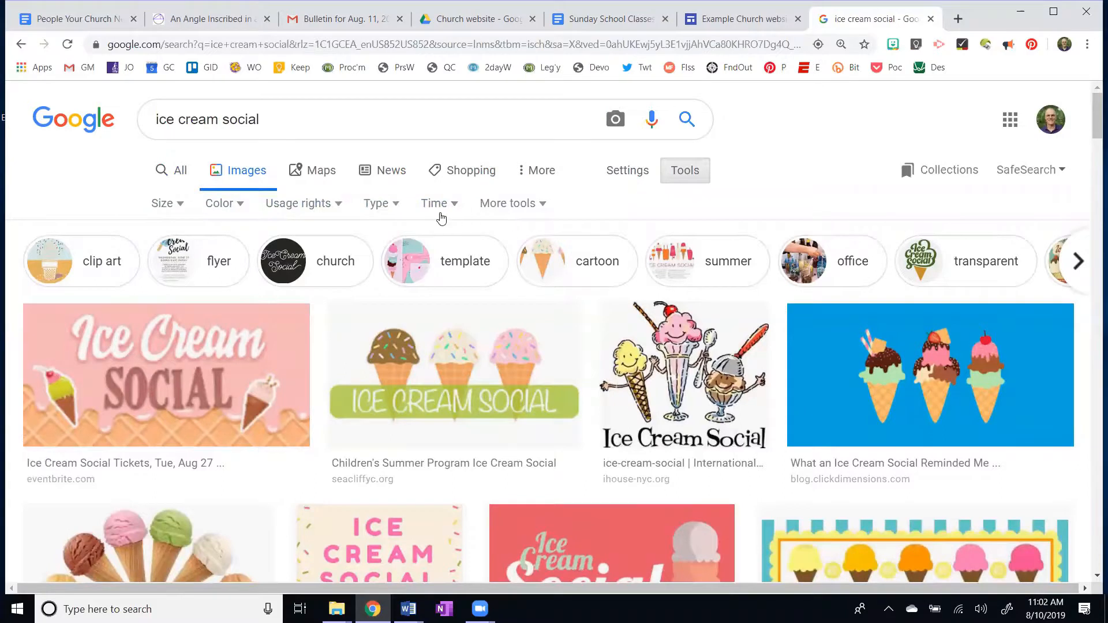
click(317, 206)
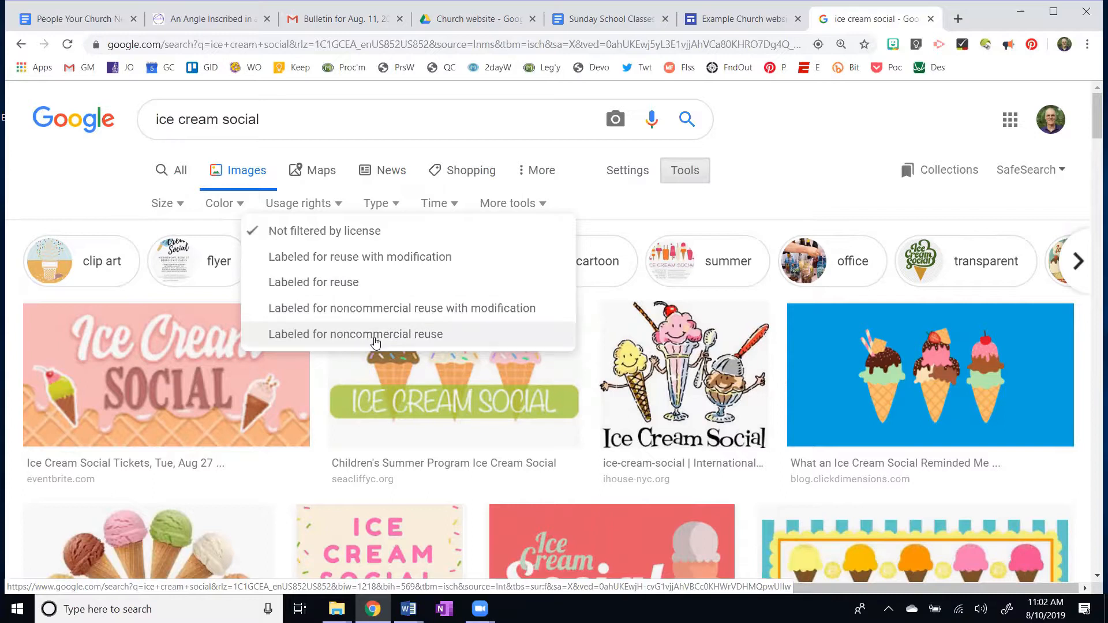
click(343, 295)
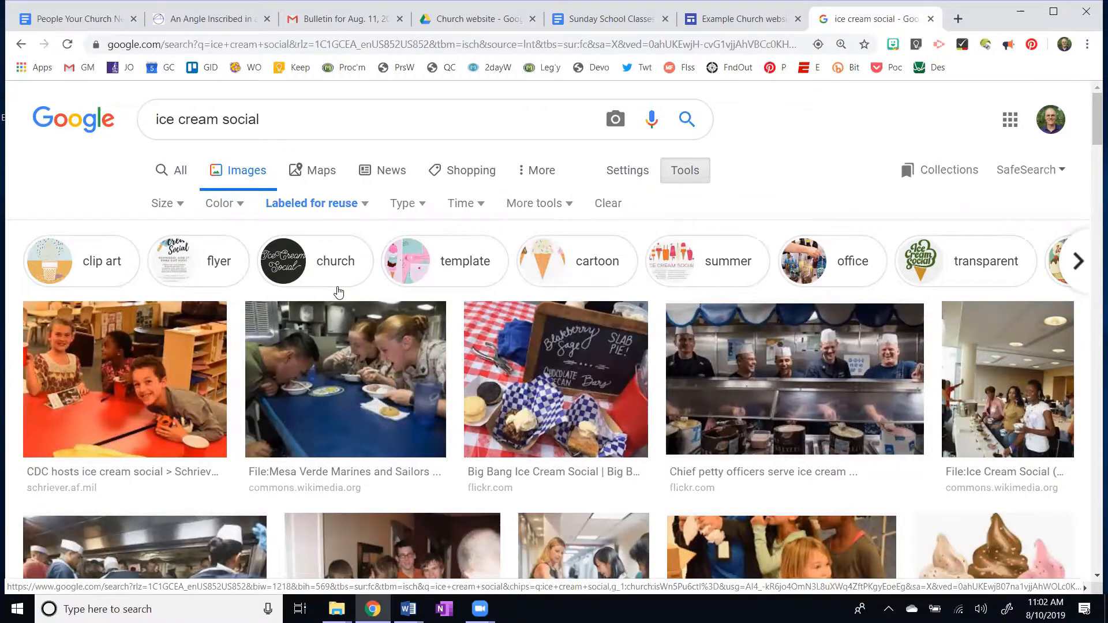
scroll(587, 353, down, 2)
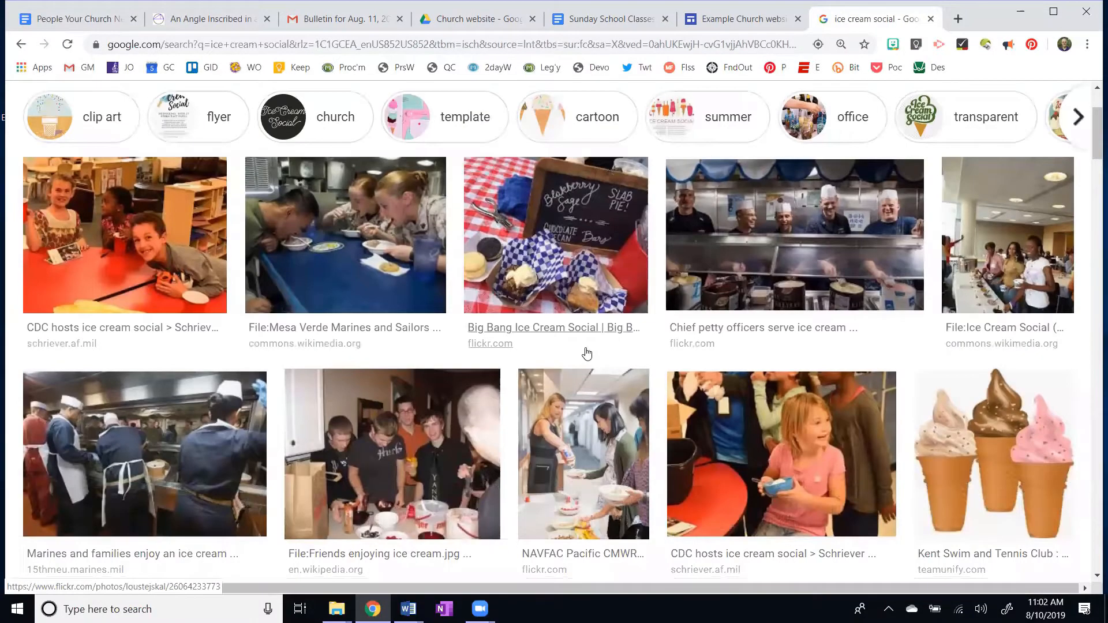
scroll(587, 353, down, 2)
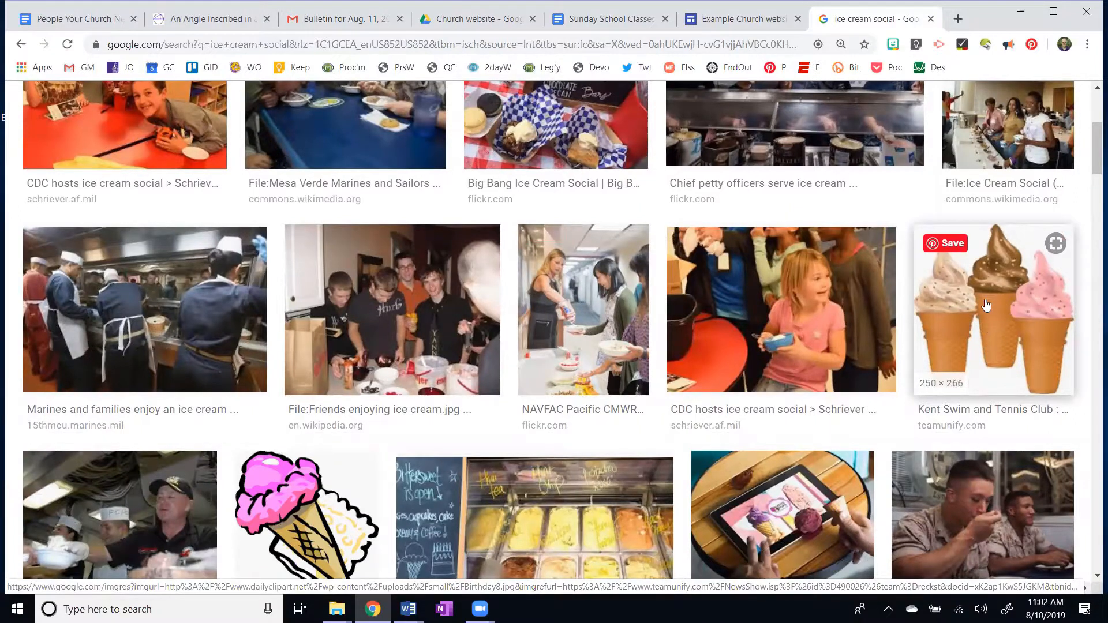
scroll(522, 312, up, 4)
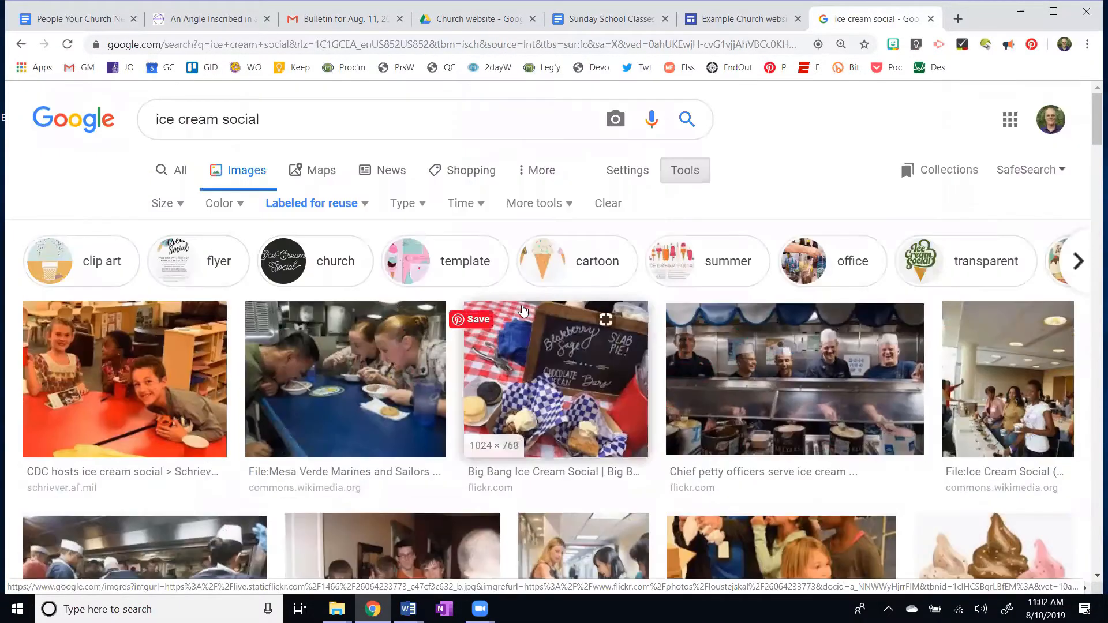
- Limit the reusable image results to the Clip art type and browse through them
click(405, 209)
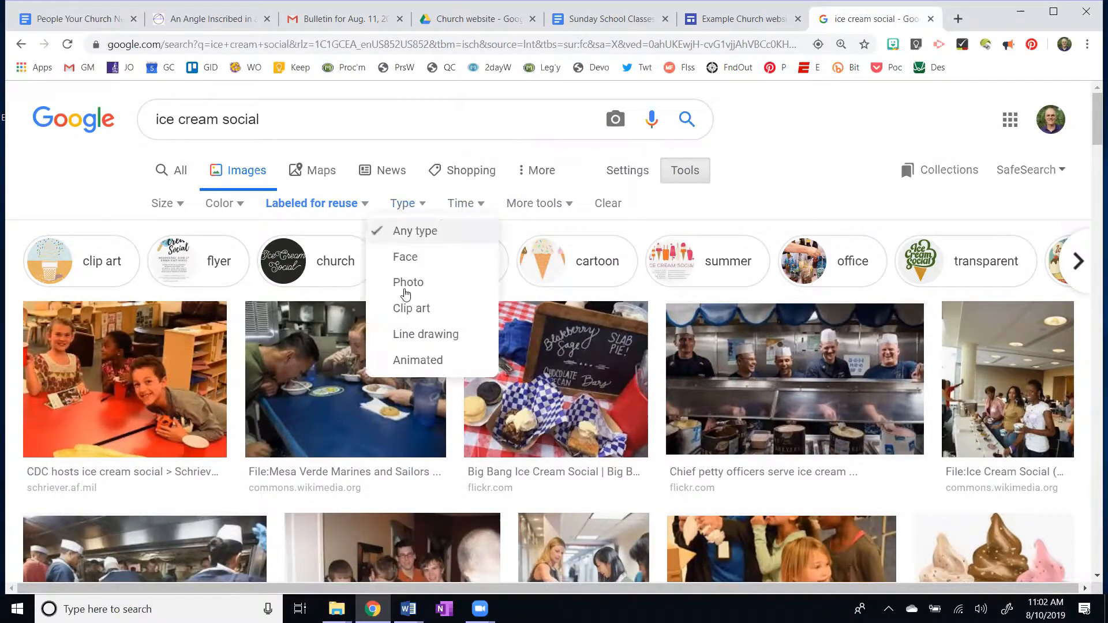
click(409, 309)
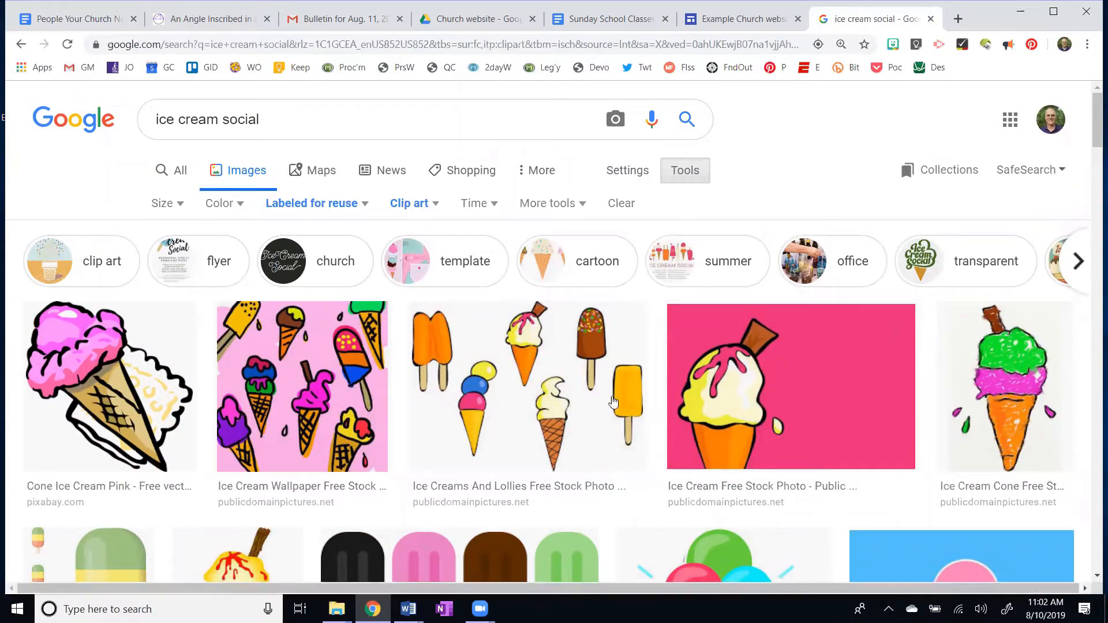
scroll(405, 306, down, 2)
scroll(407, 312, down, 9)
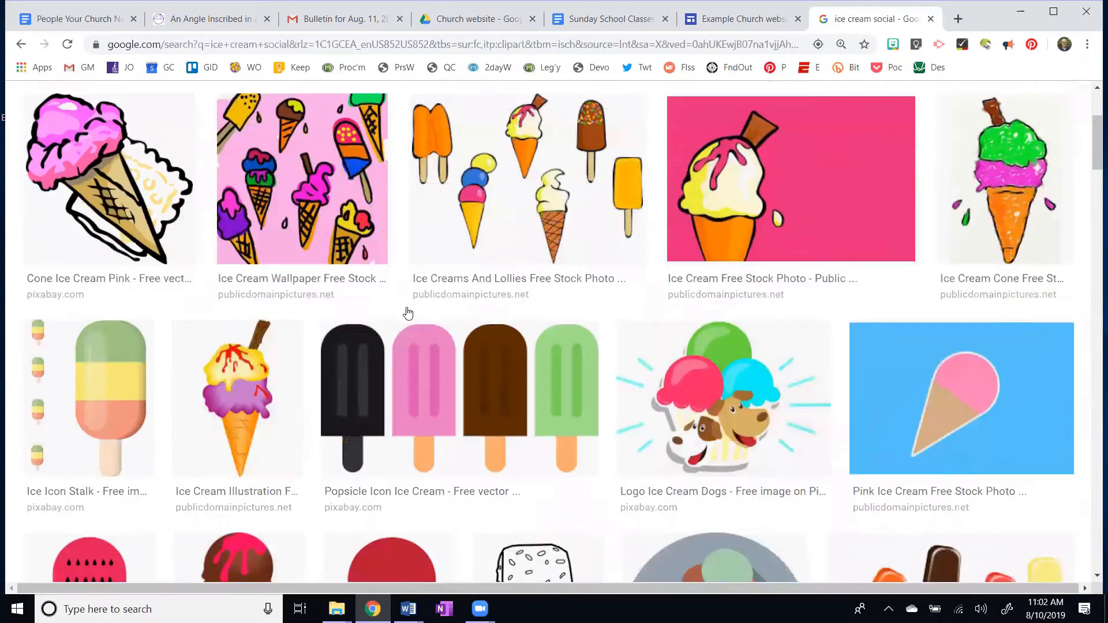
scroll(410, 322, down, 4)
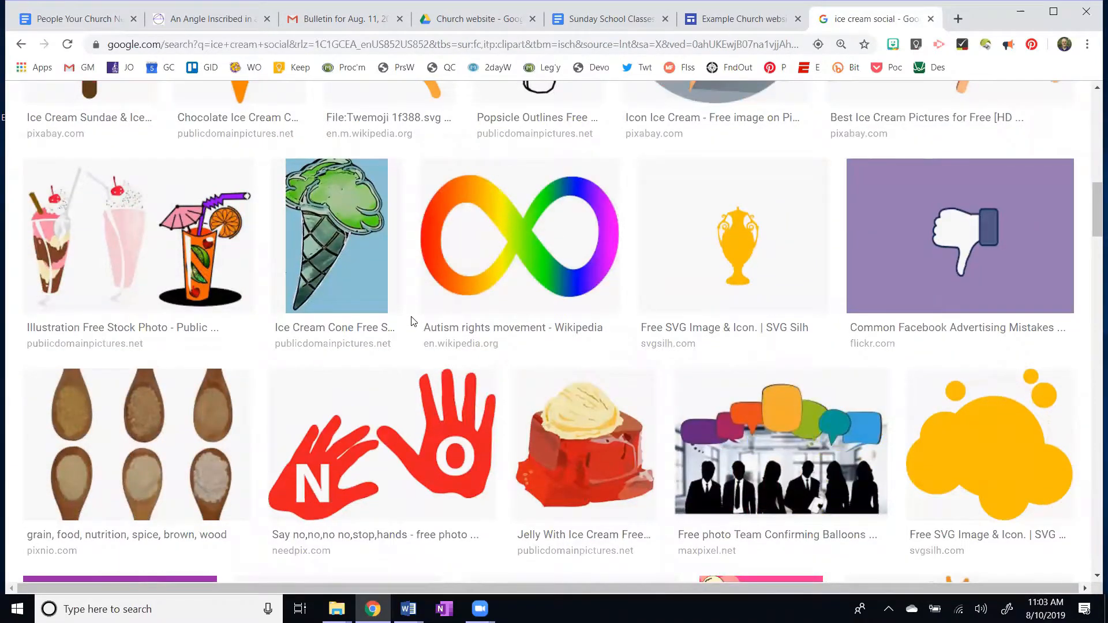
- Return to the Church Websites Orientation & Overview page and open the site's Other Res's page
click(74, 22)
click(21, 43)
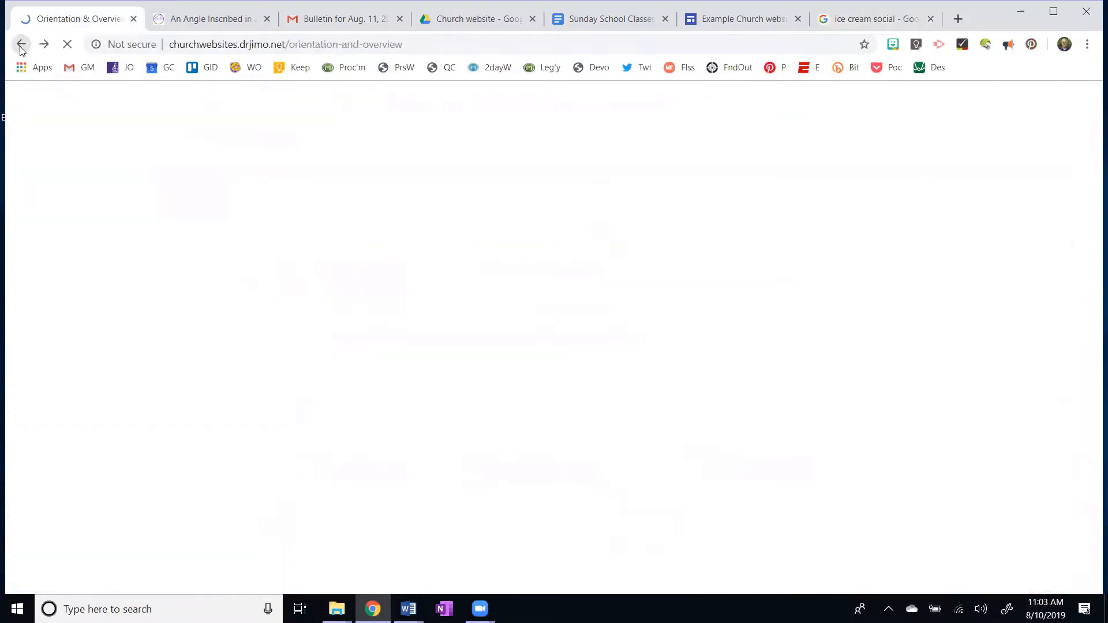
scroll(386, 280, up, 5)
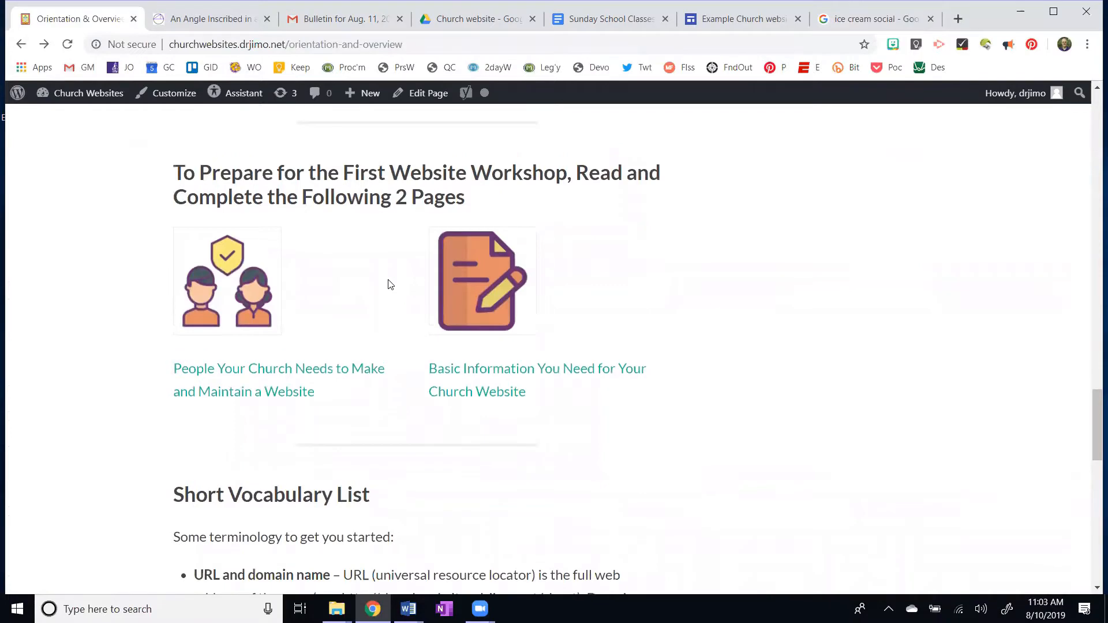
scroll(390, 276, up, 15)
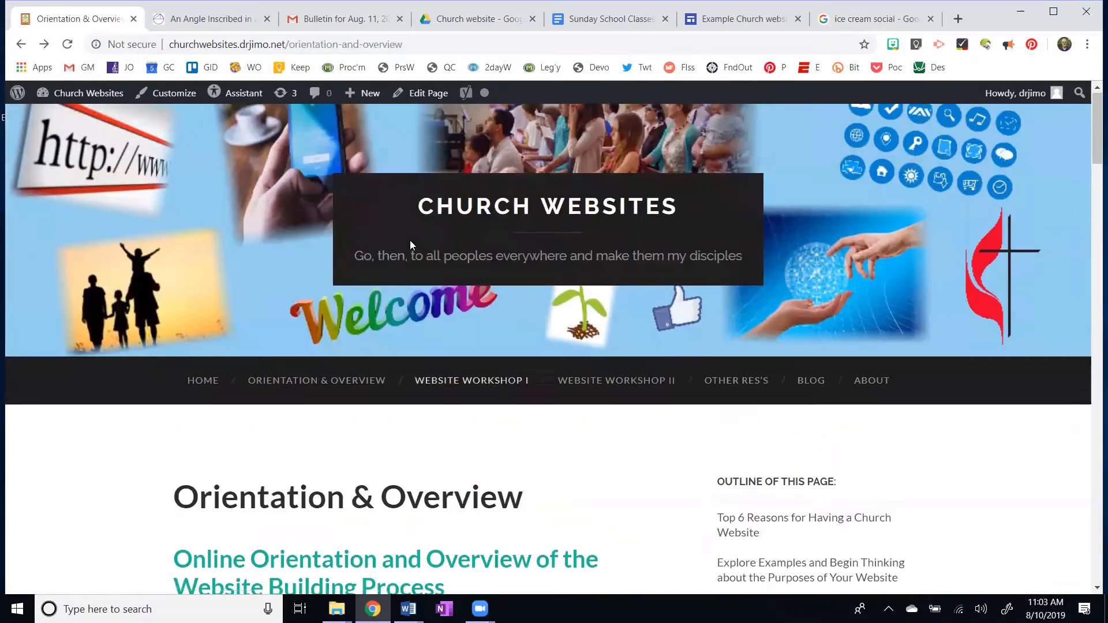
click(734, 387)
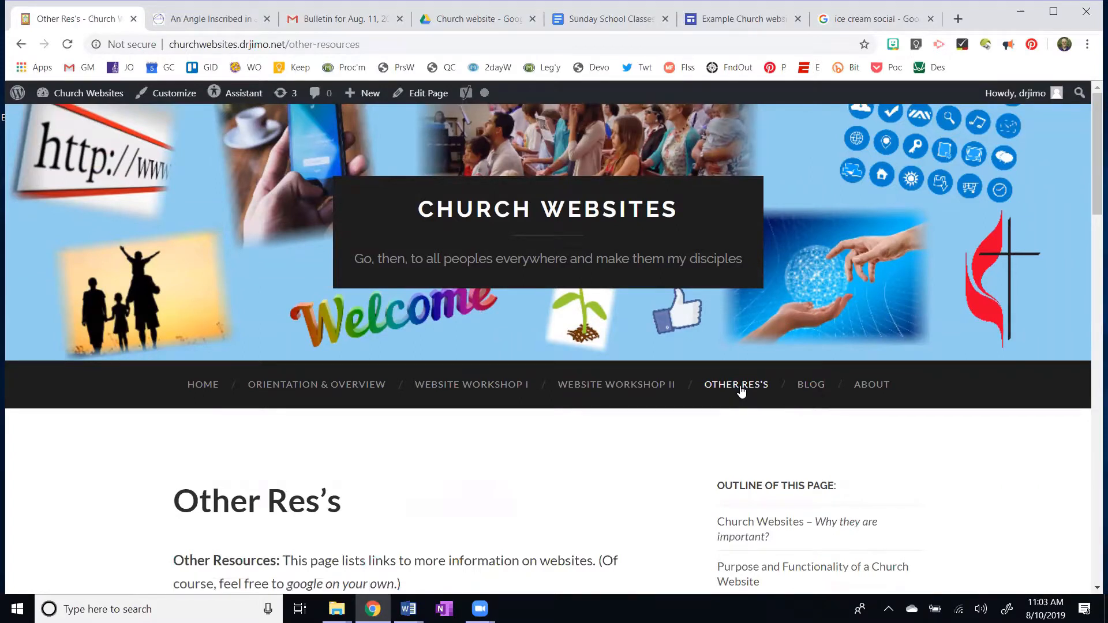
- Review the resource links on the Other Res's page, from church website importance through site making, graphics and terminology
scroll(539, 373, down, 7)
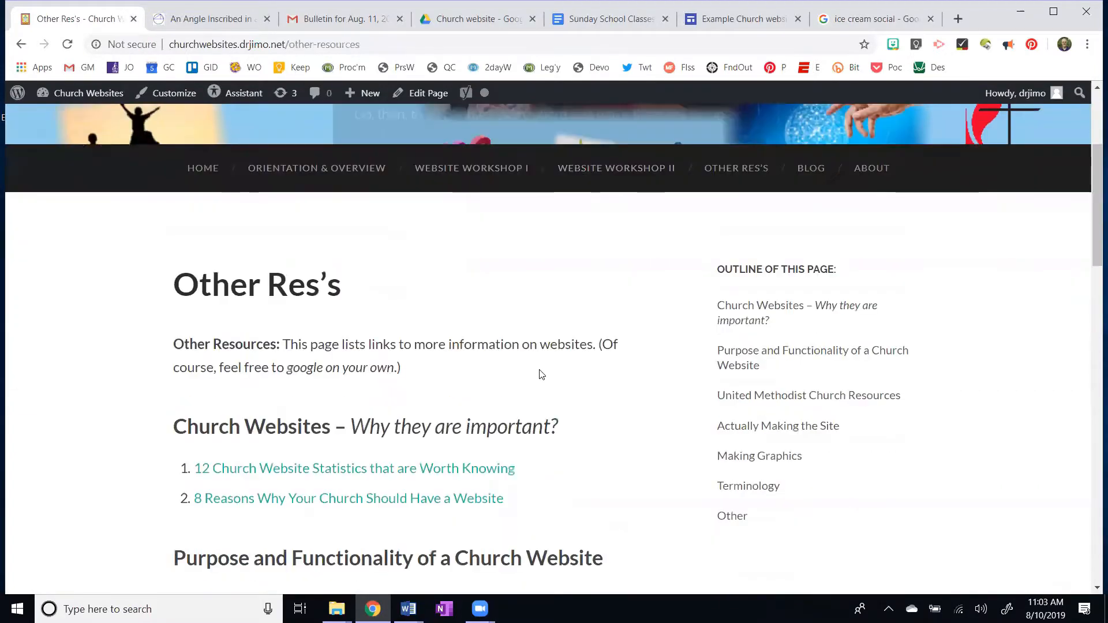
scroll(539, 373, down, 2)
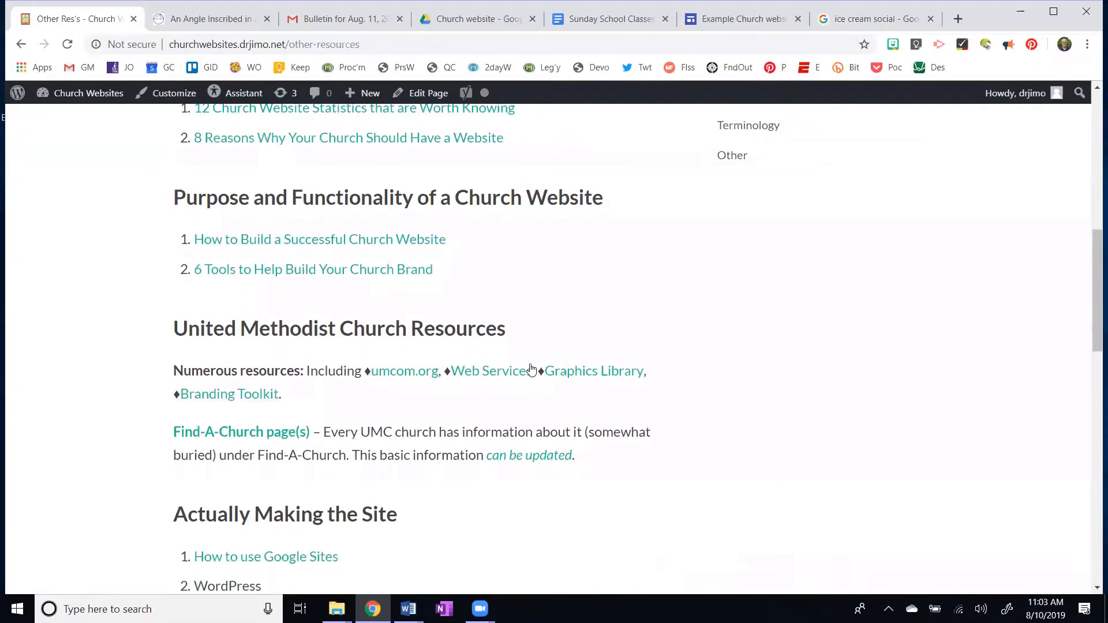
scroll(527, 375, down, 2)
scroll(527, 375, down, 2)
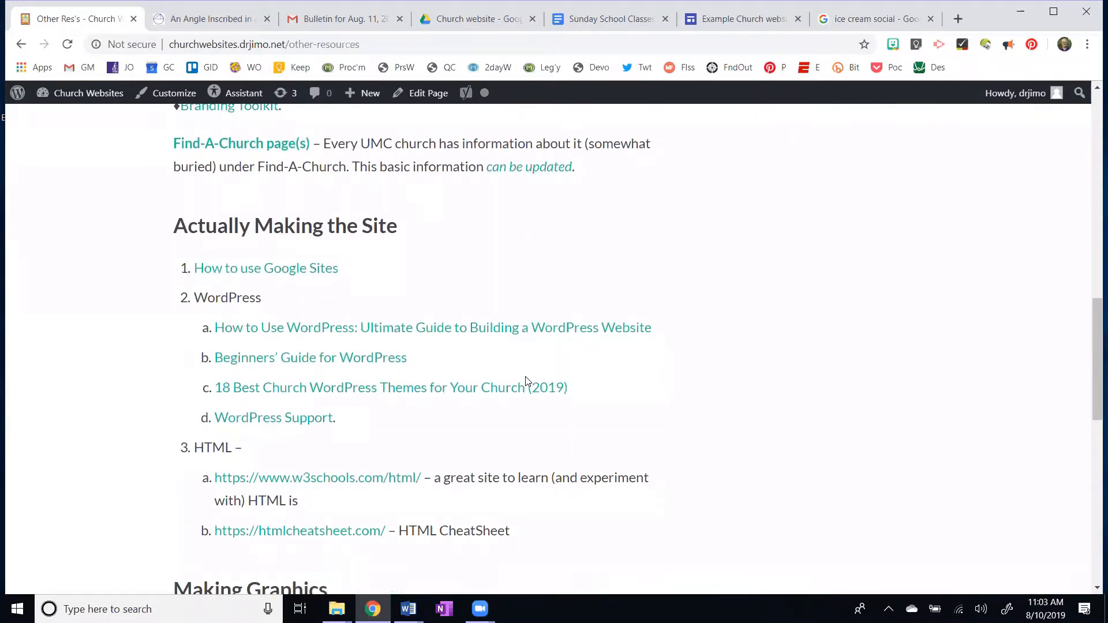
scroll(526, 381, down, 6)
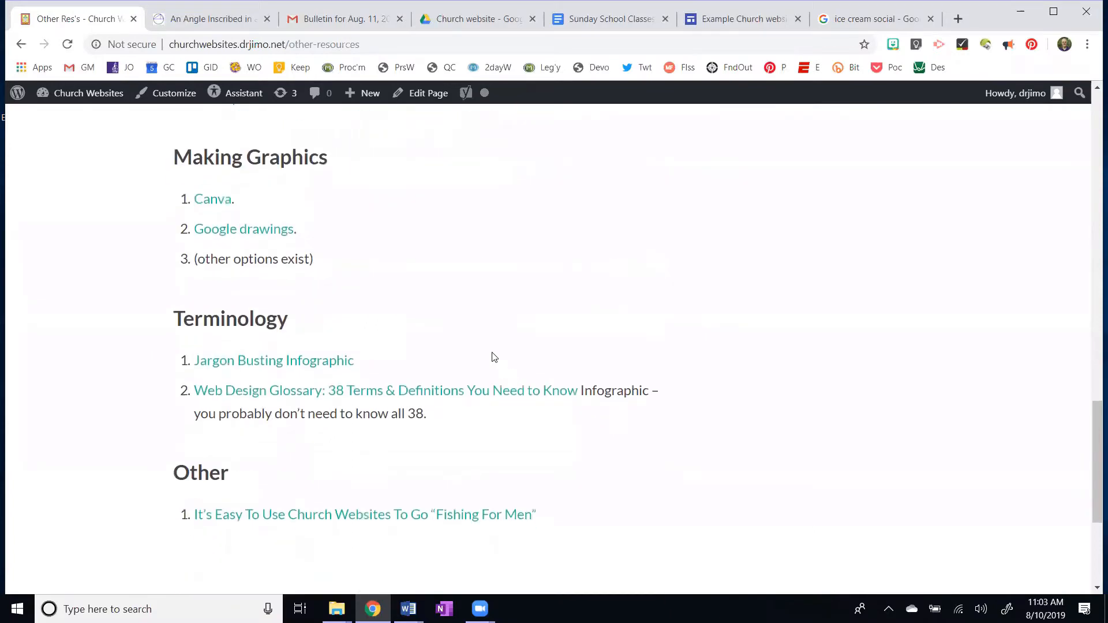
scroll(493, 357, up, 1)
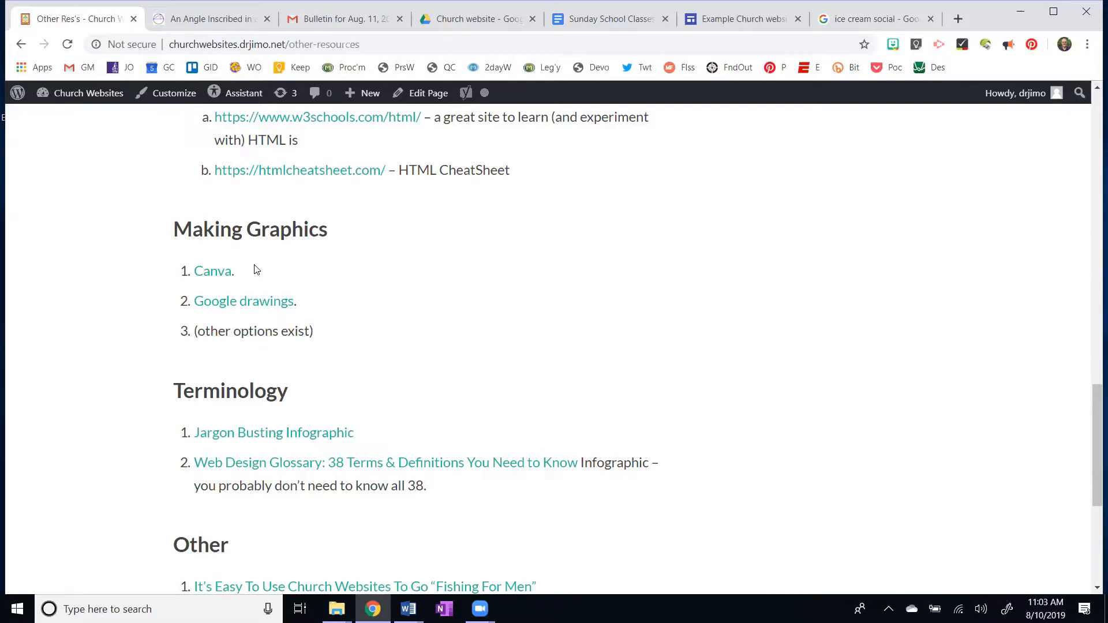
scroll(456, 294, up, 9)
scroll(472, 304, up, 15)
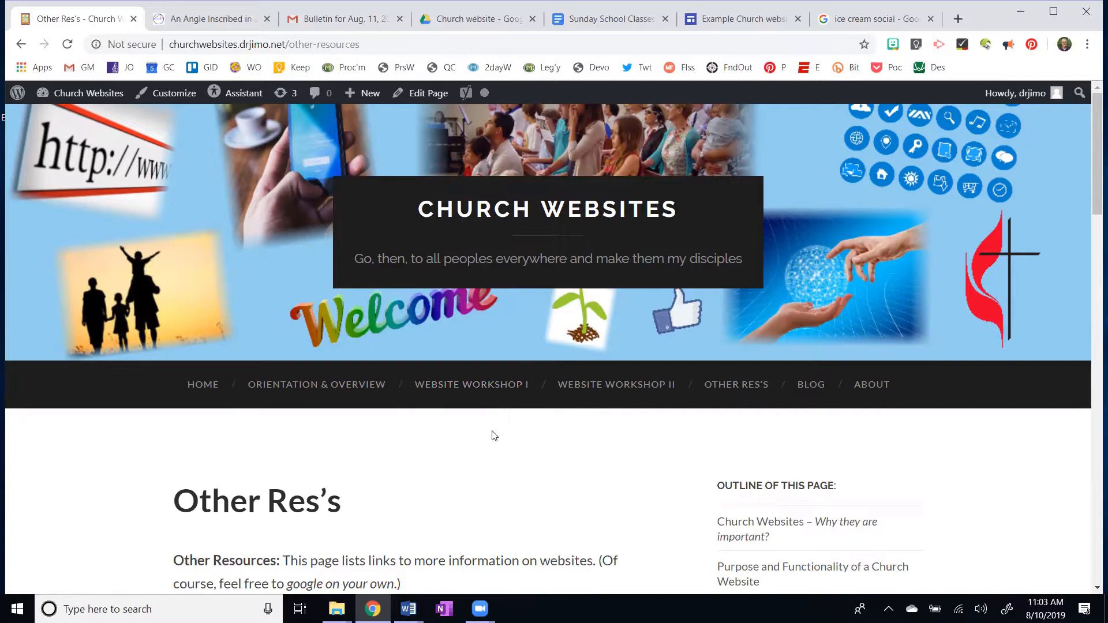
- Open the Website Workshop I page and review its workshop details and the Workshop Handouts & Information list
click(465, 397)
scroll(502, 412, down, 3)
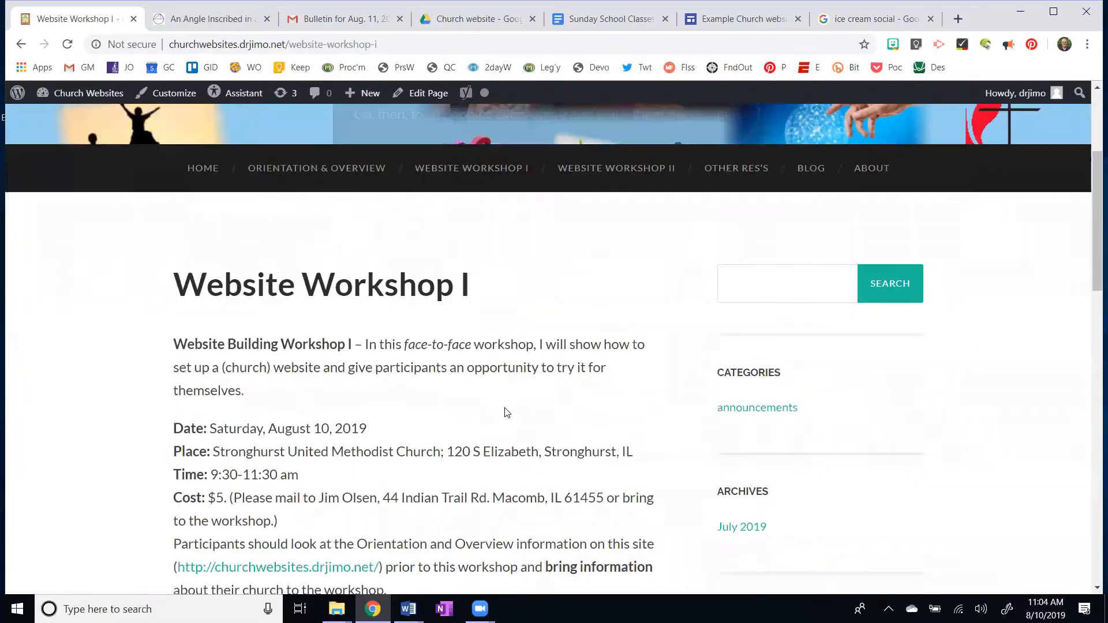
scroll(506, 412, down, 15)
scroll(524, 411, up, 4)
scroll(526, 411, down, 2)
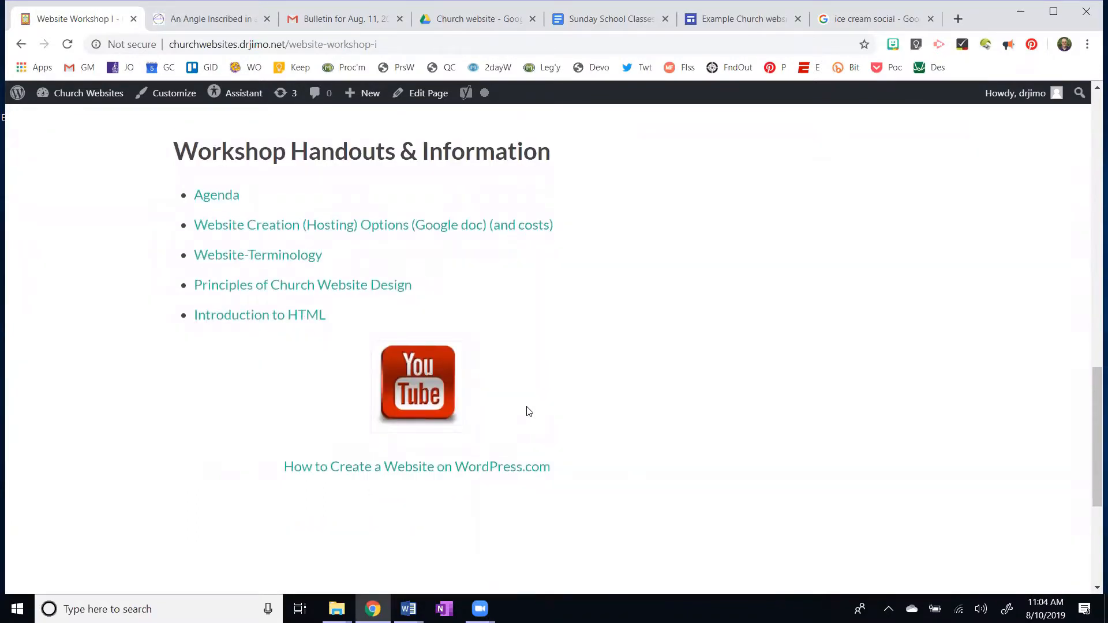
scroll(529, 411, up, 15)
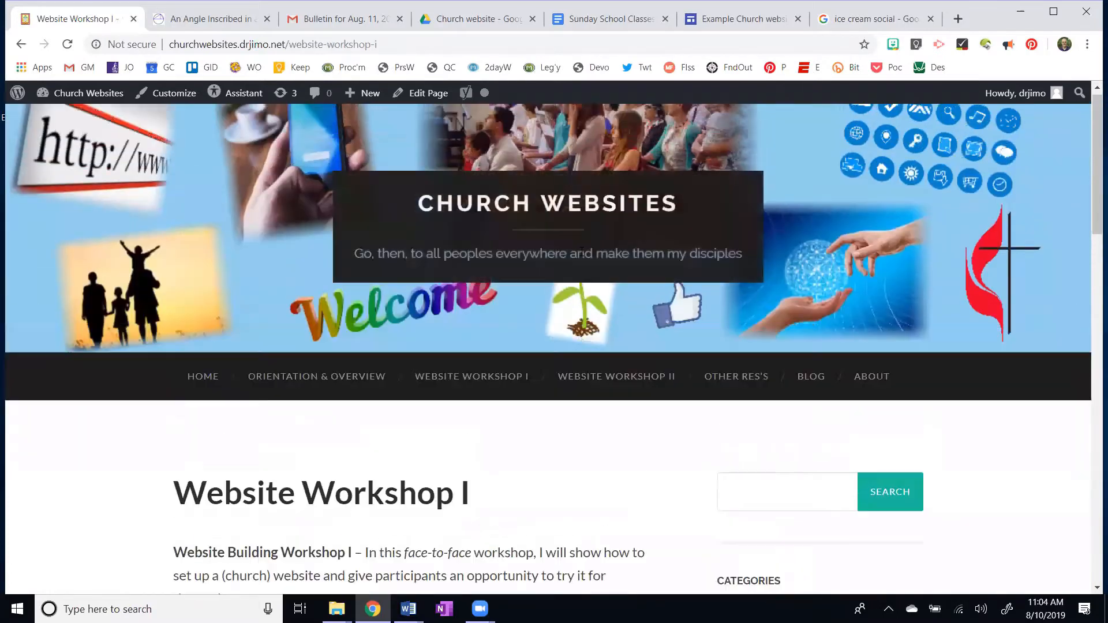
scroll(480, 386, down, 12)
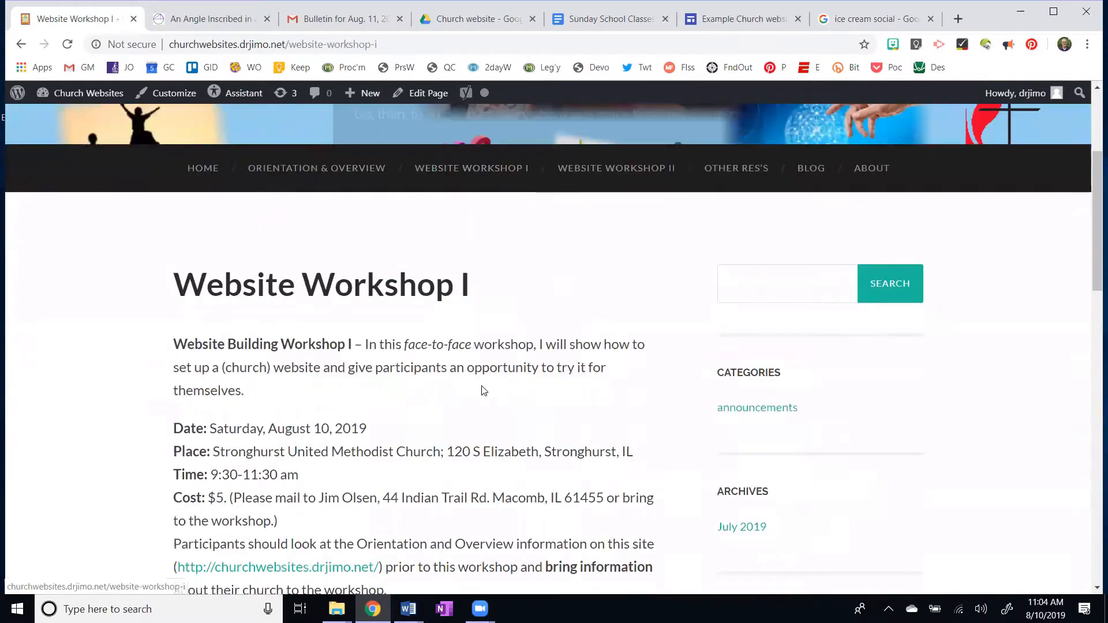
scroll(508, 376, down, 3)
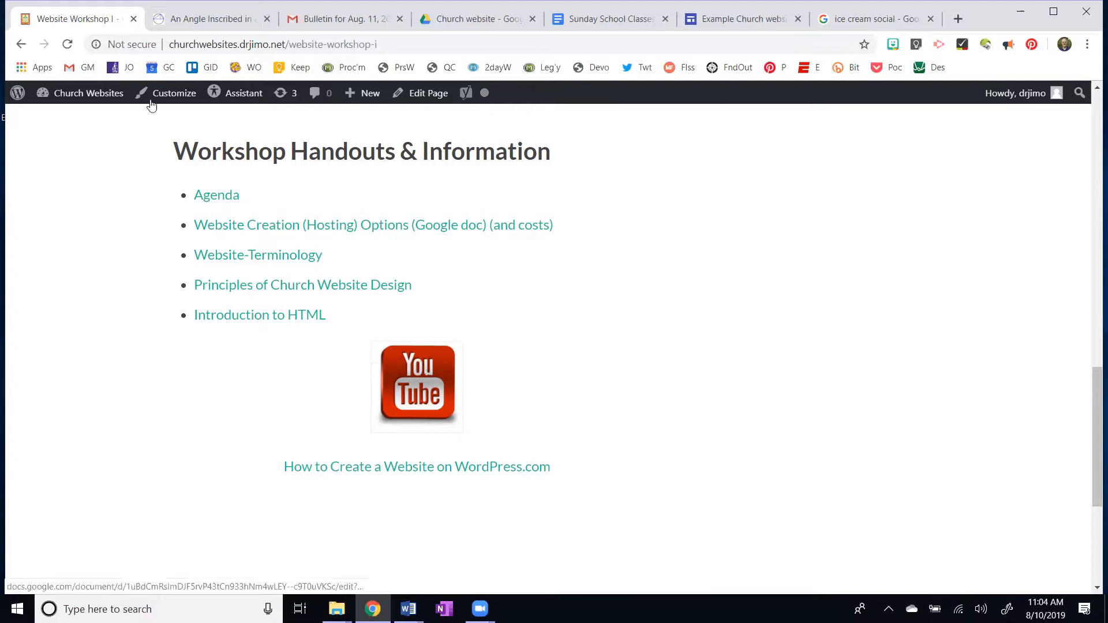
- Open the How to Create a Website on WordPress.com video, pause it and return to the workshop page
click(419, 382)
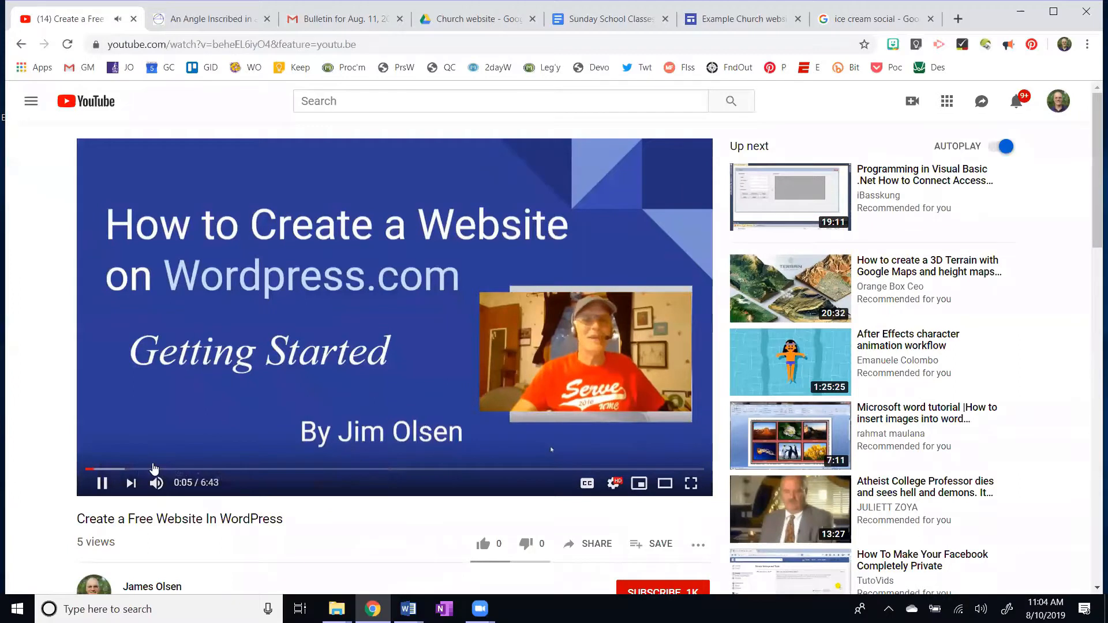
click(102, 484)
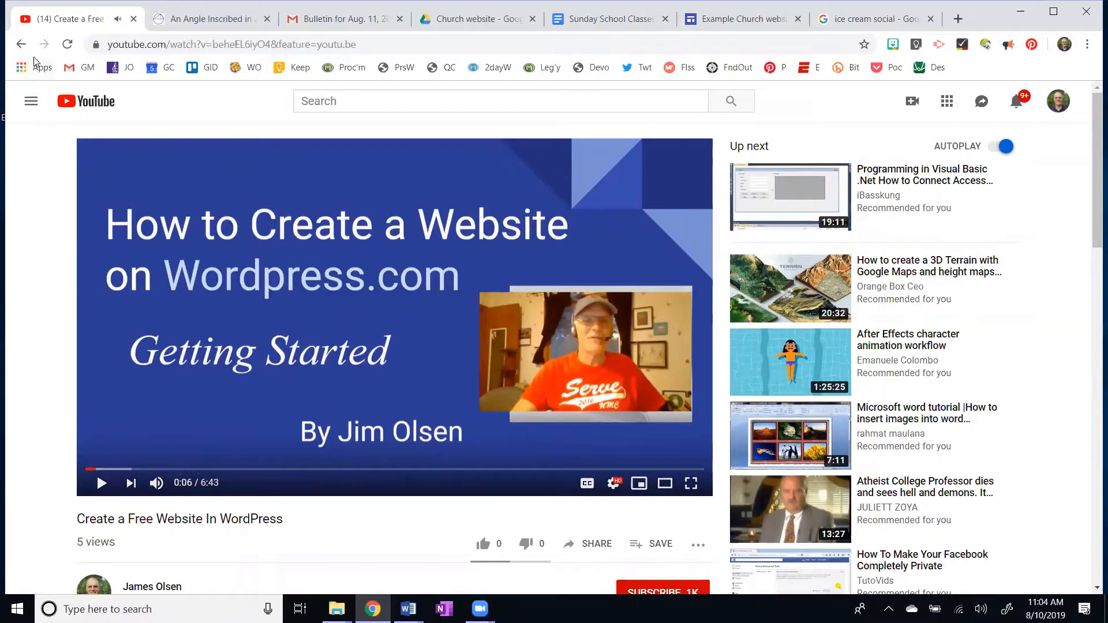
click(22, 44)
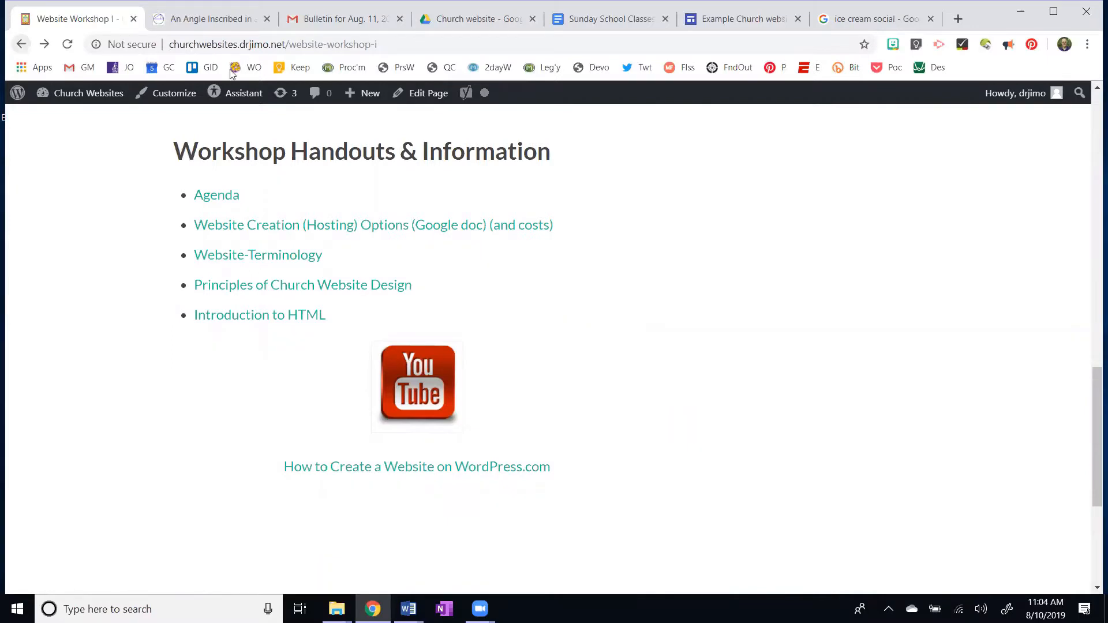
- Search Google for "wordpress" in a new tab
click(956, 19)
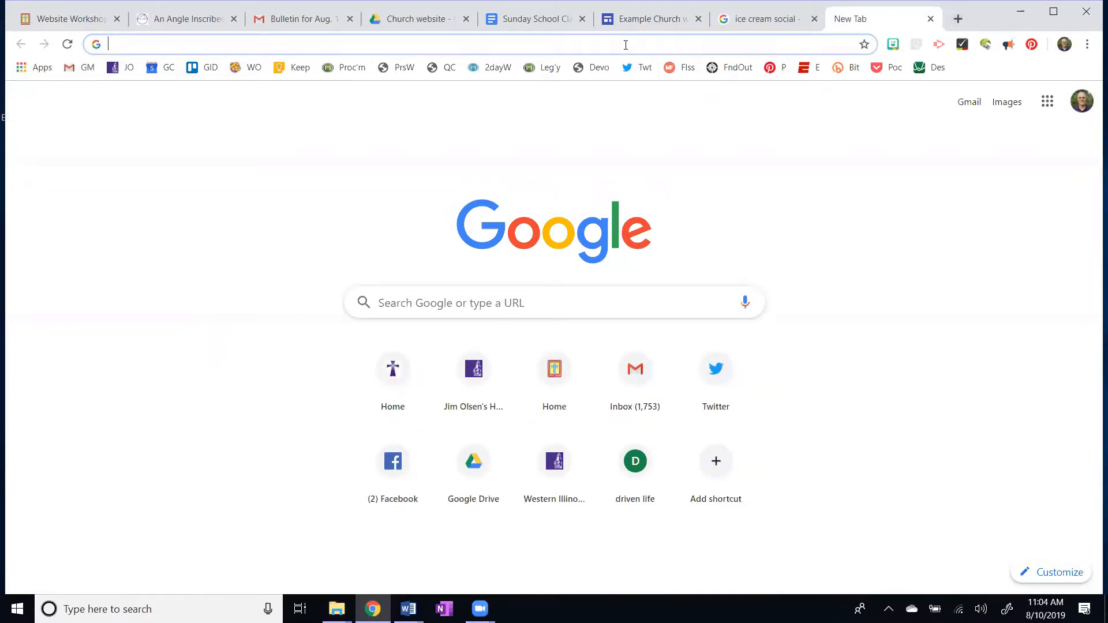
text(wro)
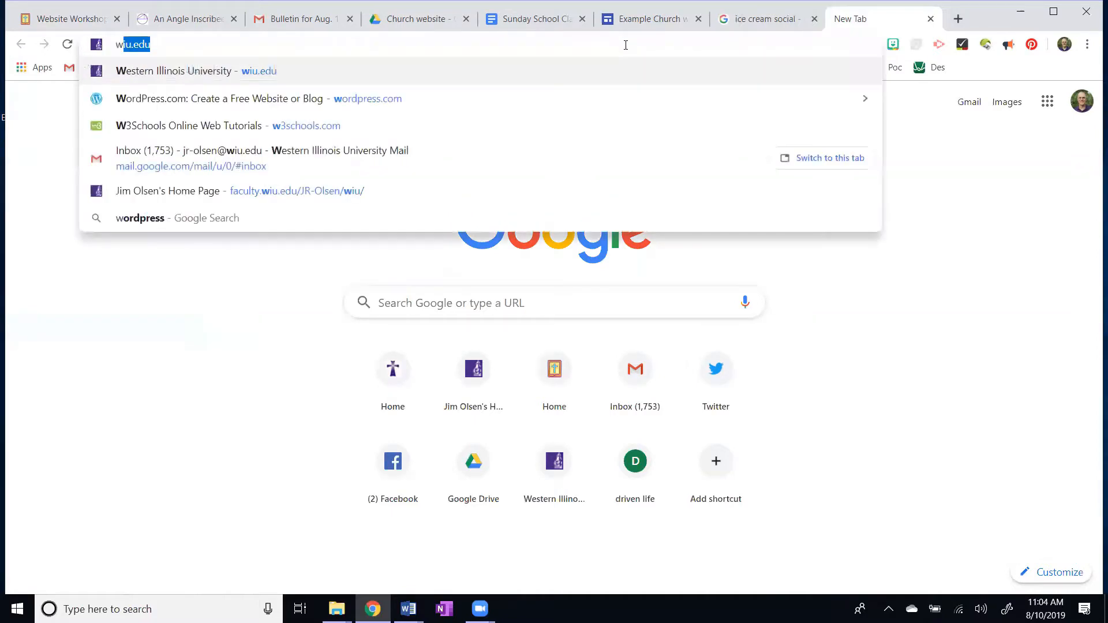
key(BackSpace)
key(BackSpace)
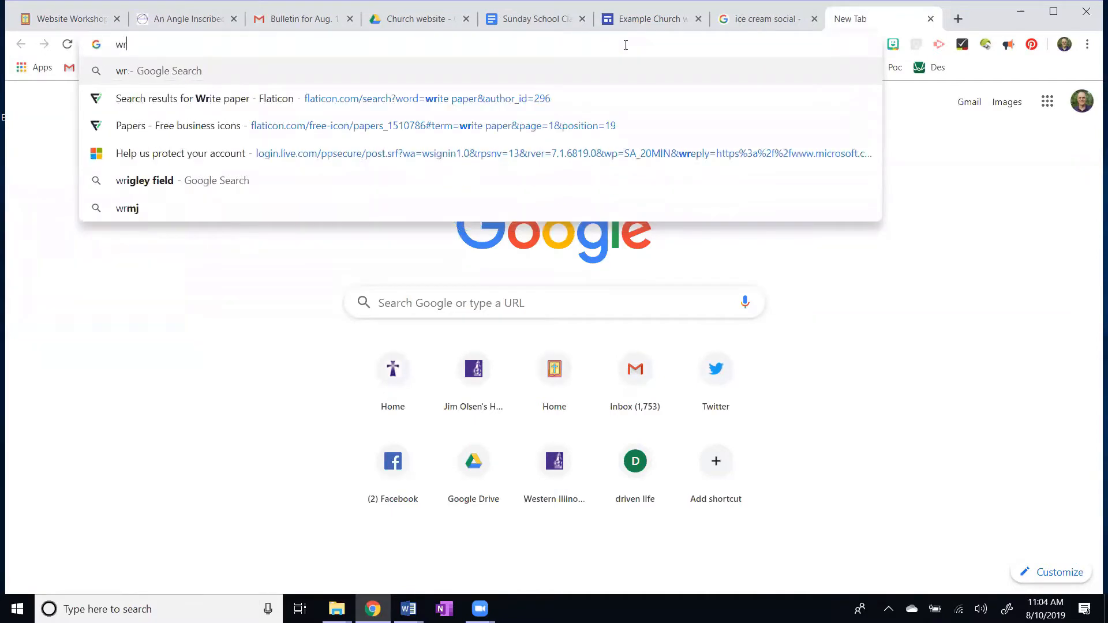
text(prd)
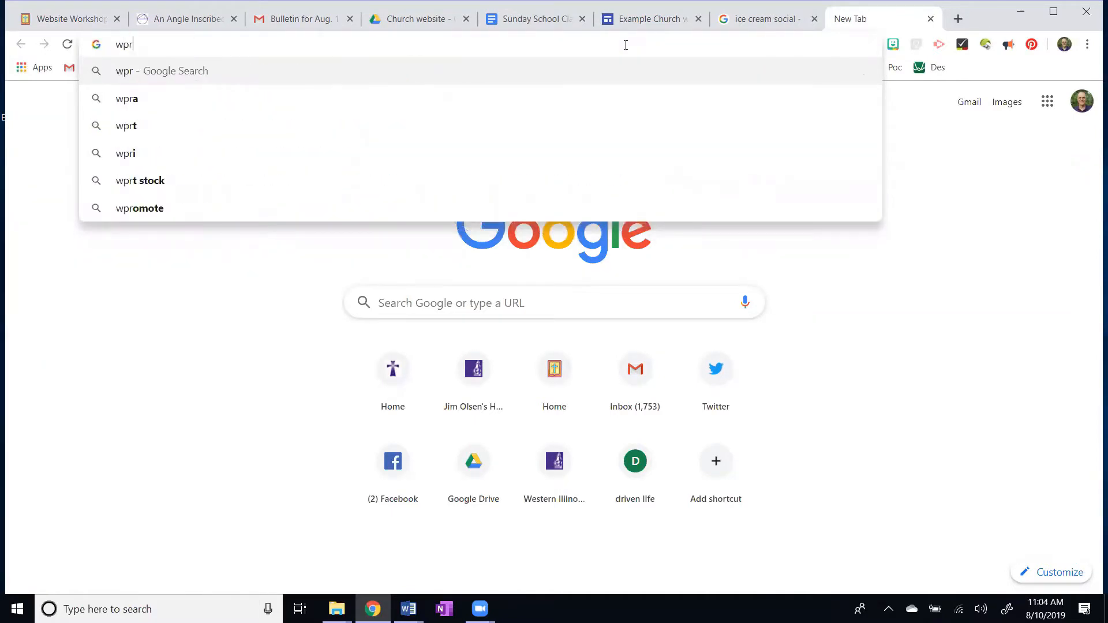
key(BackSpace)
key(BackSpace)
key(BackSpace)
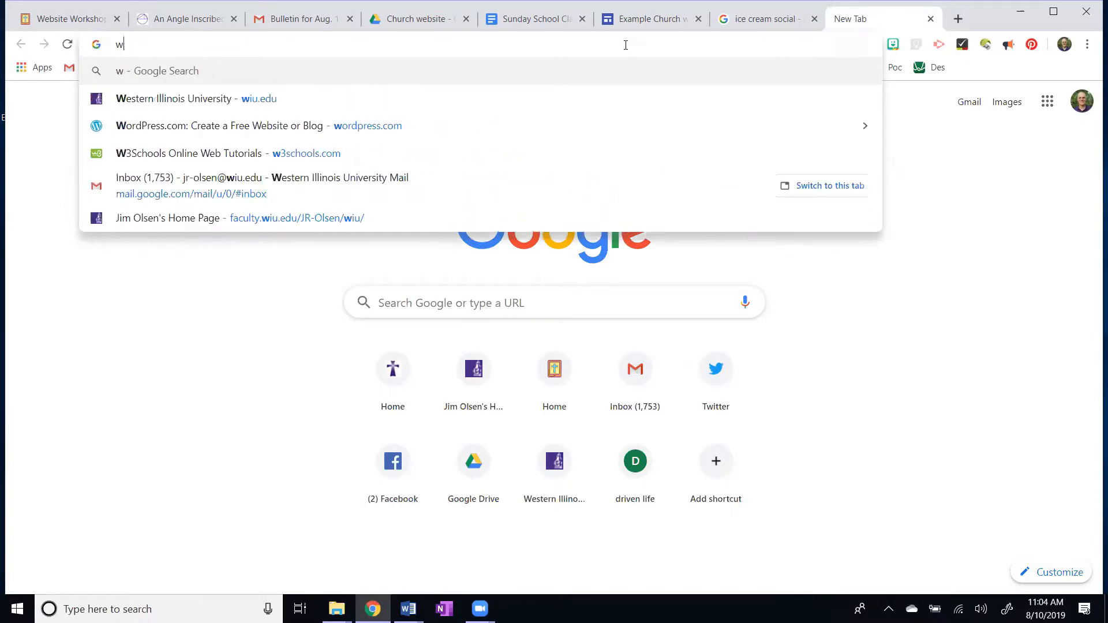
text(ordpress.com)
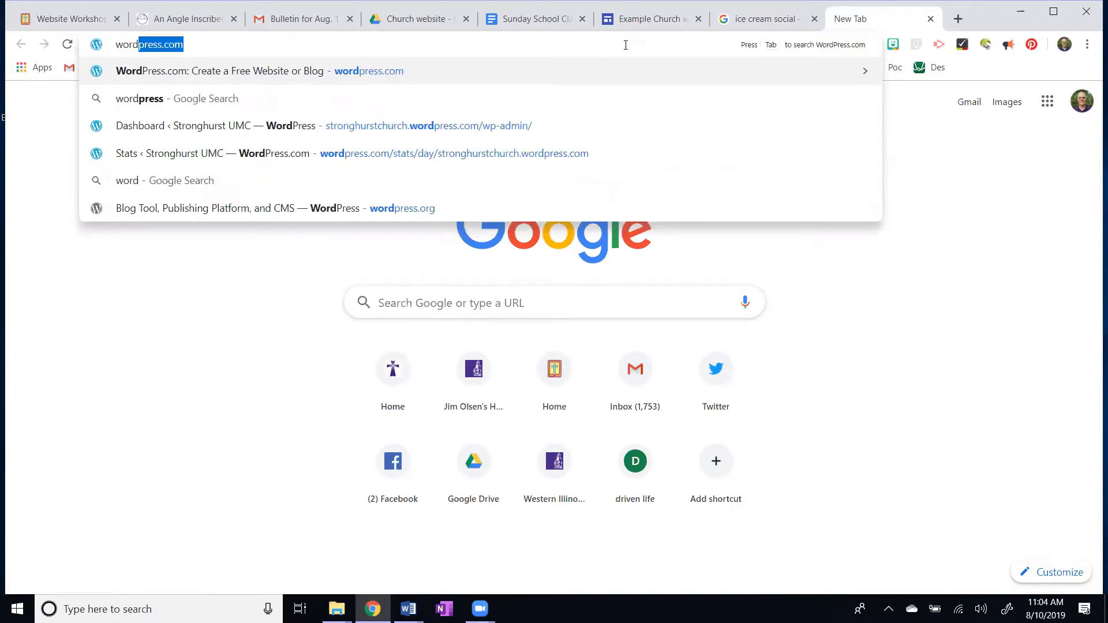
key(Right)
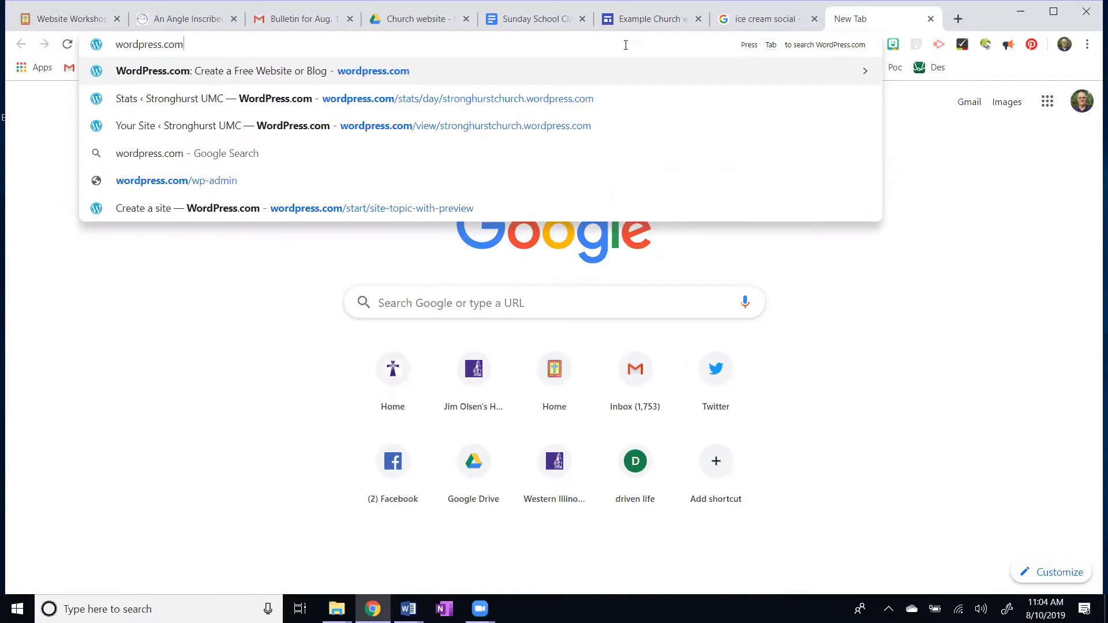
key(BackSpace)
key(BackSpace)
key(BackSpace)
key(BackSpace)
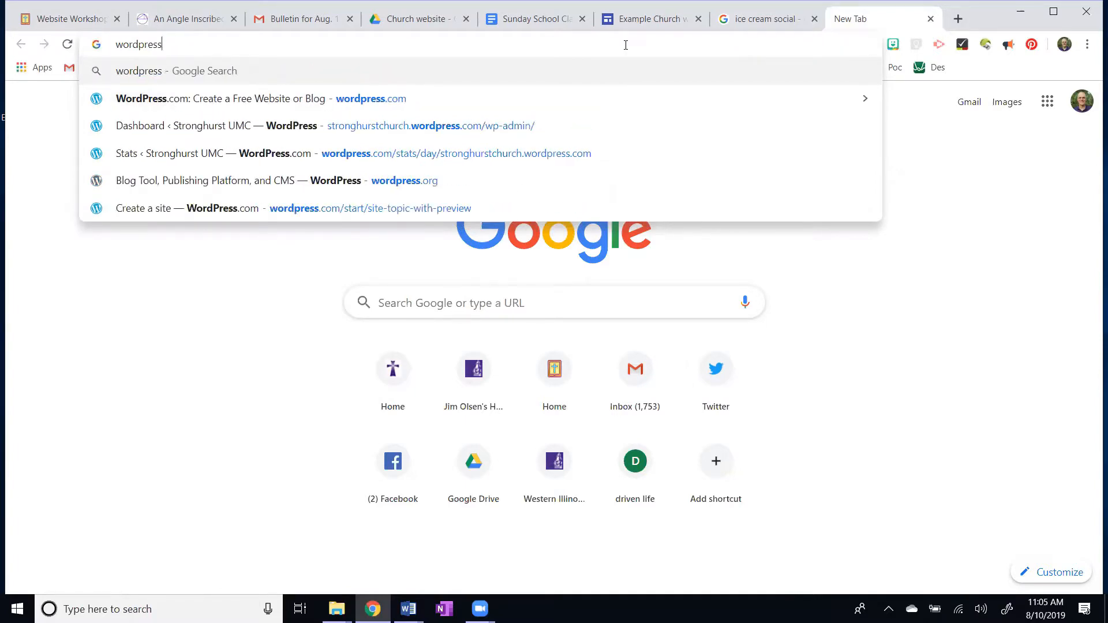
key(Return)
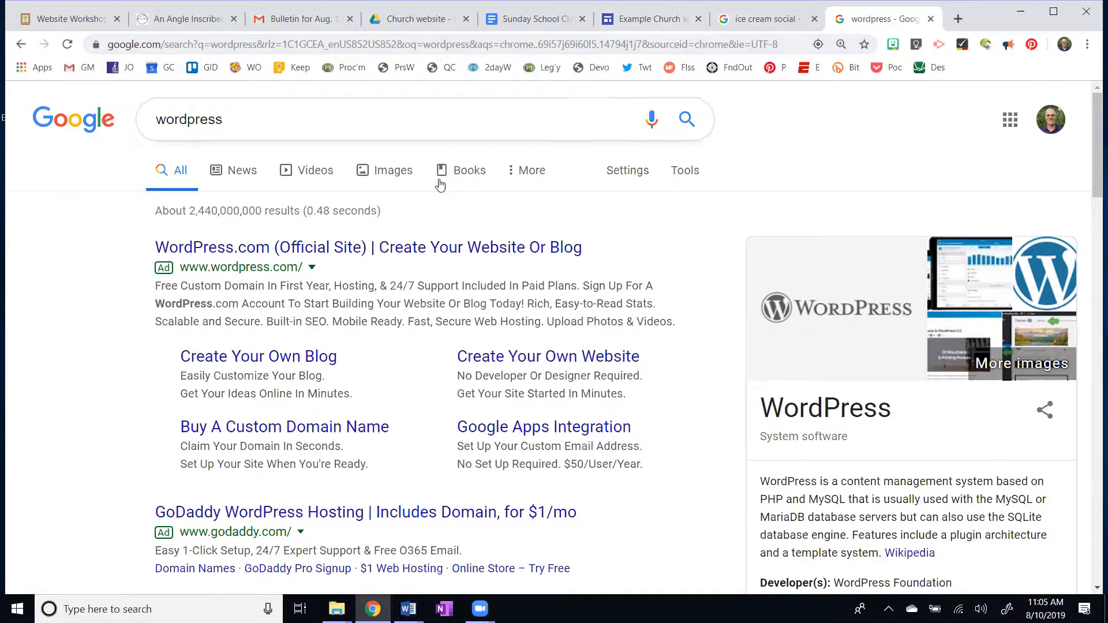
- Open the official WordPress.com site from the search results, log in and go to the account's own sites
click(402, 251)
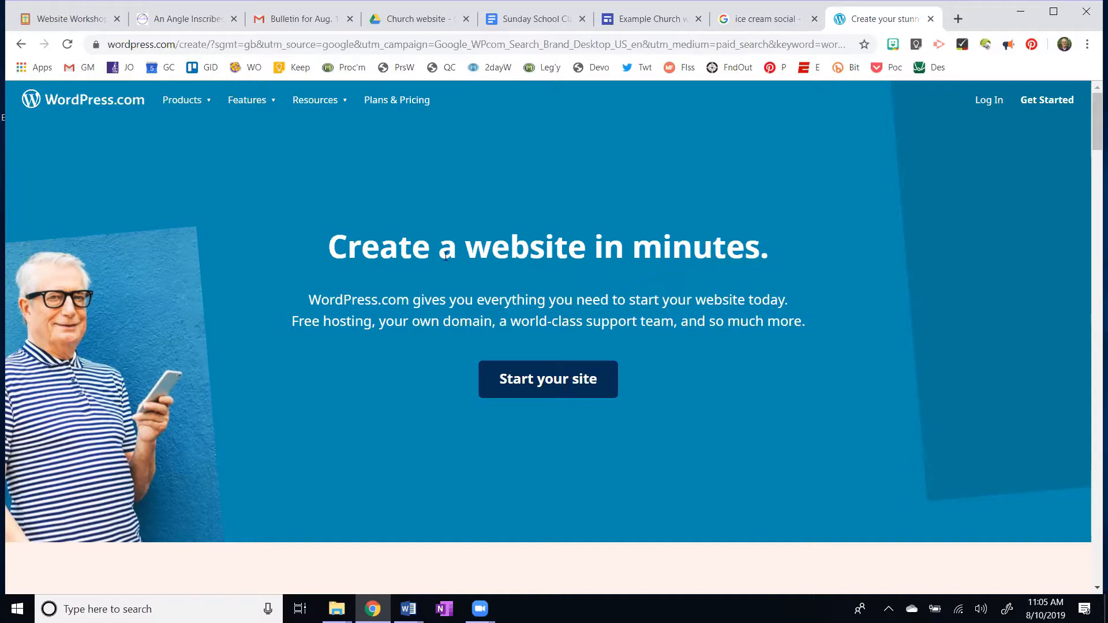
click(985, 107)
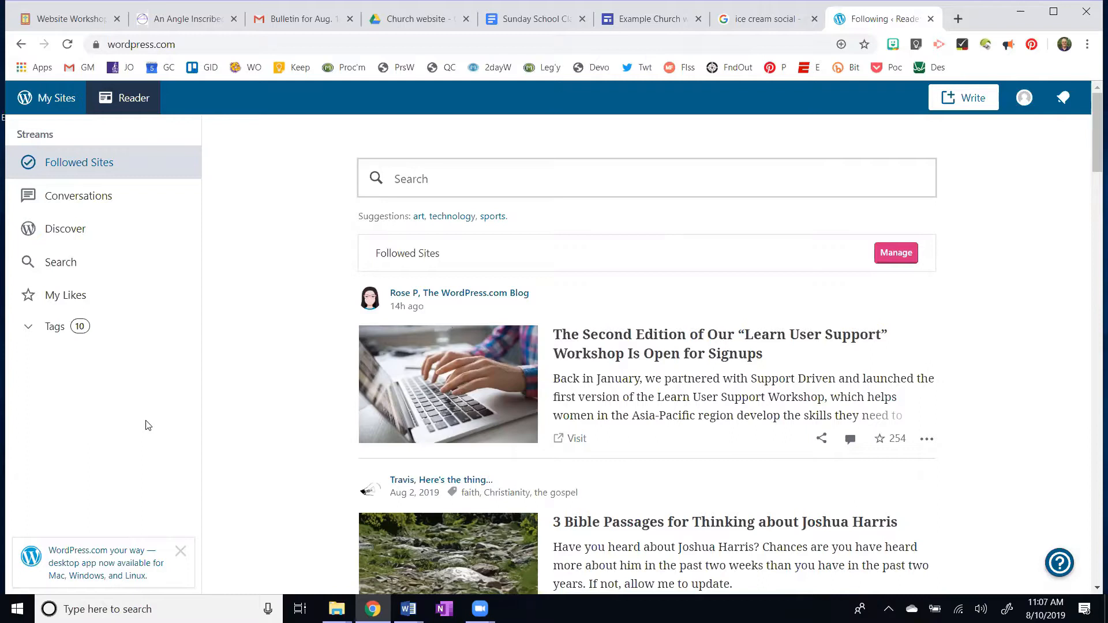
click(52, 102)
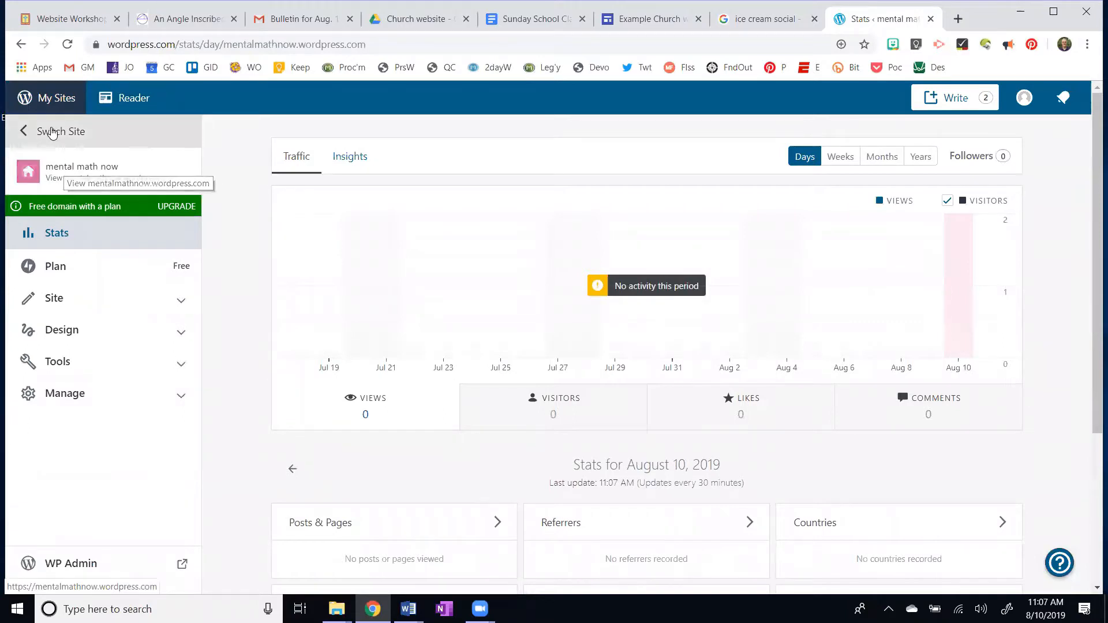
- Browse the account's list of sites and start adding a new WordPress.com site
click(51, 131)
scroll(95, 300, down, 5)
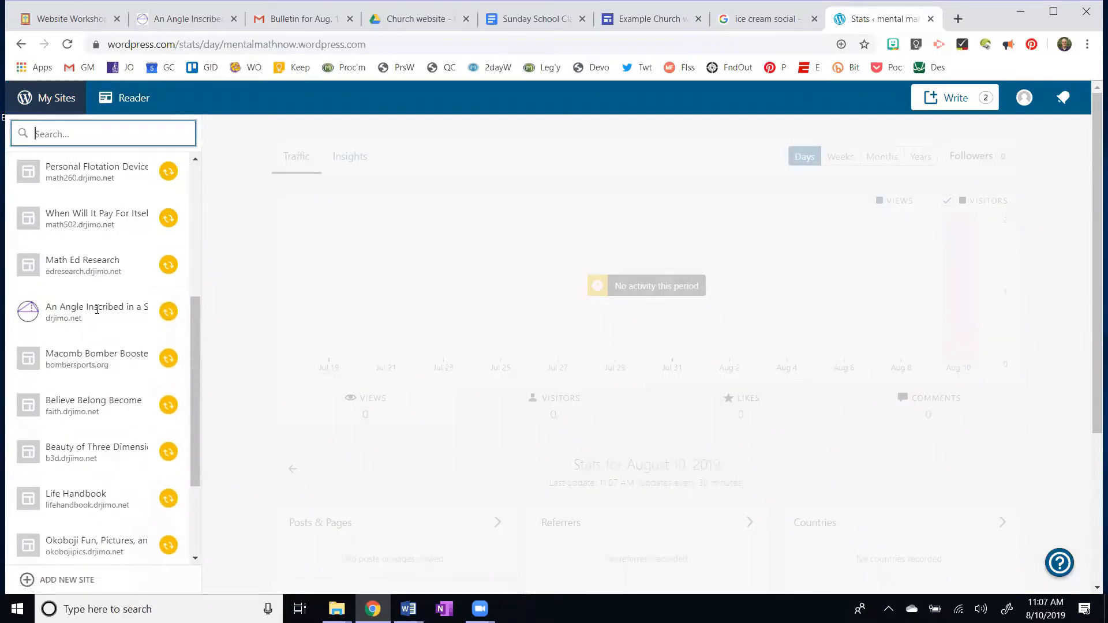
click(64, 583)
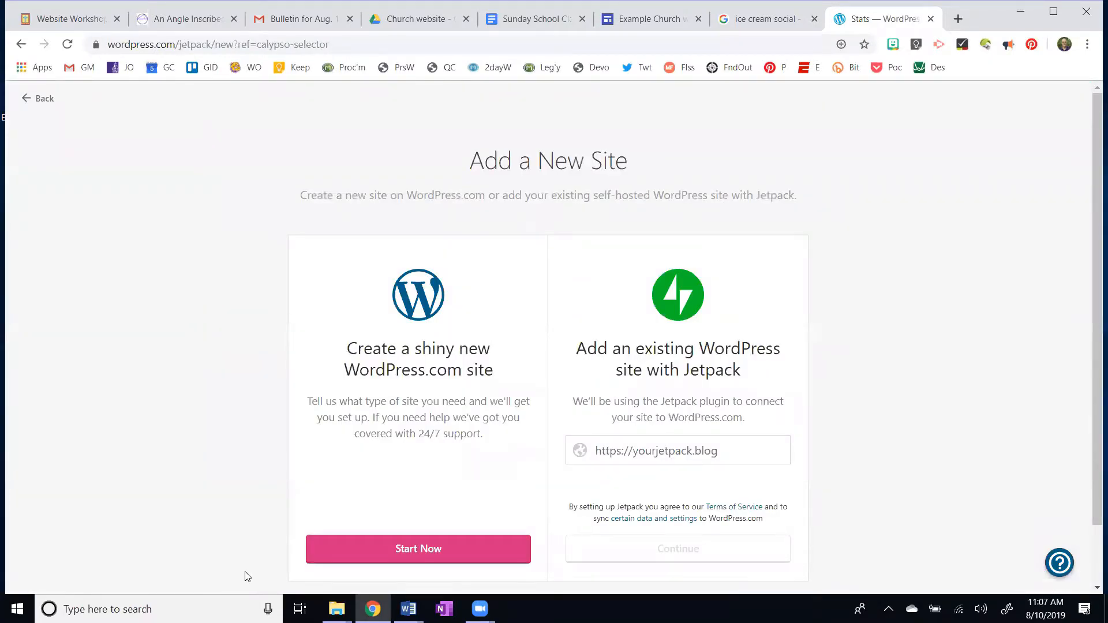
click(483, 557)
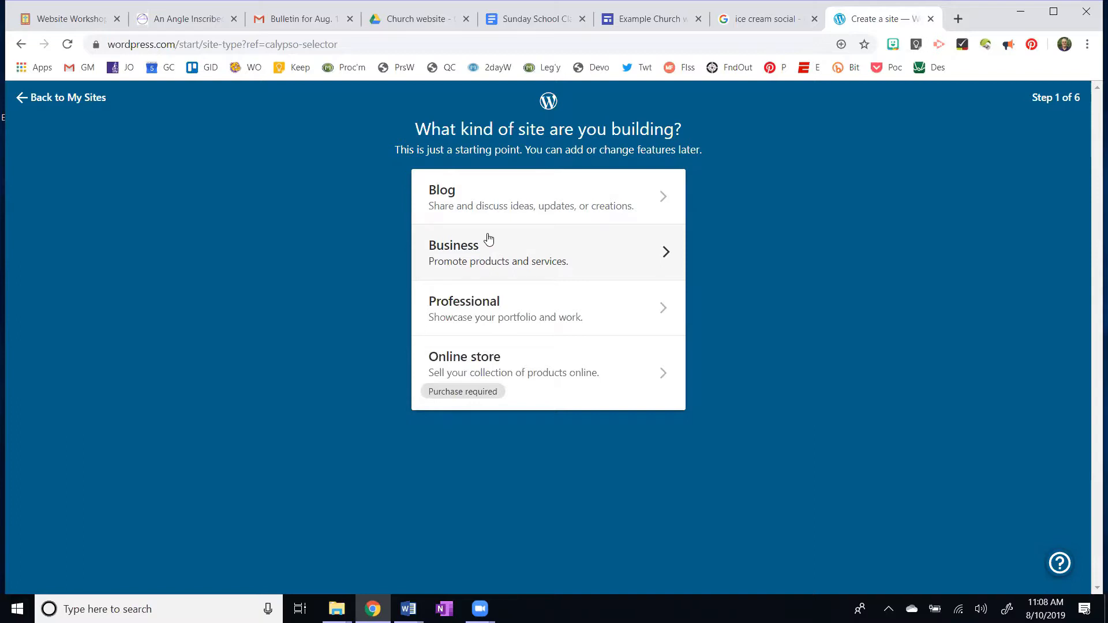
- Choose Business as the site type and set the business topic to Methodist Church
click(516, 250)
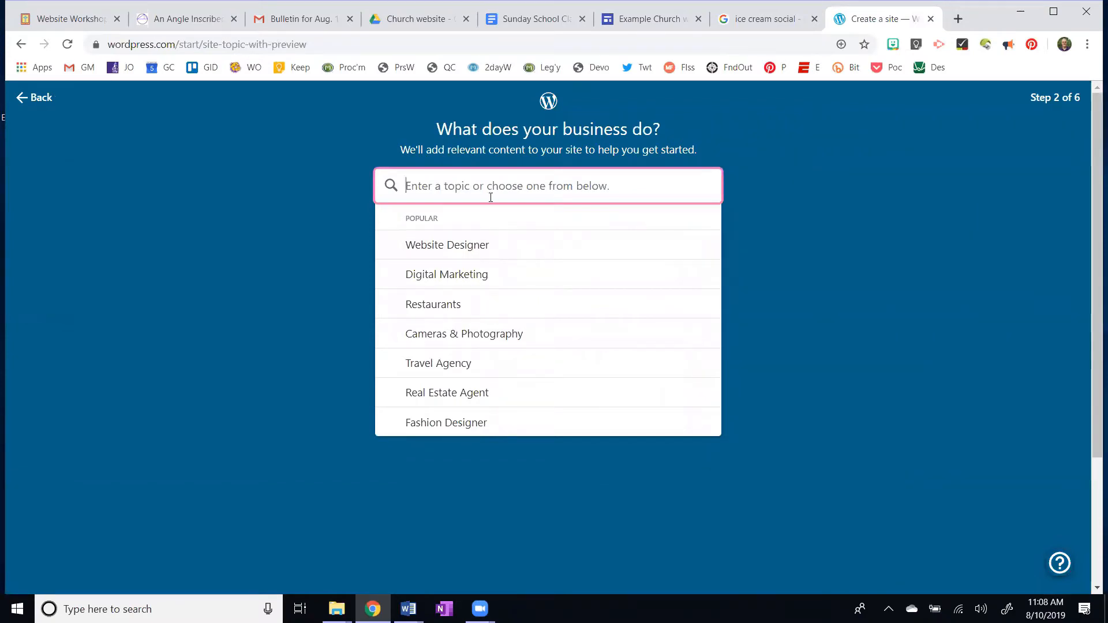
text(church)
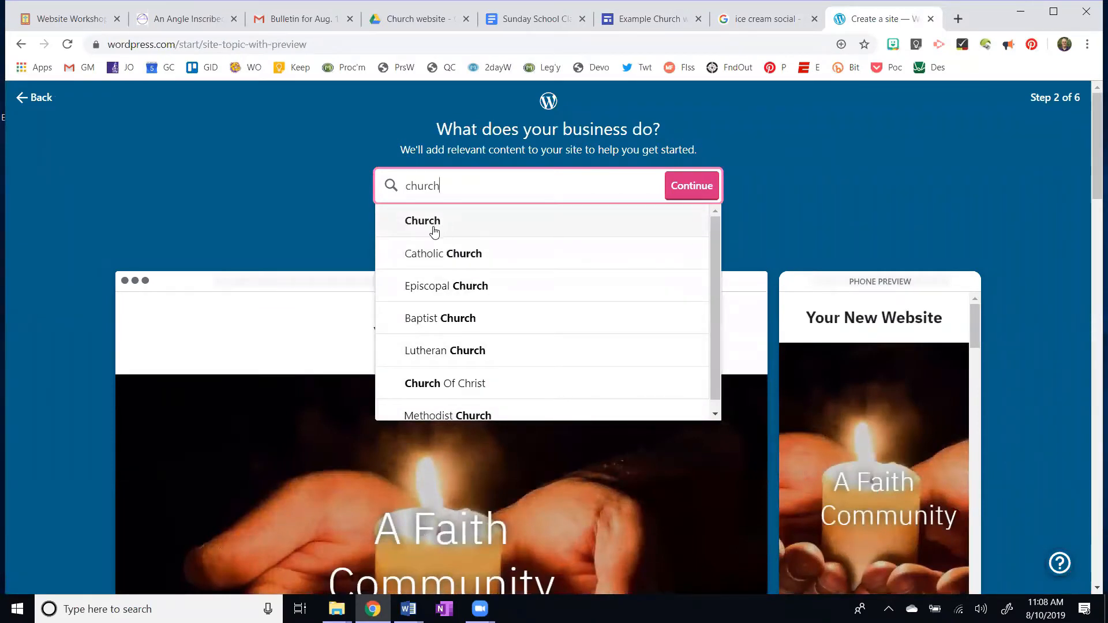
click(427, 413)
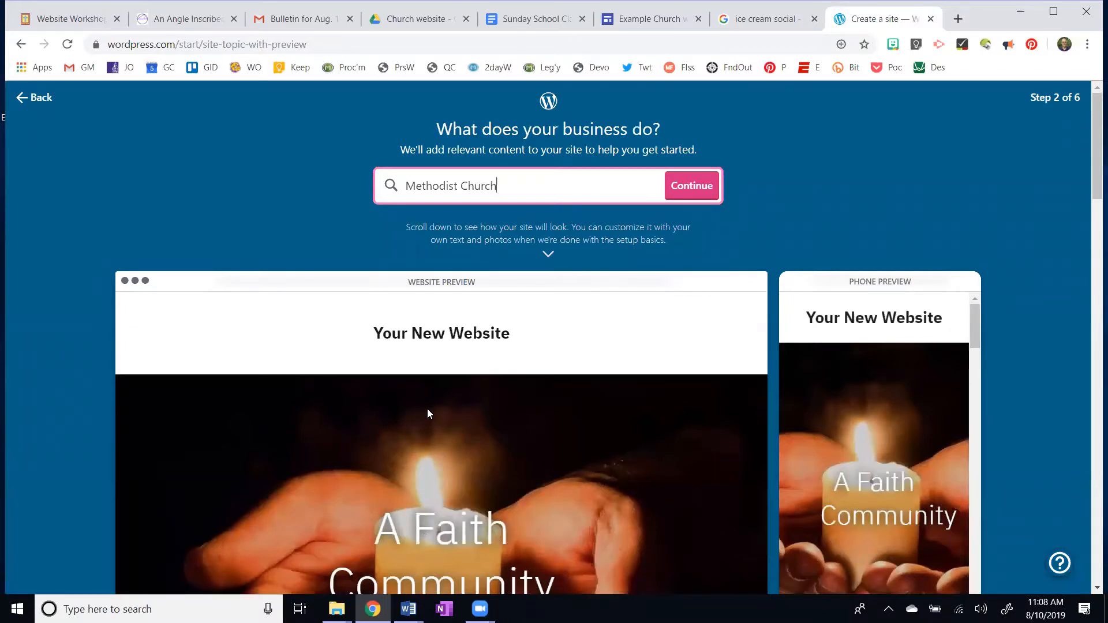
click(691, 186)
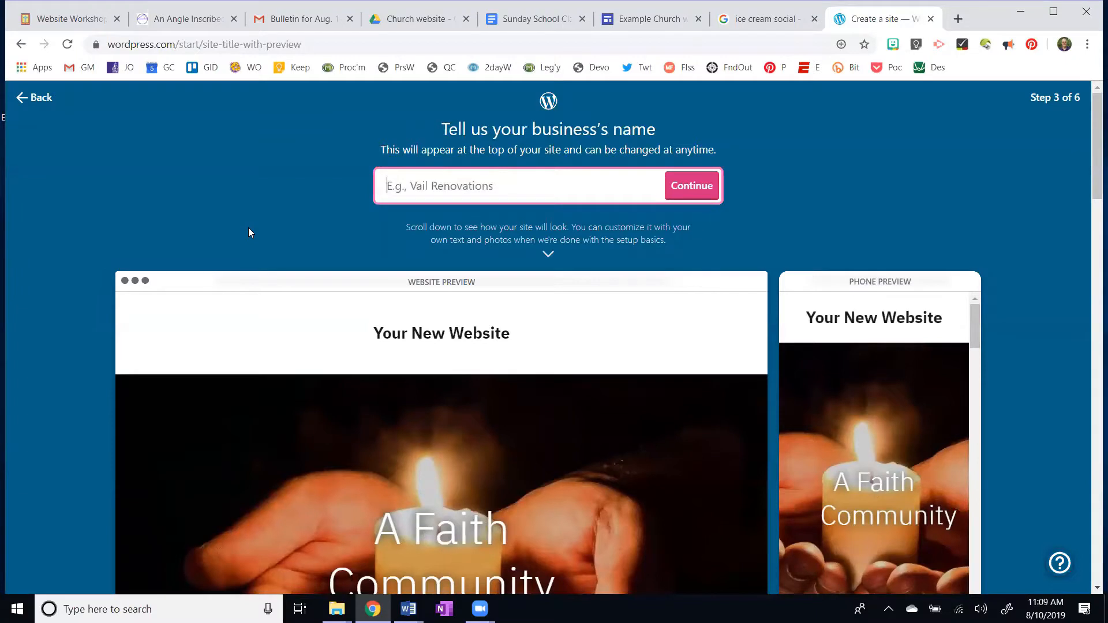
- Name the business "Just a sample church" and continue to the style choices
text(Jus)
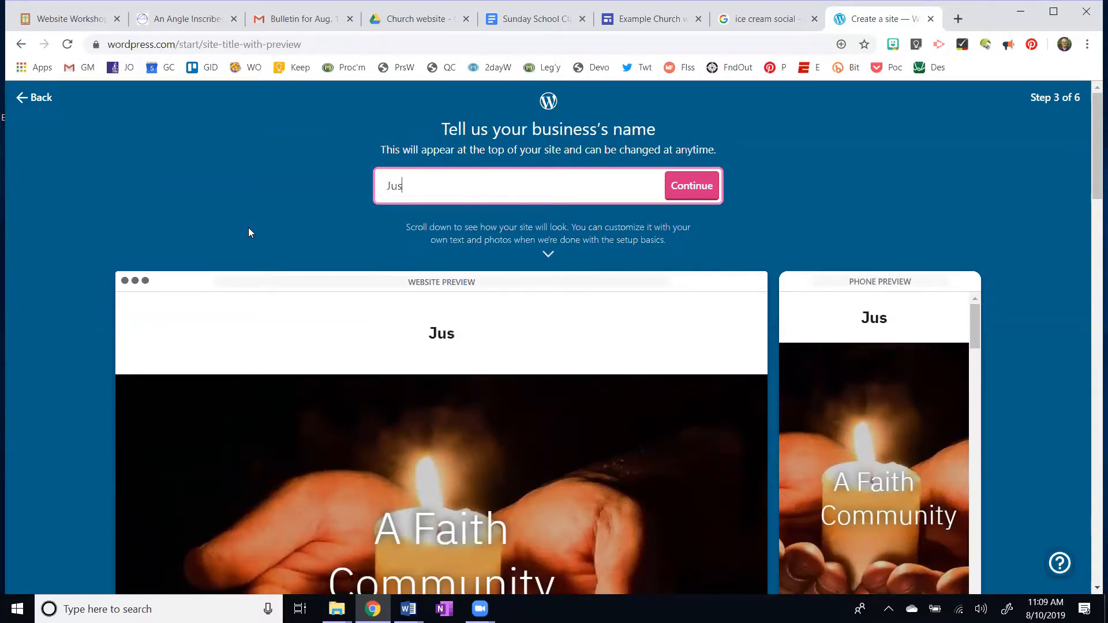
text(t a sam)
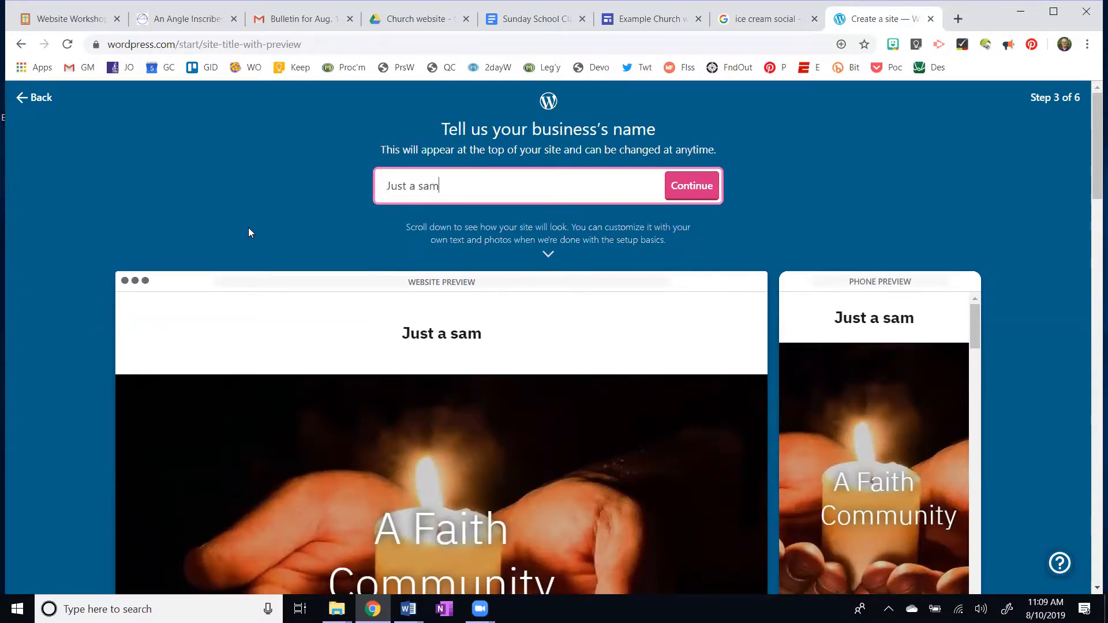
text(ple church)
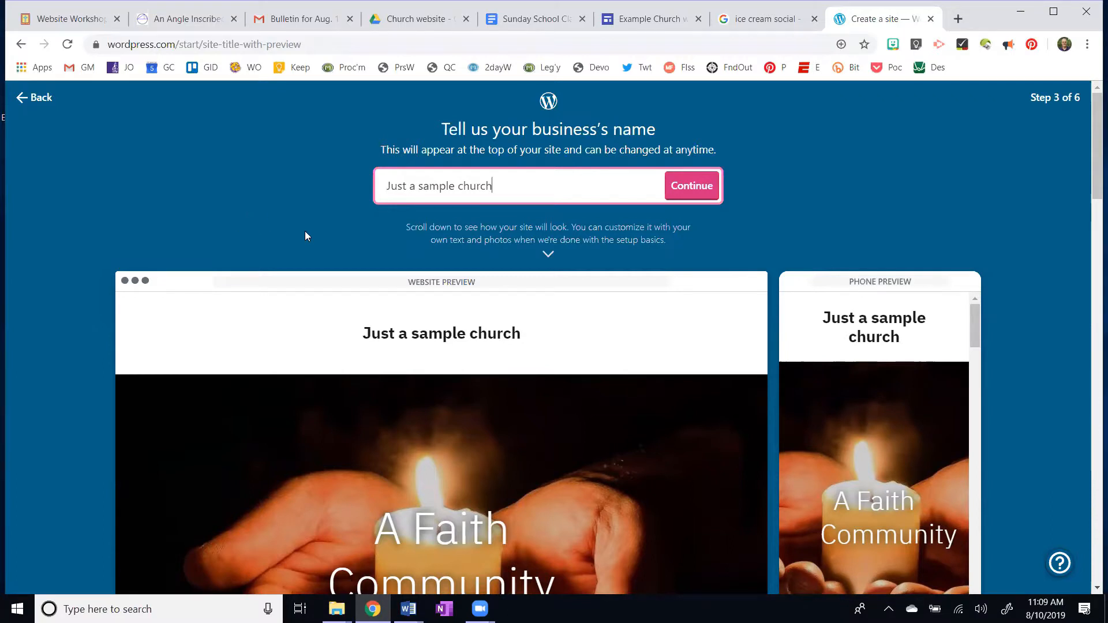
click(700, 189)
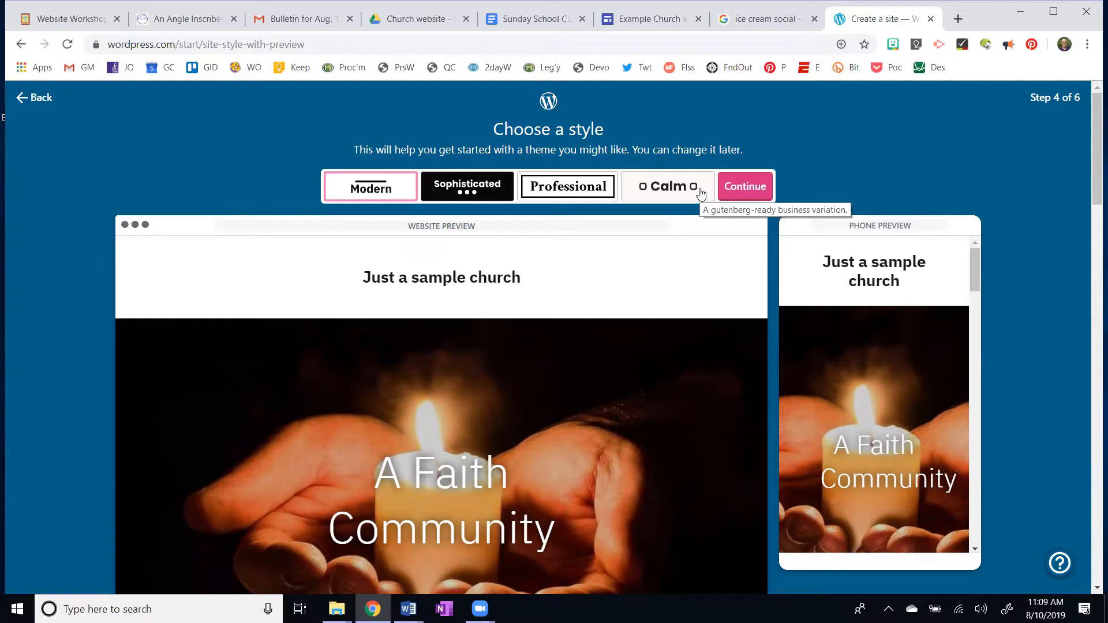
- Preview the Sophisticated and Professional styles, then continue with the Calm style
click(494, 189)
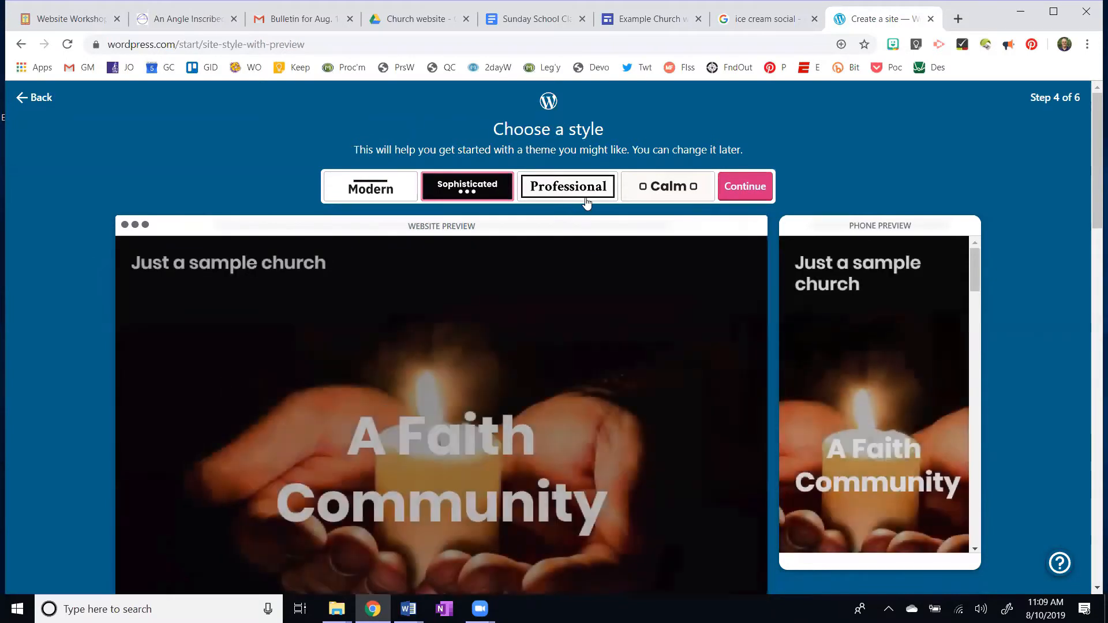
click(568, 187)
click(651, 196)
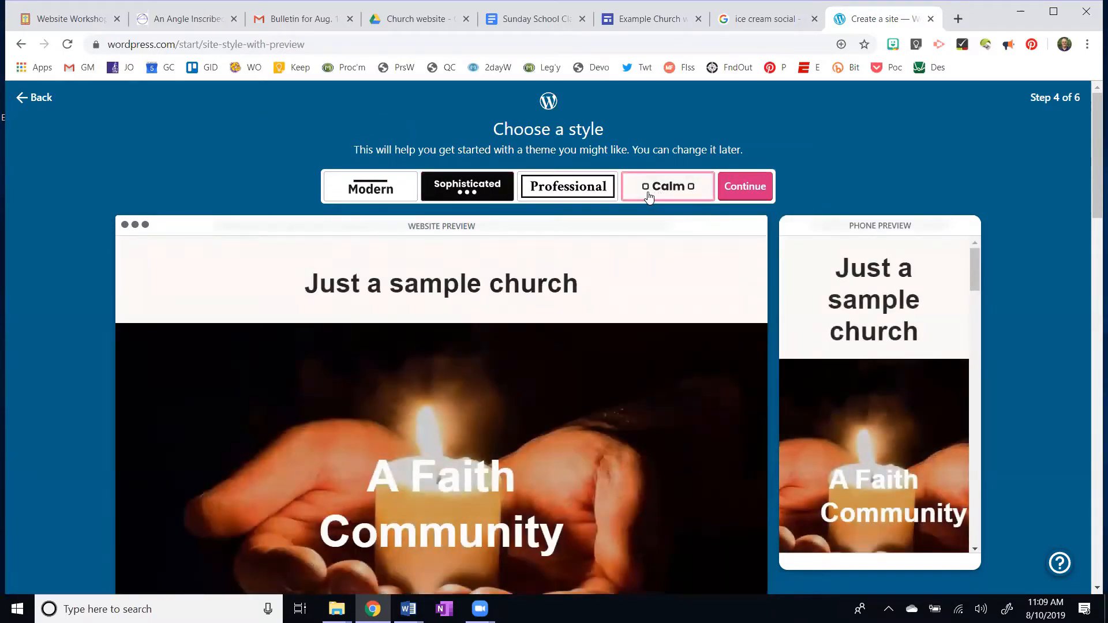
click(736, 193)
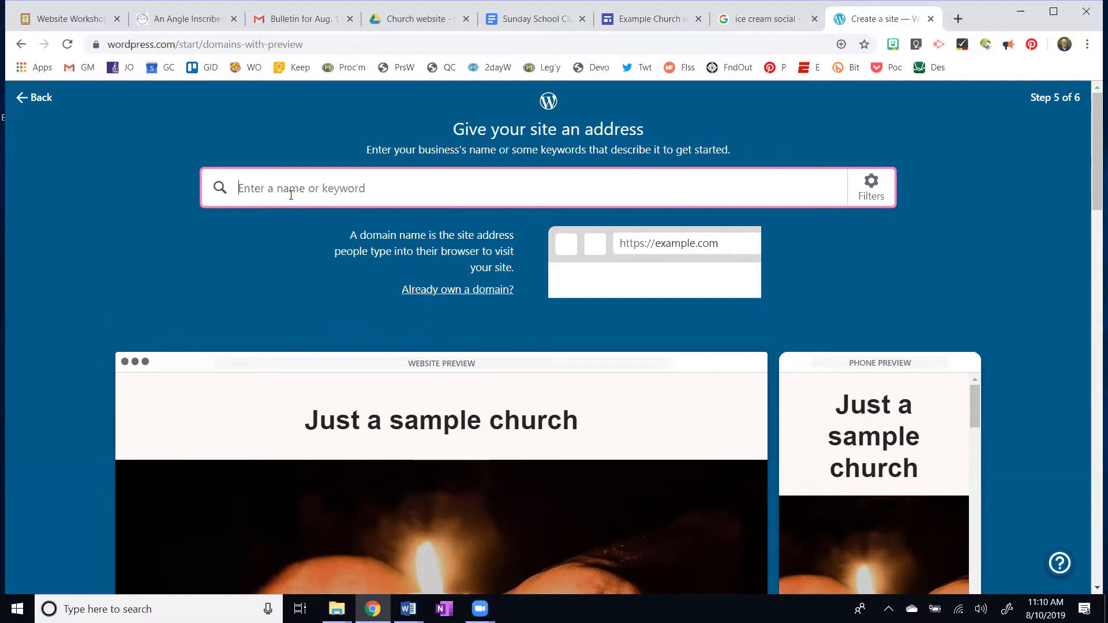
- Search for site addresses with "justsample", then extend the search to "justsamplechurch" and review the suggestions
text(just)
text(sample)
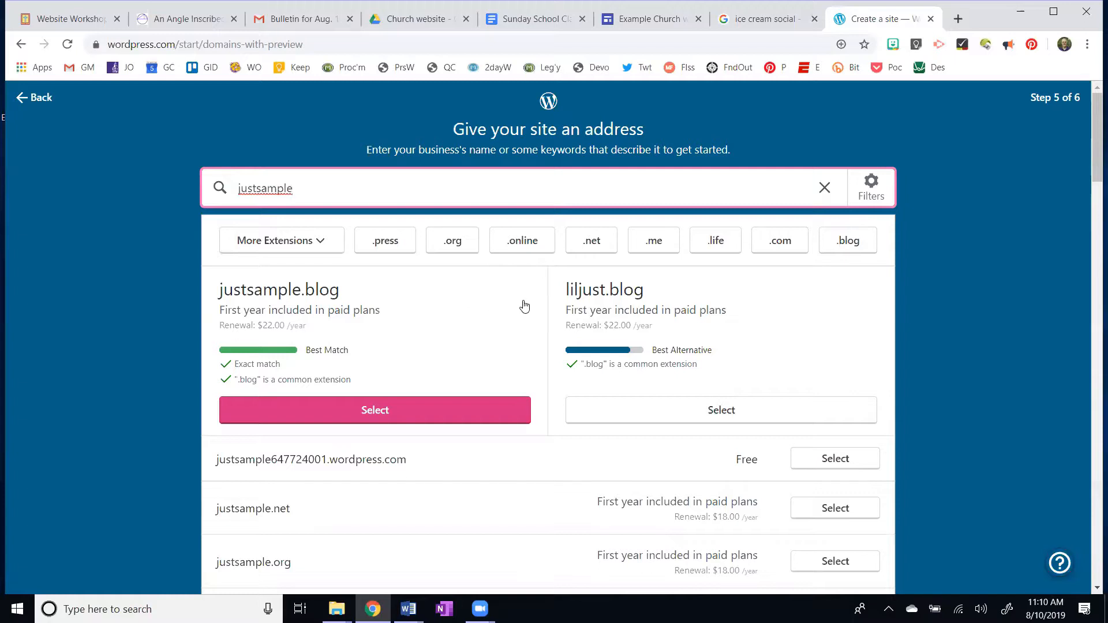
scroll(692, 322, down, 2)
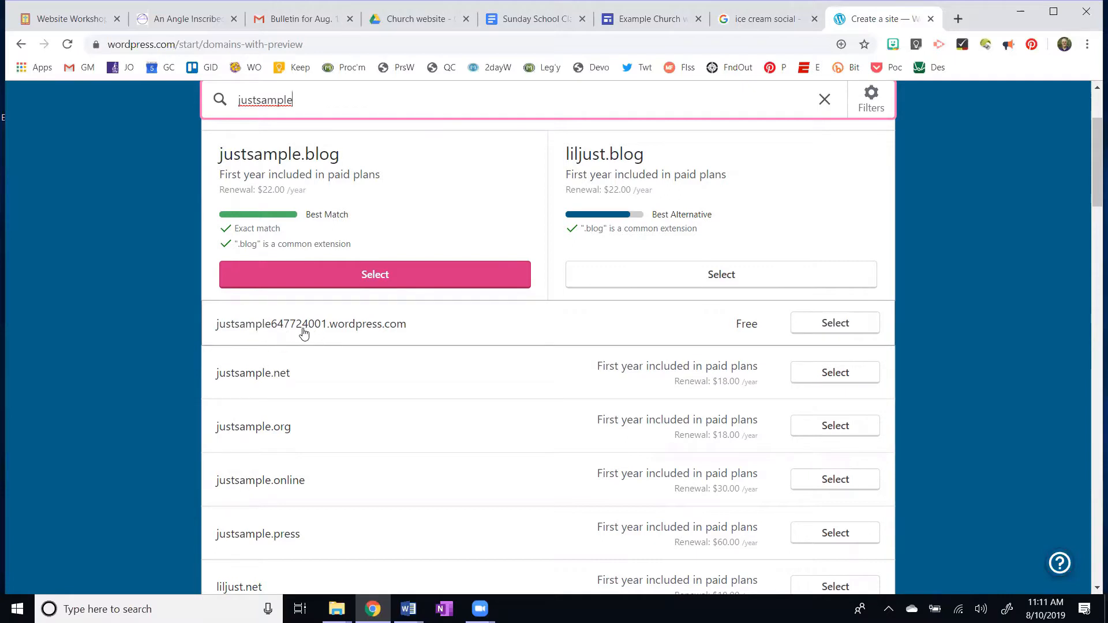
scroll(378, 350, up, 2)
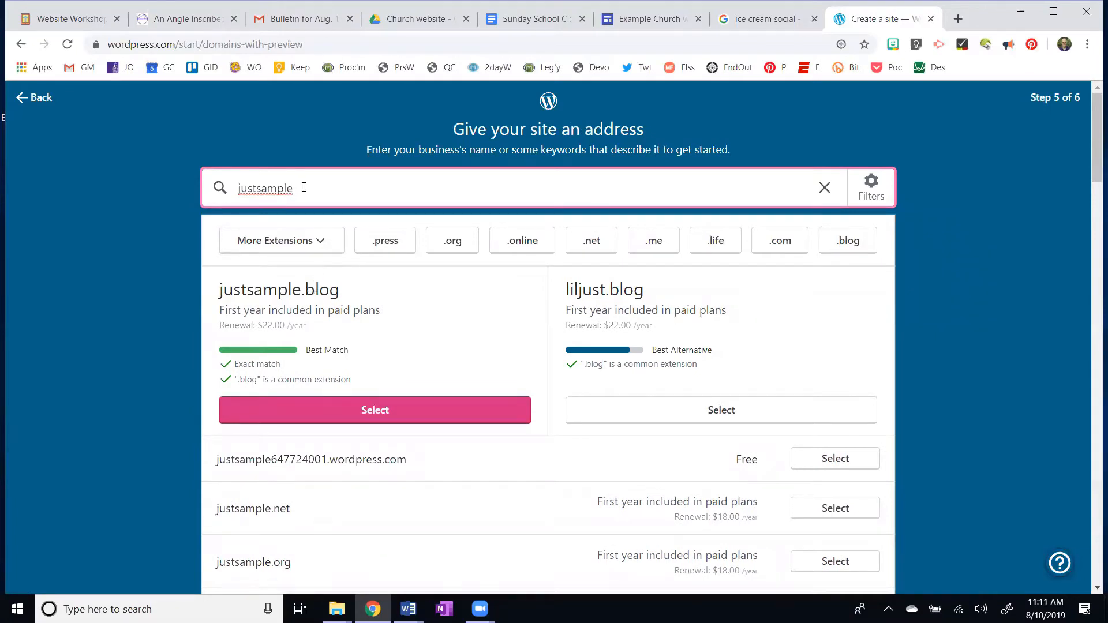
text(church)
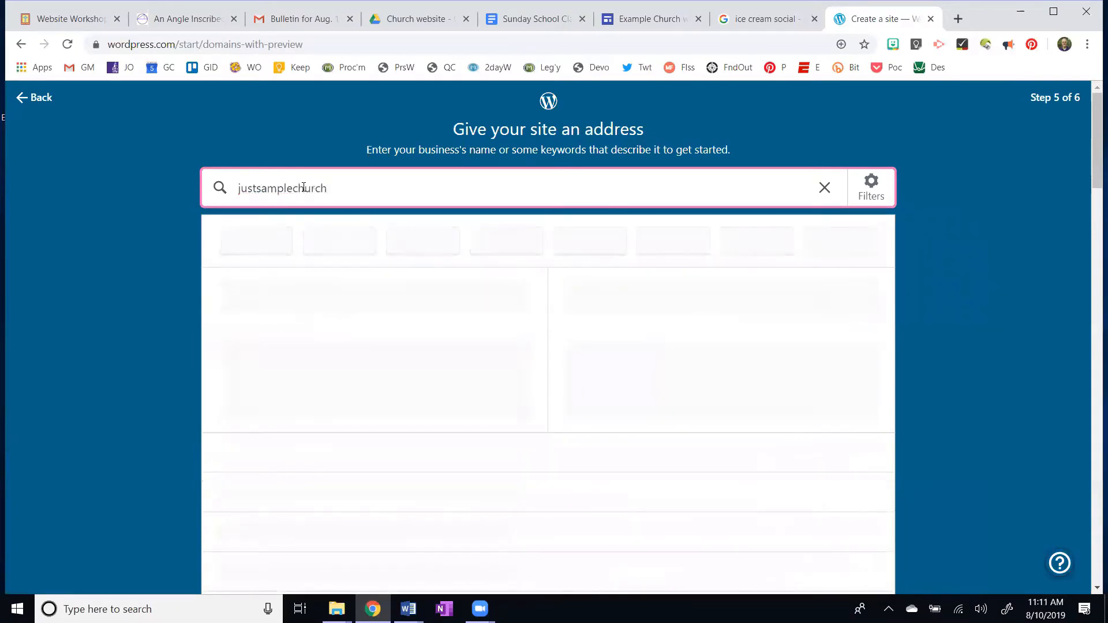
scroll(432, 248, down, 2)
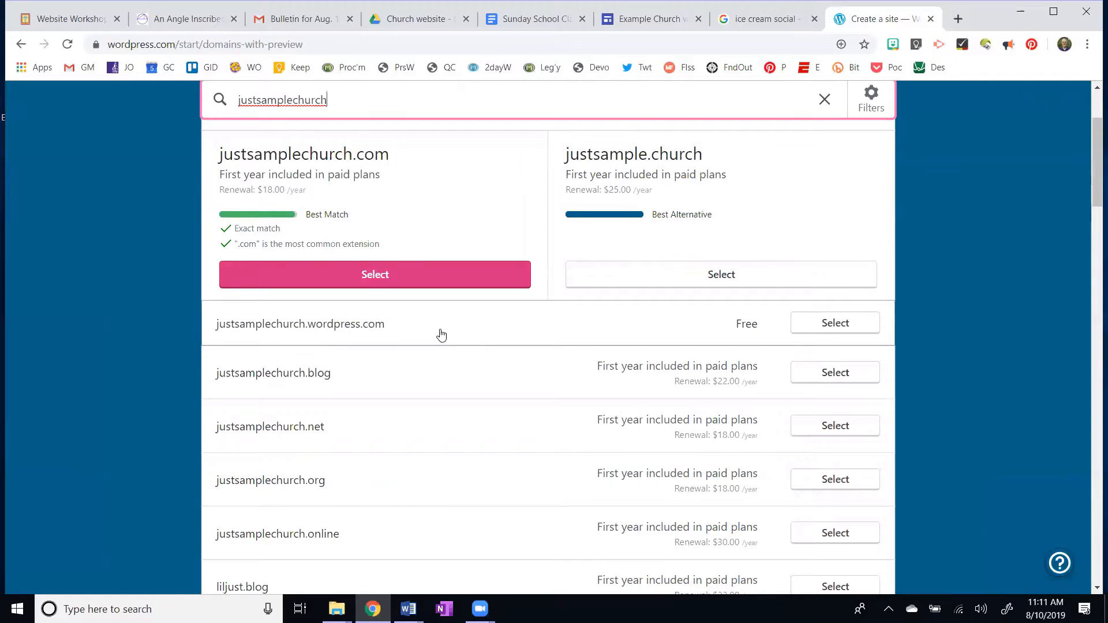
- Extend the address search to "justsamplechurch314", select the free justsamplechurch314.wordpress.com address and start with a free site
text(314)
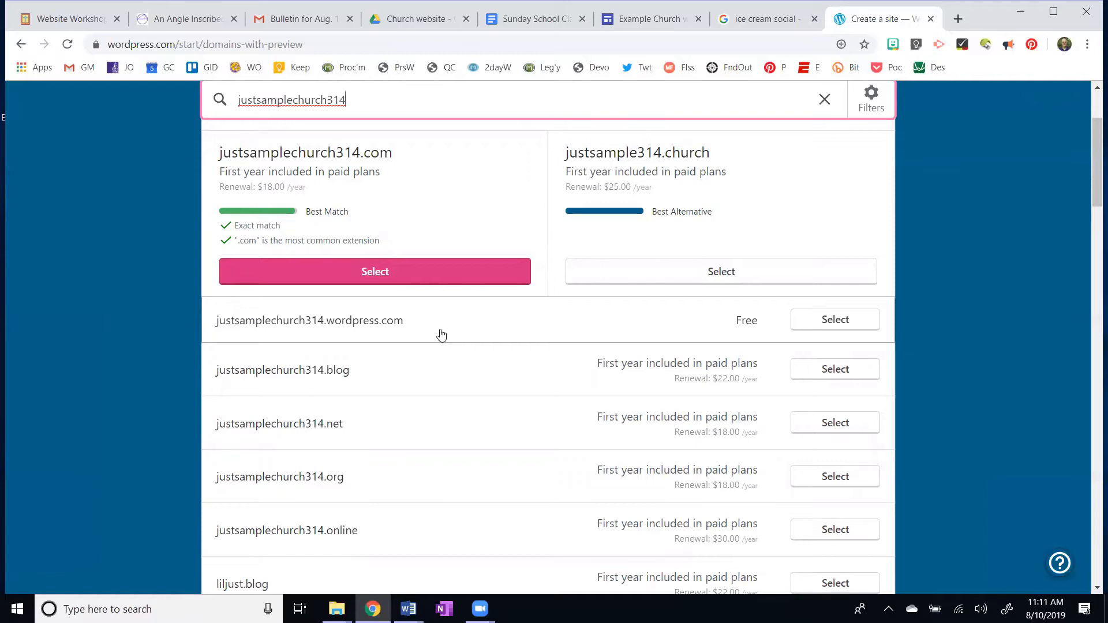
scroll(539, 371, down, 7)
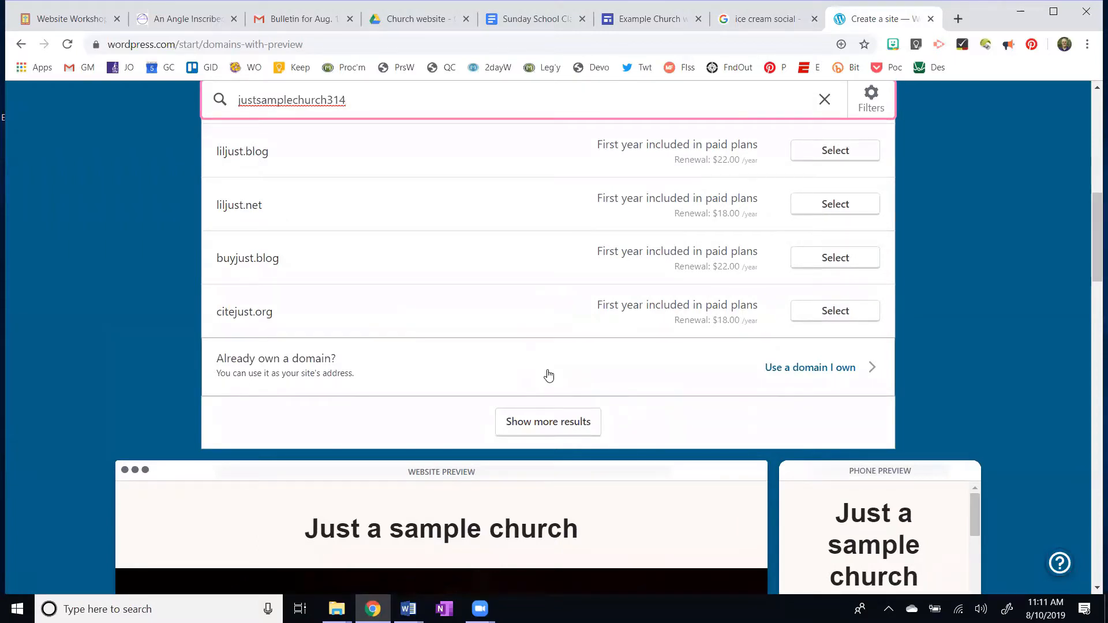
scroll(485, 136, up, 9)
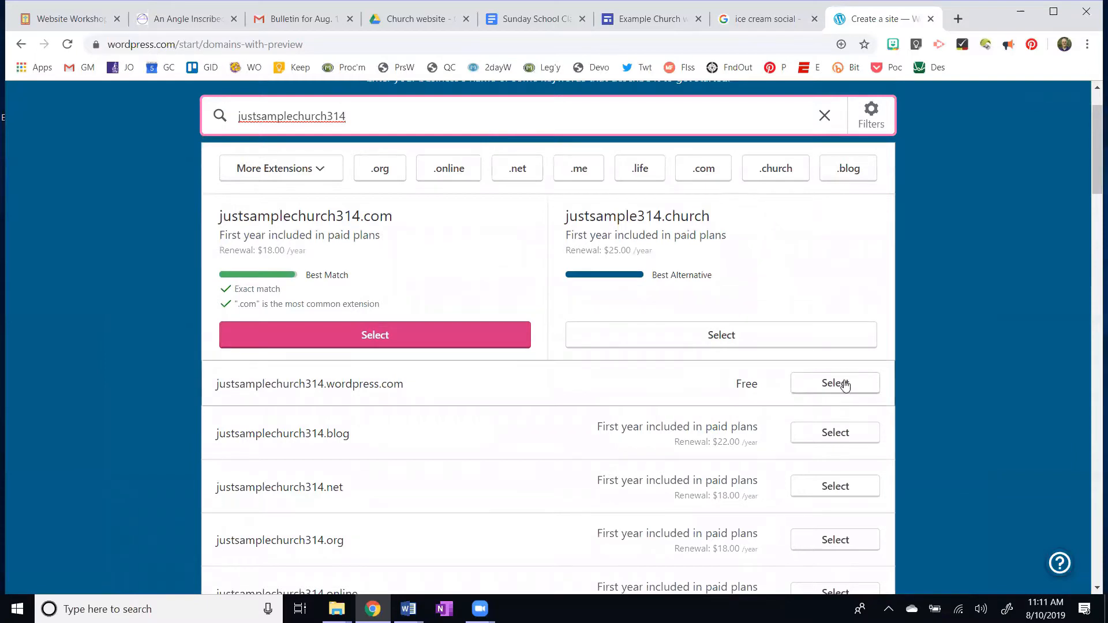
click(846, 388)
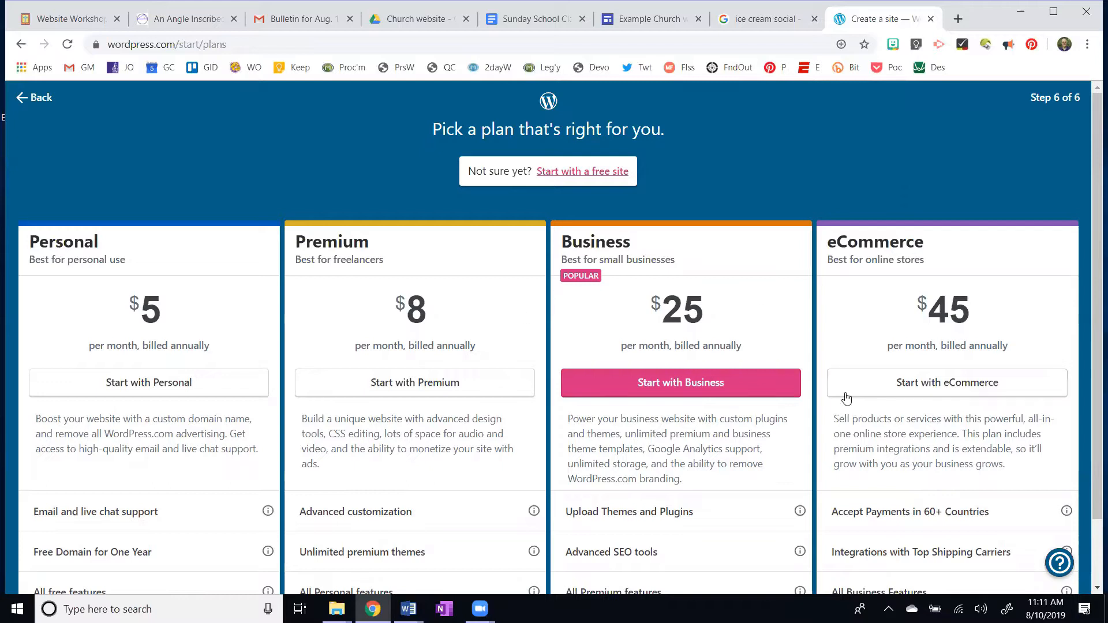
click(577, 174)
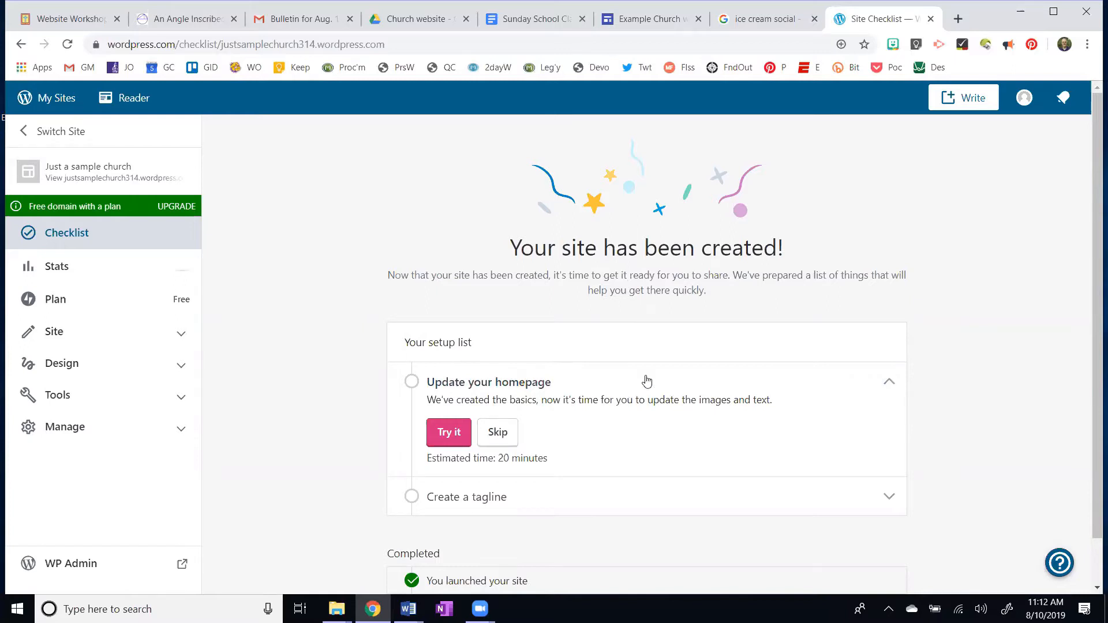
- Skip the homepage update and tagline tasks in the new site's setup list
scroll(647, 378, down, 2)
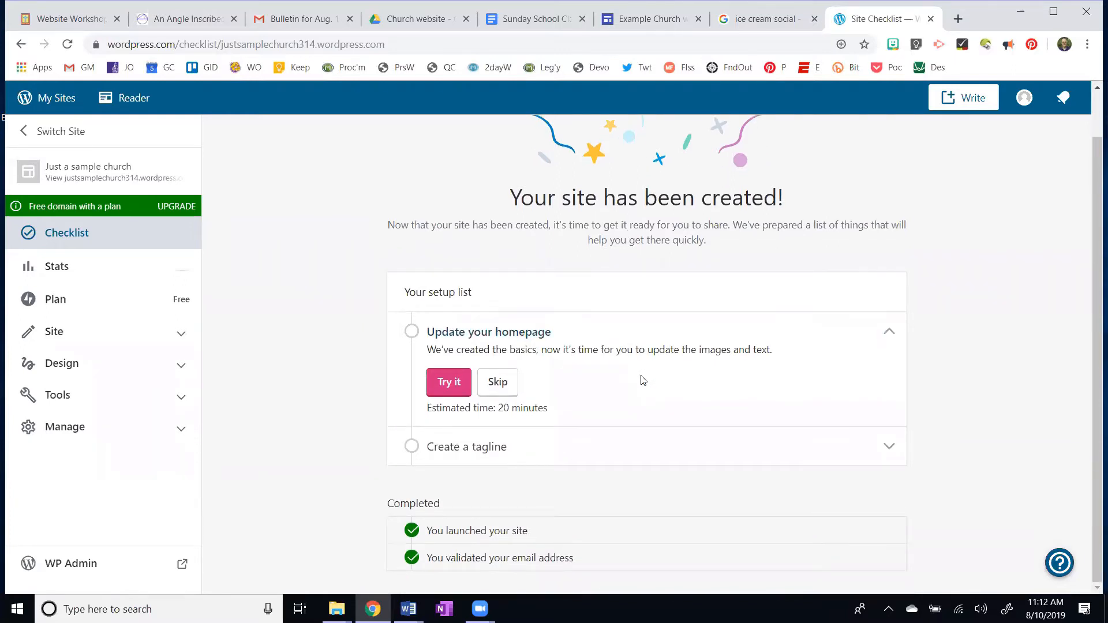
click(506, 390)
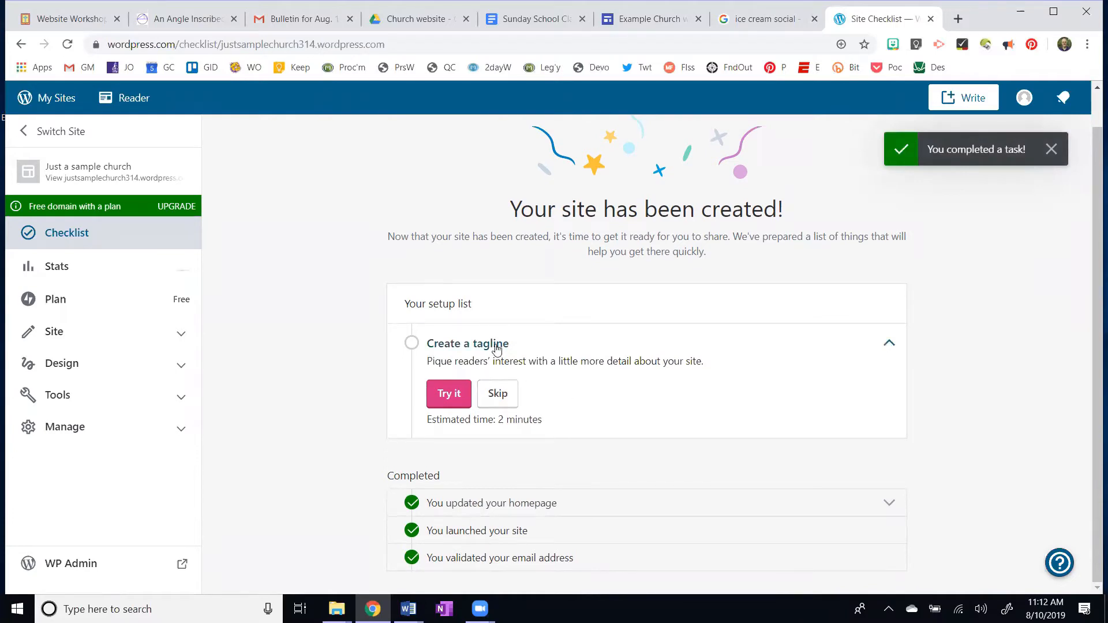
click(496, 396)
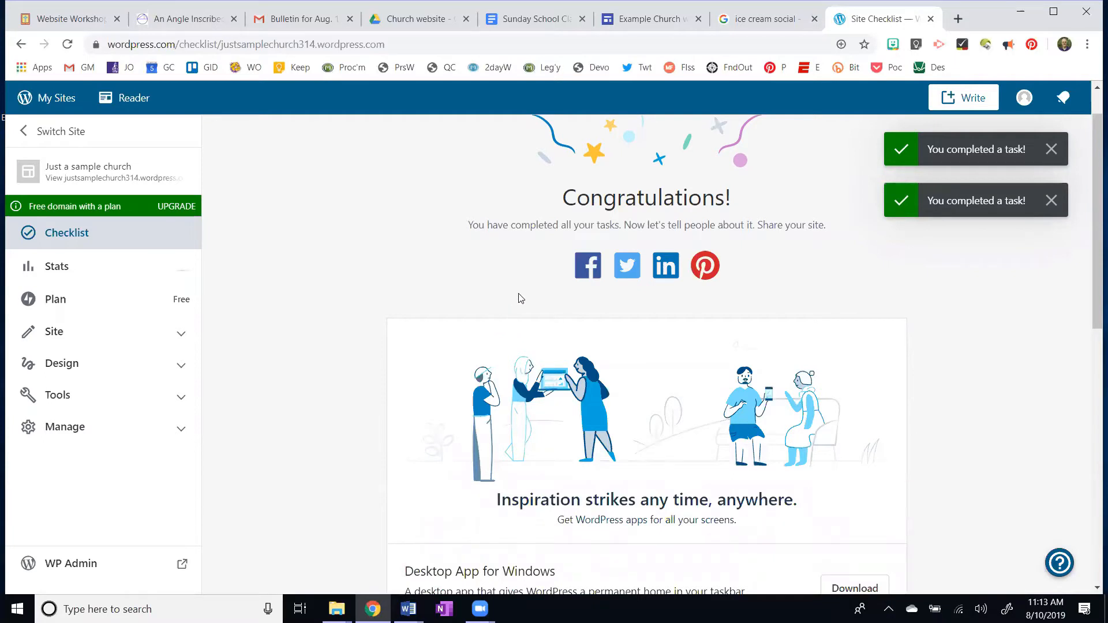
- Look over the completed checklist page and open the site's WP Admin dashboard
scroll(520, 294, down, 4)
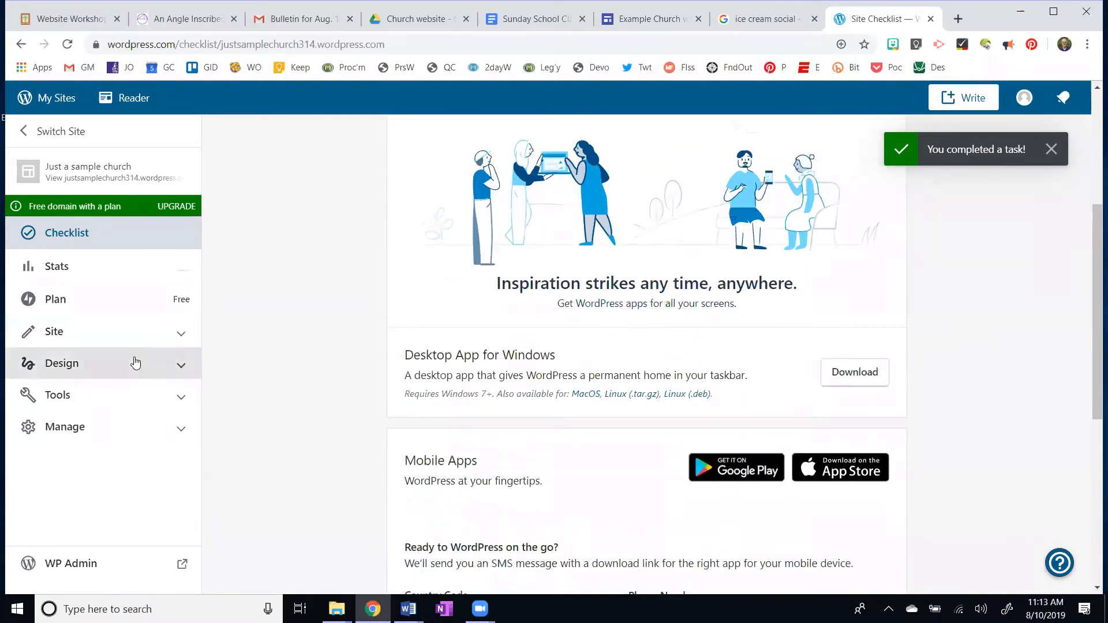
scroll(136, 362, down, 1)
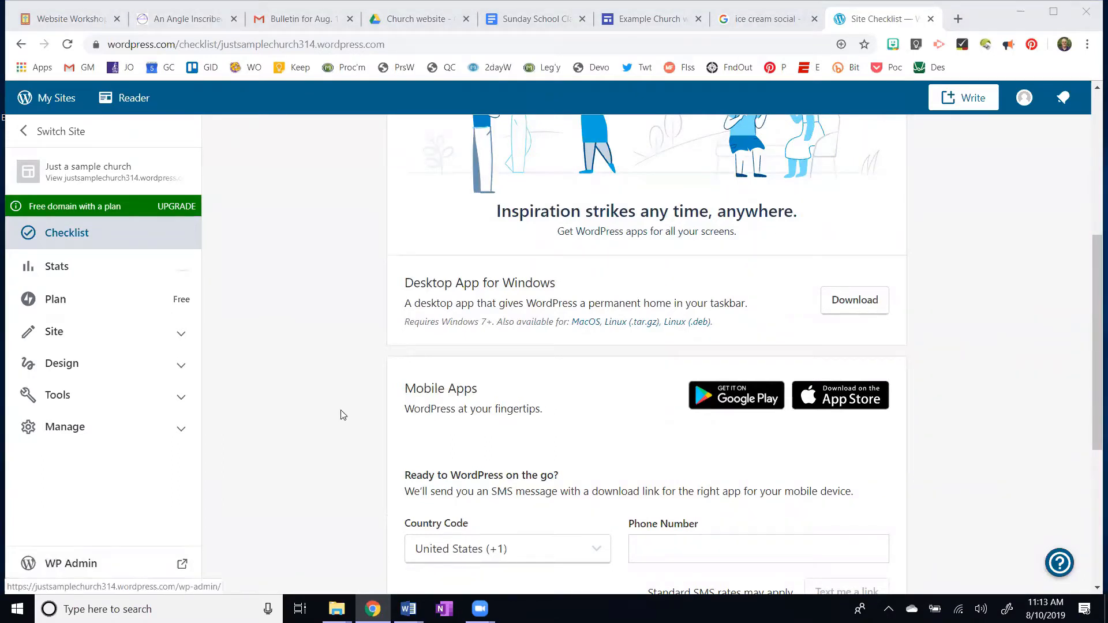
click(110, 568)
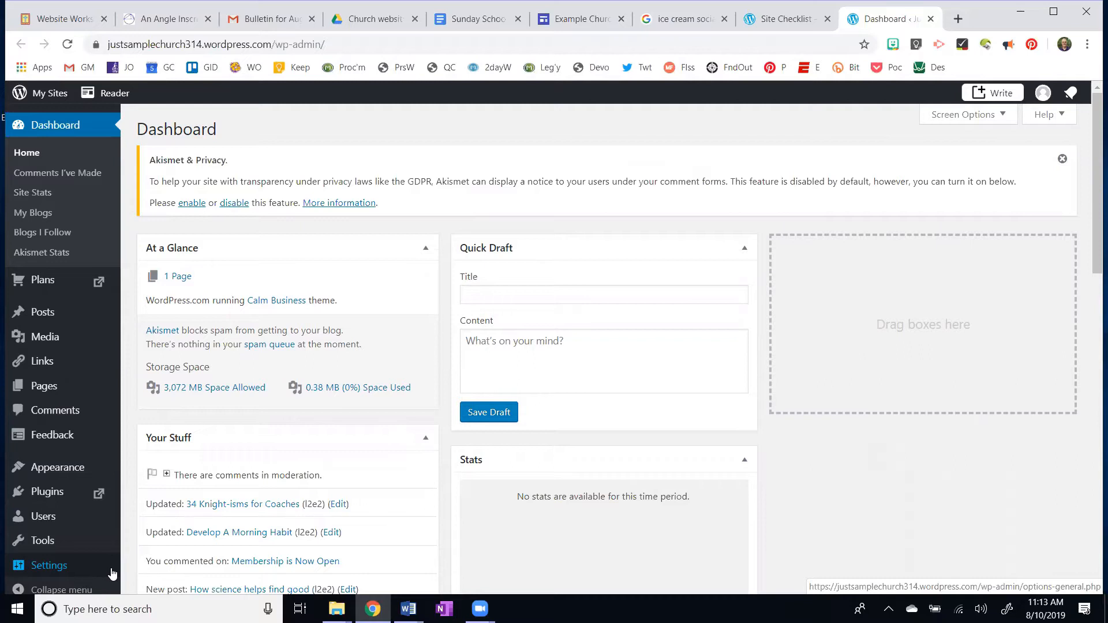
mouse_move(103, 542)
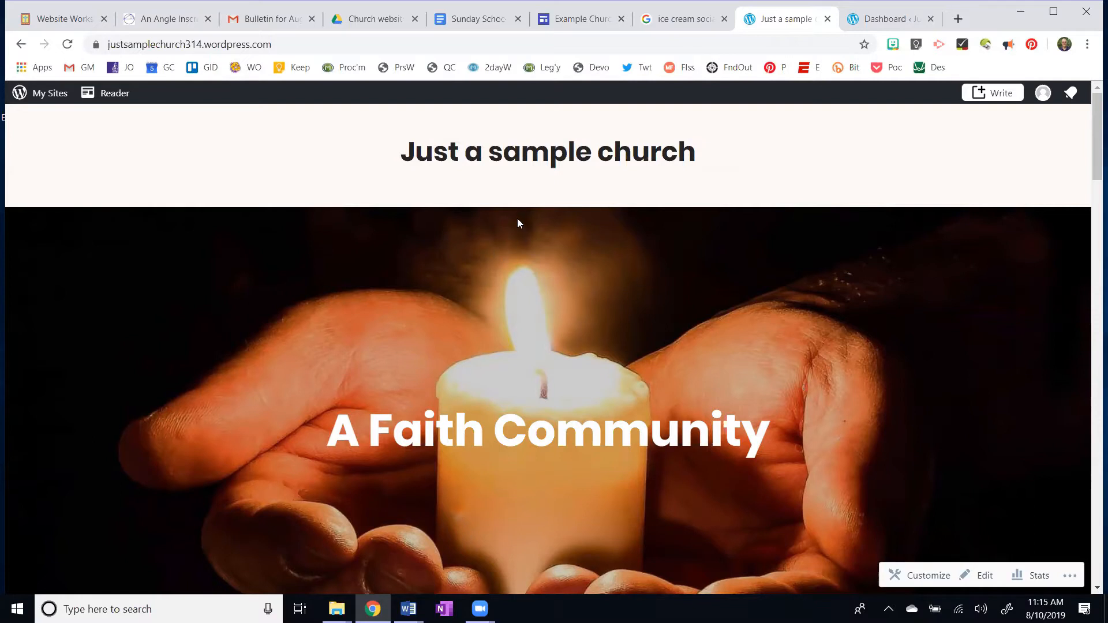
- Copy the site's address justsamplechurch314.wordpress.com and open it in a new browser tab
click(321, 44)
drag(321, 44, 59, 26)
key(ctrl+c)
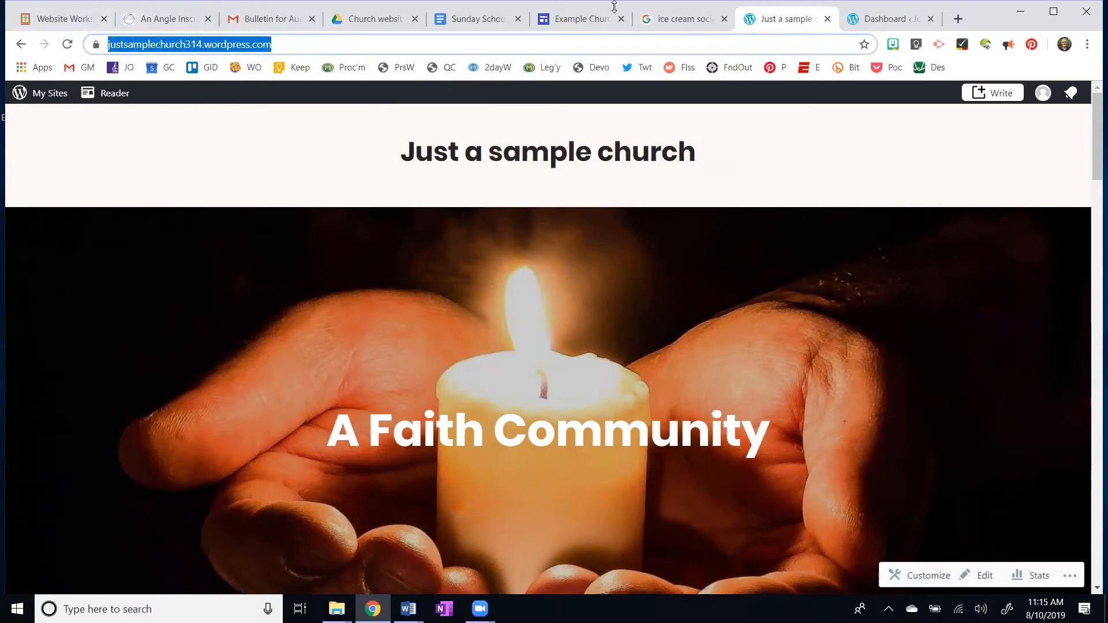
click(958, 18)
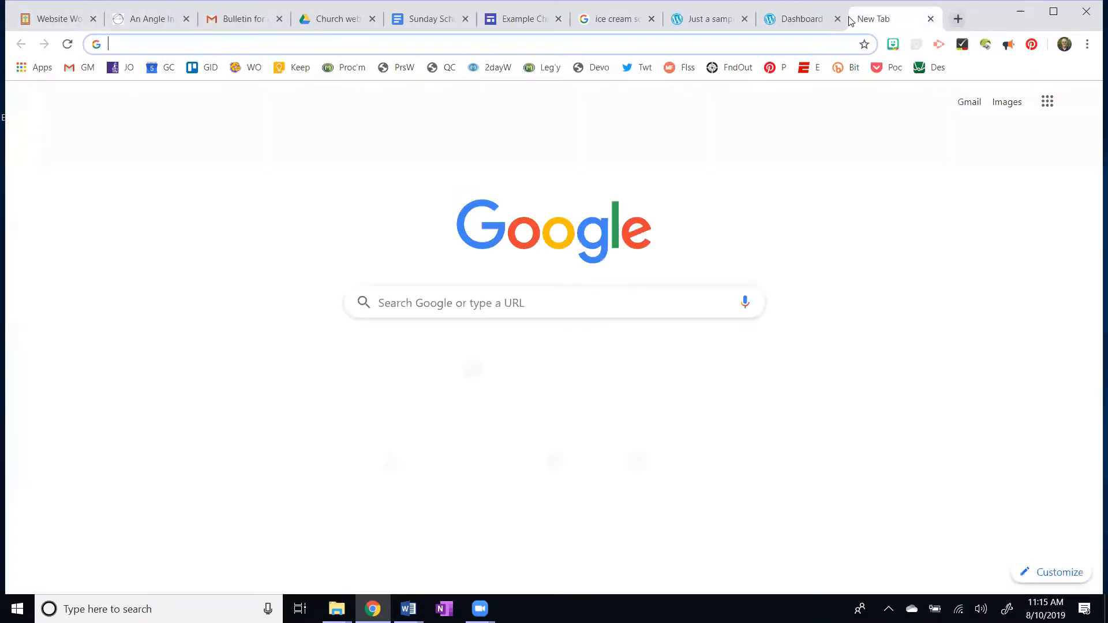
key(ctrl+v)
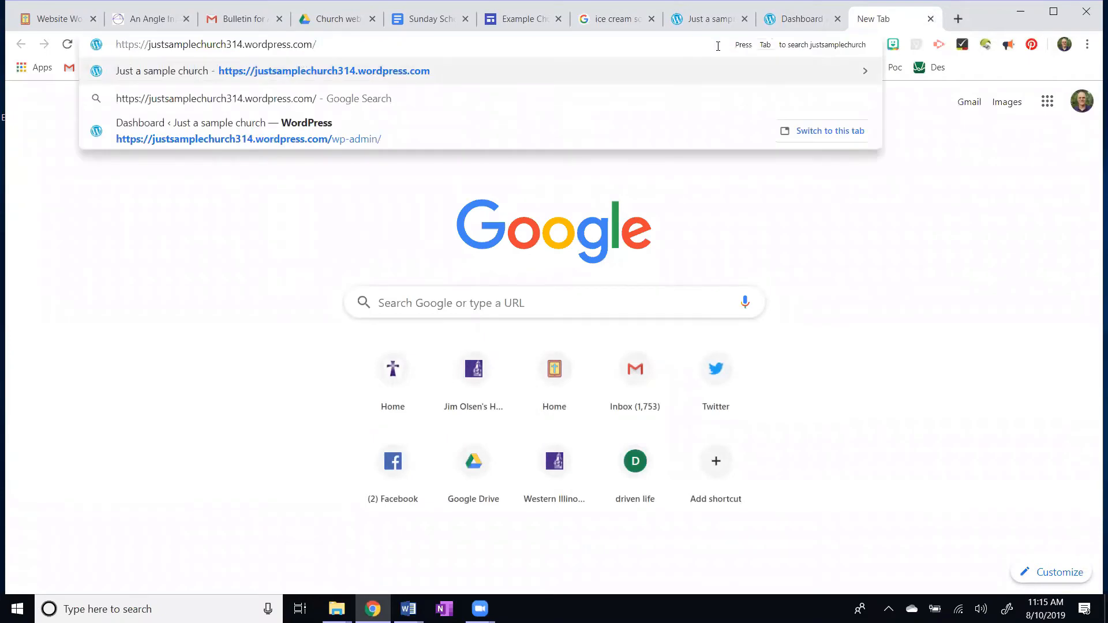
key(Return)
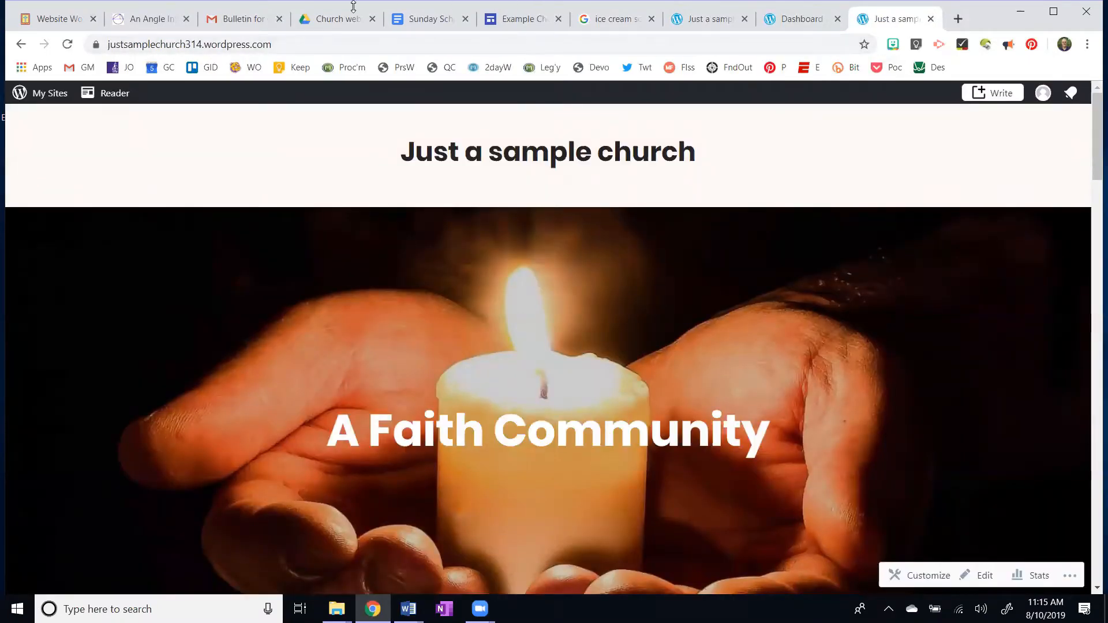
- Extend the site's address with "/wp-admin" and load the admin dashboard at justsamplechurch314.wordpress.com/wp-admin
click(290, 49)
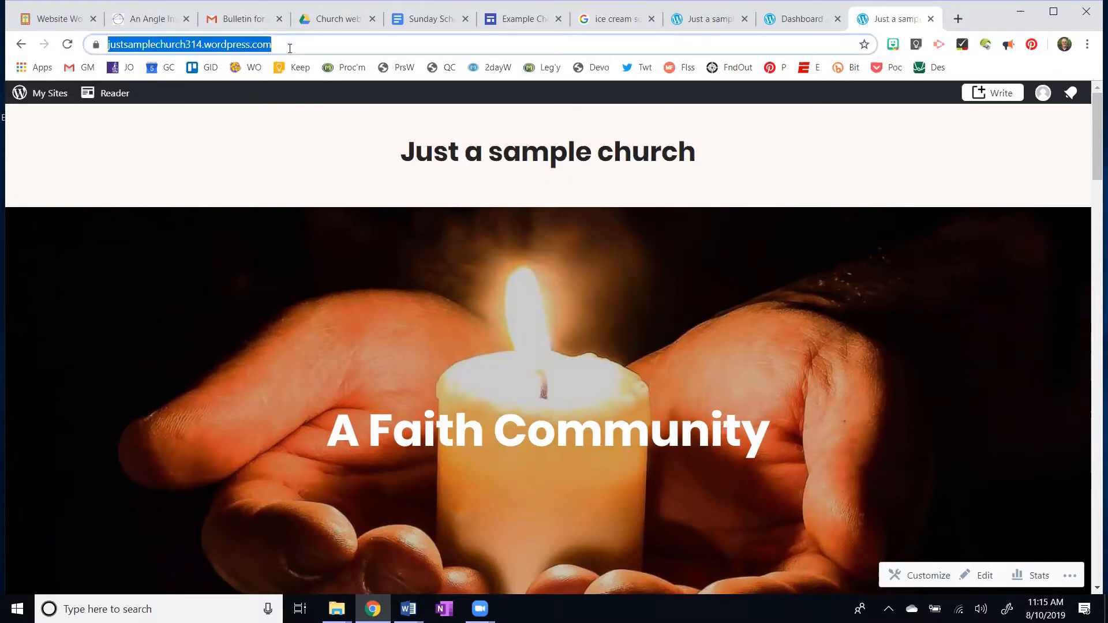
click(289, 49)
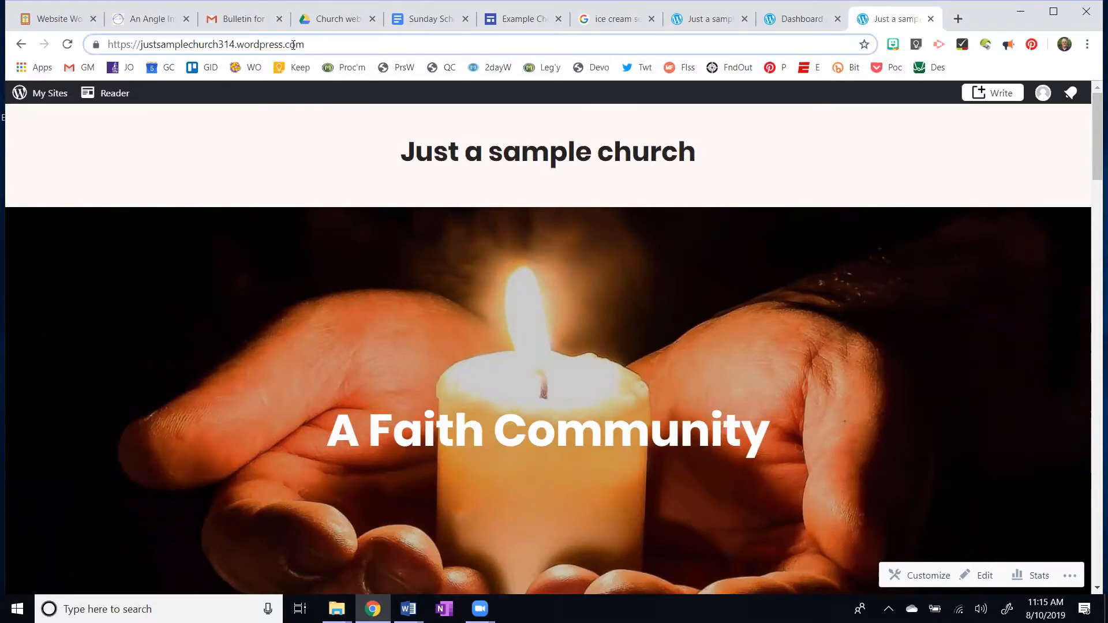
text(/wp-)
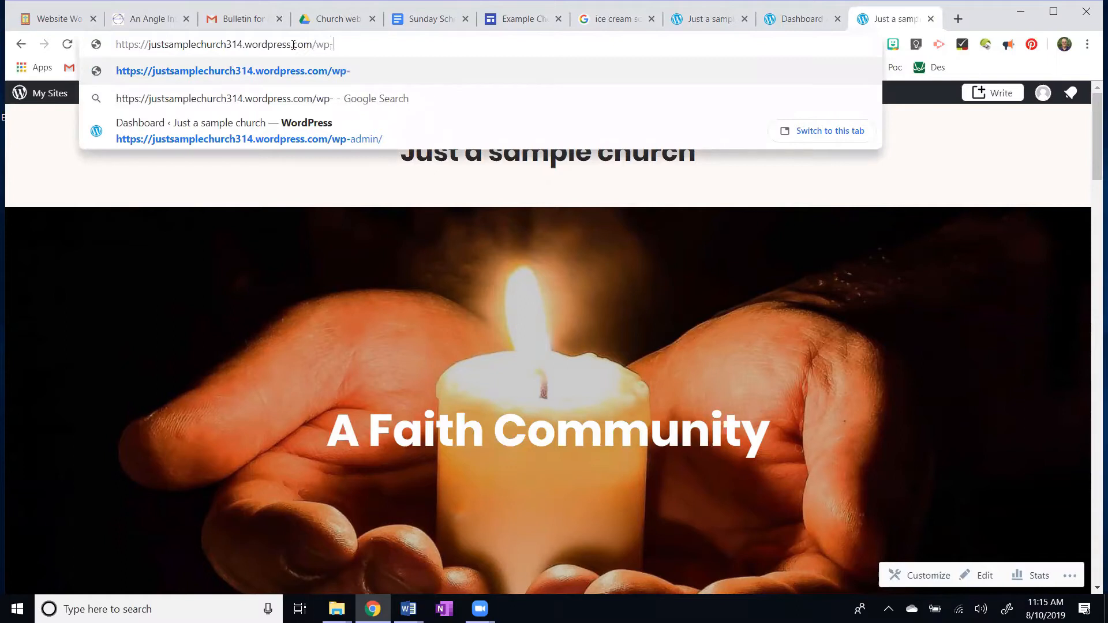
text(a)
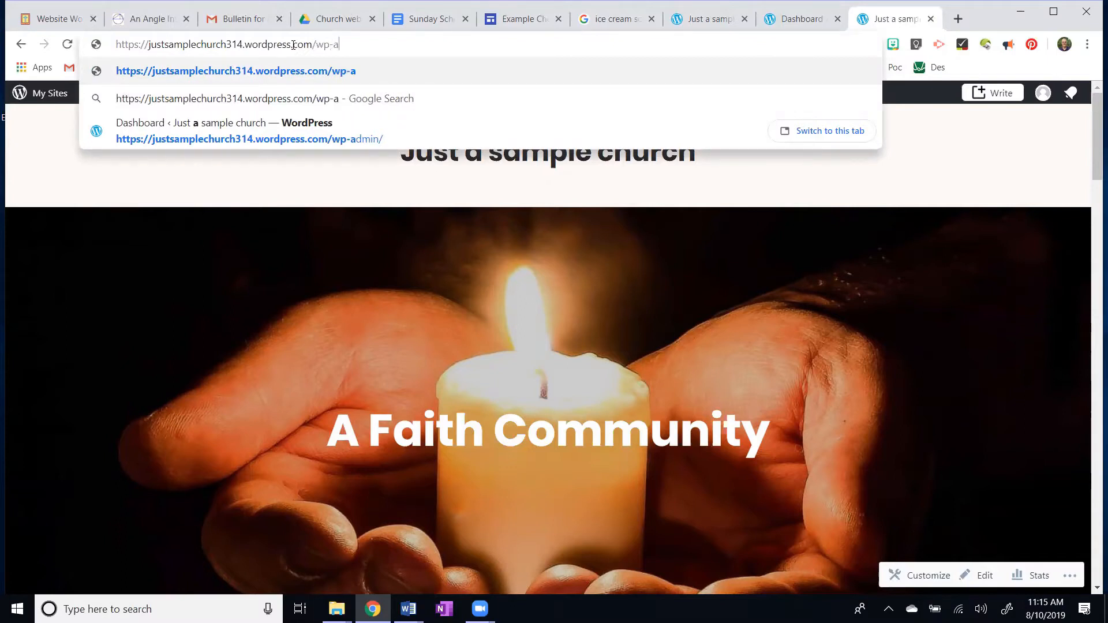
text(dmin)
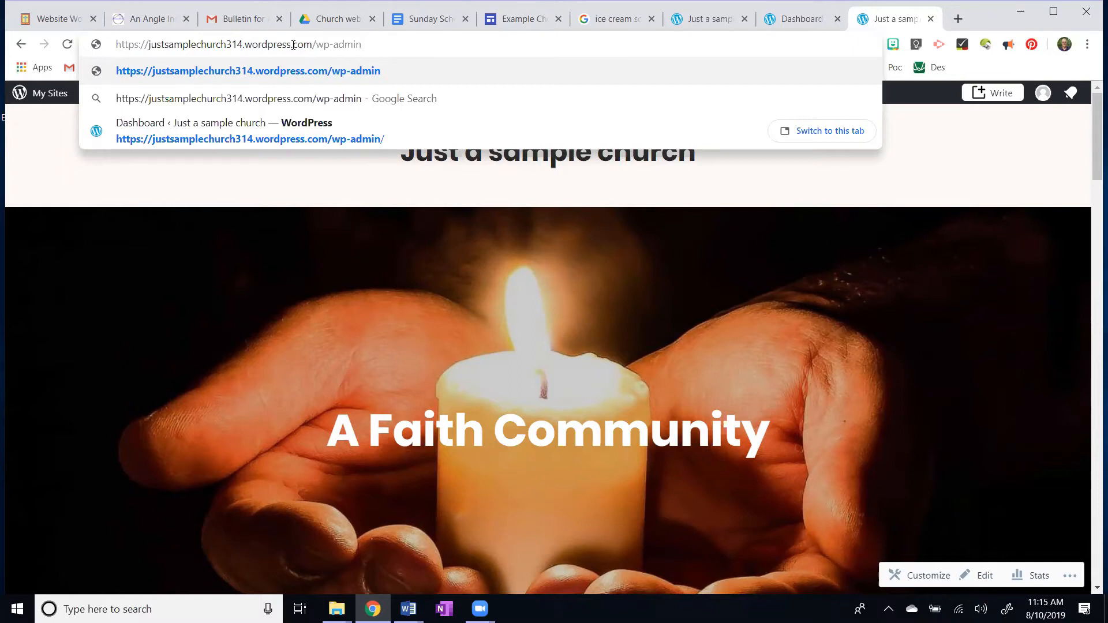
key(Return)
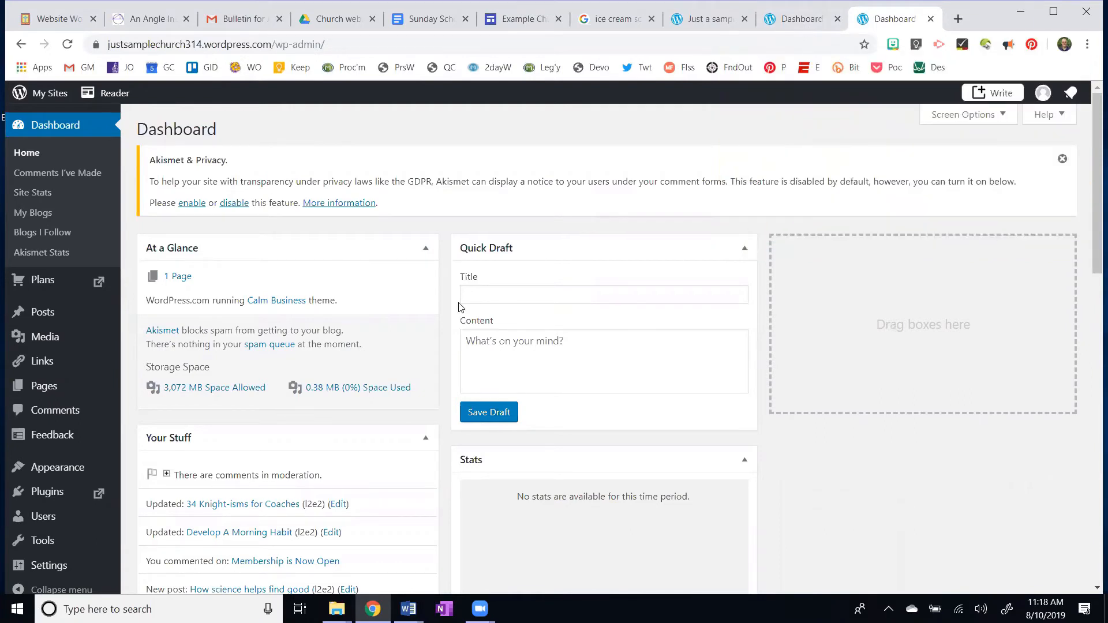
- Add a new page to the site using the Blank template and title it "About"
click(63, 132)
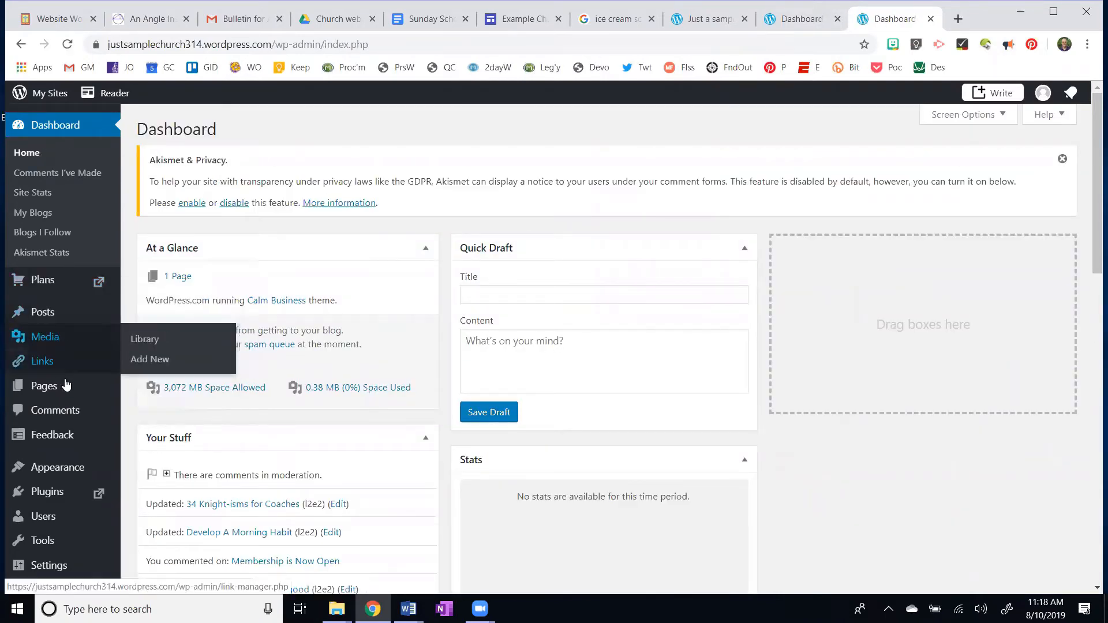
mouse_move(49, 389)
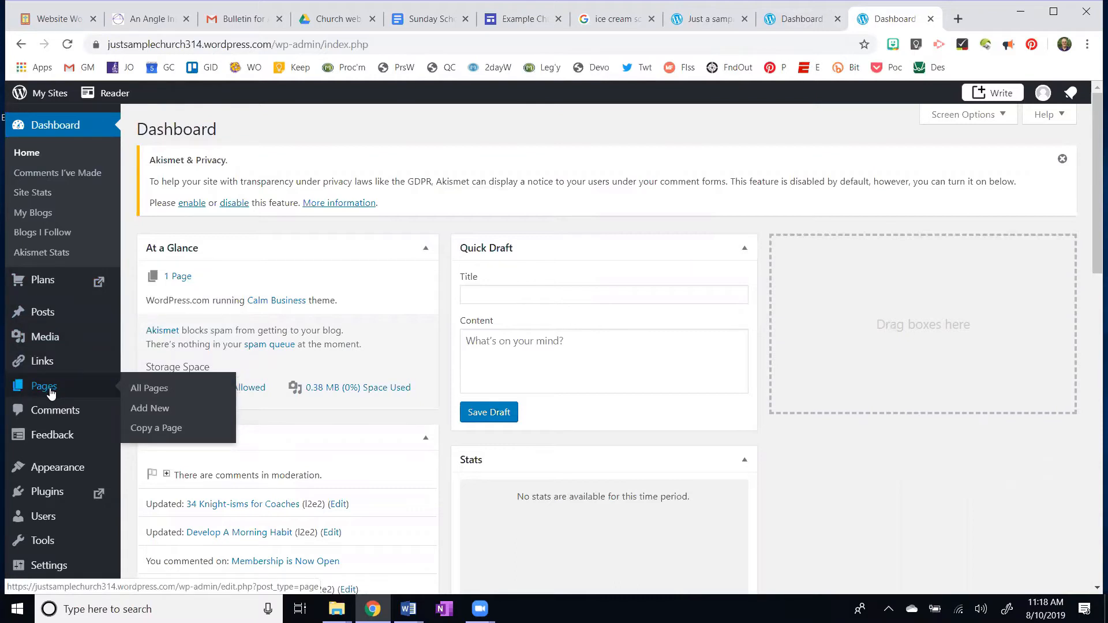
click(159, 409)
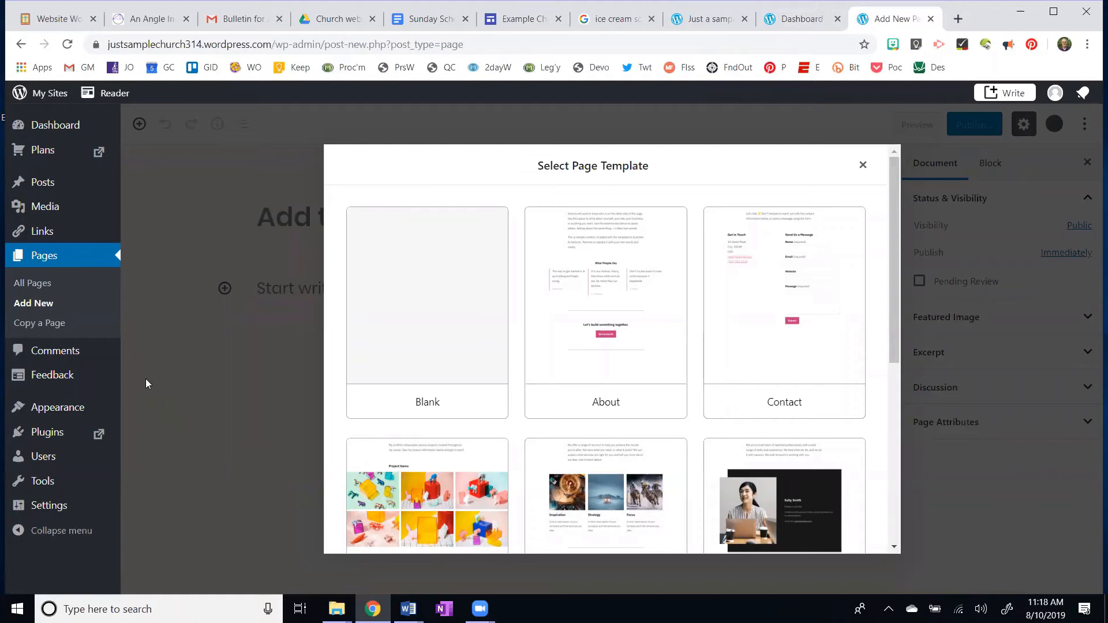
click(441, 274)
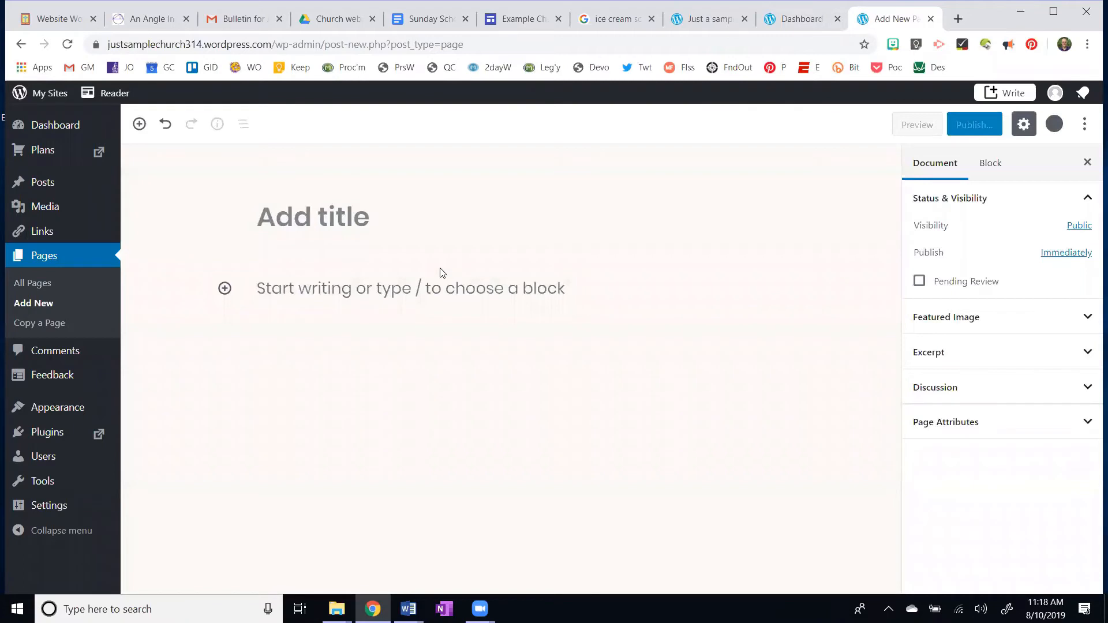
click(380, 209)
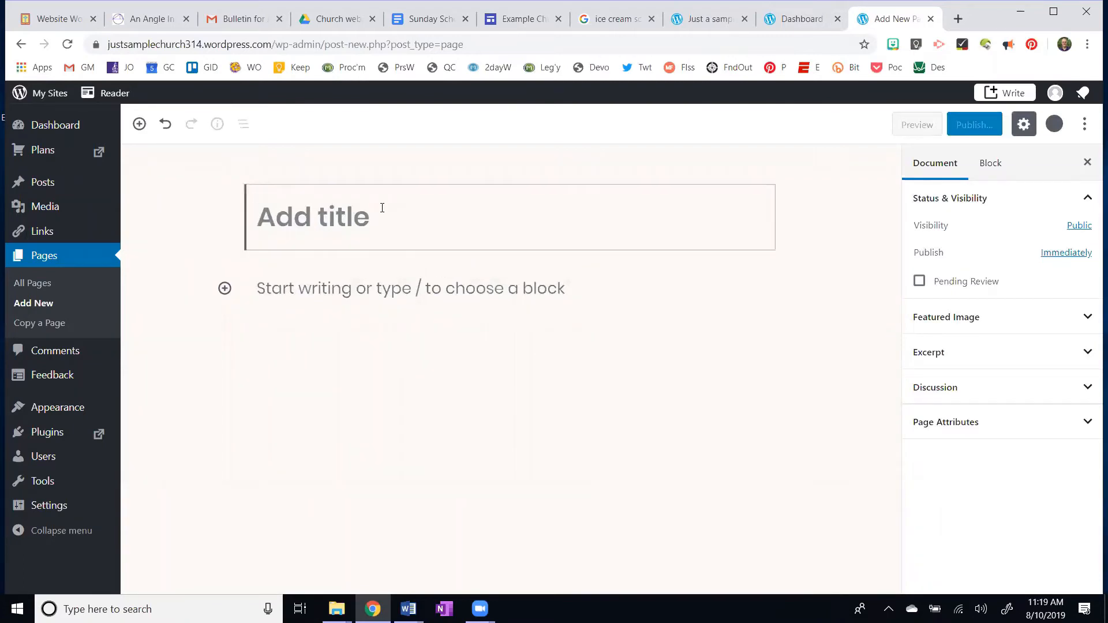
text(About)
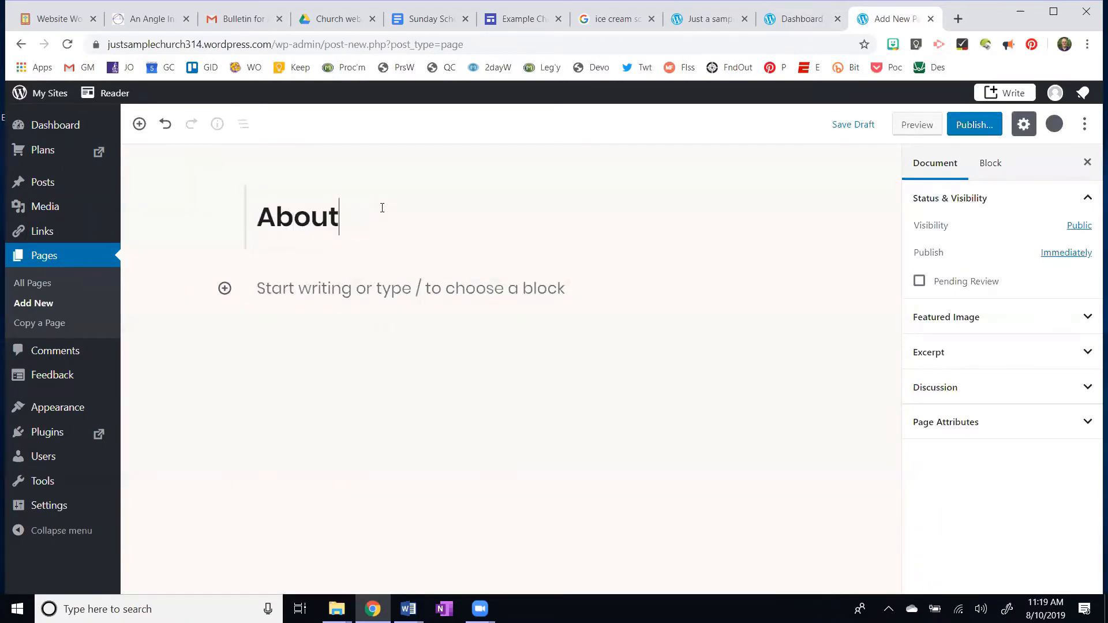
- Write "Sample church is a great place to...." as the About page's first paragraph and publish the page
key(Return)
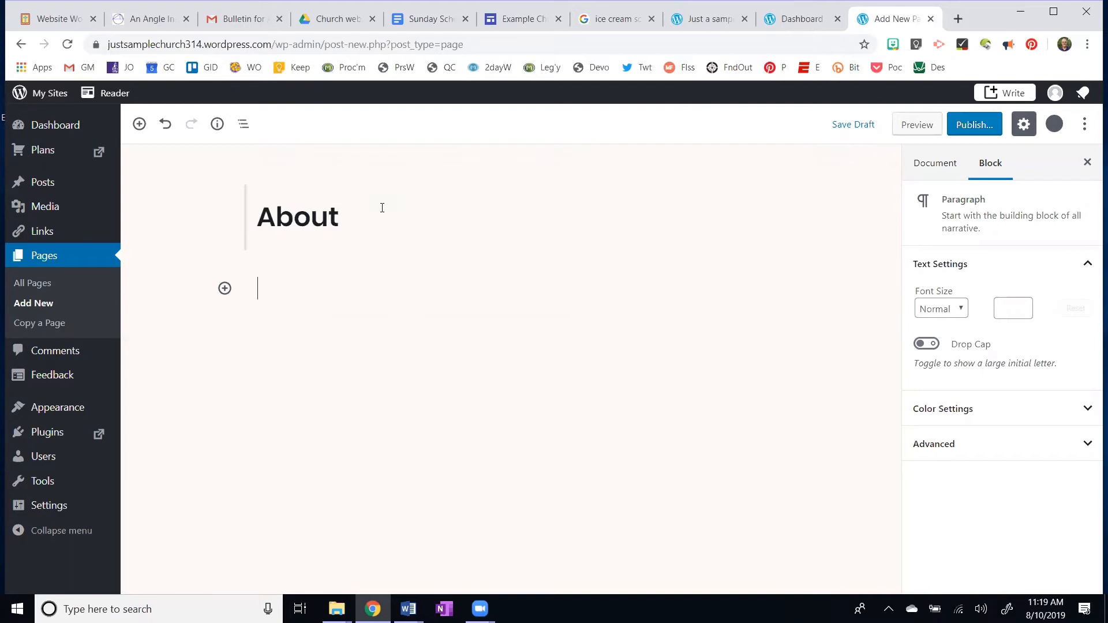
text(Sample )
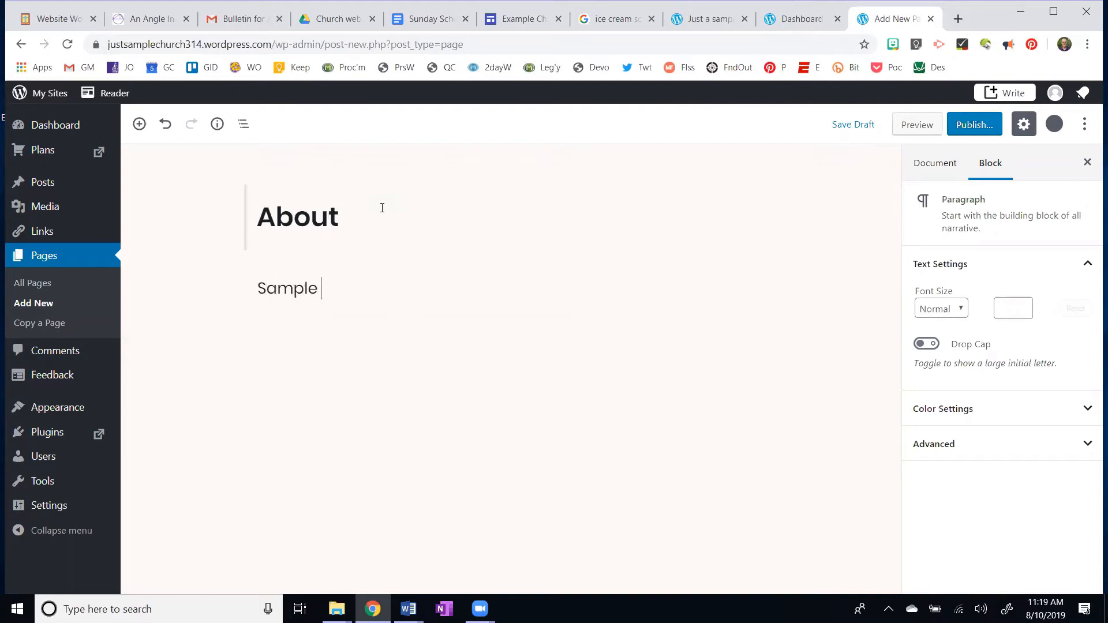
text(church is a g)
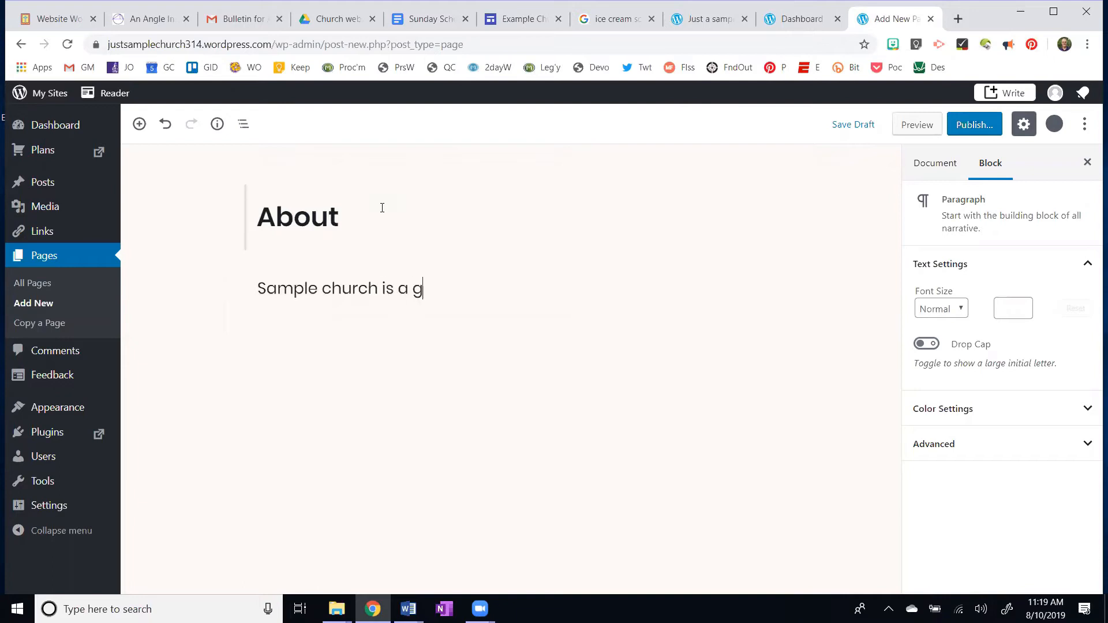
text(reat place )
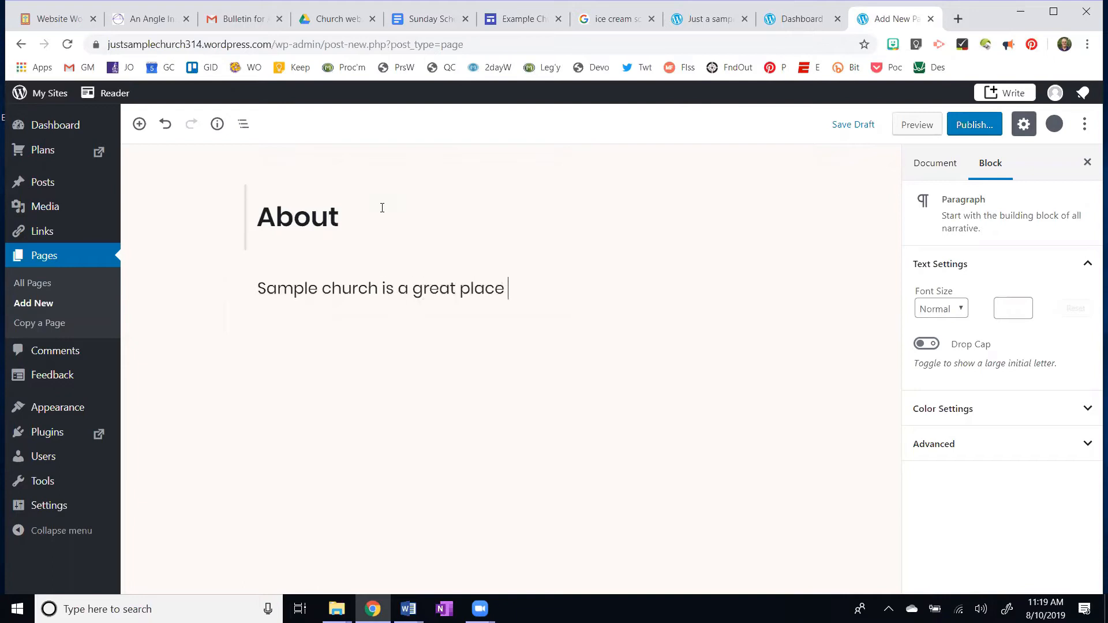
text(to....)
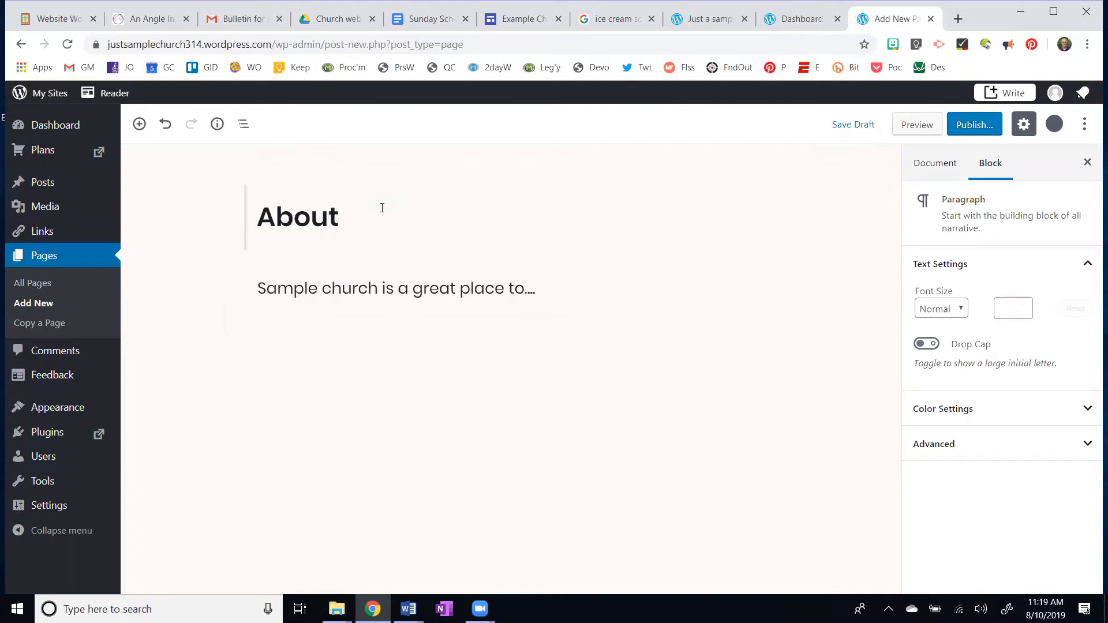
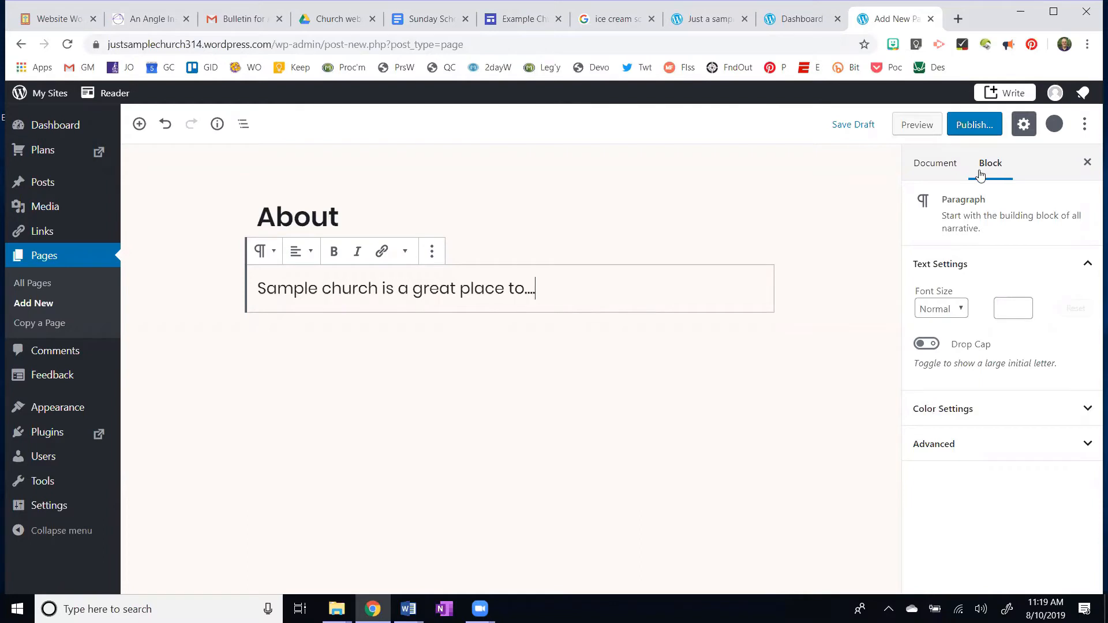
click(973, 131)
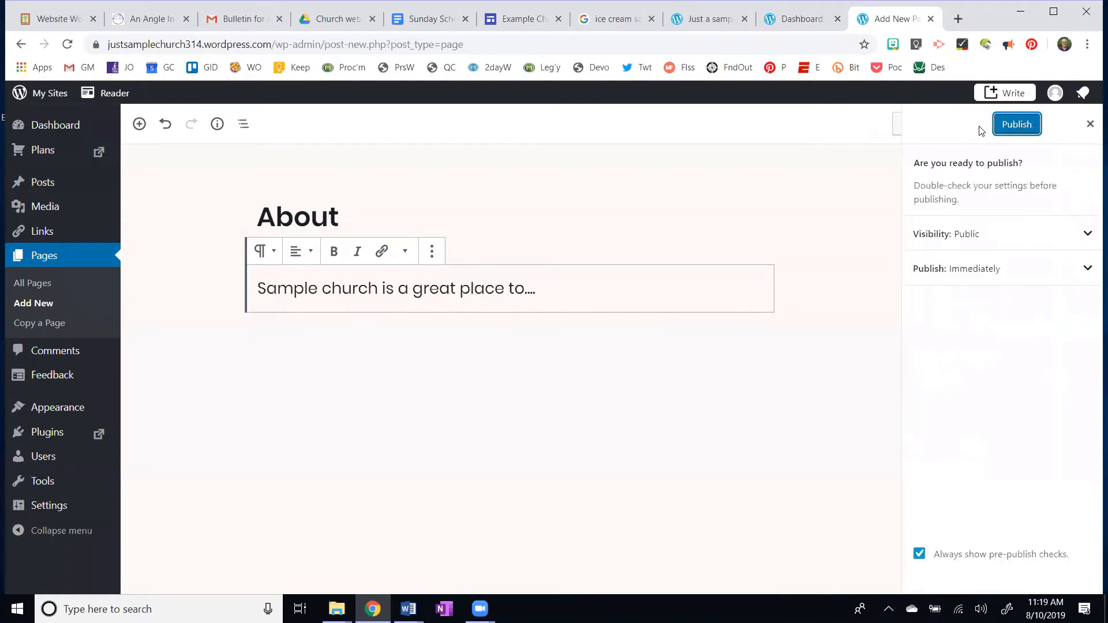
click(1012, 131)
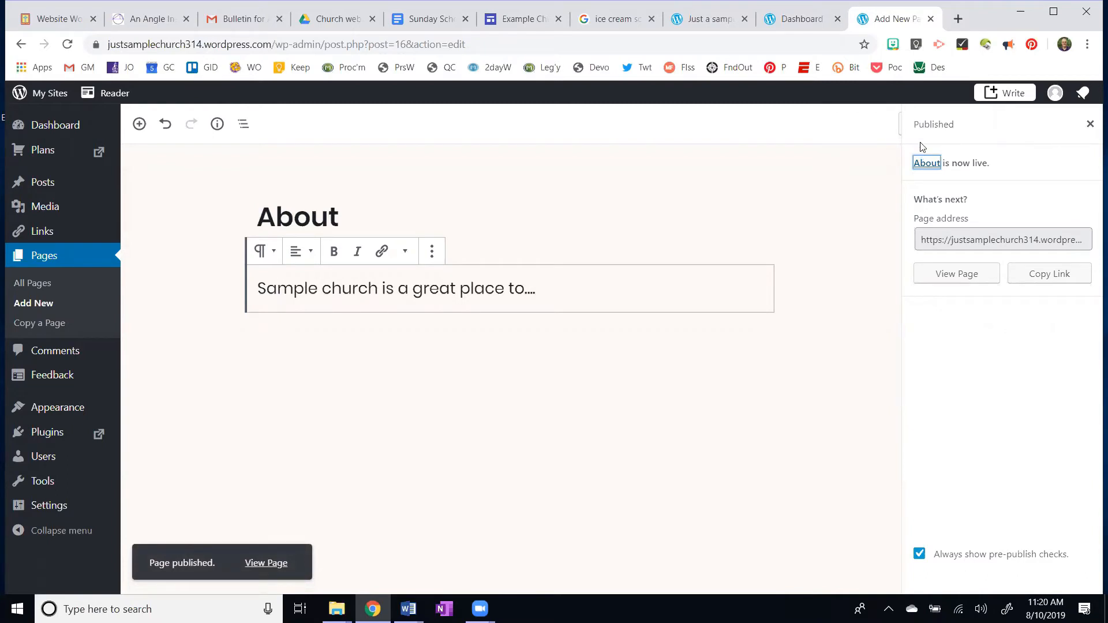
- Open the published About page in a new browser tab and compare it with its version in the page editor
right_click(949, 276)
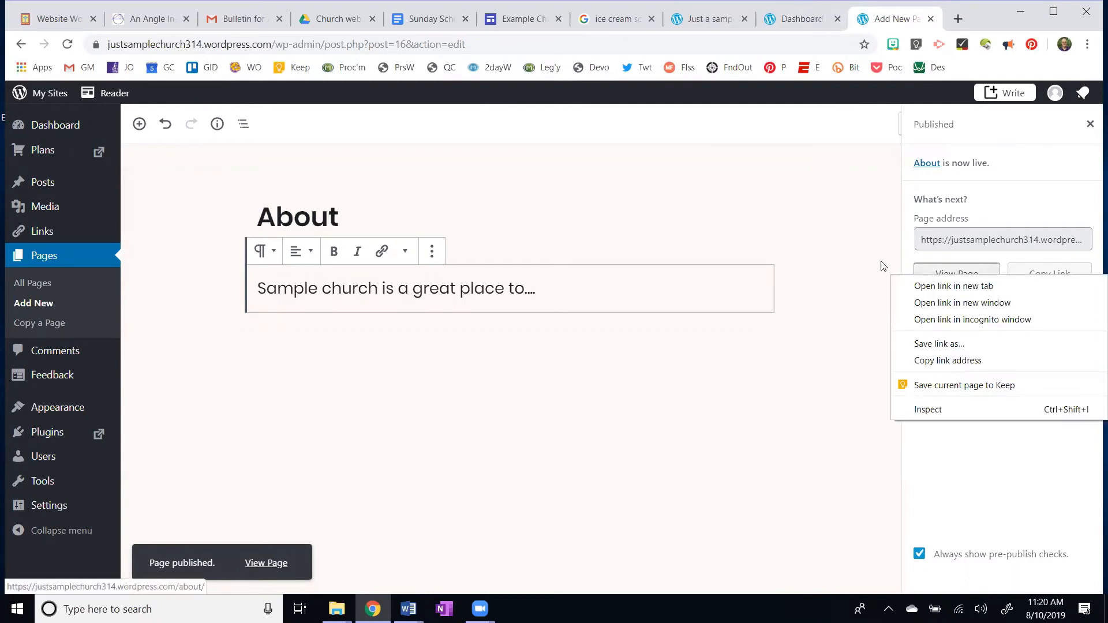
click(851, 254)
right_click(959, 278)
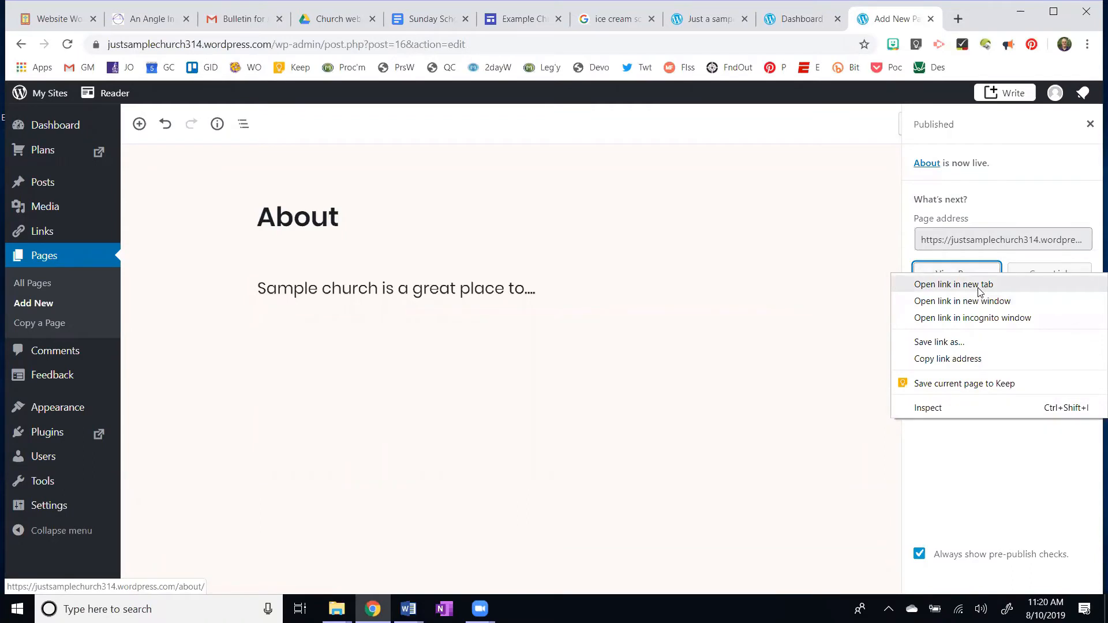
click(979, 285)
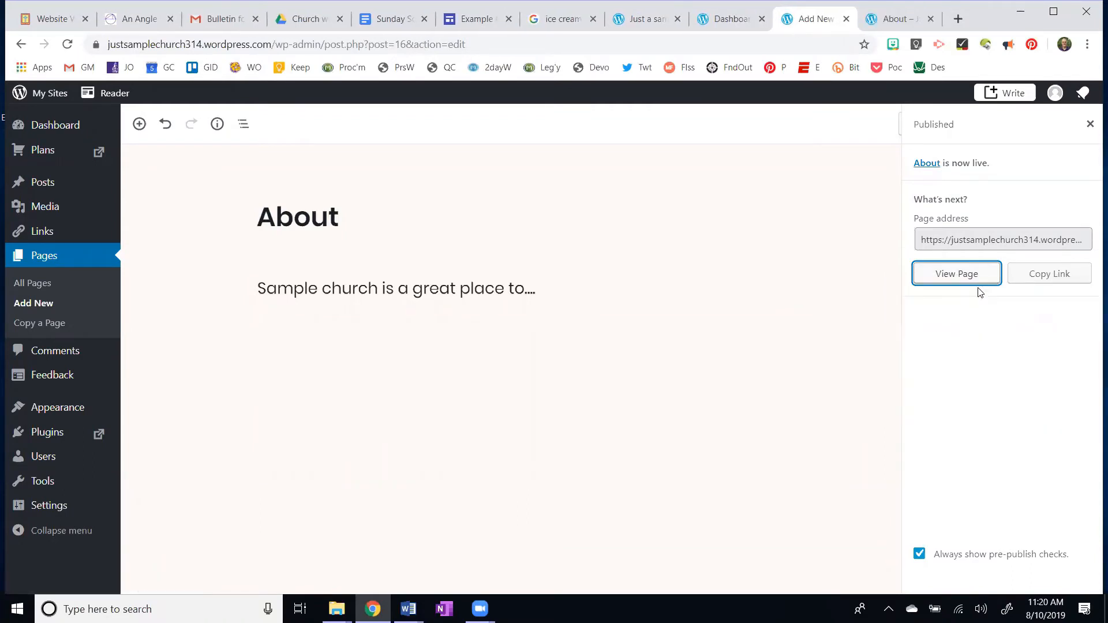
click(903, 23)
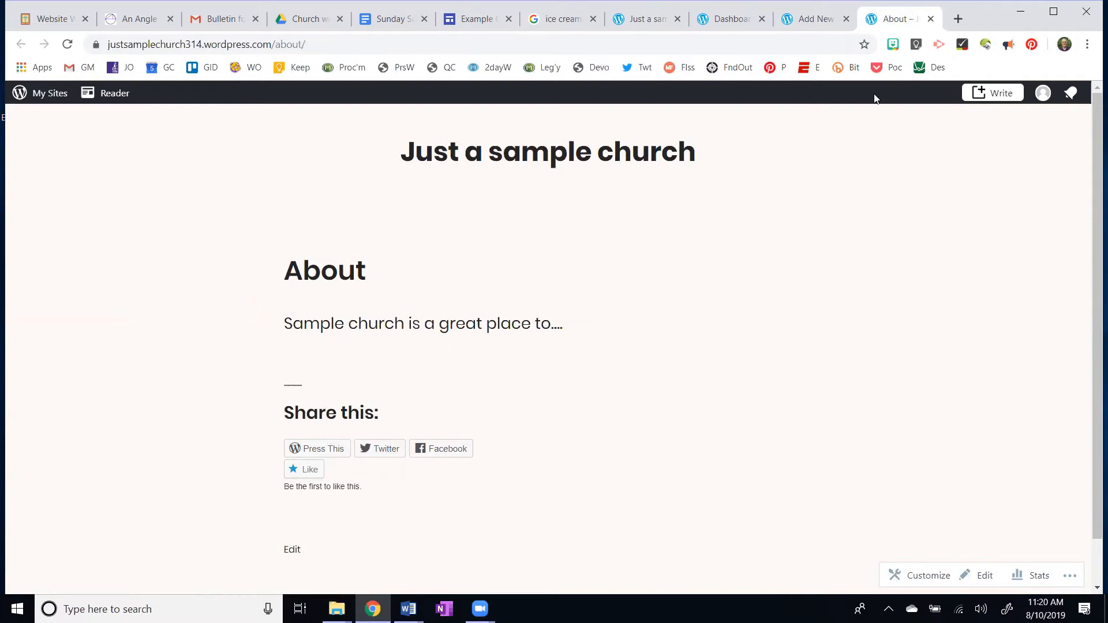
click(813, 22)
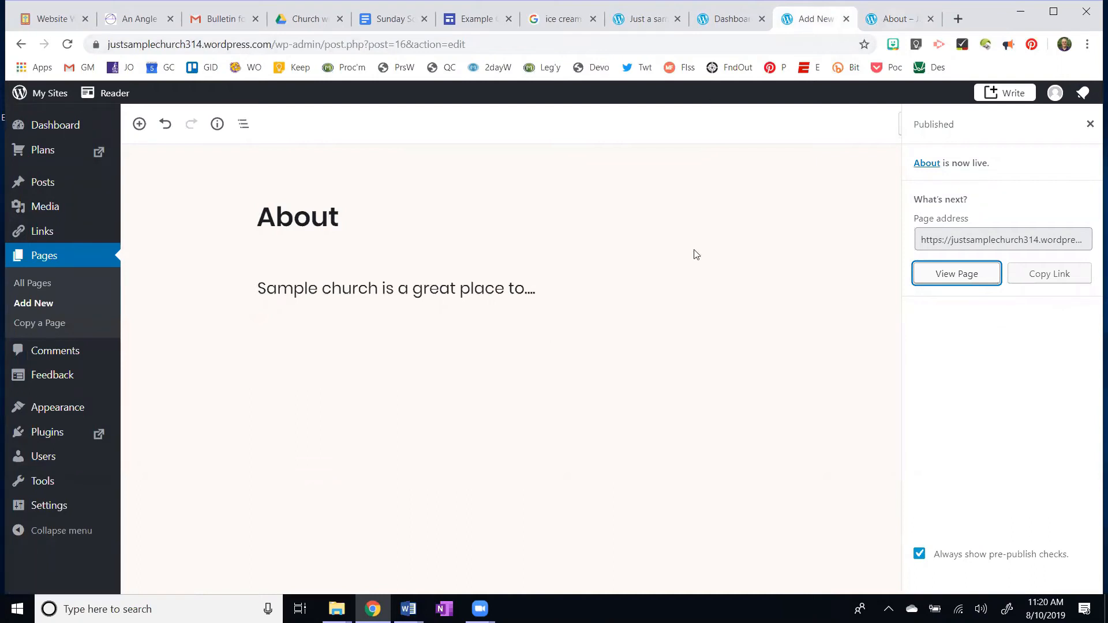
click(887, 20)
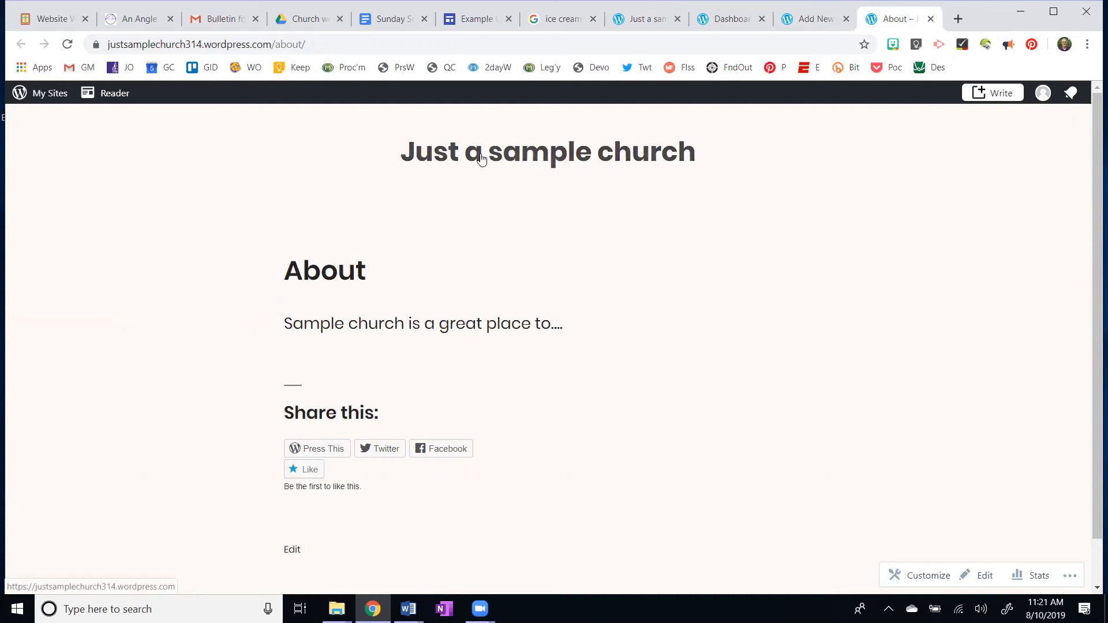
- Go to the site's homepage, look over its banner, About Us and Our Beliefs sections, and return to the About page's editor
click(433, 159)
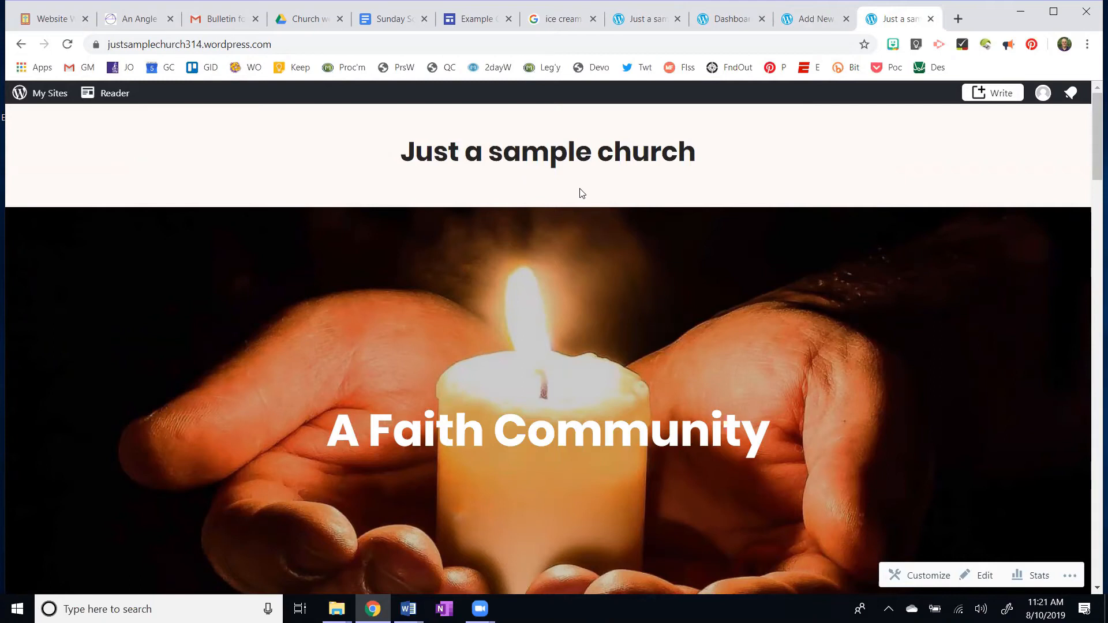
scroll(574, 199, down, 2)
scroll(568, 196, down, 3)
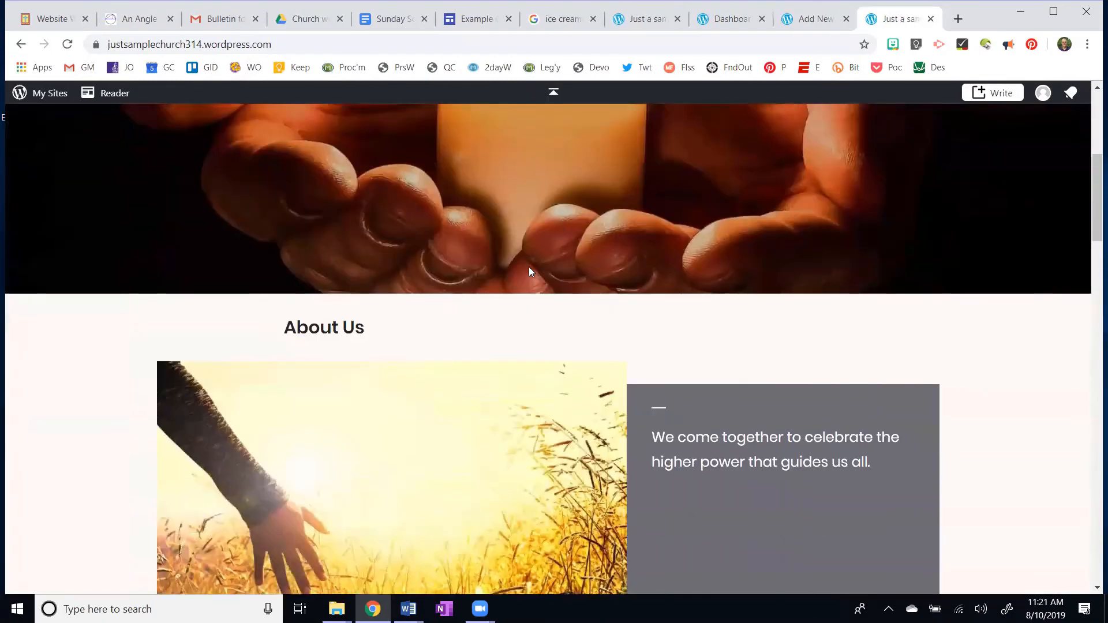
scroll(530, 272, down, 9)
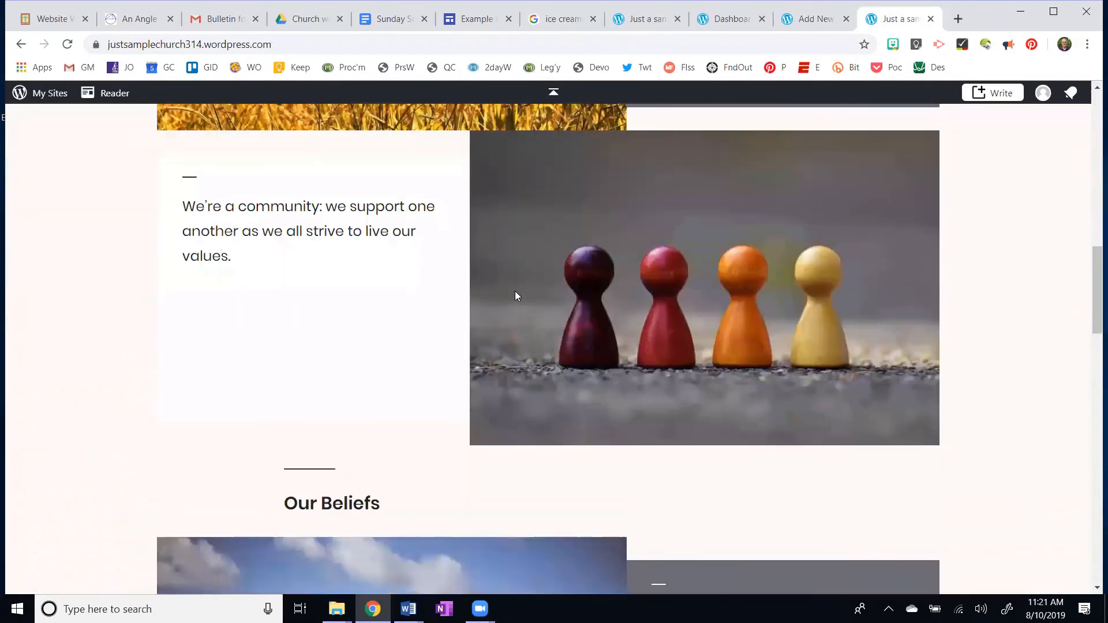
scroll(515, 295, down, 4)
scroll(517, 291, up, 15)
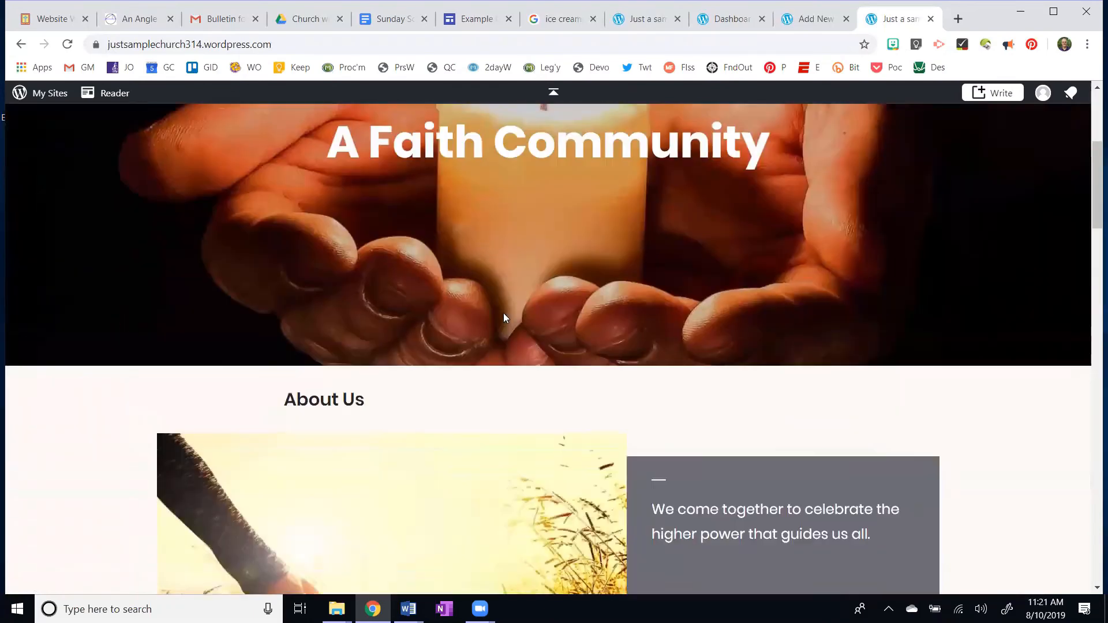
scroll(503, 313, down, 1)
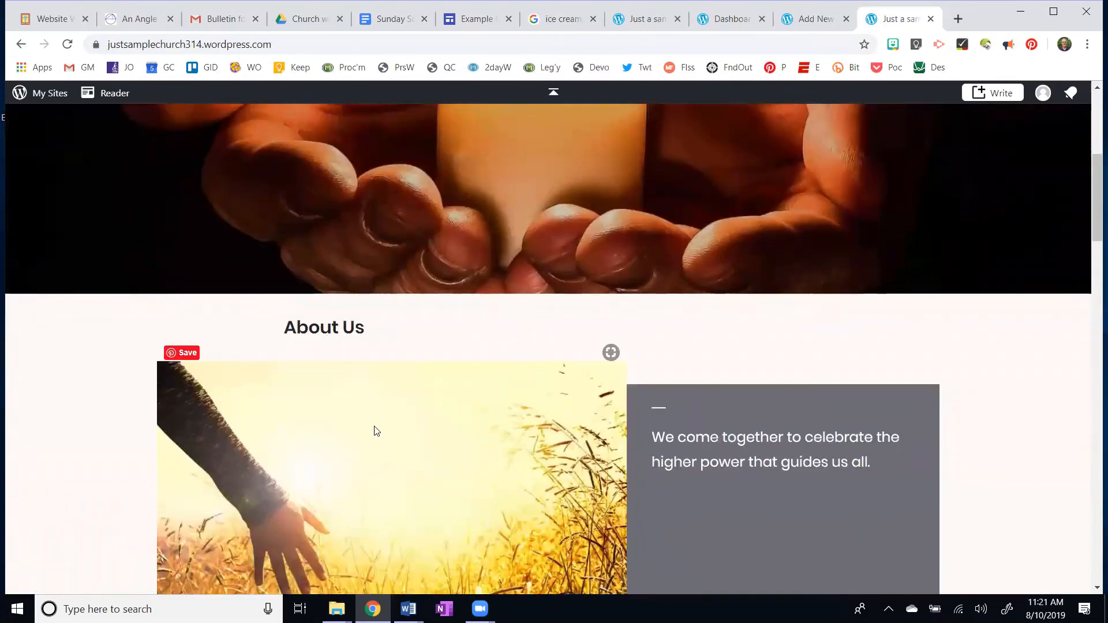
scroll(483, 415, down, 3)
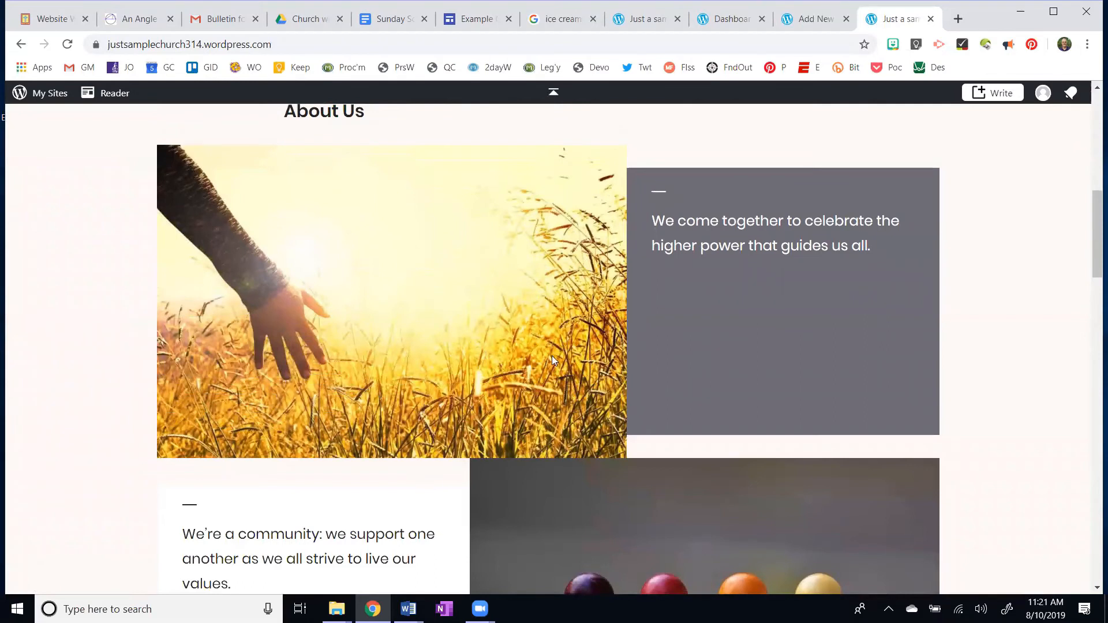
scroll(552, 356, down, 8)
scroll(508, 309, down, 3)
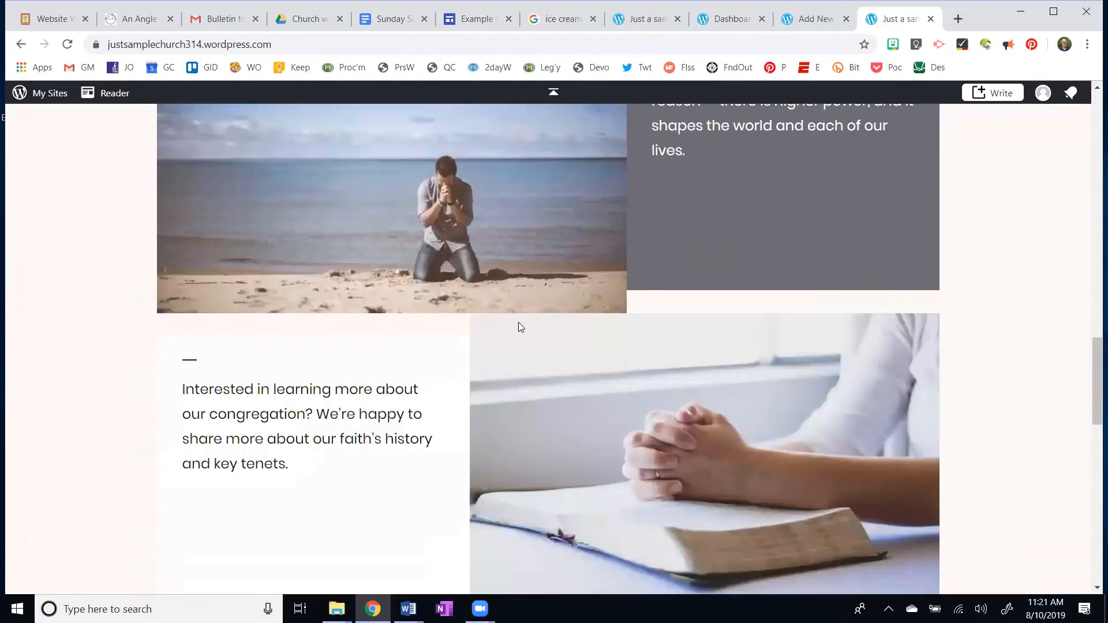
scroll(520, 322, up, 13)
scroll(497, 316, up, 7)
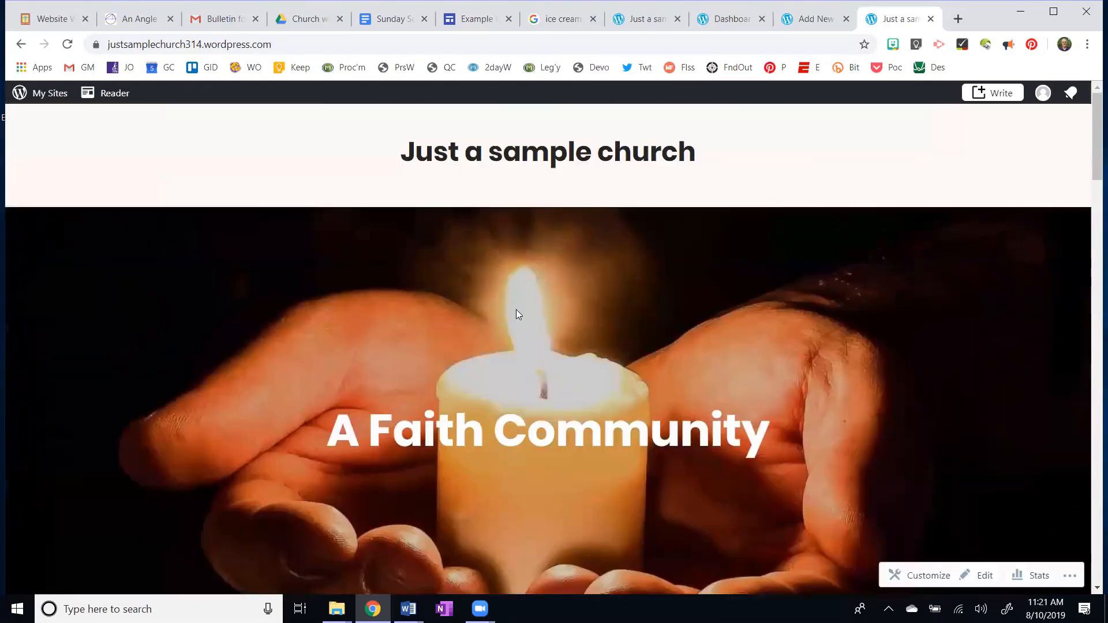
click(814, 20)
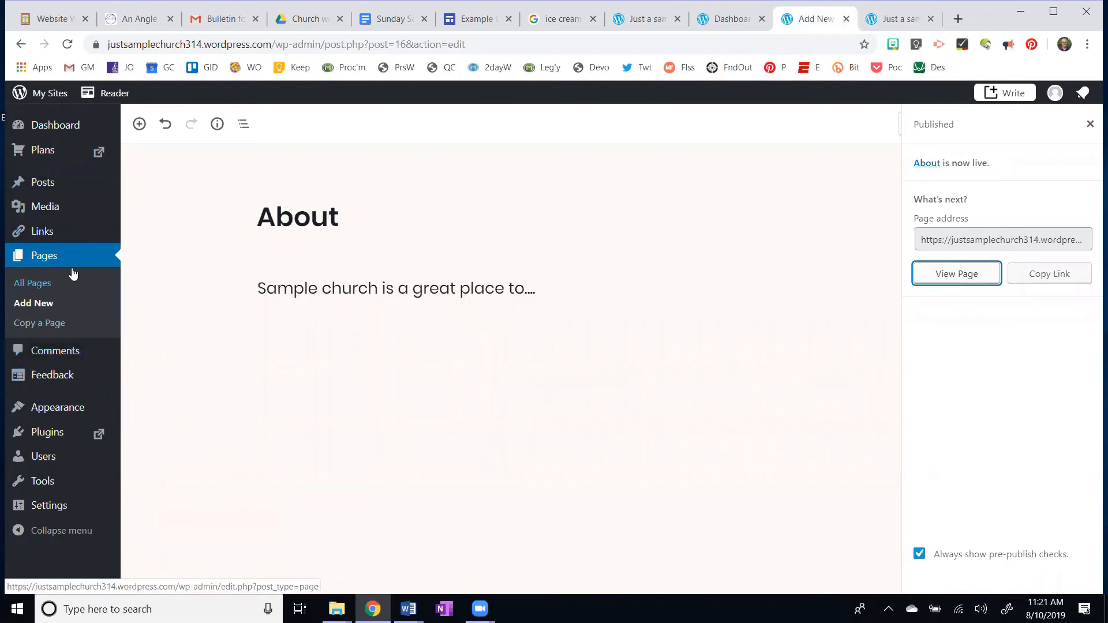
- Open the site's Home front page for editing from the list of all pages
click(38, 284)
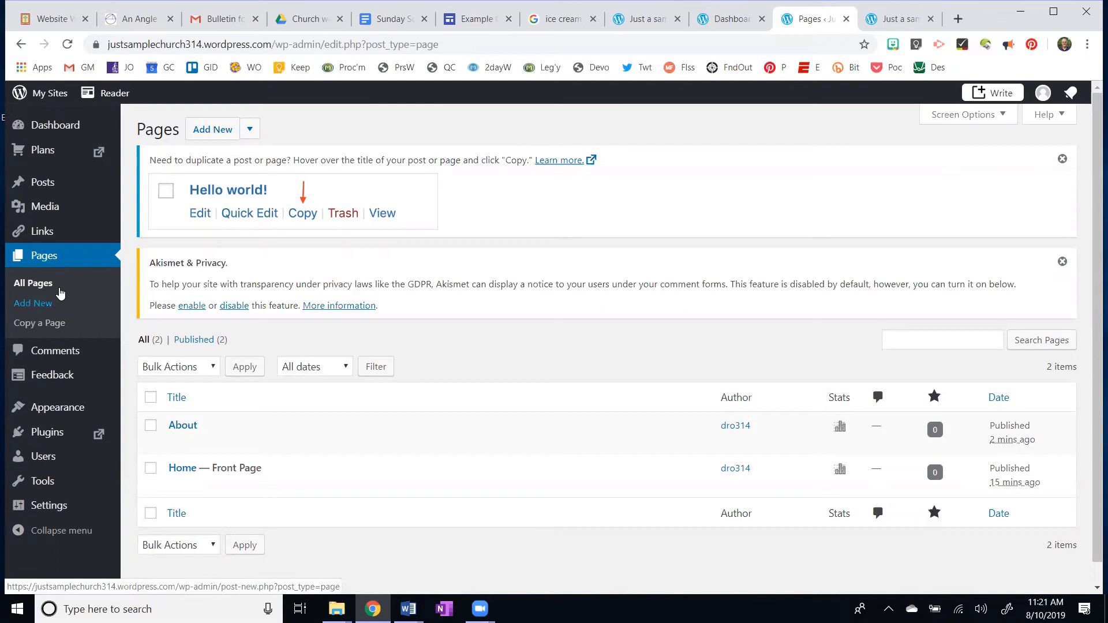
scroll(257, 408, down, 1)
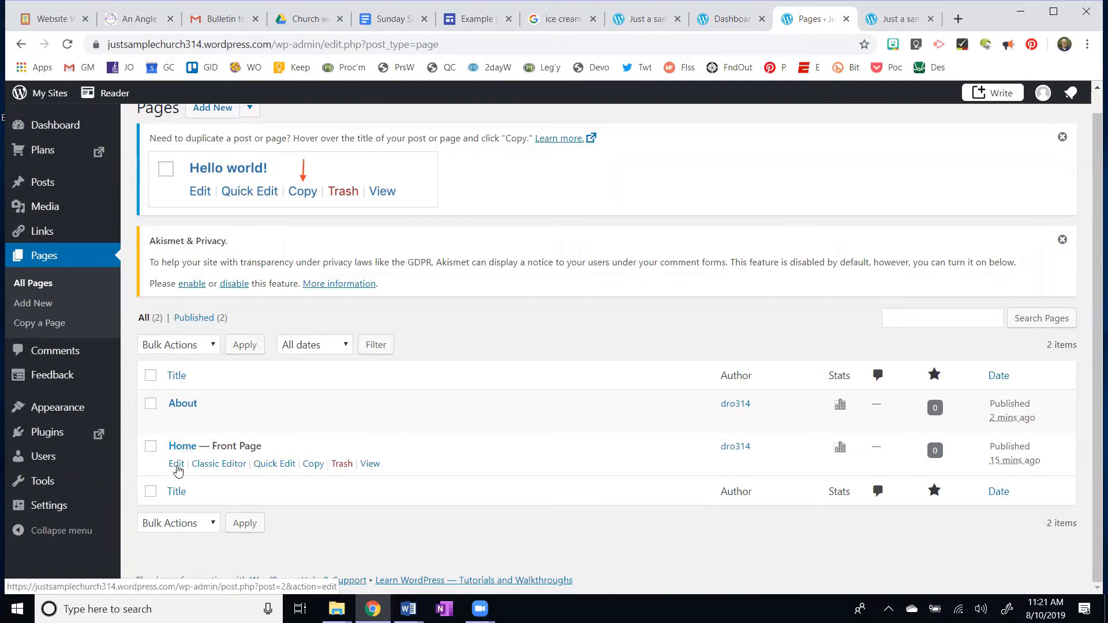
click(177, 464)
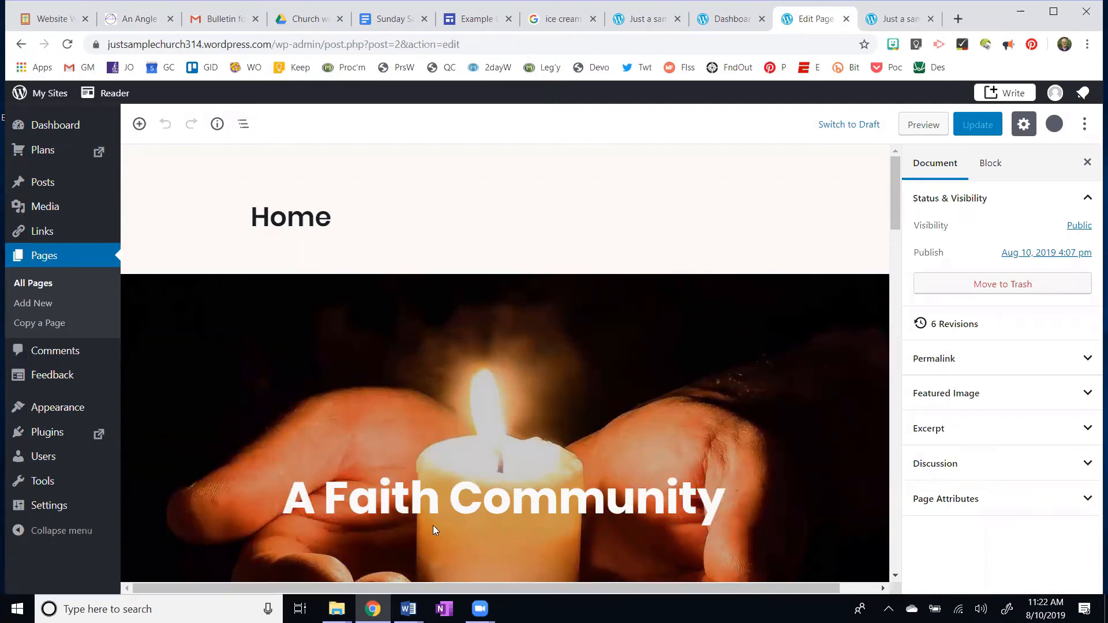
- Remove the "We're a community" Media & Text block from the Home page's About Us section
scroll(522, 379, down, 14)
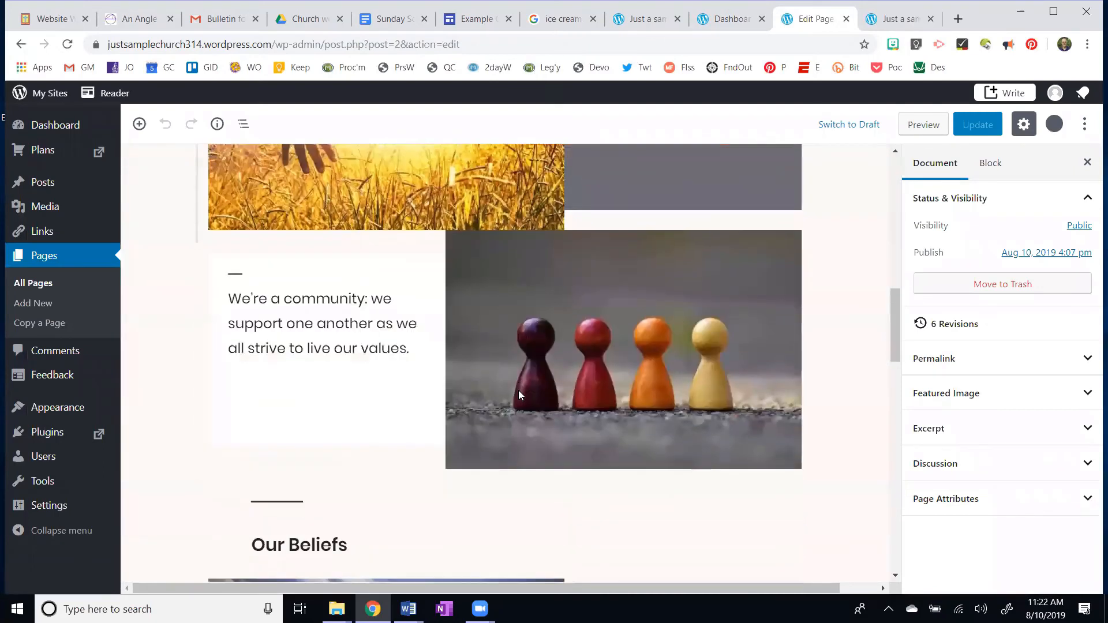
click(349, 330)
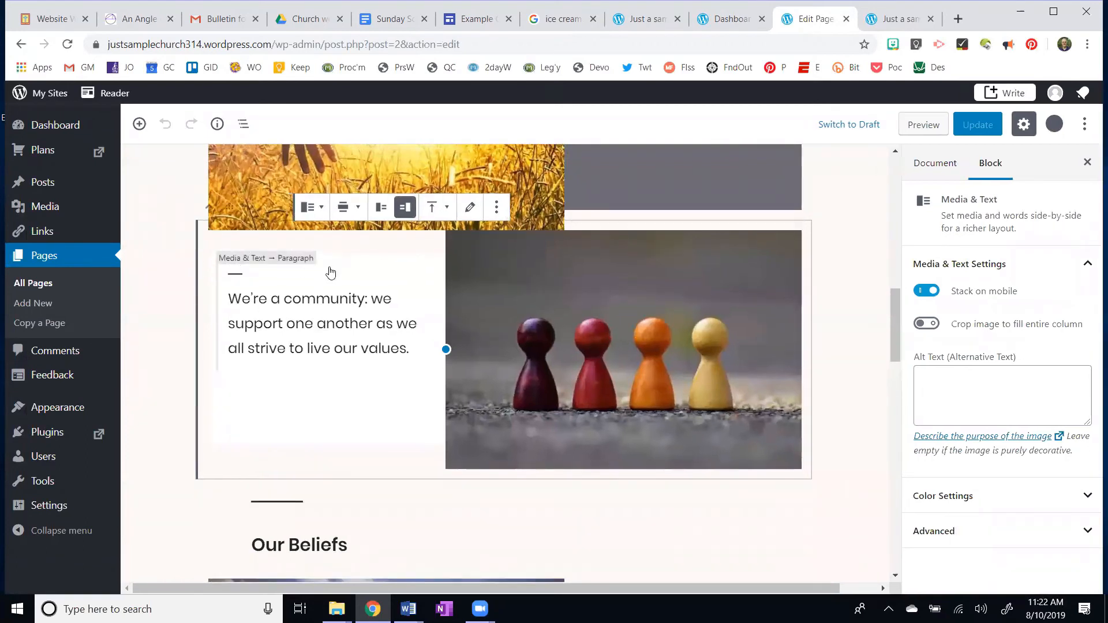
click(497, 209)
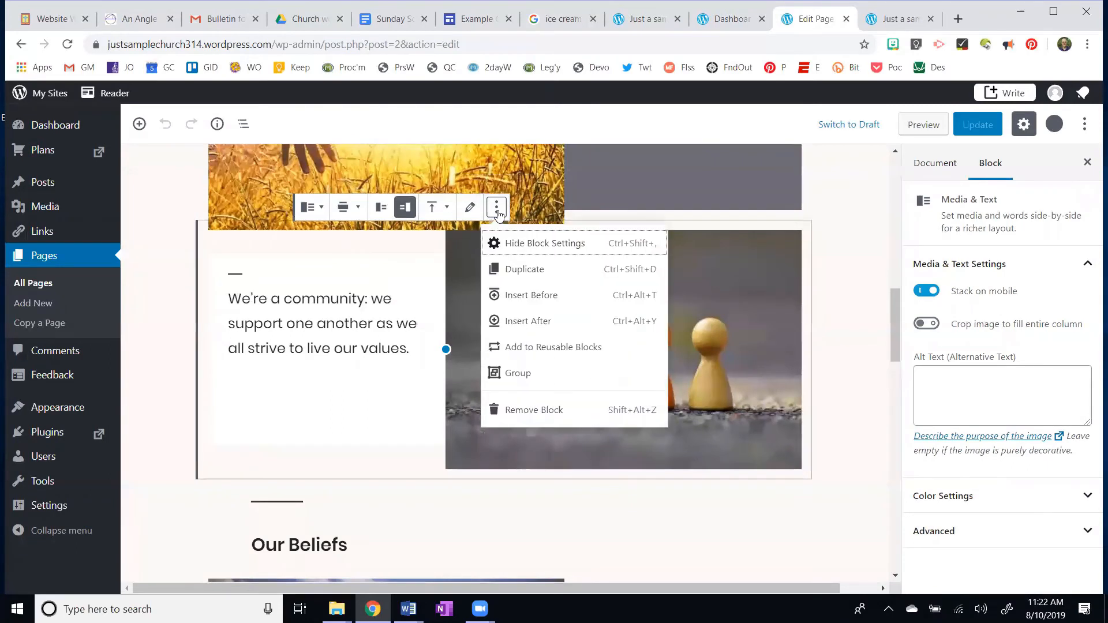
click(530, 411)
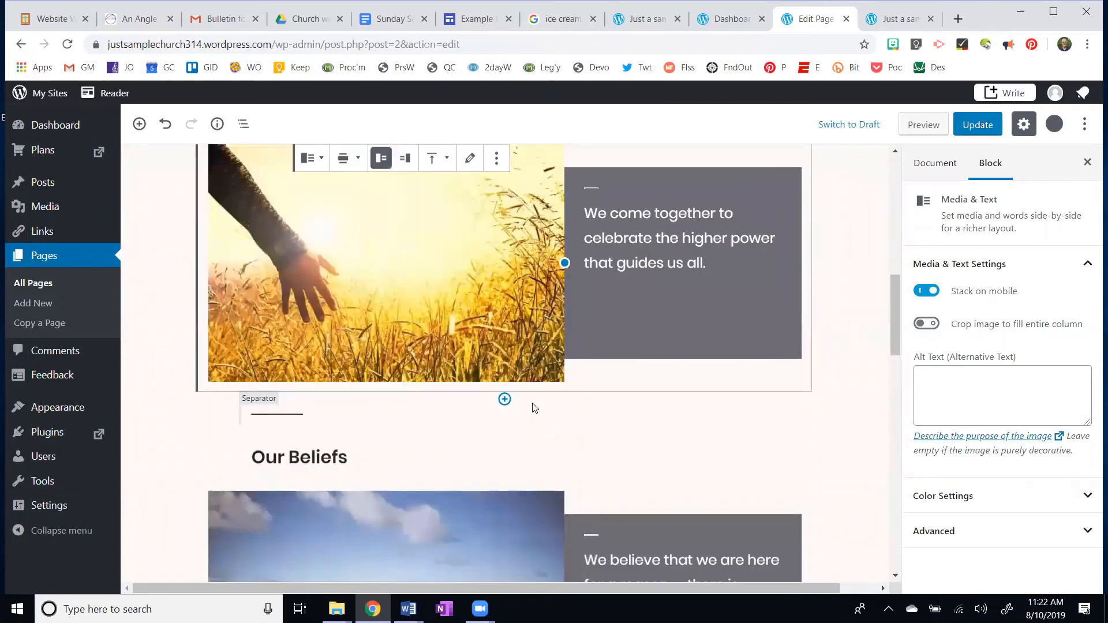
- Insert an empty Paragraph block directly below the Our Beliefs heading and update the Home page
scroll(532, 409, up, 4)
scroll(521, 405, down, 5)
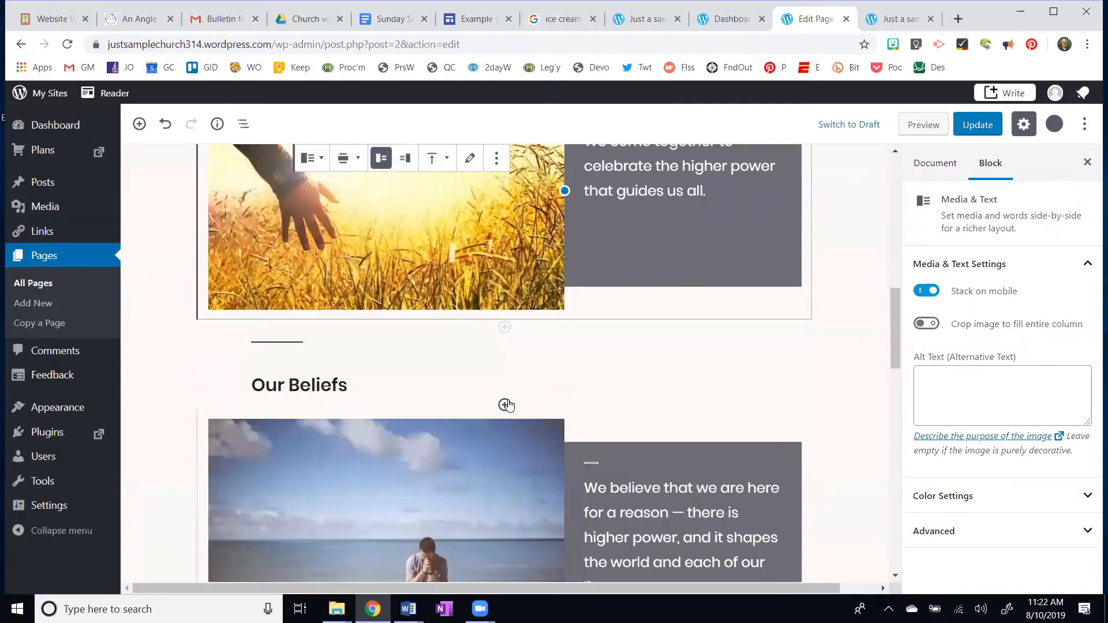
click(505, 405)
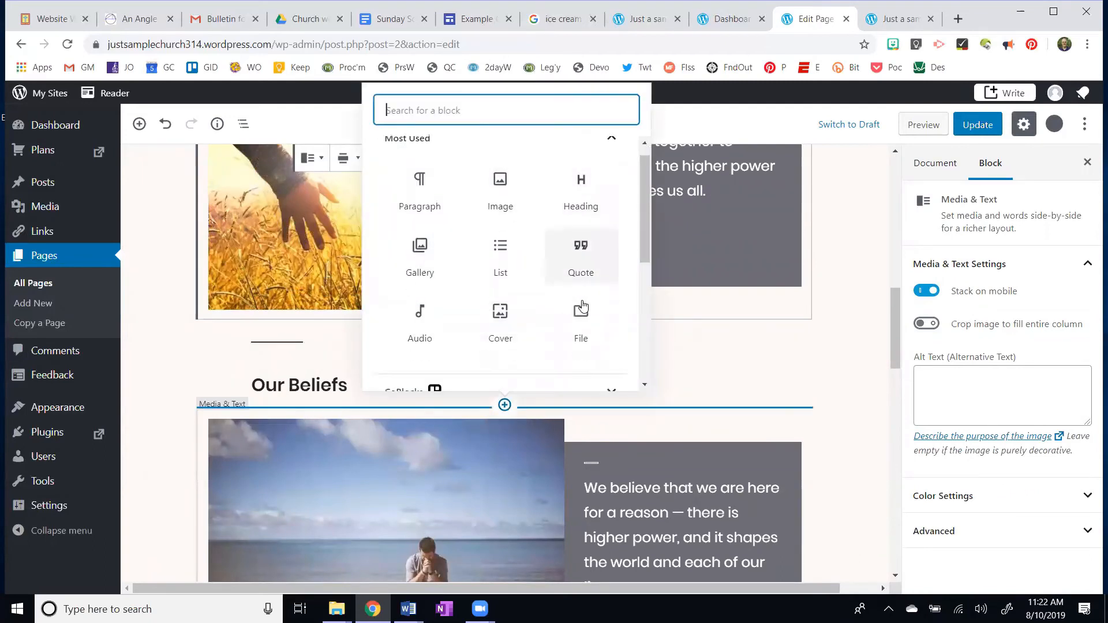
scroll(586, 282, down, 4)
scroll(588, 301, up, 4)
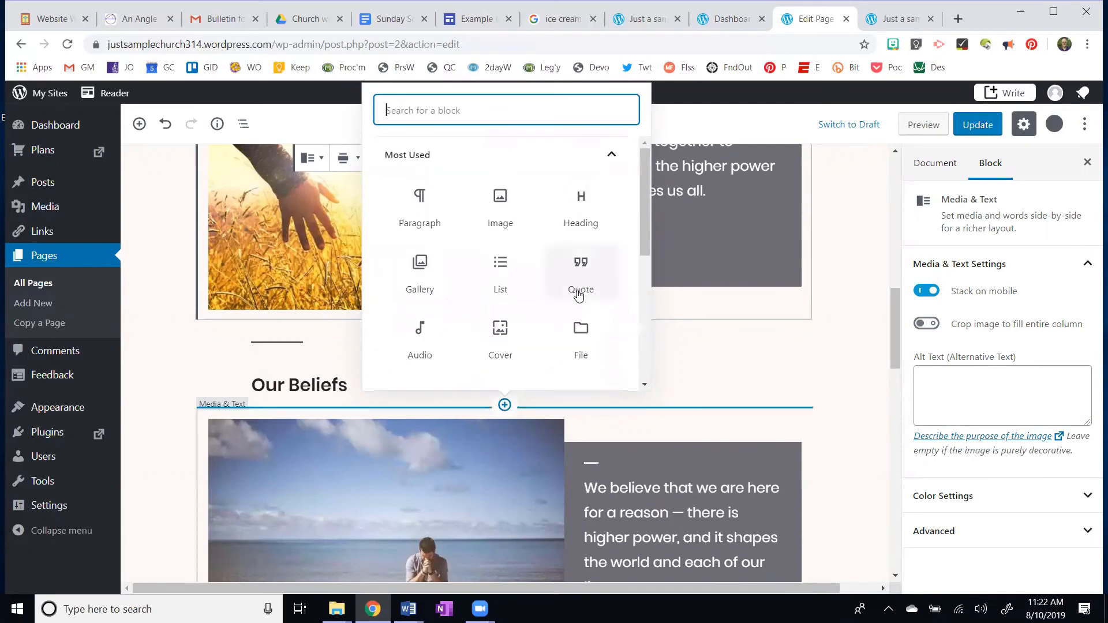
click(419, 205)
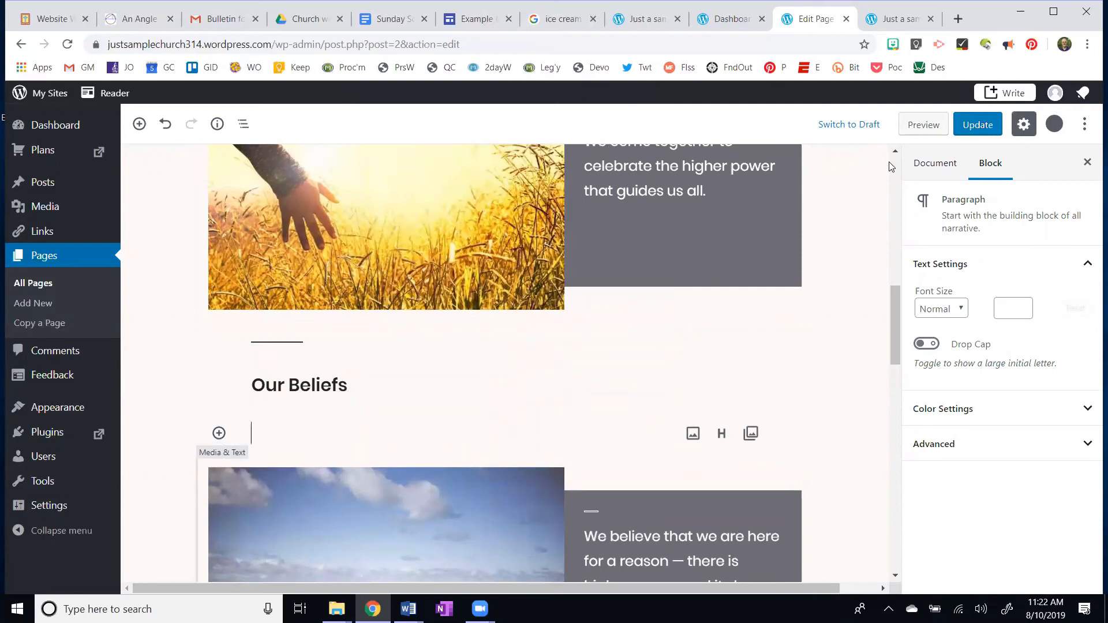
click(977, 125)
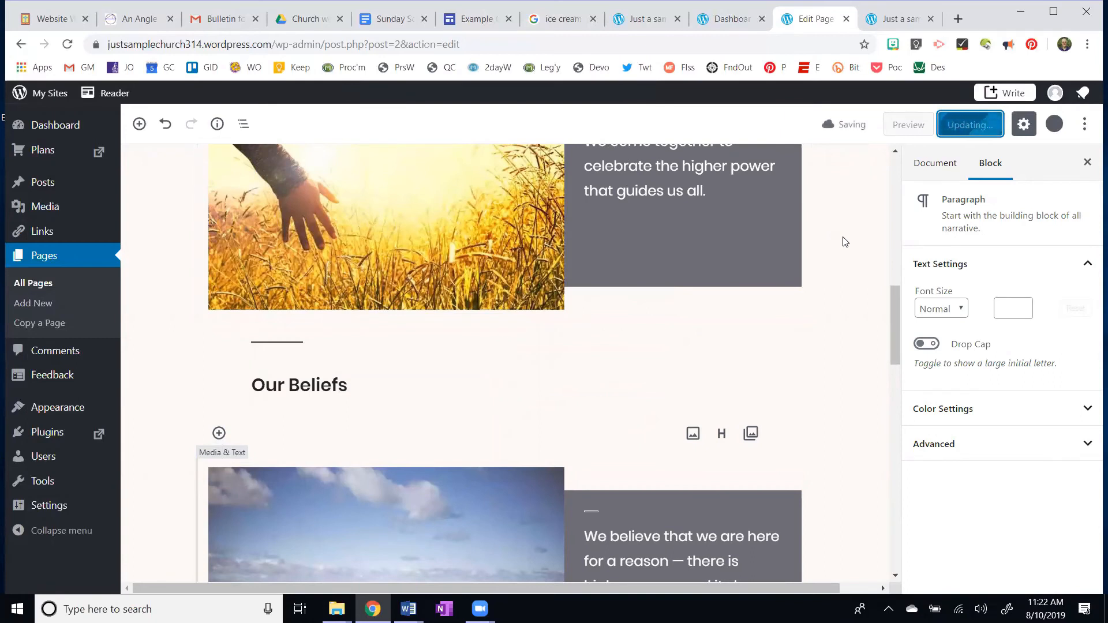
- Review the updated Home page in the editor, reload the live homepage to compare its About Us section, and return to the editor
scroll(565, 416, up, 6)
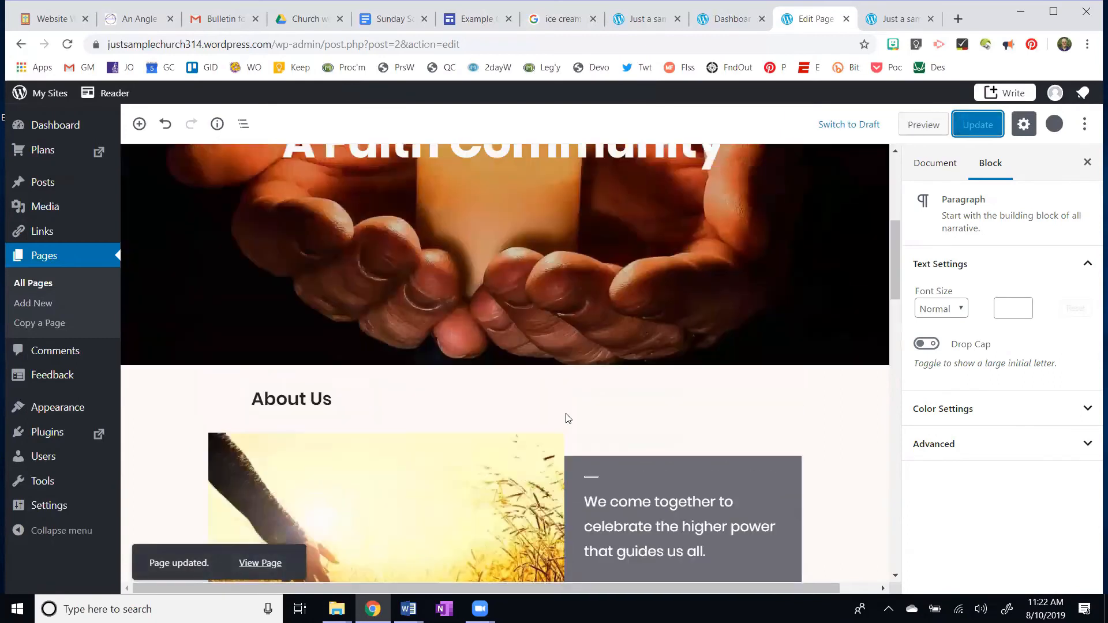
scroll(566, 416, down, 10)
scroll(573, 407, down, 2)
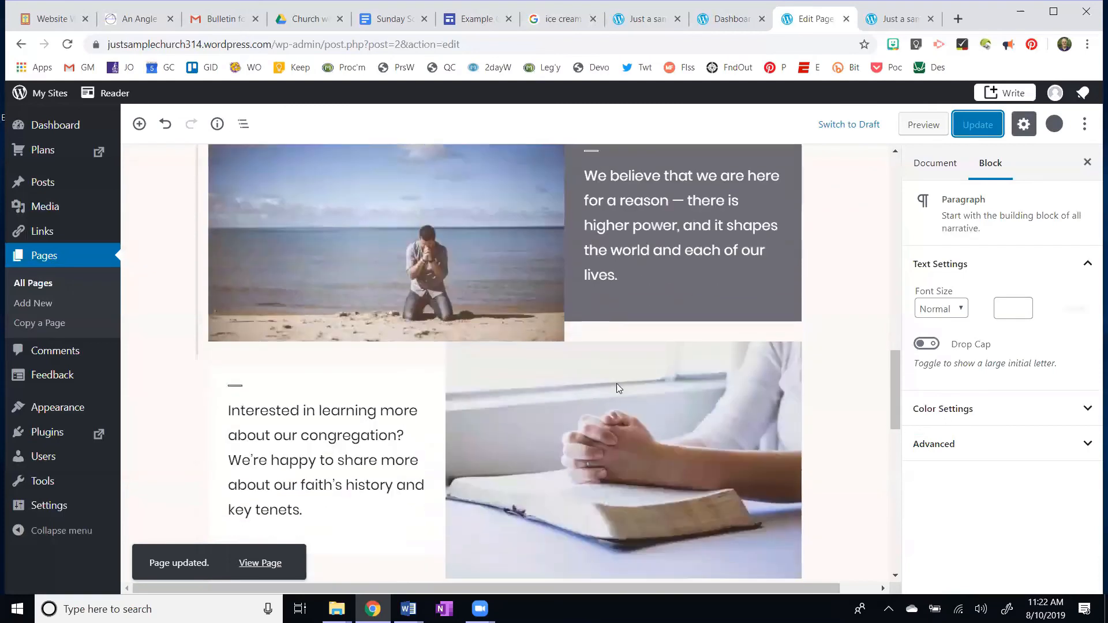
click(882, 23)
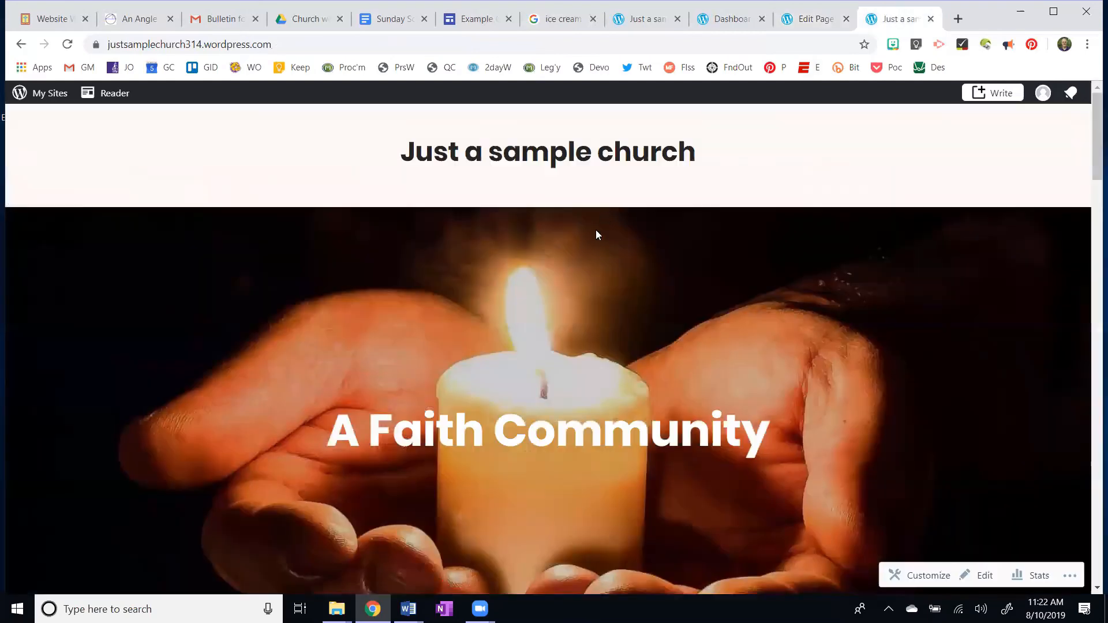
scroll(597, 234, down, 5)
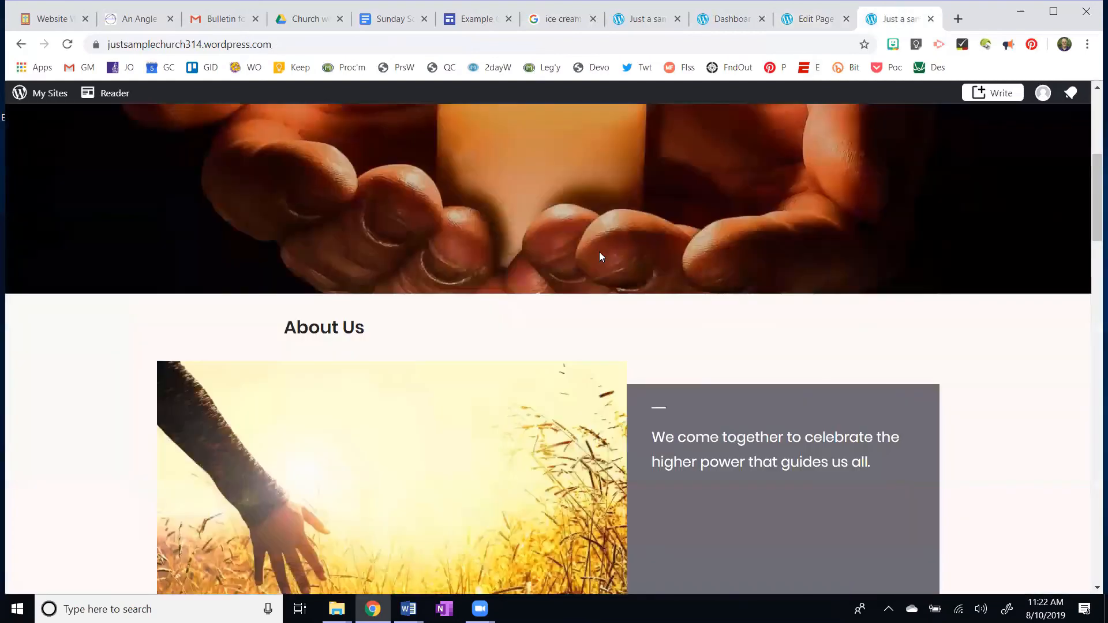
click(68, 45)
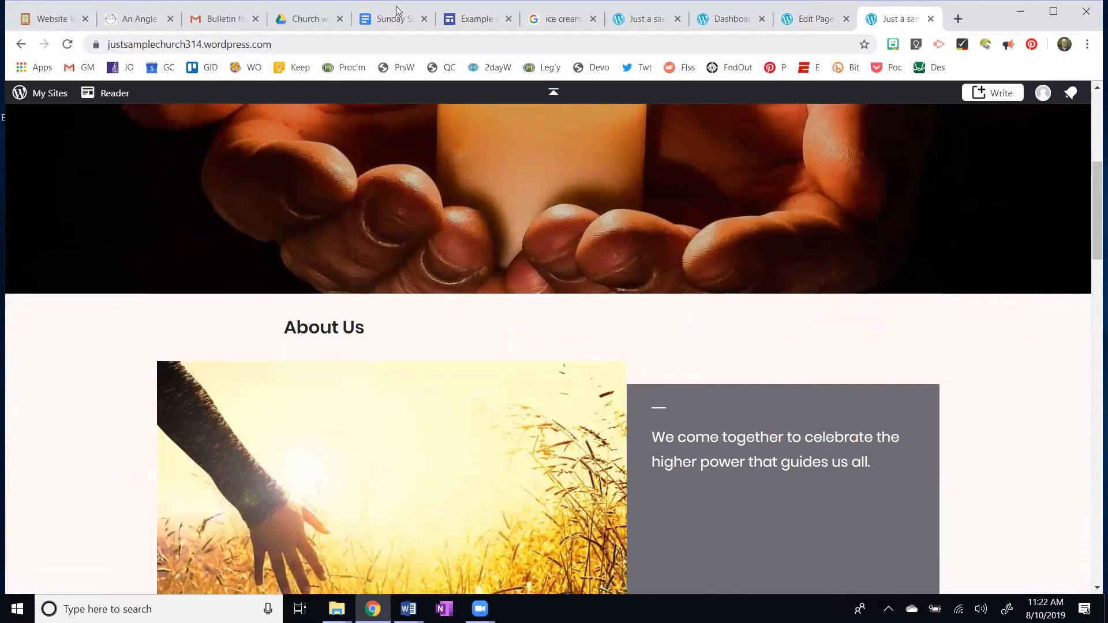
click(821, 20)
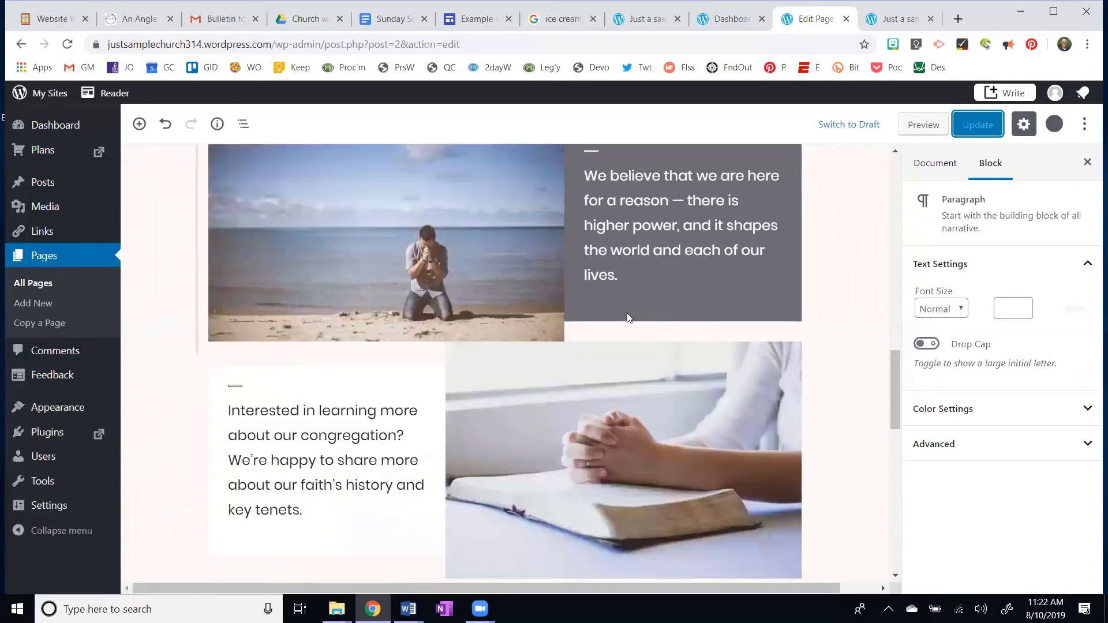
scroll(620, 329, up, 15)
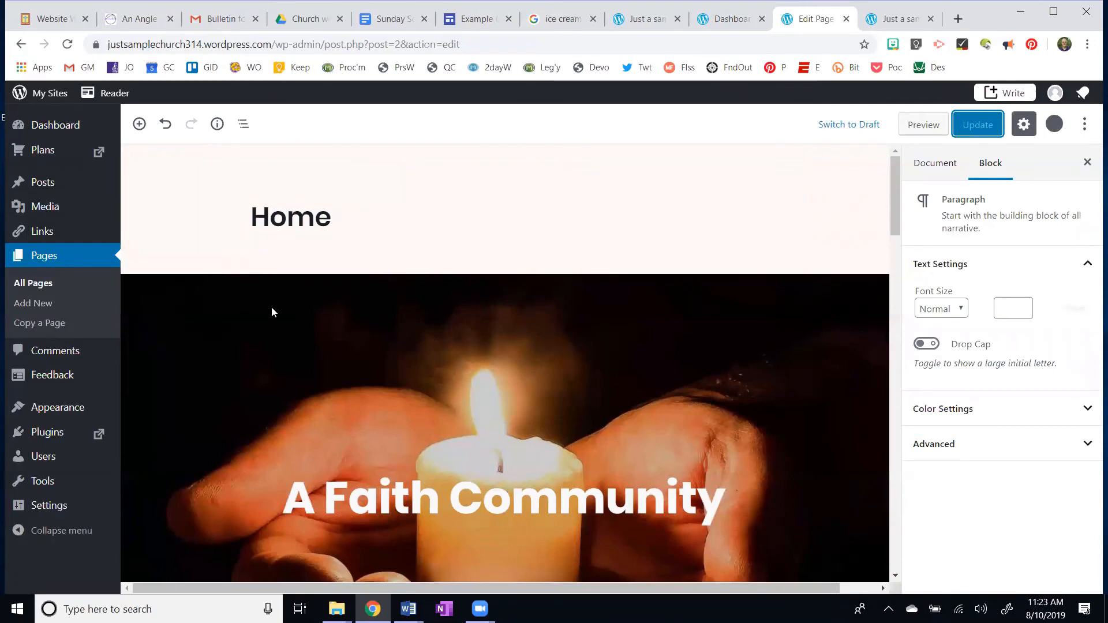
- Open the site's theme gallery and browse the trending themes
click(47, 263)
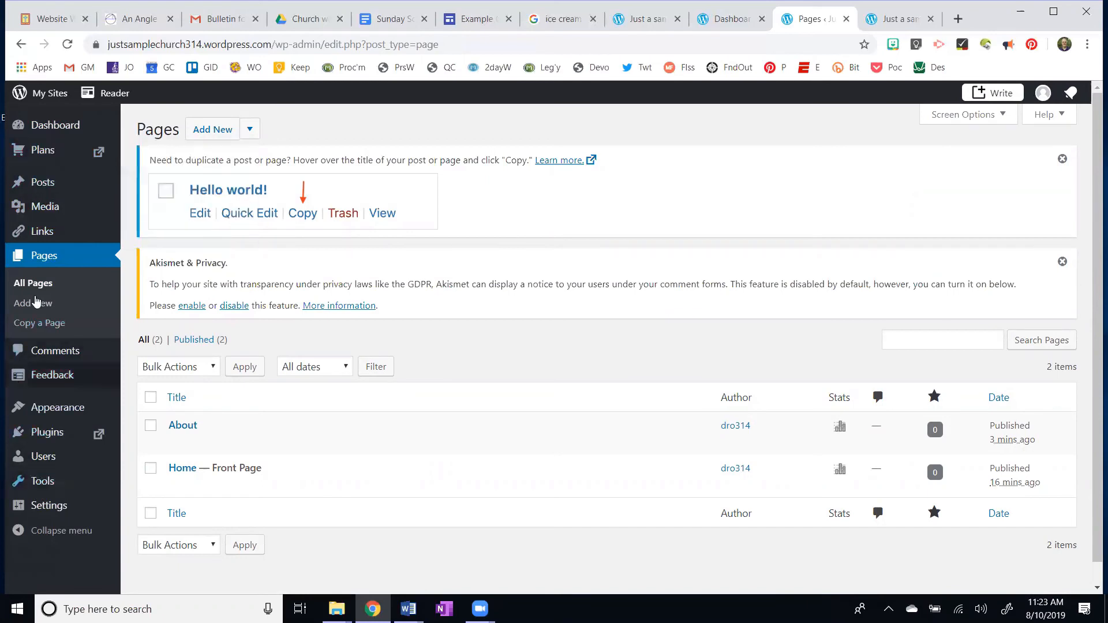
mouse_move(59, 409)
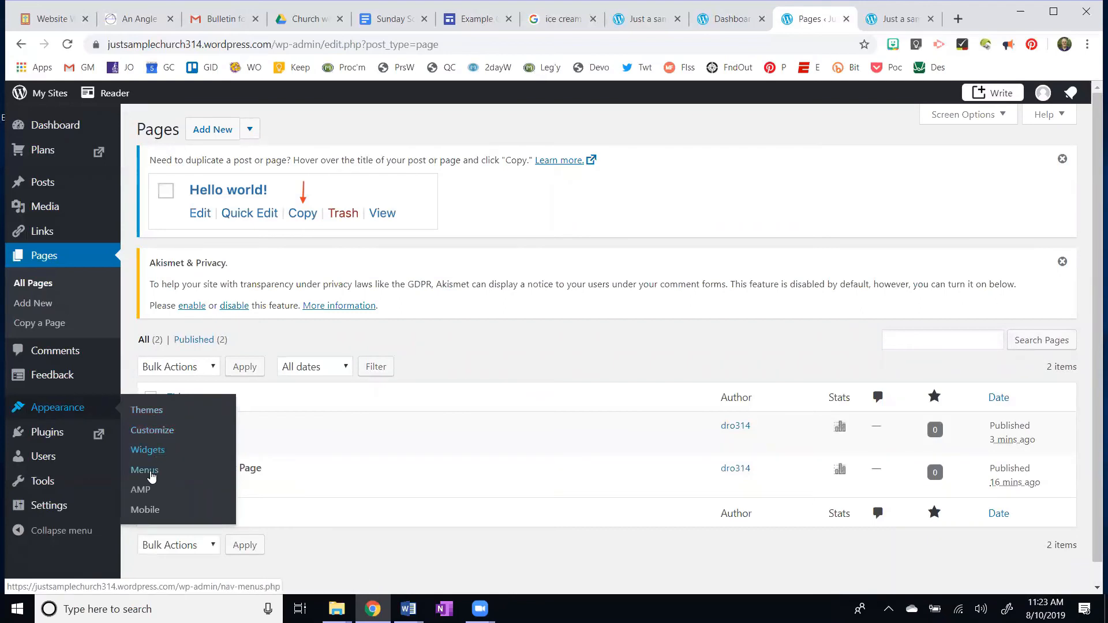
click(147, 412)
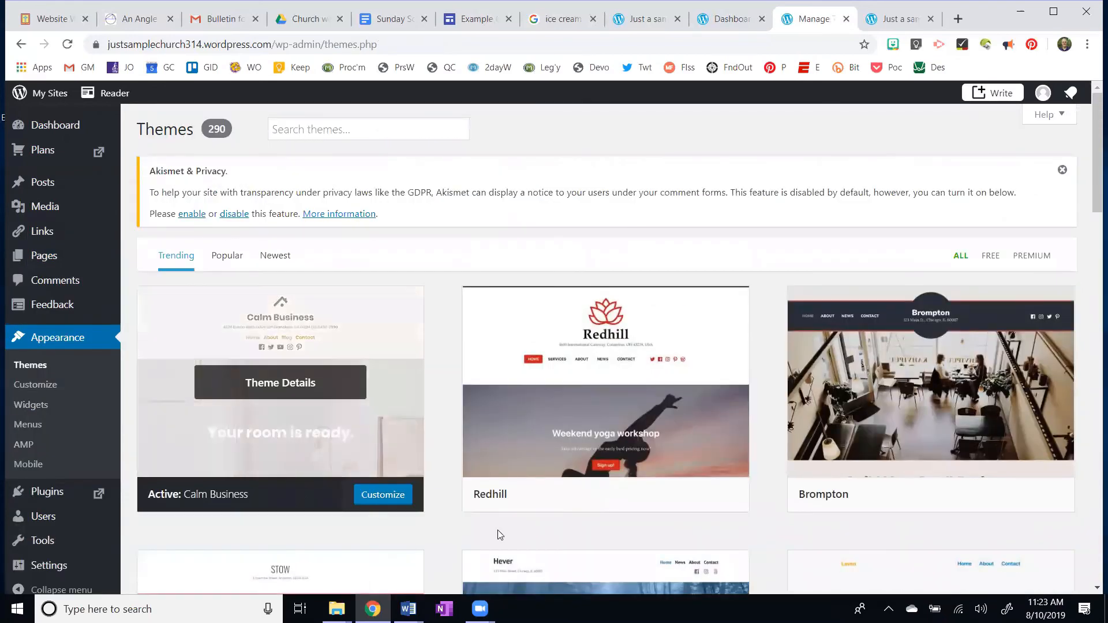
scroll(693, 415, down, 3)
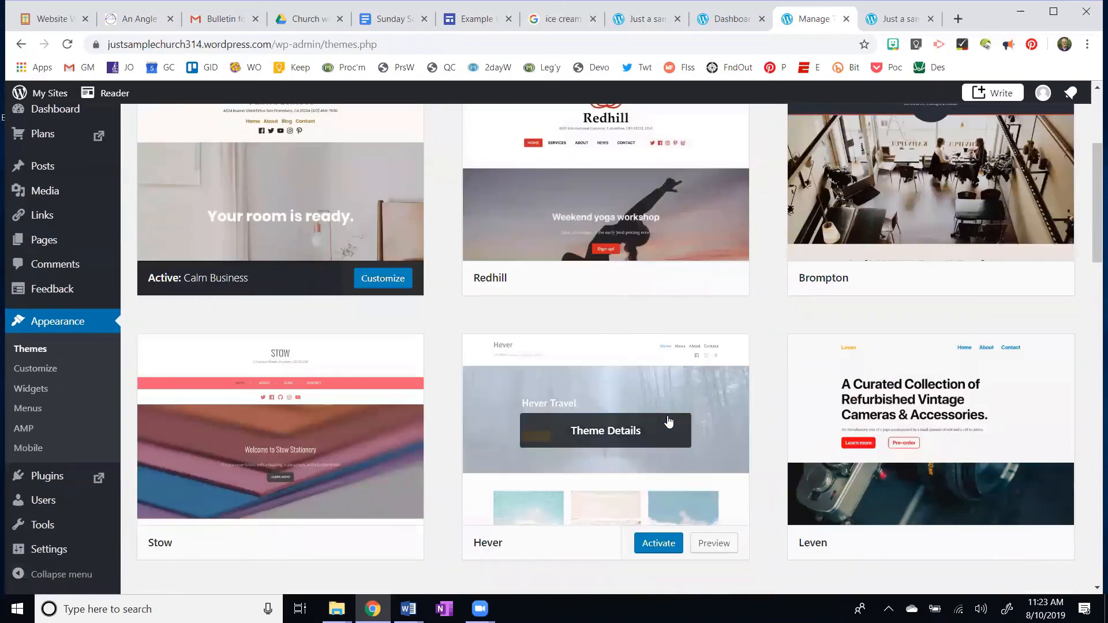
scroll(671, 427, down, 5)
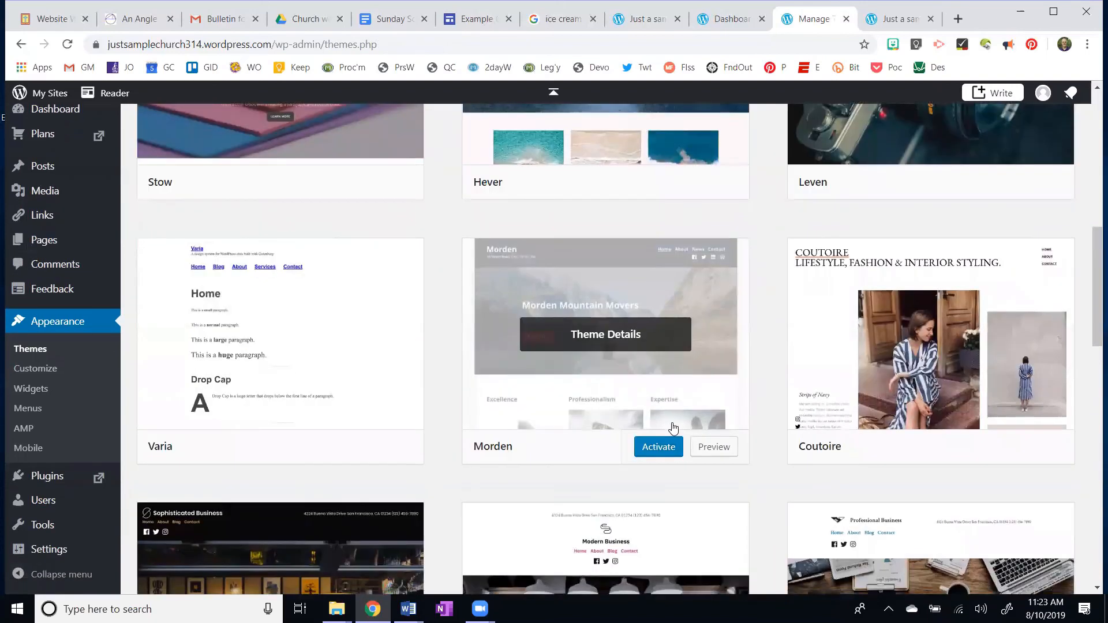
scroll(672, 427, down, 2)
scroll(676, 428, down, 3)
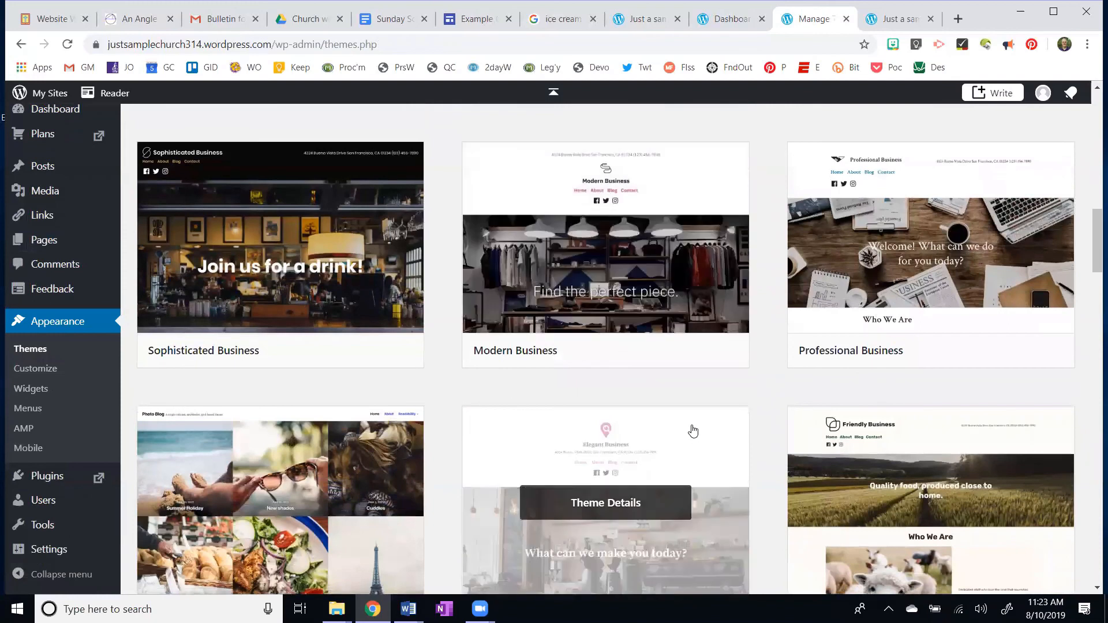
scroll(692, 431, down, 5)
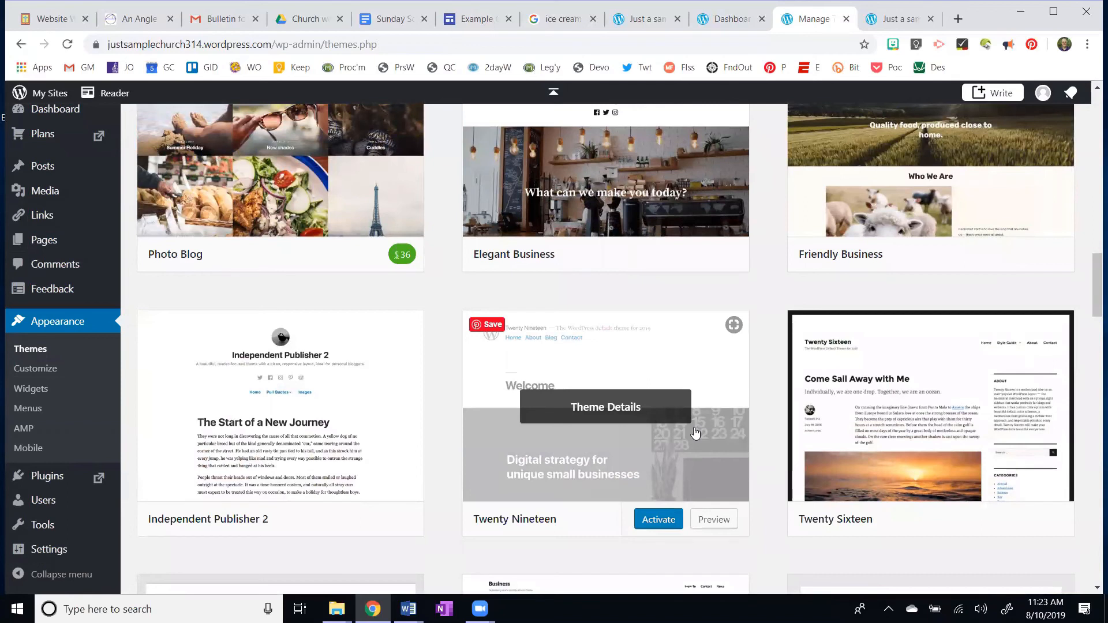
scroll(695, 432, up, 5)
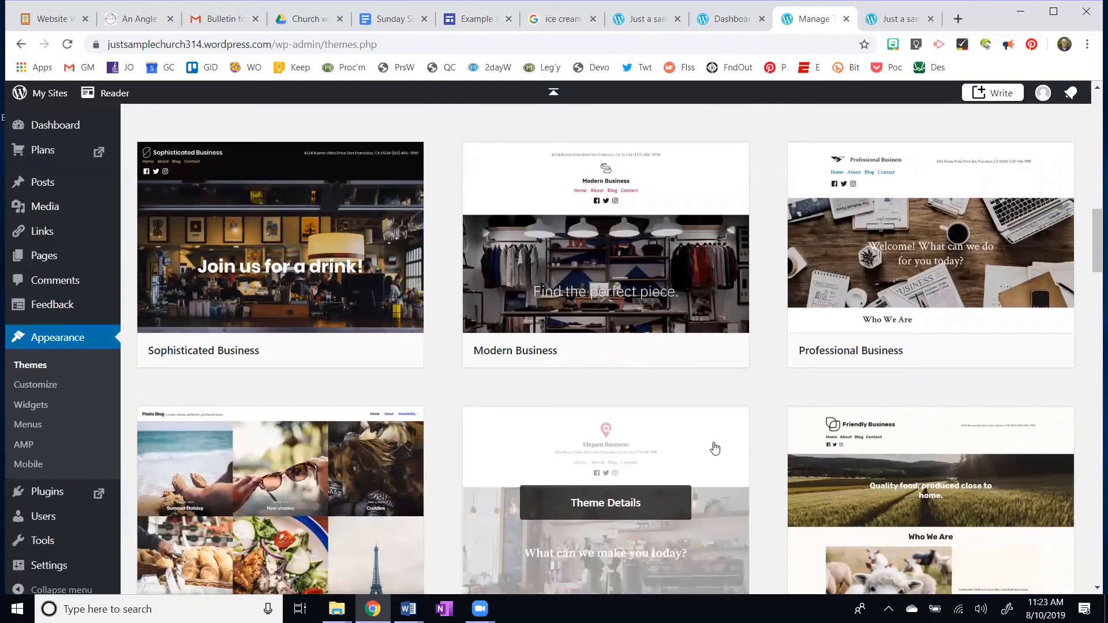
scroll(623, 448, up, 4)
scroll(620, 460, up, 11)
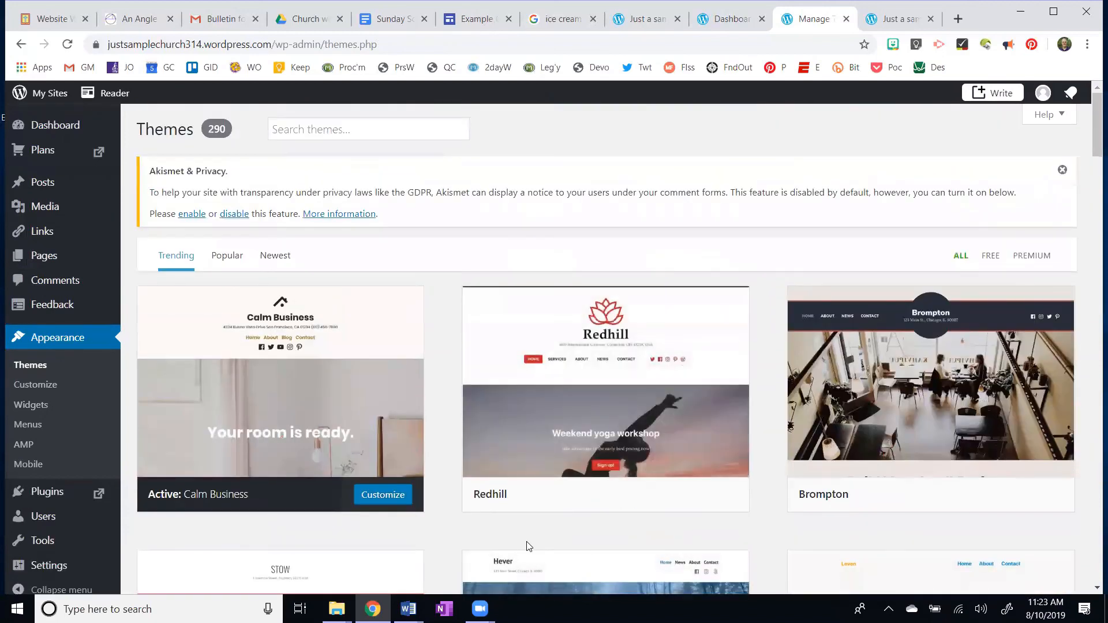
- Search the themes for "graphene" and clear the search
click(367, 130)
text(gr)
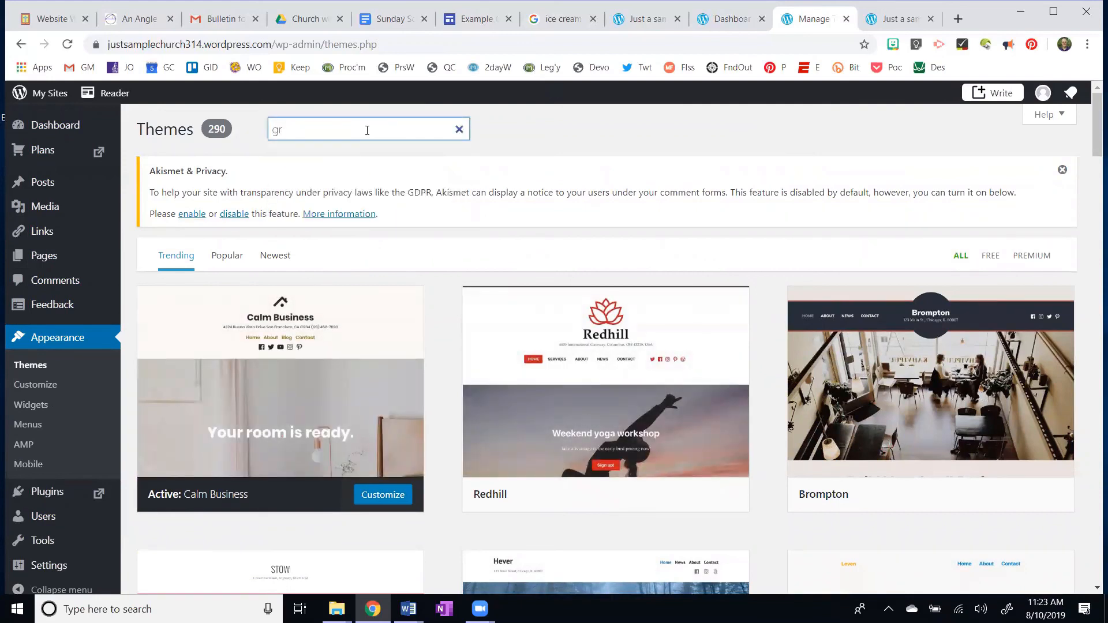
text(aphene)
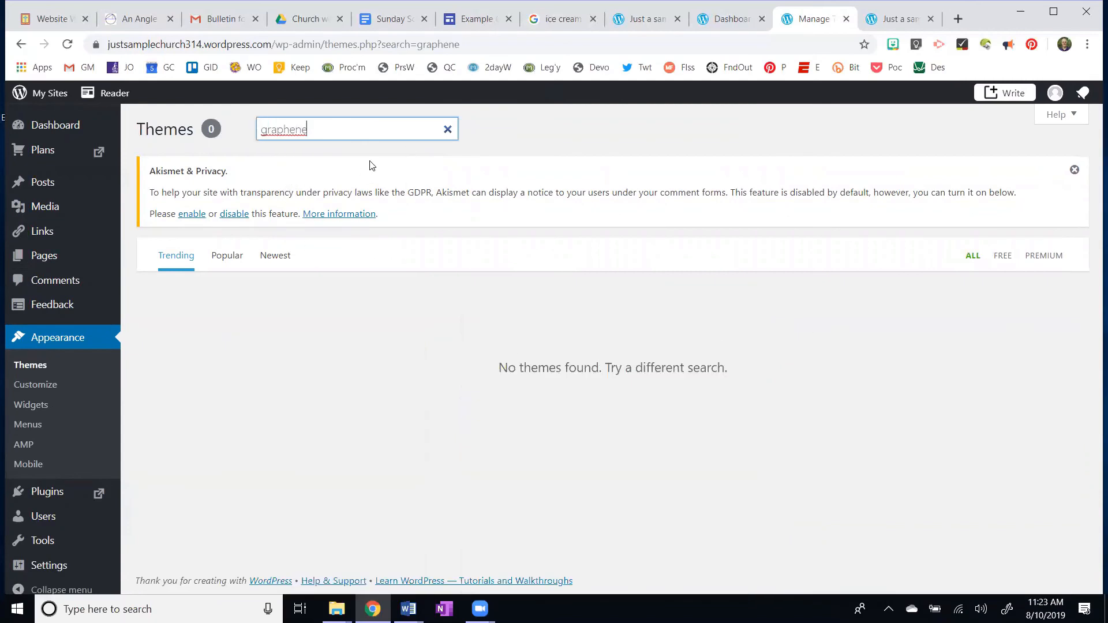
click(448, 129)
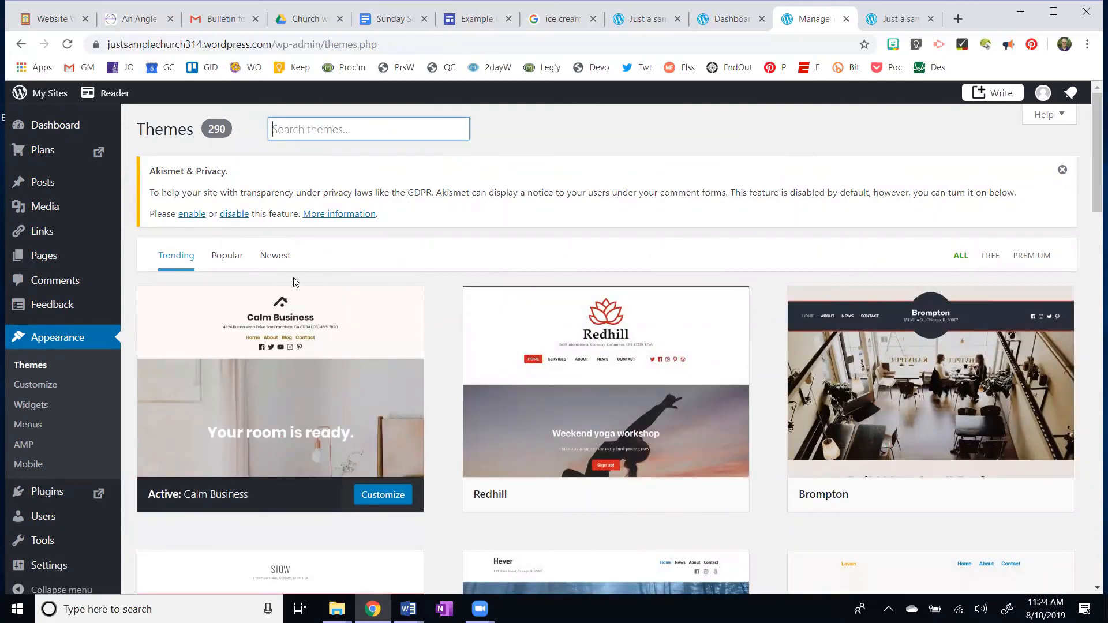
- Show the popular themes and preview the Twenty Eleven theme on the site, looking through the homepage down to its contact form
click(227, 255)
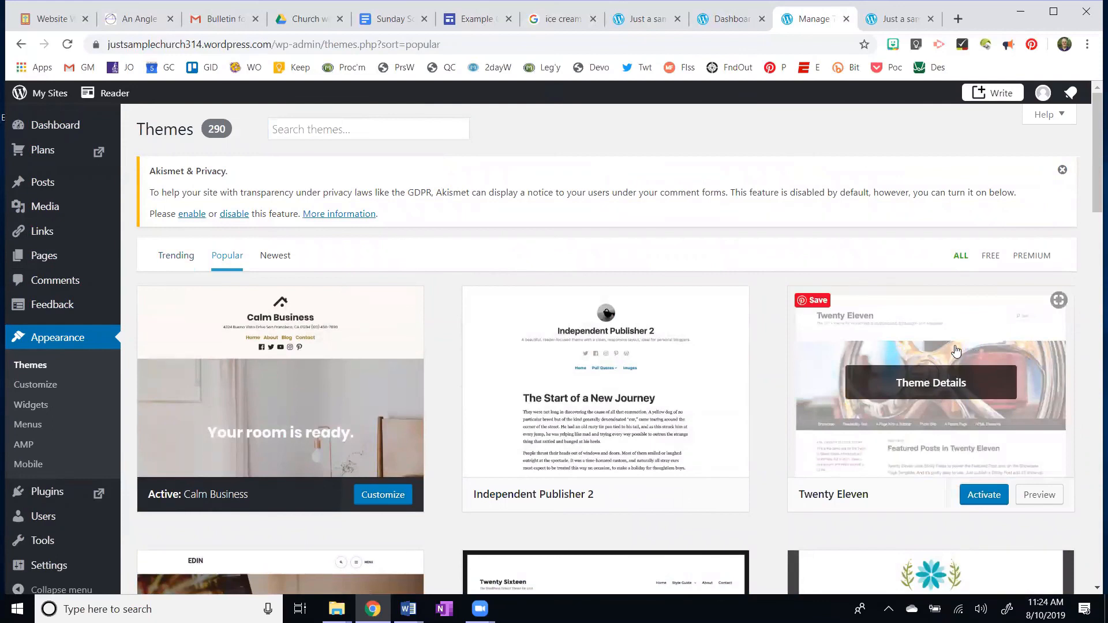
click(1046, 500)
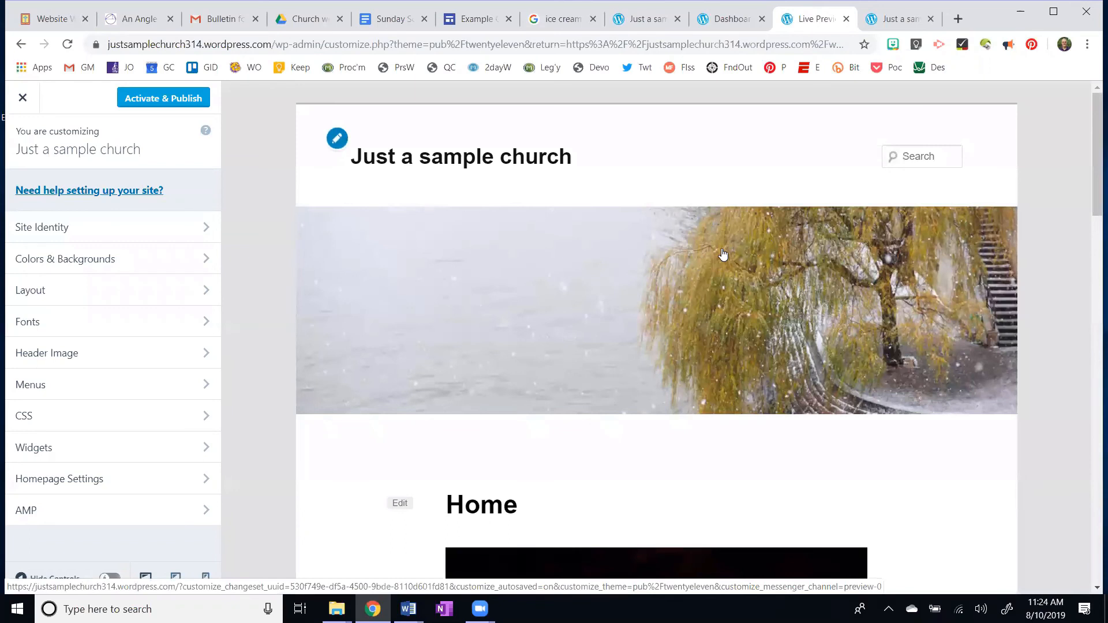
scroll(745, 238, down, 15)
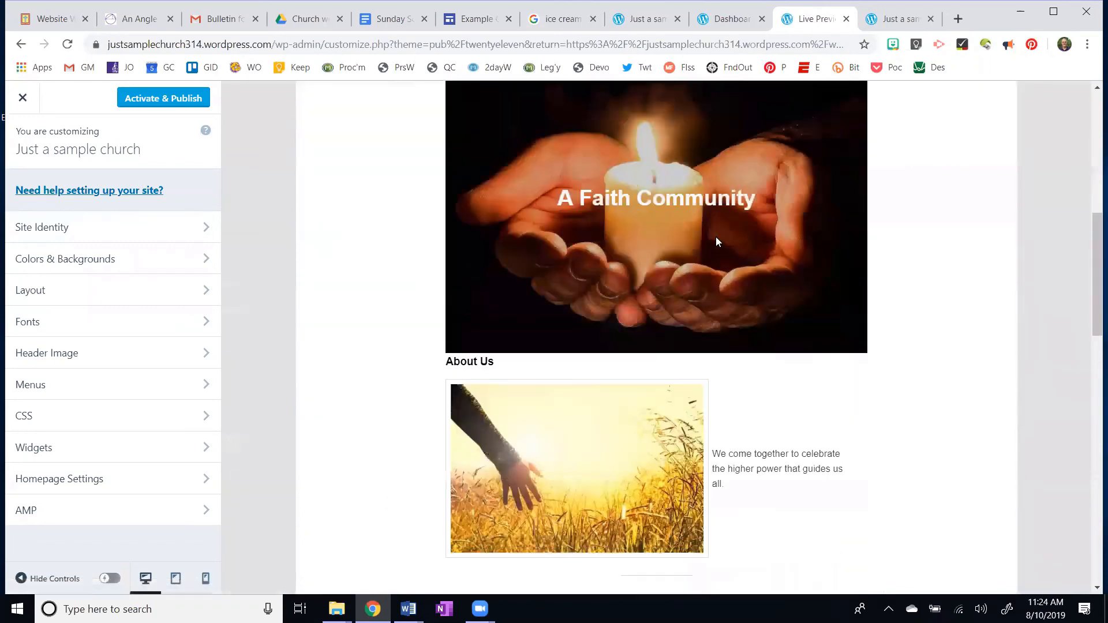
scroll(721, 265, down, 10)
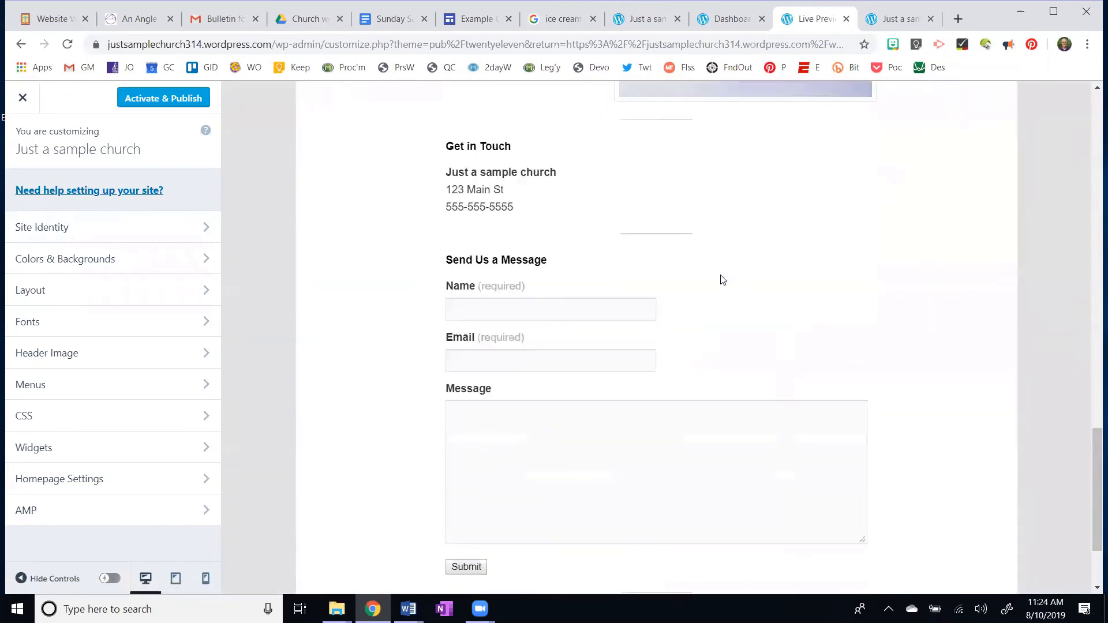
- Activate and publish the Twenty Eleven theme on the sample church site and close the customizer to return to the theme gallery
scroll(716, 283, up, 20)
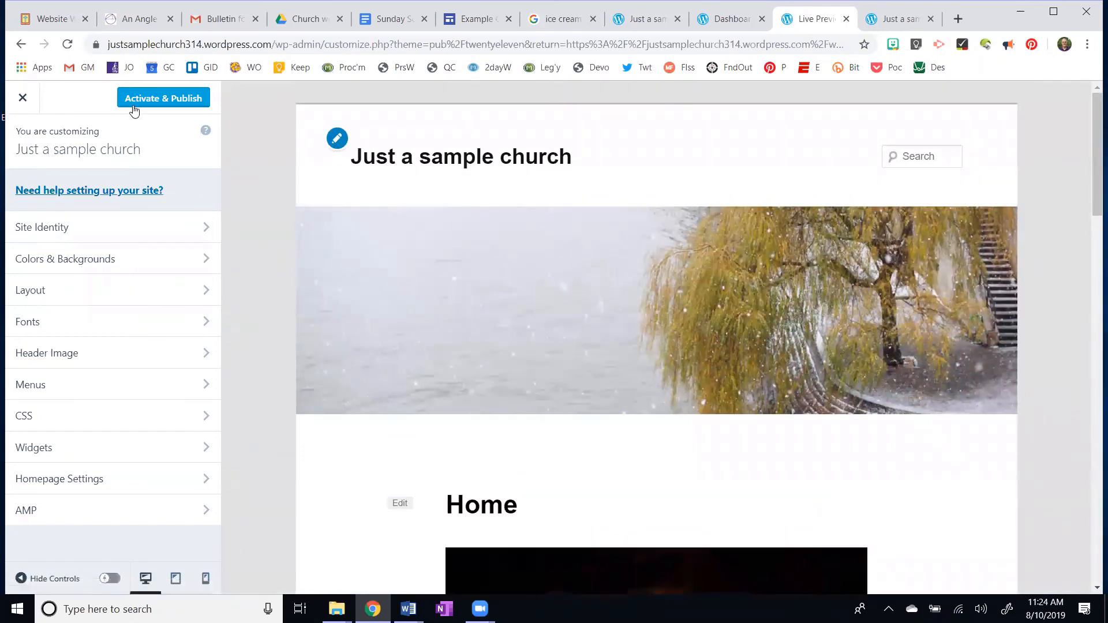
click(158, 101)
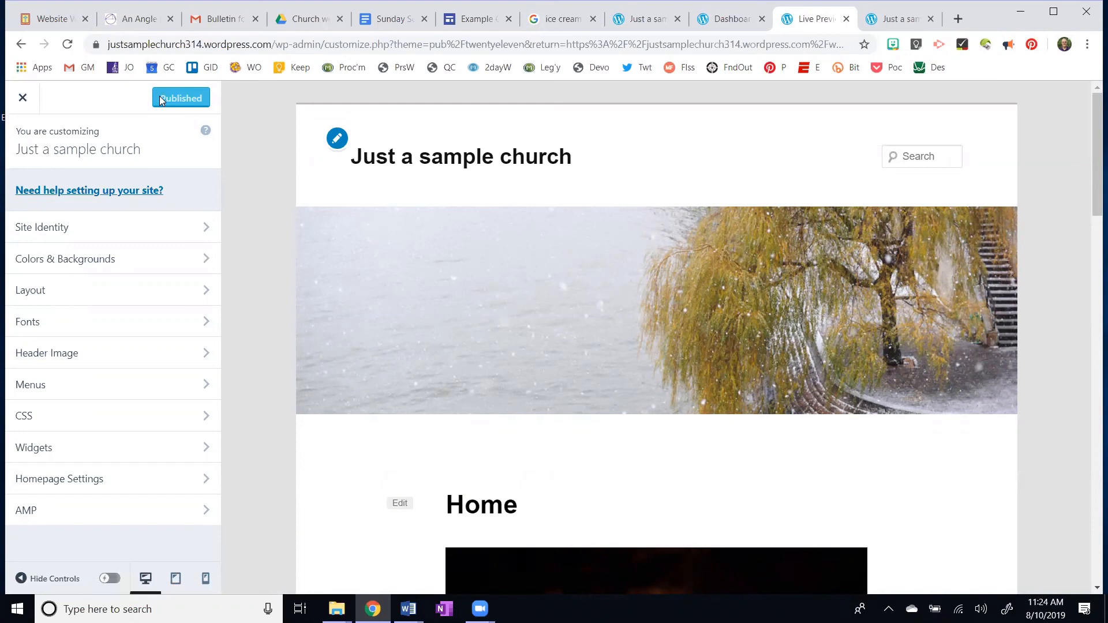
click(57, 146)
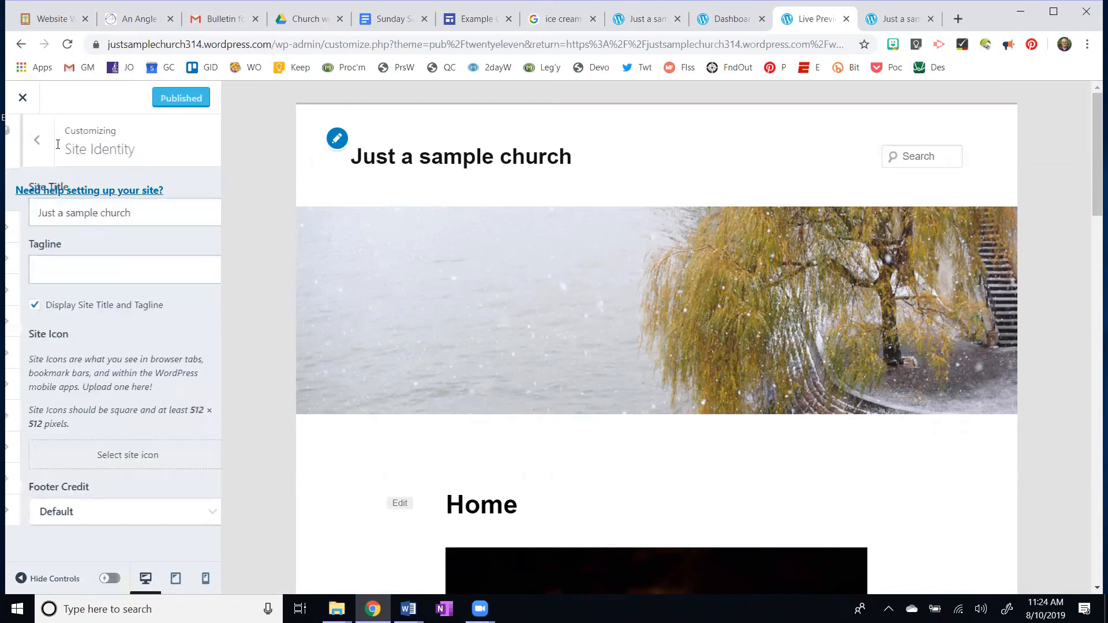
click(25, 140)
click(23, 97)
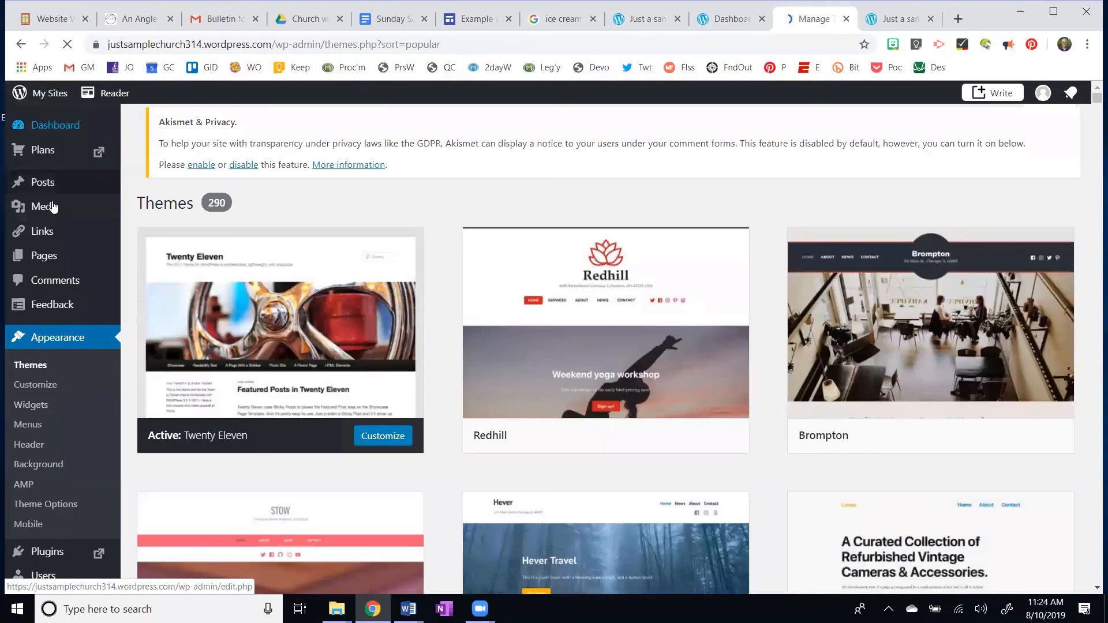
mouse_move(55, 230)
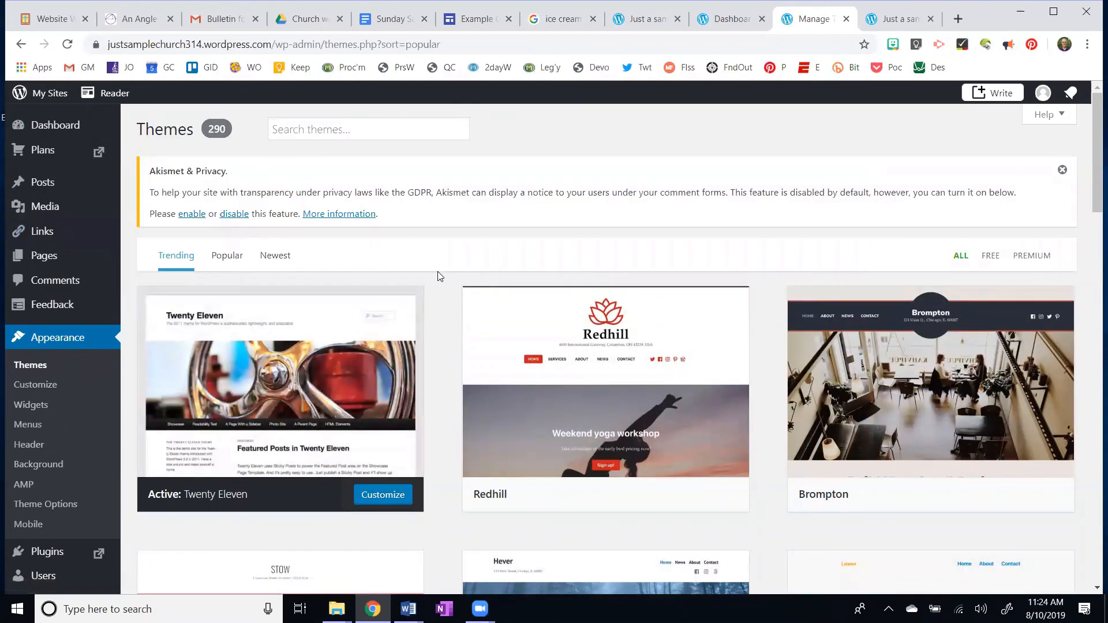
mouse_move(527, 383)
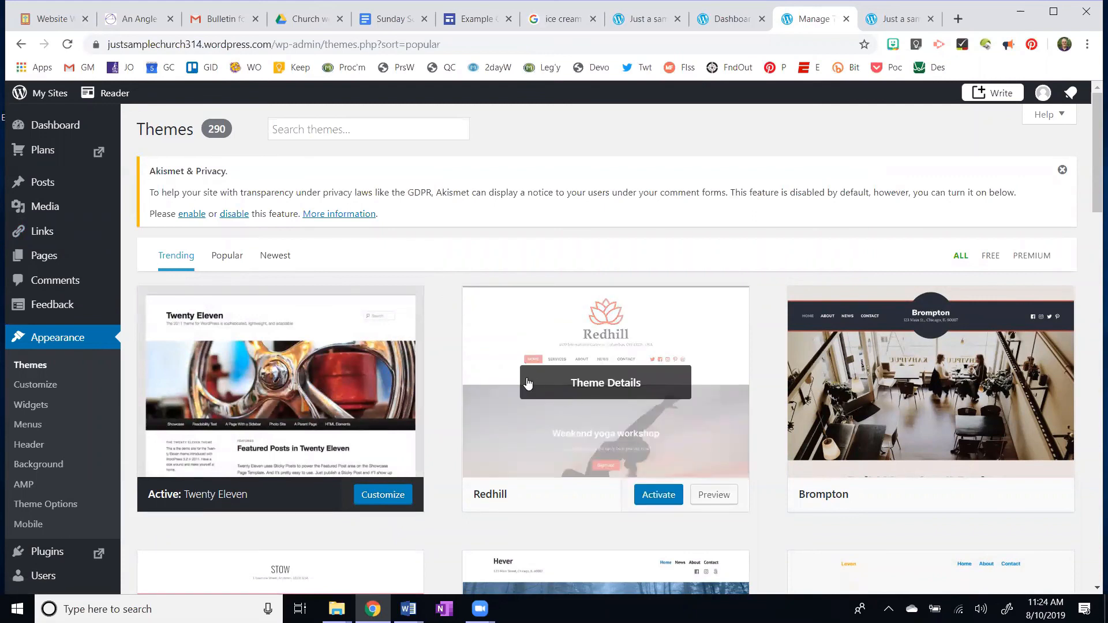